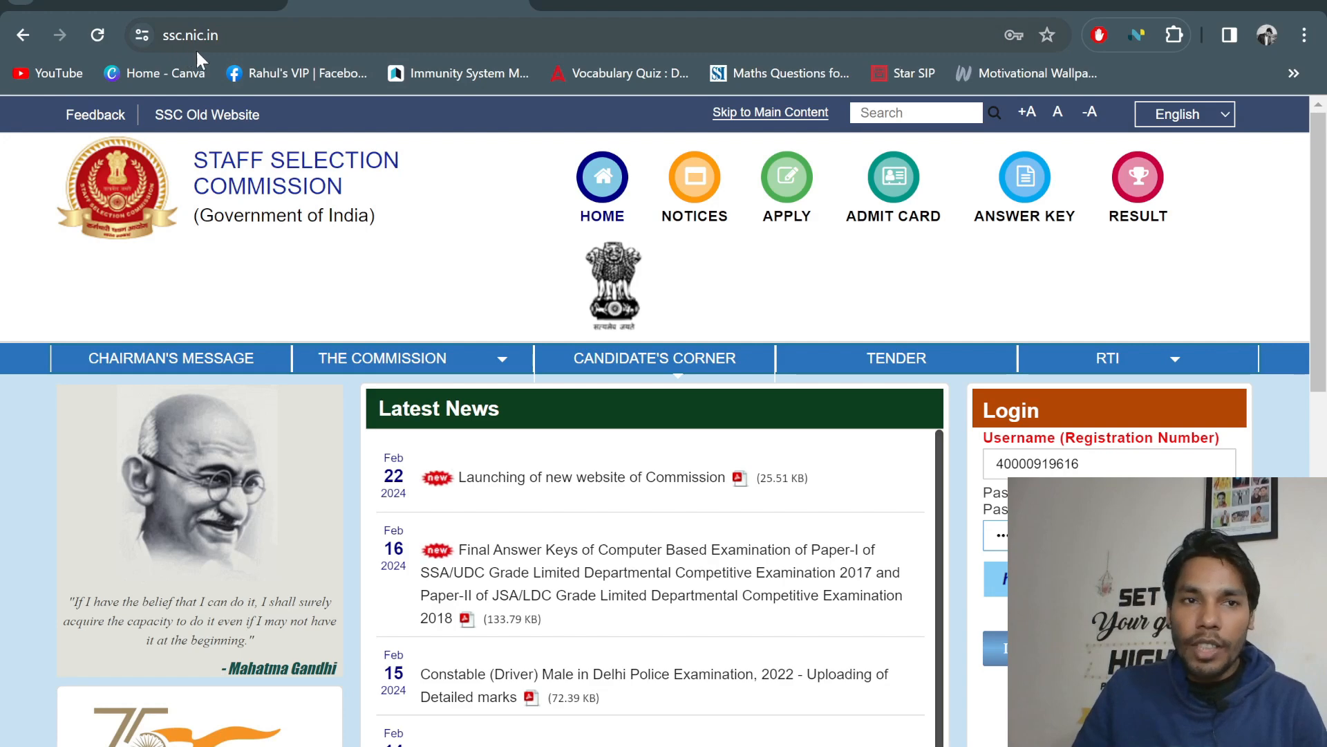
Return to the ssc.gov.in homepage after a brief comparison with the old ssc.nic.in tab
{"action": "key", "text": "alt+Left"}
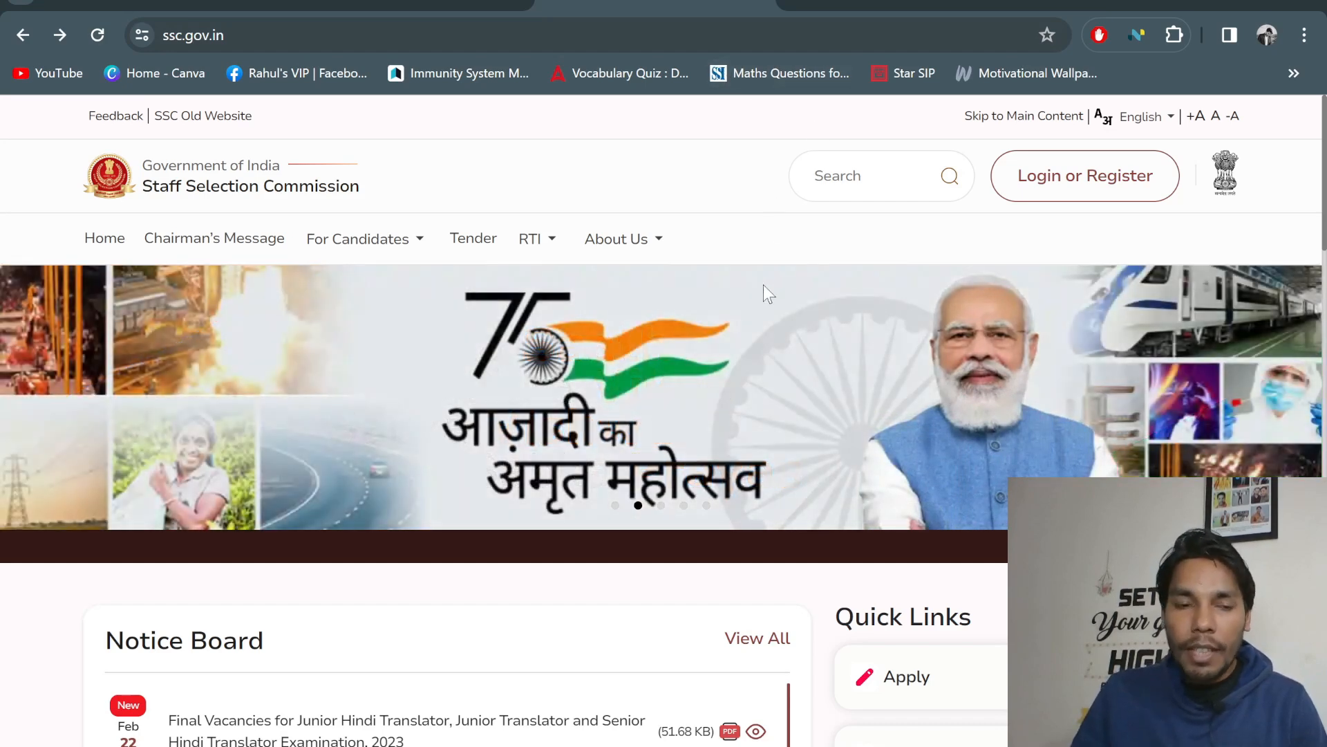
{"action": "scroll", "coordinate": [763, 285], "scroll_direction": "down", "scroll_amount": 5}
{"action": "scroll", "coordinate": [763, 284], "scroll_direction": "down", "scroll_amount": 5}
{"action": "scroll", "coordinate": [762, 290], "scroll_direction": "up", "scroll_amount": 10}
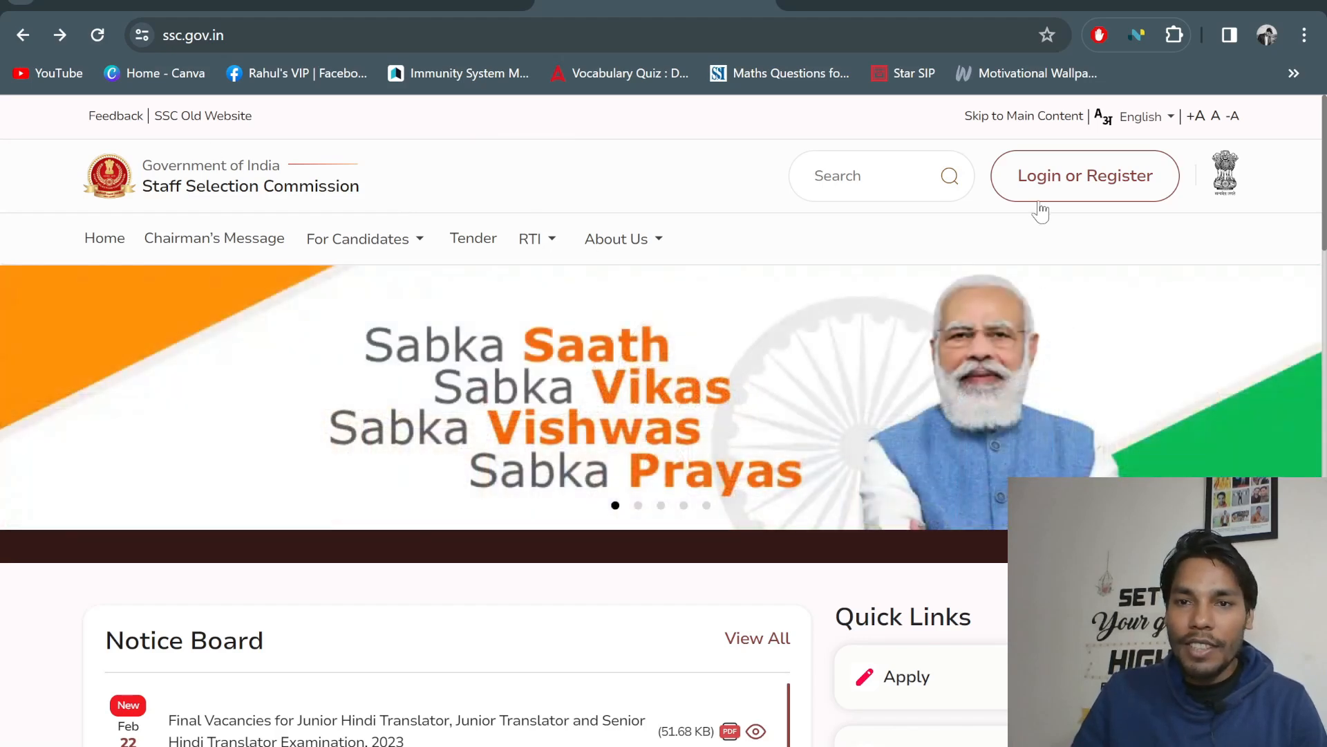
{"action": "scroll", "coordinate": [936, 255], "scroll_direction": "down", "scroll_amount": 3}
{"action": "scroll", "coordinate": [919, 262], "scroll_direction": "up", "scroll_amount": 3}
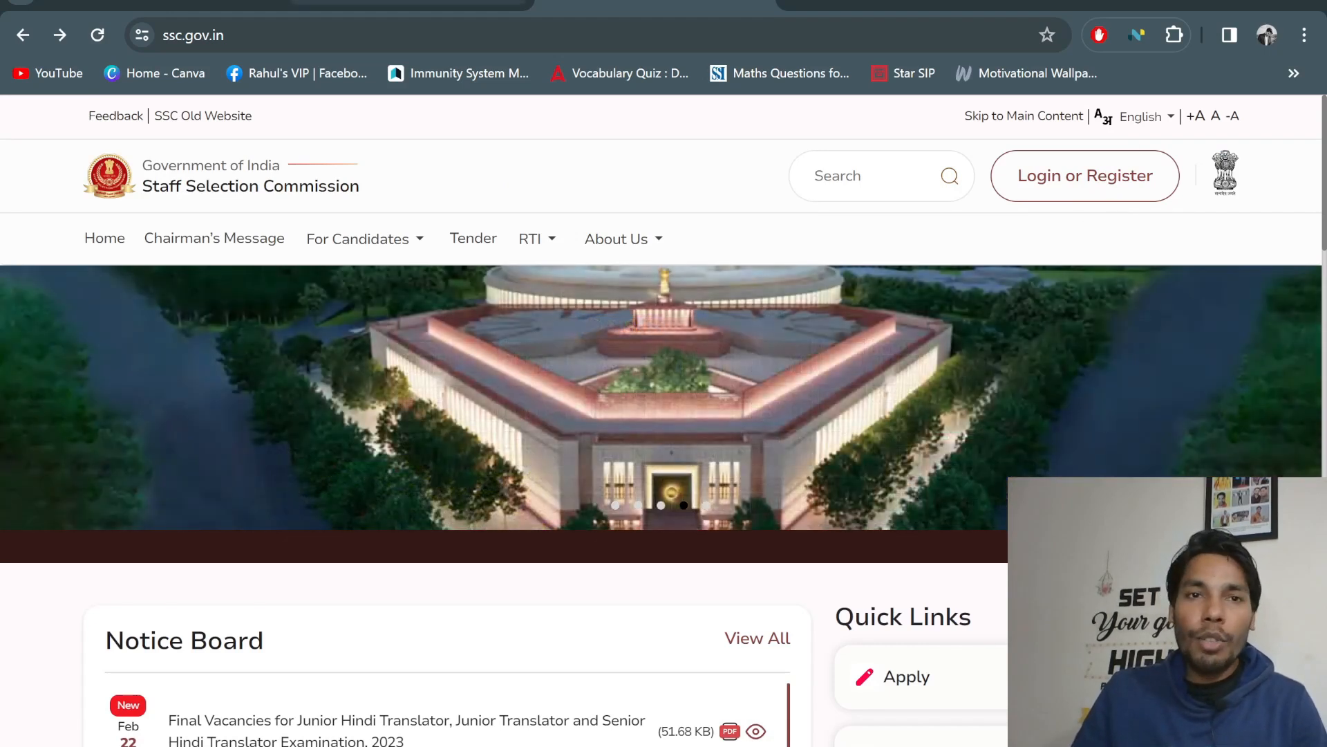
{"action": "left_click", "coordinate": [381, 3]}
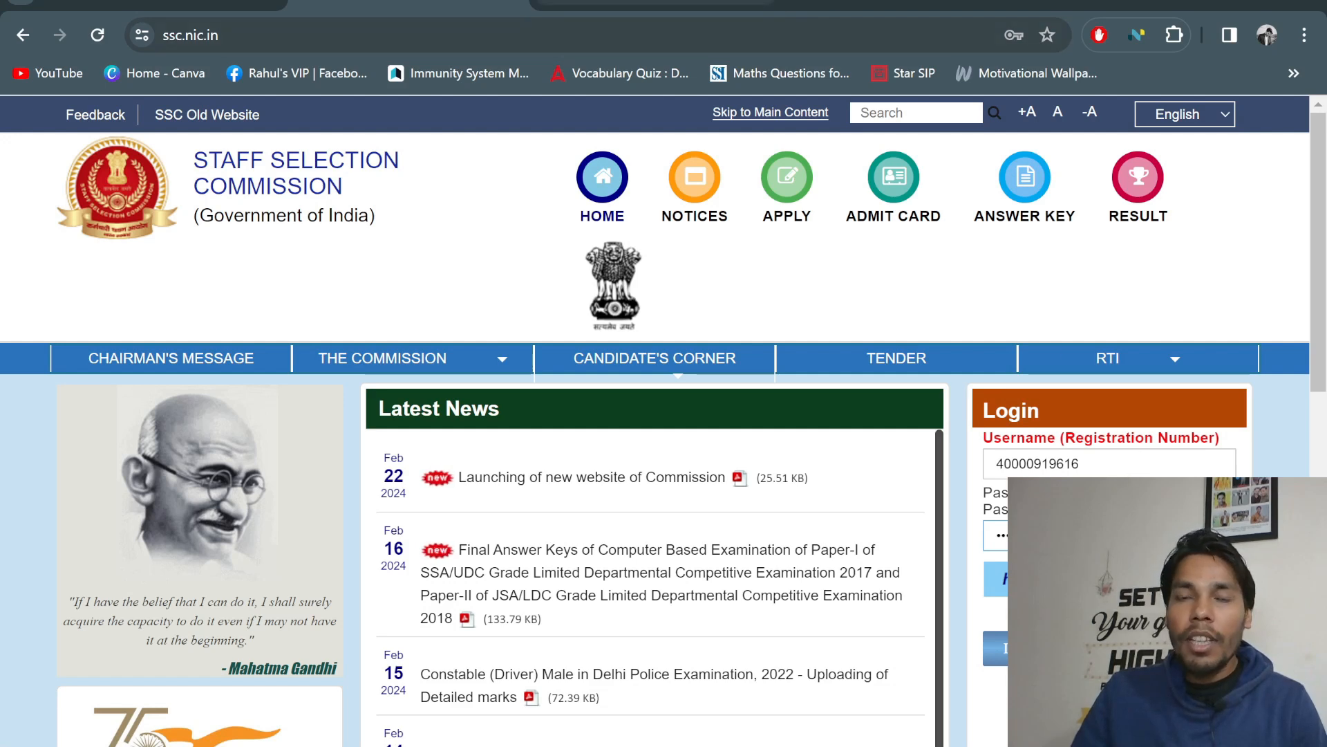
{"action": "left_click", "coordinate": [653, 4]}
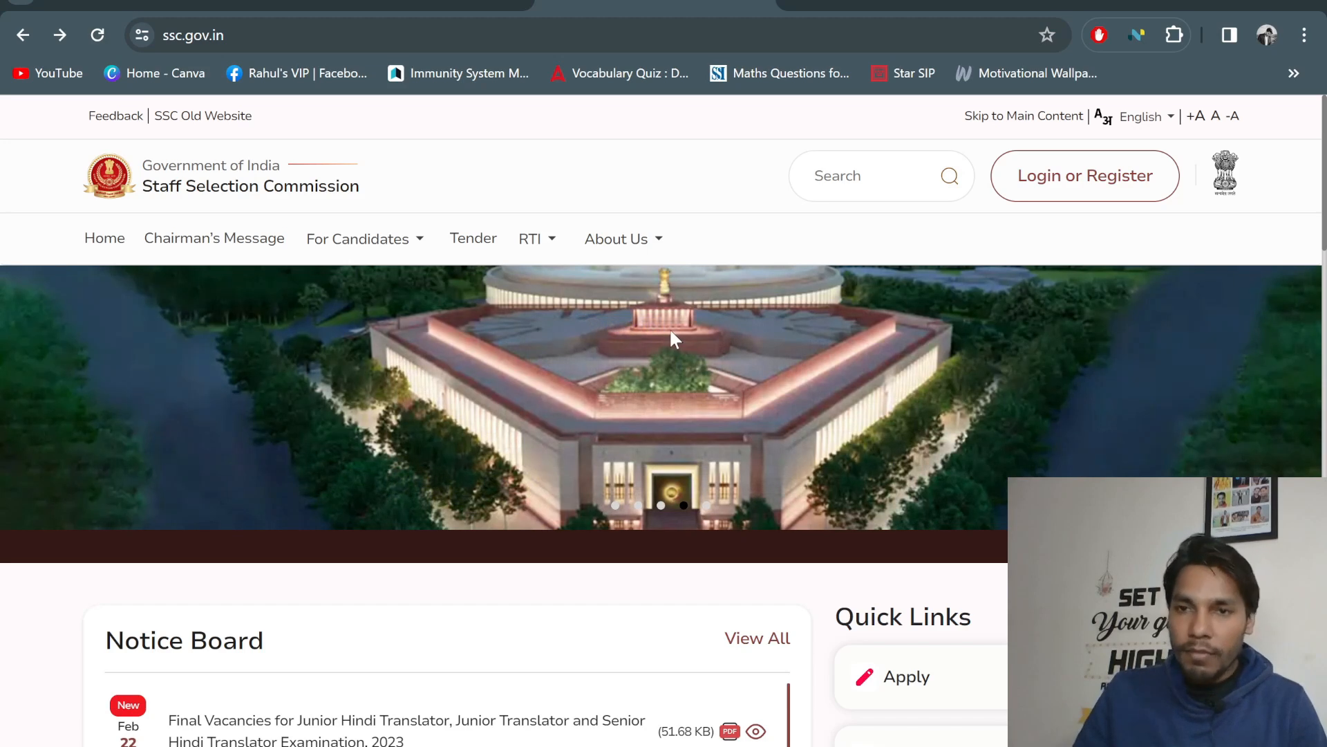
{"action": "scroll", "coordinate": [732, 311], "scroll_direction": "down", "scroll_amount": 3}
{"action": "scroll", "coordinate": [735, 318], "scroll_direction": "up", "scroll_amount": 3}
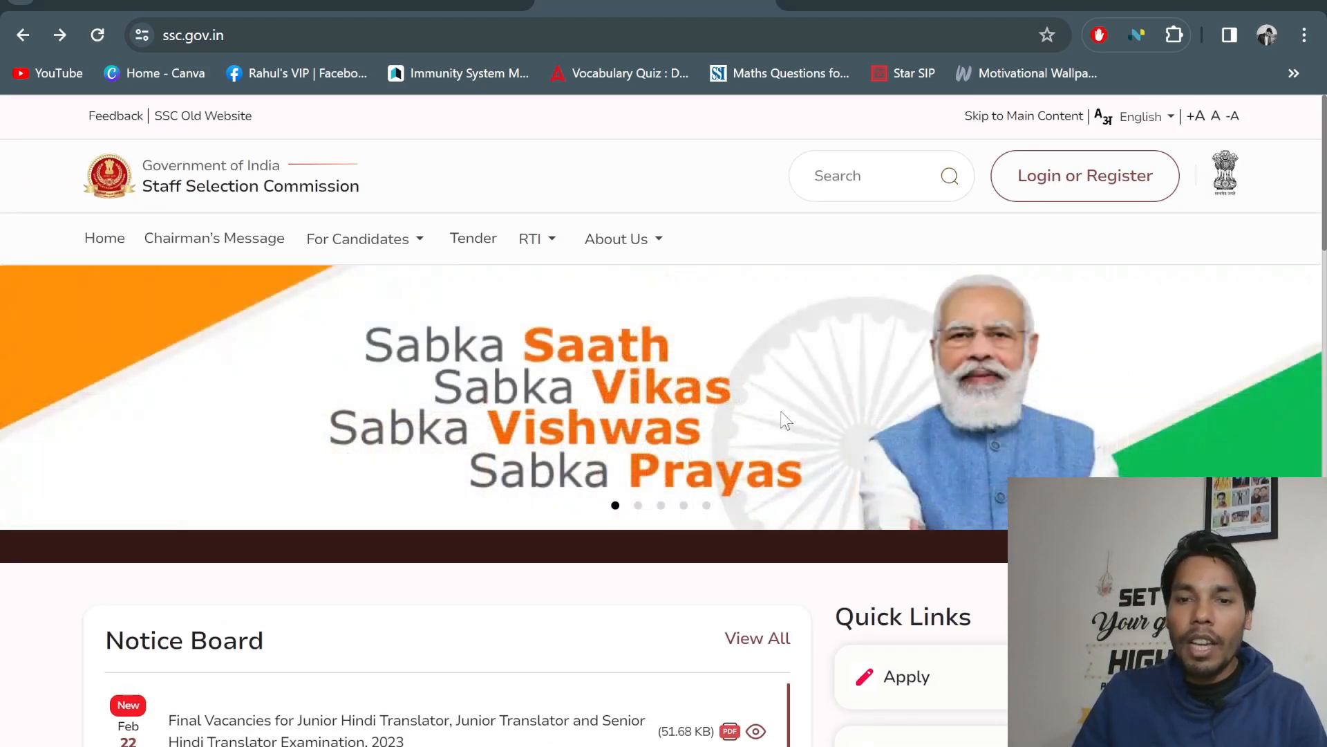
{"action": "scroll", "coordinate": [786, 420], "scroll_direction": "down", "scroll_amount": 6}
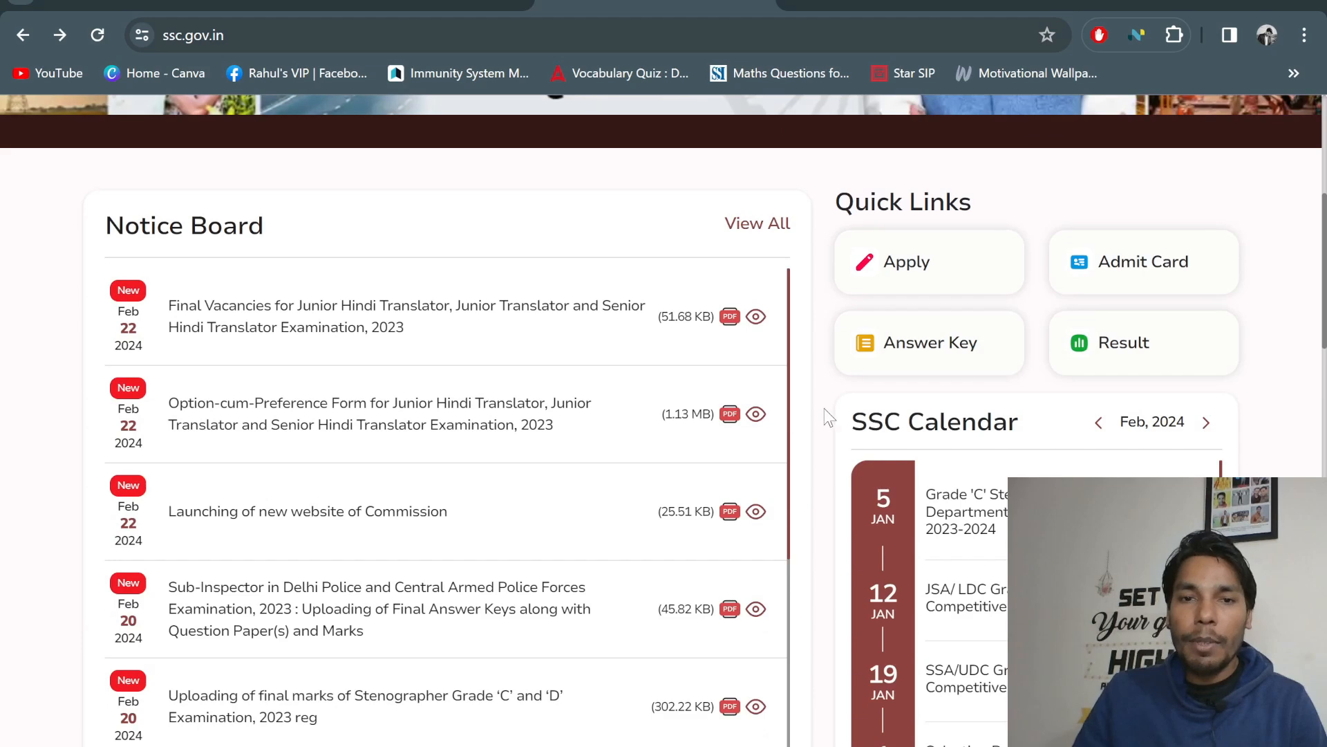
{"action": "scroll", "coordinate": [816, 414], "scroll_direction": "up", "scroll_amount": 6}
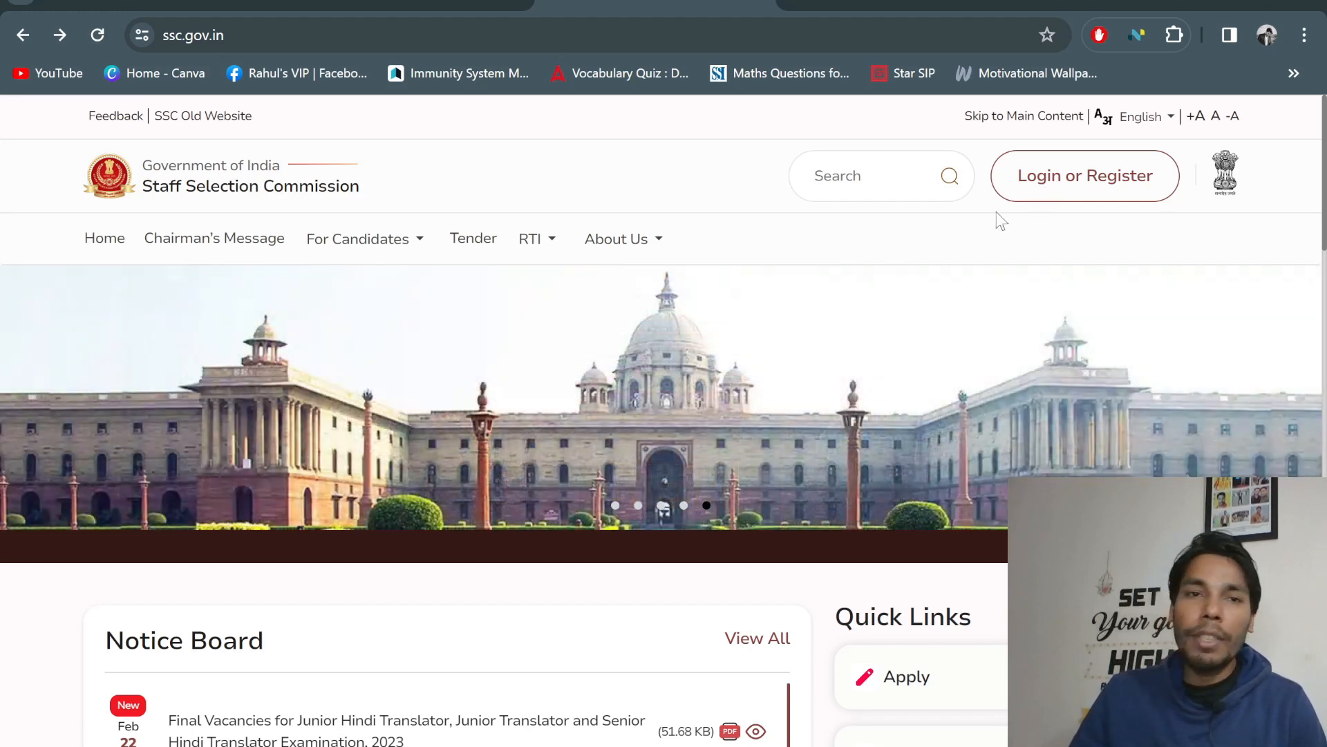
{"action": "scroll", "coordinate": [650, 388], "scroll_direction": "down", "scroll_amount": 15}
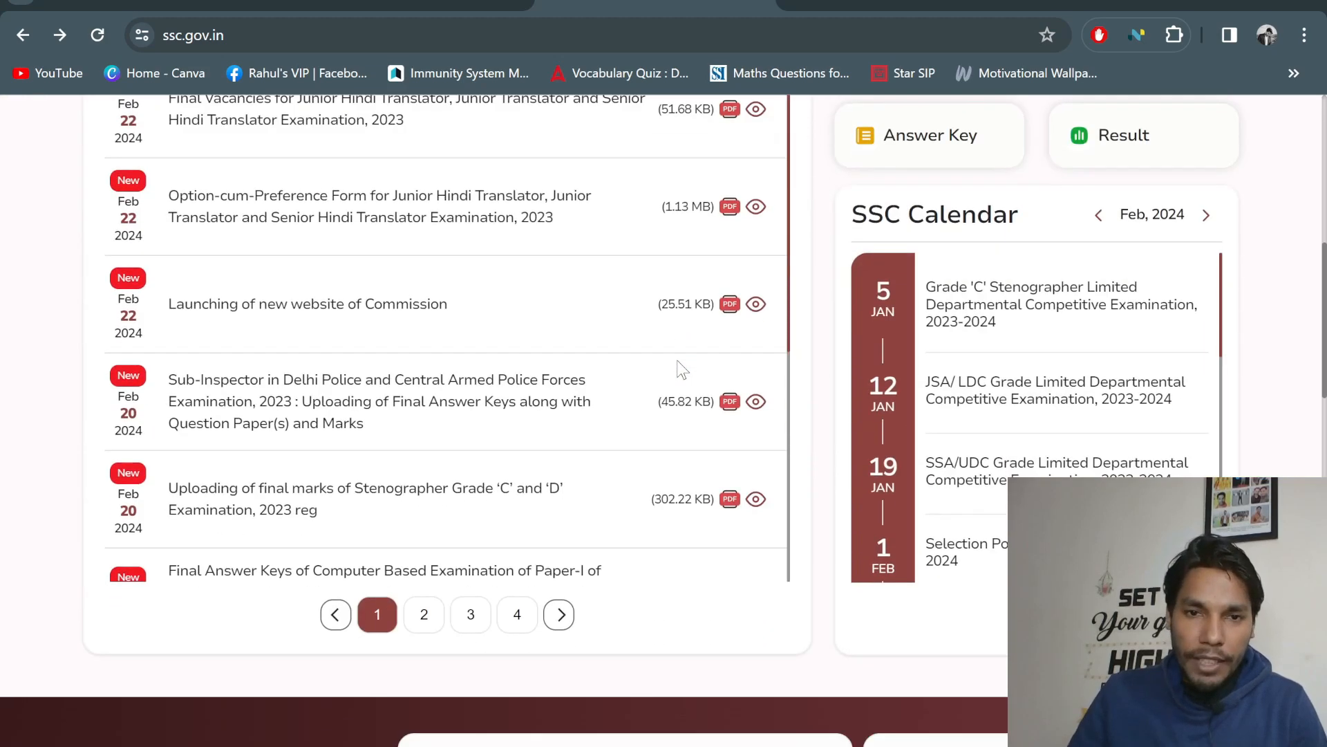
{"action": "scroll", "coordinate": [650, 387], "scroll_direction": "up", "scroll_amount": 13}
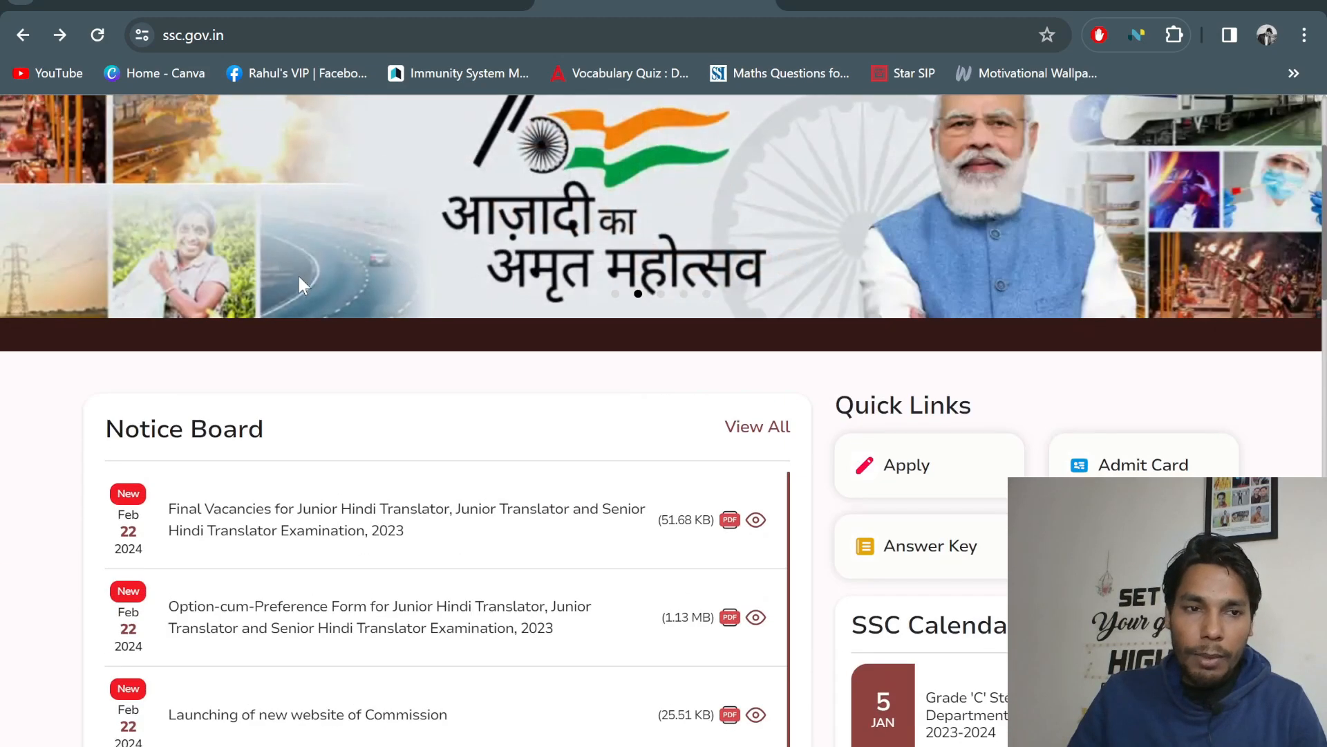
{"action": "scroll", "coordinate": [287, 453], "scroll_direction": "down", "scroll_amount": 2}
{"action": "scroll", "coordinate": [325, 408], "scroll_direction": "down", "scroll_amount": 4}
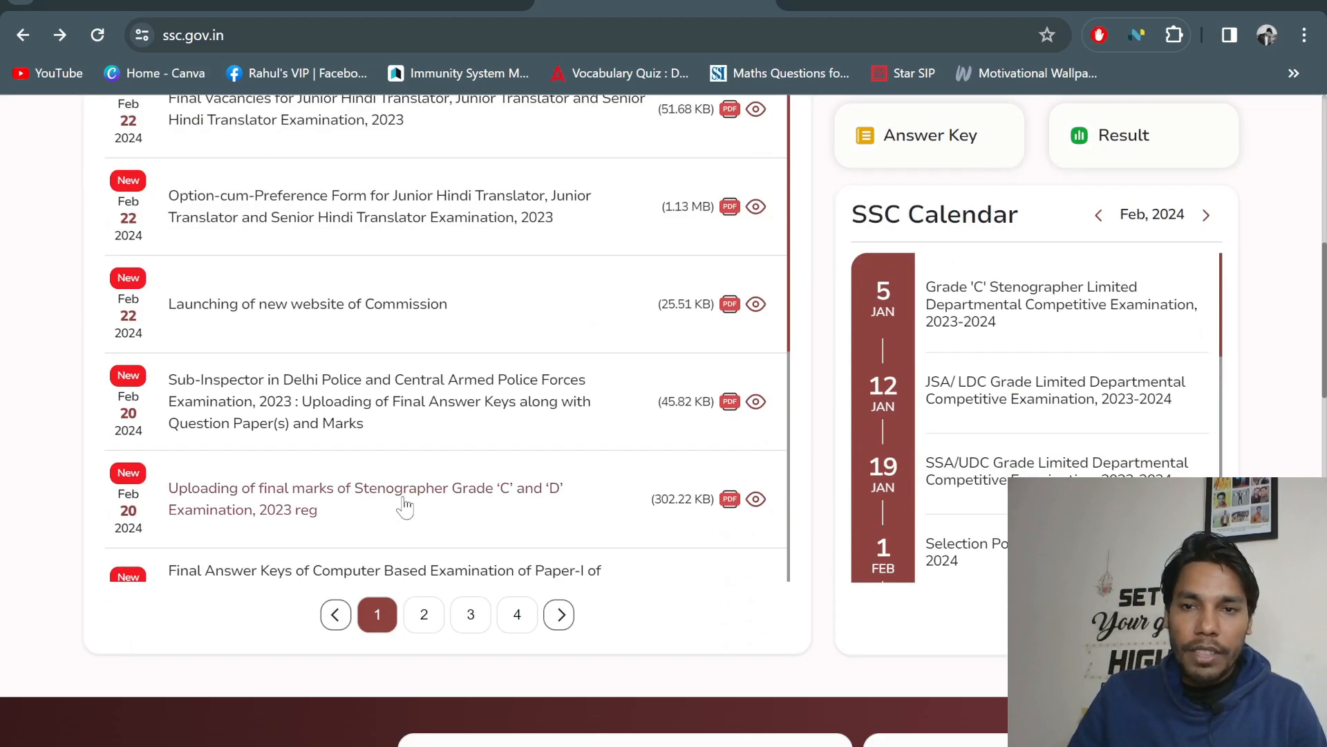
{"action": "scroll", "coordinate": [406, 477], "scroll_direction": "up", "scroll_amount": 3}
{"action": "scroll", "coordinate": [519, 416], "scroll_direction": "up", "scroll_amount": 1}
{"action": "scroll", "coordinate": [1076, 343], "scroll_direction": "down", "scroll_amount": 2}
{"action": "scroll", "coordinate": [968, 360], "scroll_direction": "up", "scroll_amount": 2}
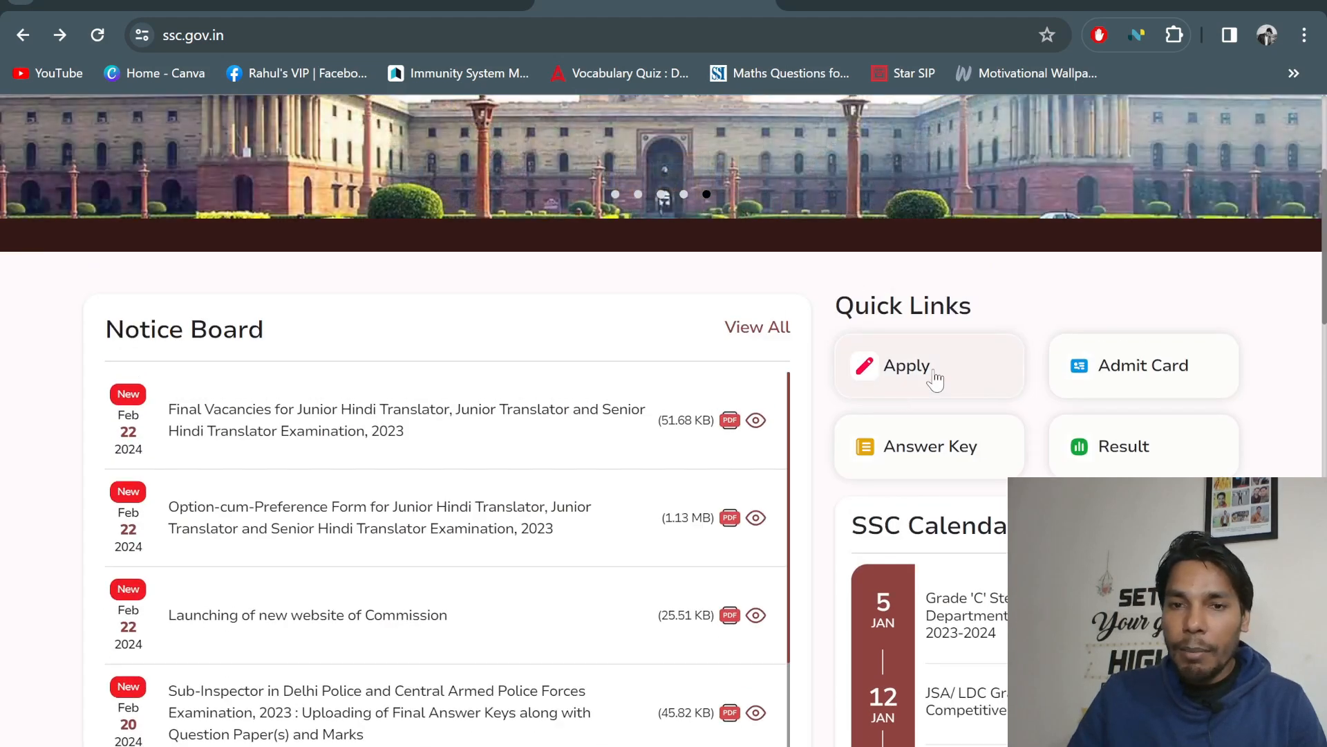
{"action": "left_click", "coordinate": [936, 370]}
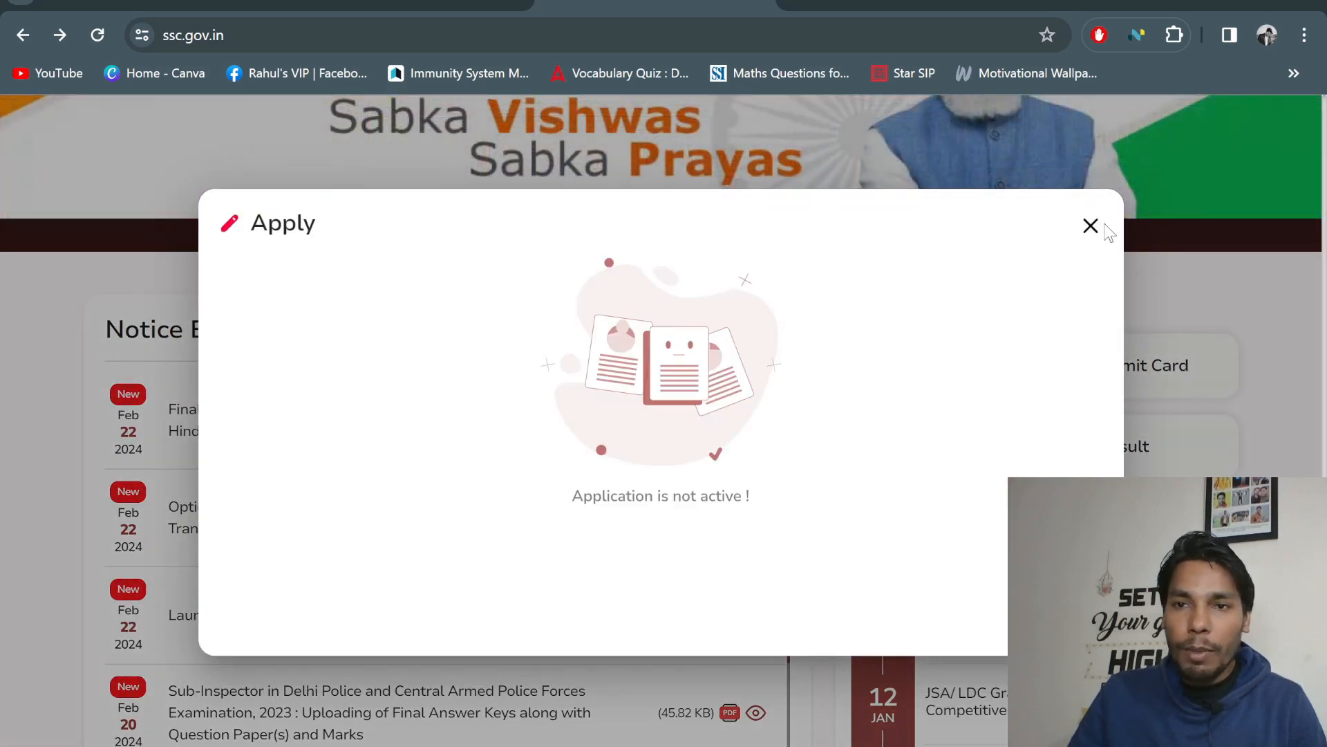
{"action": "left_click", "coordinate": [1091, 226]}
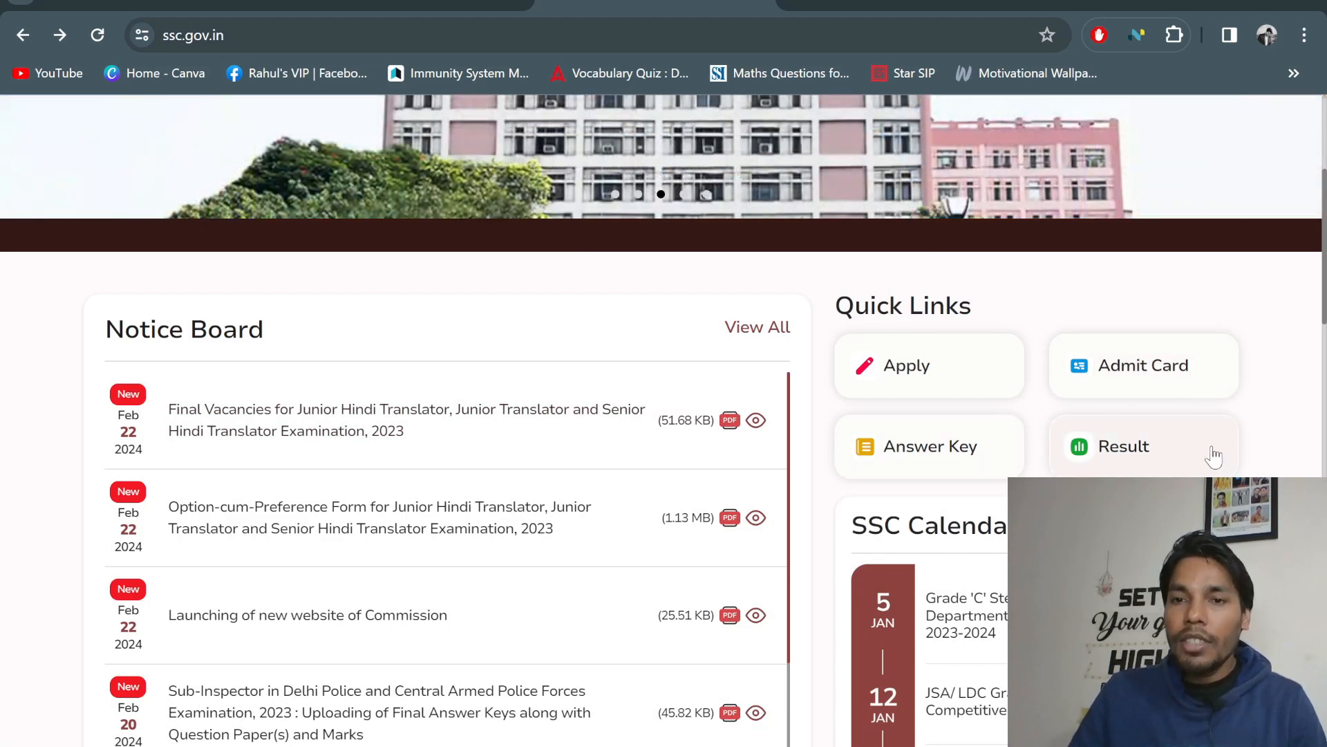
{"action": "scroll", "coordinate": [1166, 460], "scroll_direction": "down", "scroll_amount": 1}
{"action": "left_click", "coordinate": [1163, 339]}
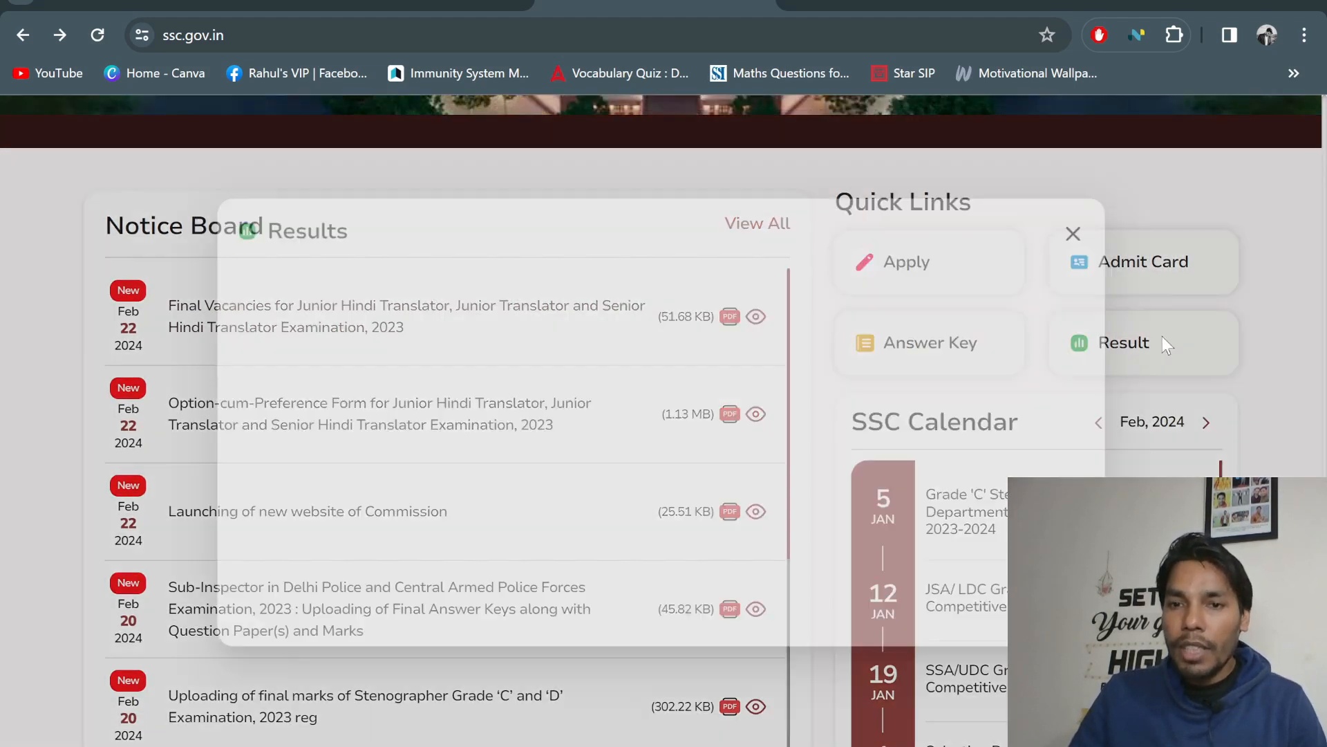
{"action": "left_click", "coordinate": [296, 268]}
{"action": "left_click", "coordinate": [389, 270]}
{"action": "left_click", "coordinate": [477, 268]}
{"action": "left_click", "coordinate": [635, 268]}
{"action": "left_click", "coordinate": [532, 269]}
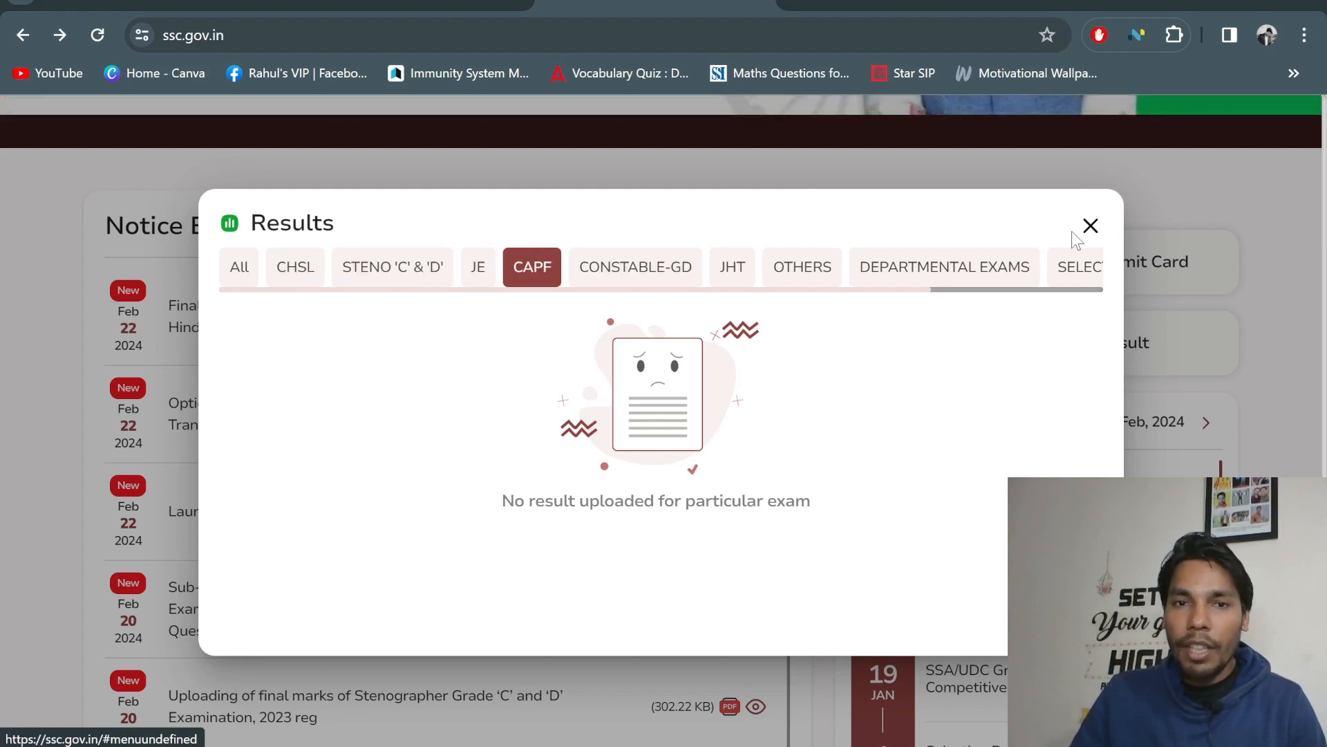
{"action": "left_click", "coordinate": [1090, 226]}
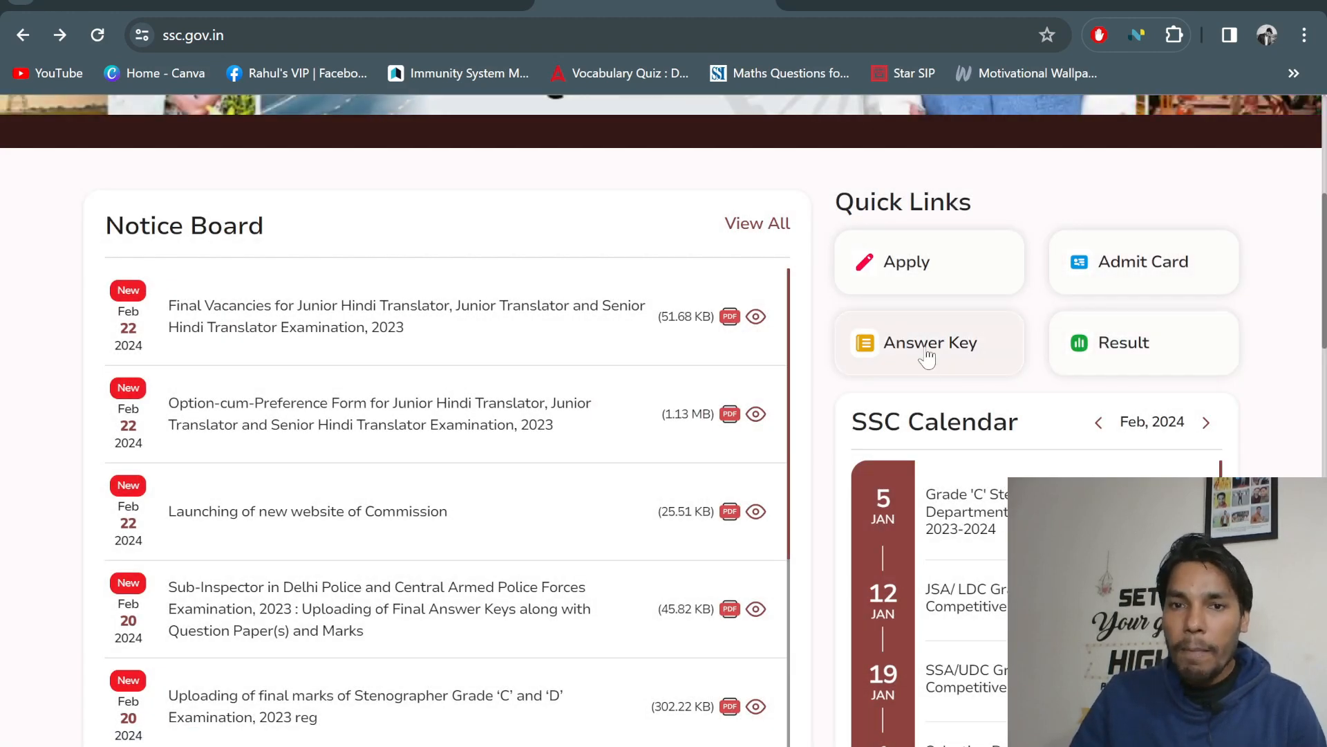
{"action": "scroll", "coordinate": [1106, 453], "scroll_direction": "down", "scroll_amount": 3}
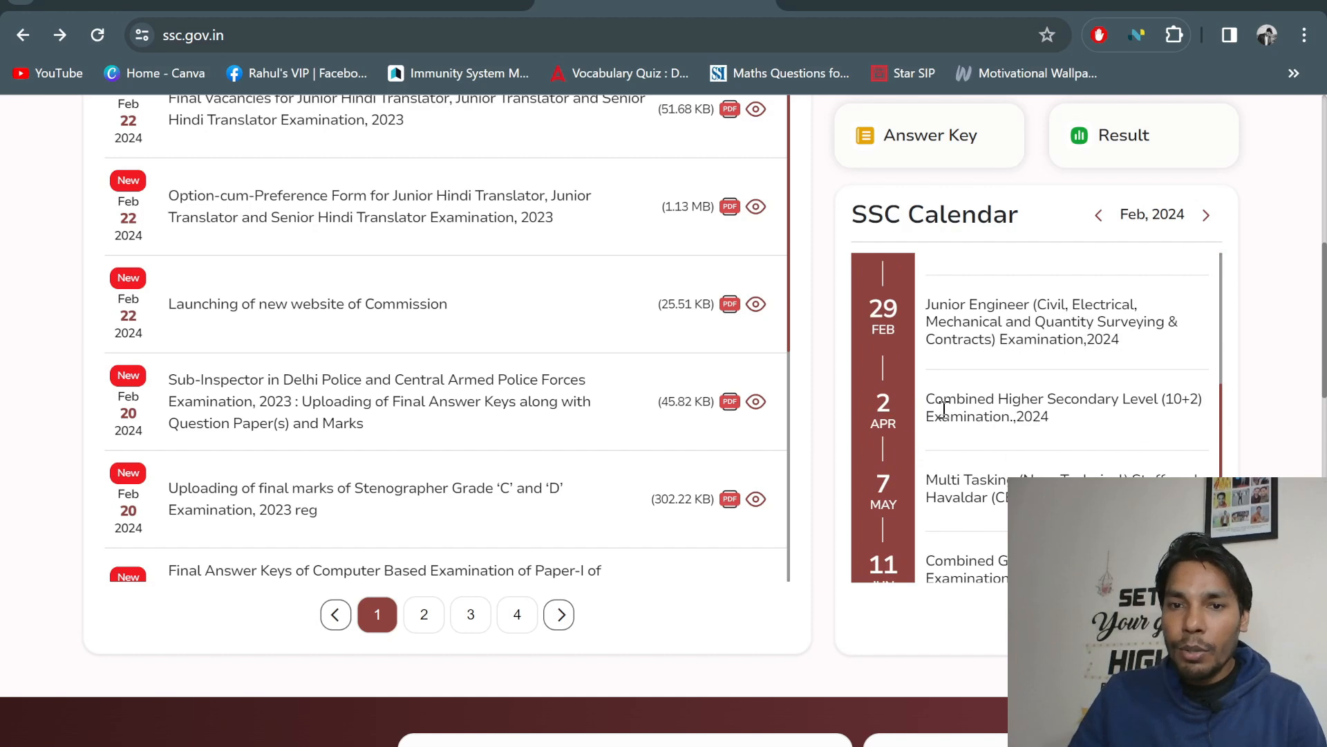
{"action": "scroll", "coordinate": [1090, 455], "scroll_direction": "up", "scroll_amount": 12}
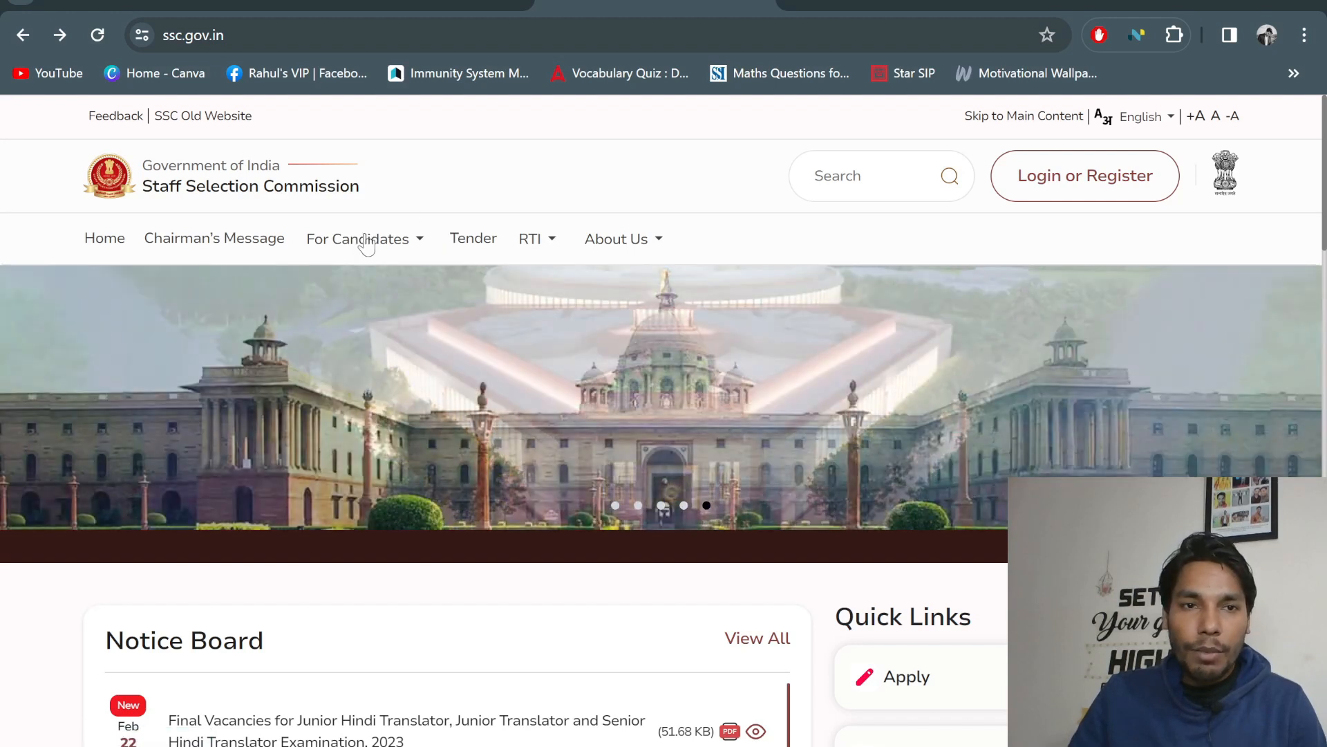
{"action": "left_click", "coordinate": [362, 239]}
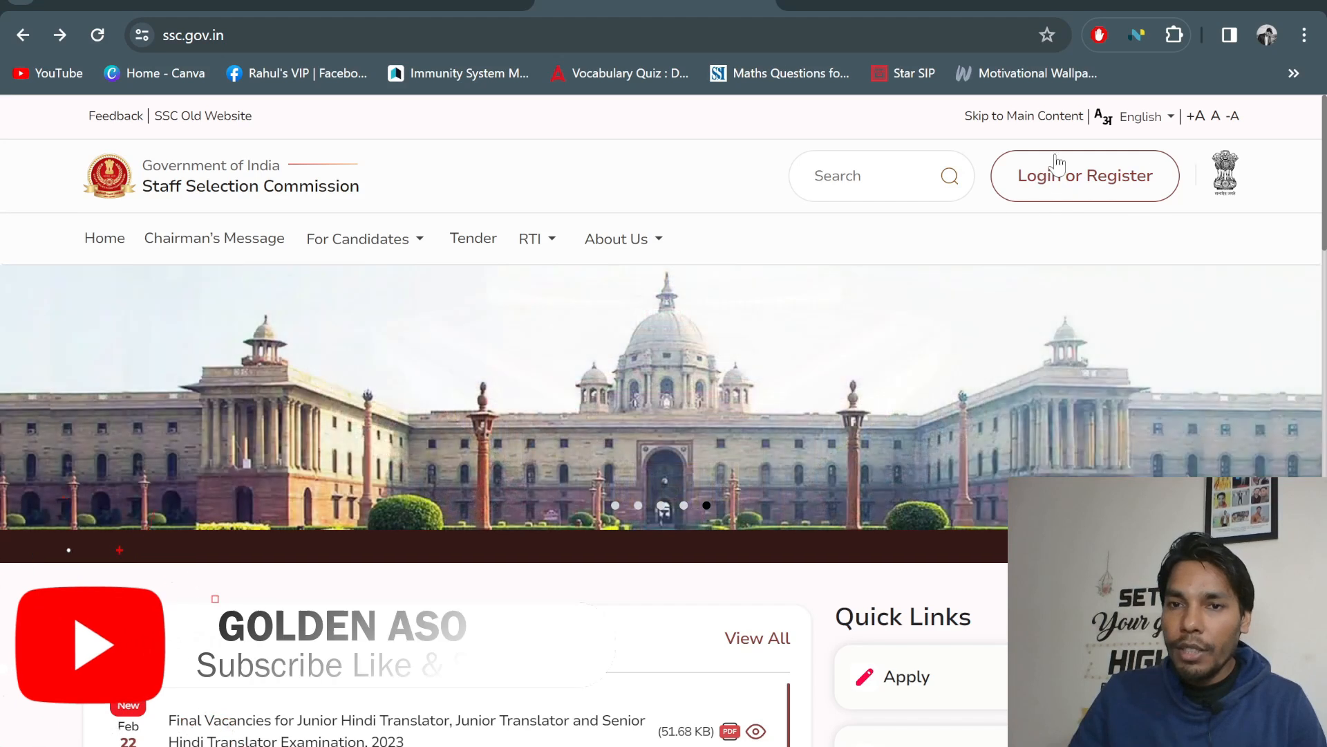
Use Login or Register in the ssc.gov.in header to bring up the candidate login form
{"action": "left_click", "coordinate": [1113, 177]}
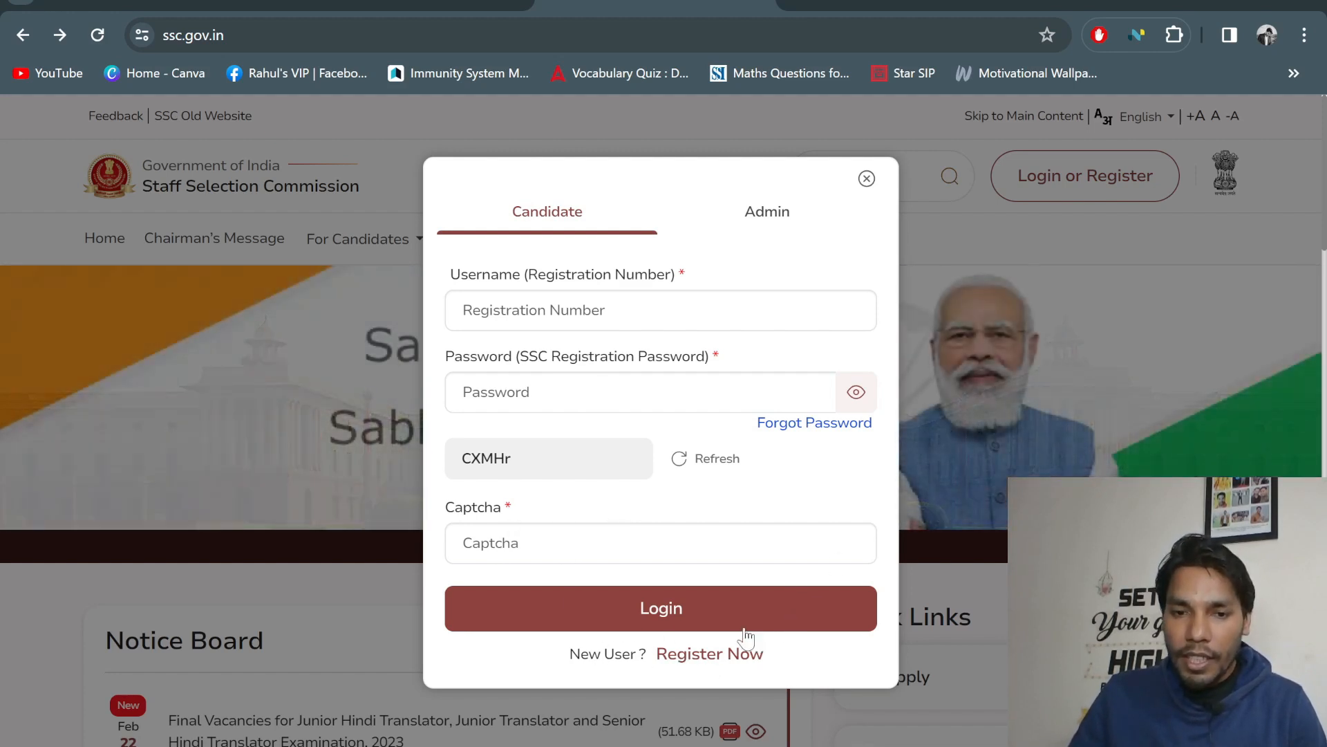
Choose Register Now in the login dialog to open One Time Registration
{"action": "left_click", "coordinate": [716, 655]}
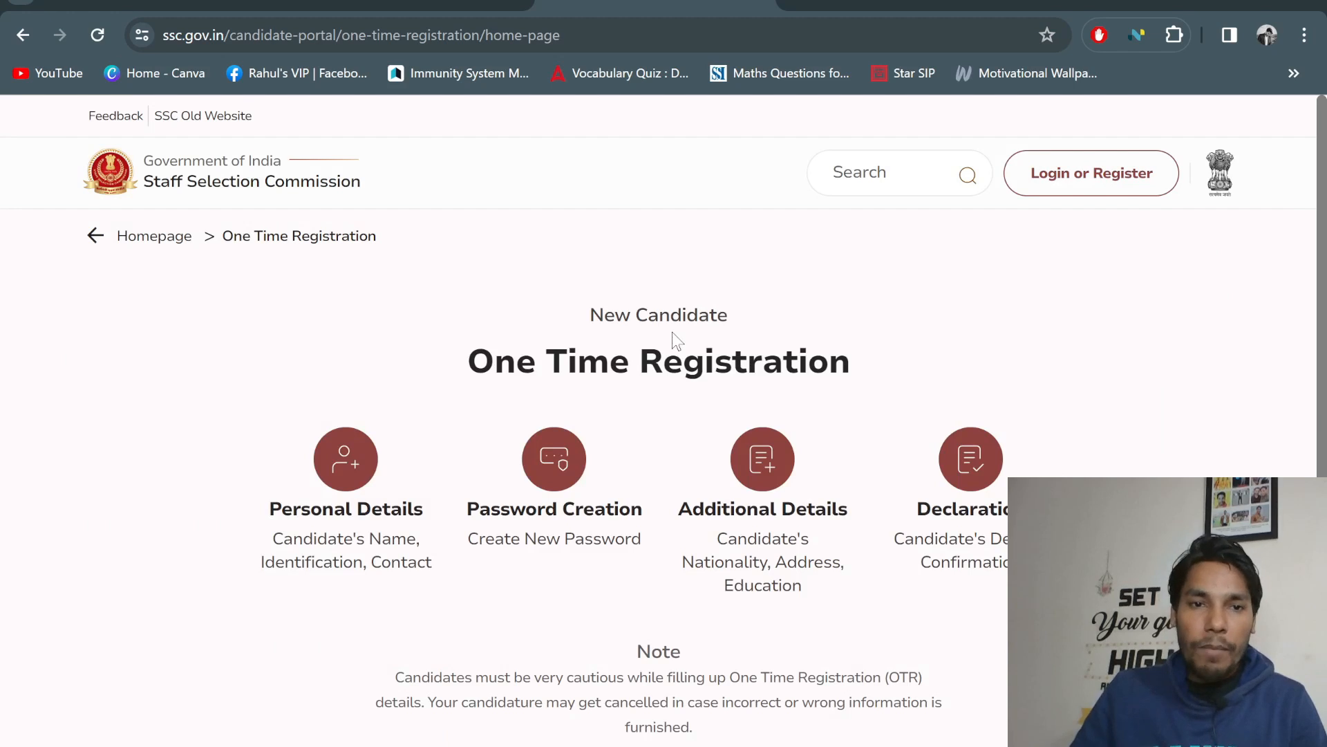
{"action": "scroll", "coordinate": [621, 338], "scroll_direction": "down", "scroll_amount": 5}
{"action": "scroll", "coordinate": [622, 340], "scroll_direction": "up", "scroll_amount": 5}
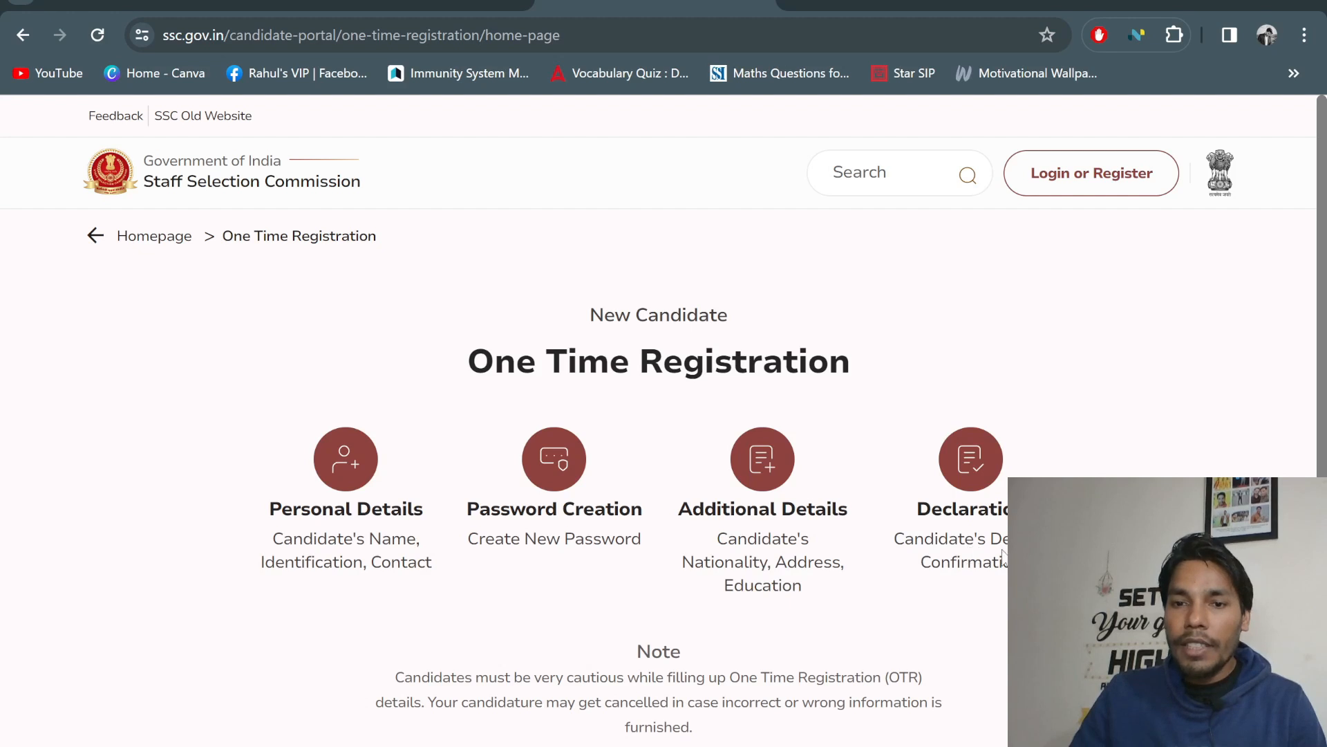
Review the One Time Registration page and continue to the Personal Details form
{"action": "scroll", "coordinate": [986, 489], "scroll_direction": "down", "scroll_amount": 4}
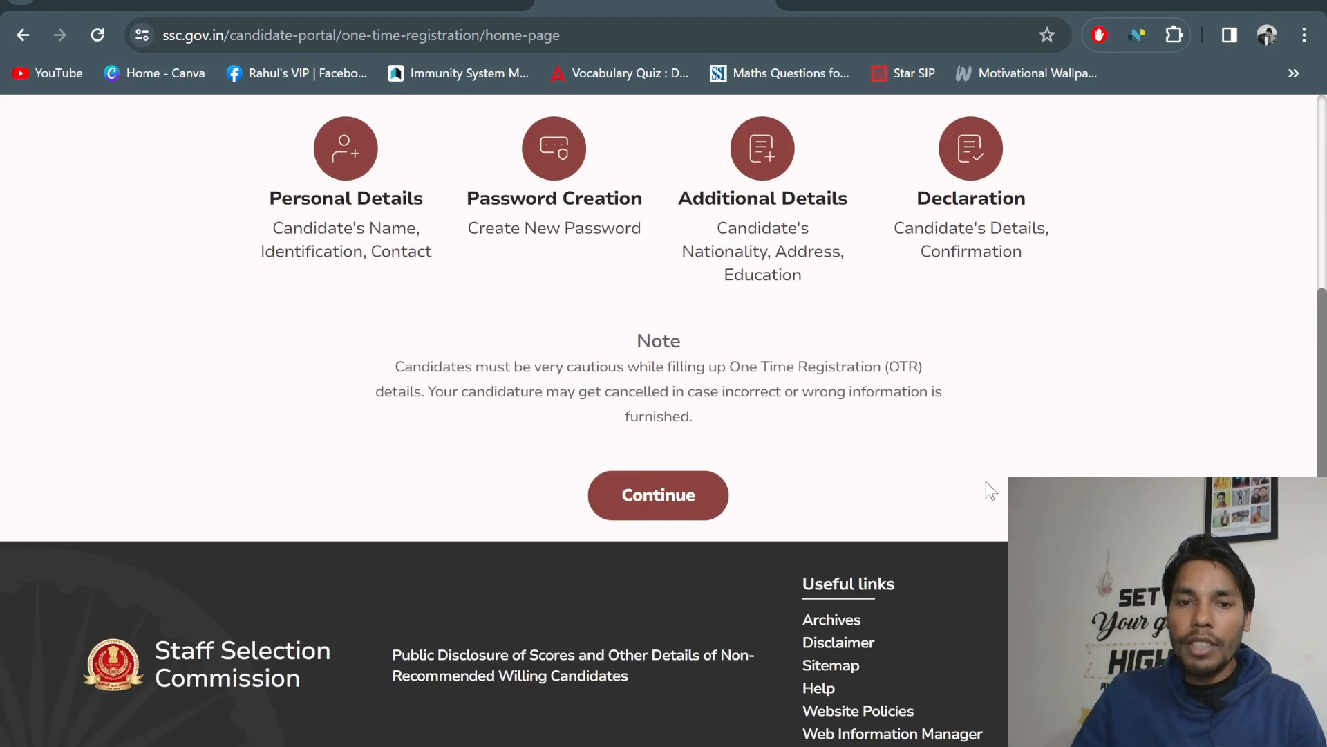
{"action": "scroll", "coordinate": [886, 484], "scroll_direction": "up", "scroll_amount": 4}
{"action": "scroll", "coordinate": [886, 477], "scroll_direction": "down", "scroll_amount": 4}
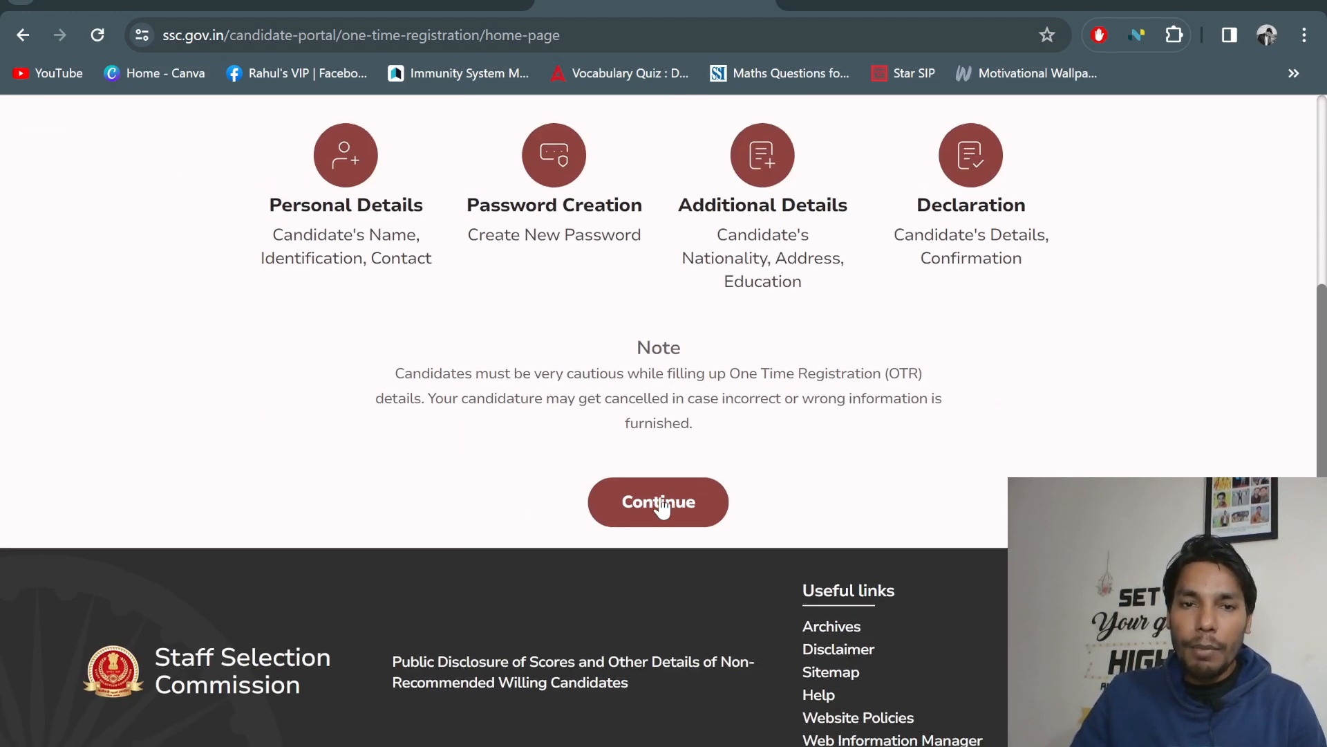
{"action": "scroll", "coordinate": [658, 507], "scroll_direction": "down", "scroll_amount": 1}
{"action": "scroll", "coordinate": [660, 497], "scroll_direction": "up", "scroll_amount": 5}
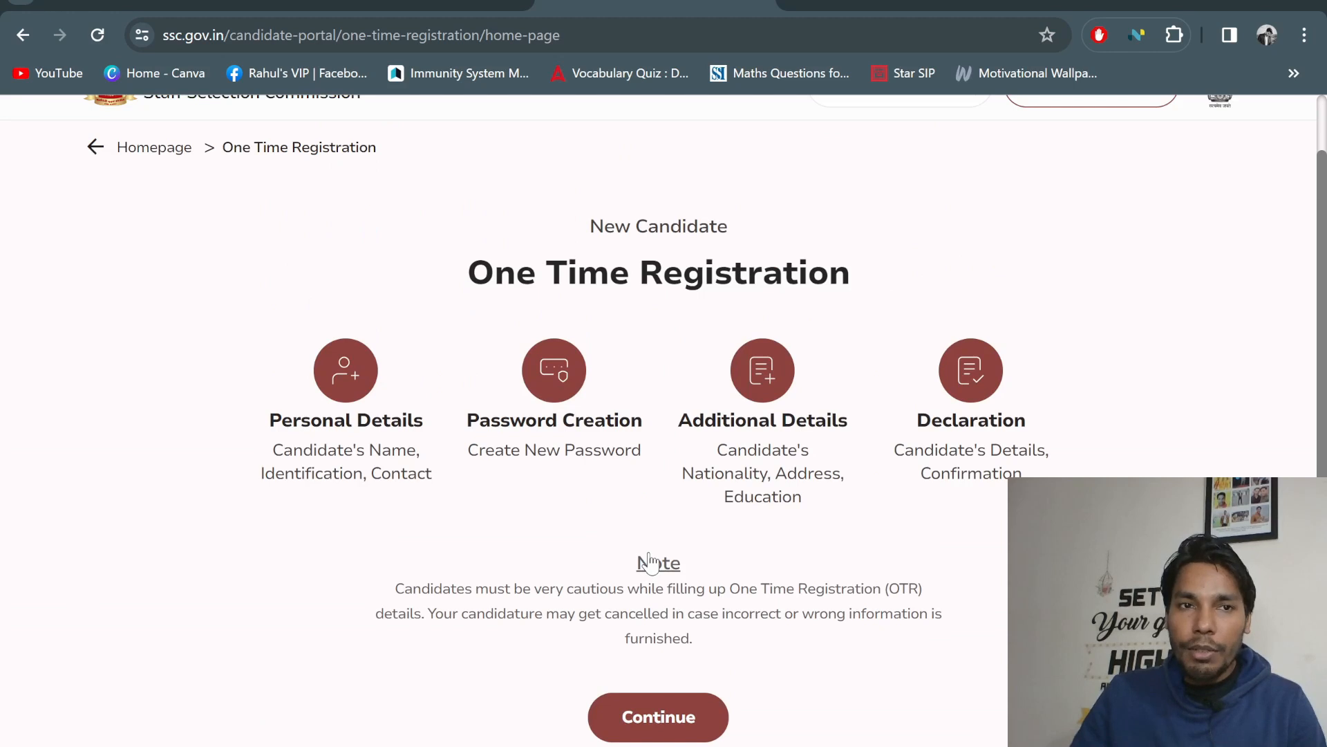
{"action": "scroll", "coordinate": [651, 559], "scroll_direction": "up", "scroll_amount": 3}
{"action": "scroll", "coordinate": [655, 546], "scroll_direction": "down", "scroll_amount": 5}
{"action": "left_click", "coordinate": [670, 504]}
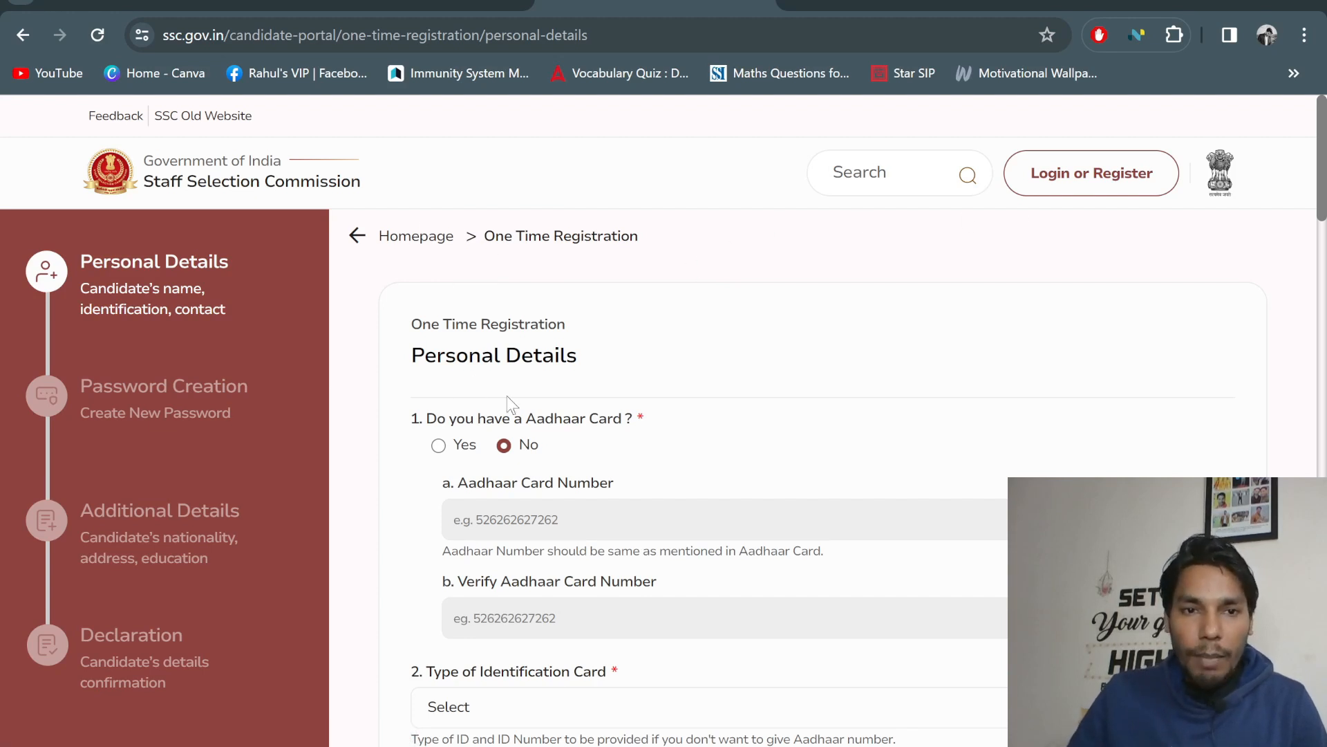
Mark Yes for having an Aadhaar card and place the cursor in the Aadhaar Card Number field
{"action": "scroll", "coordinate": [477, 346], "scroll_direction": "down", "scroll_amount": 1}
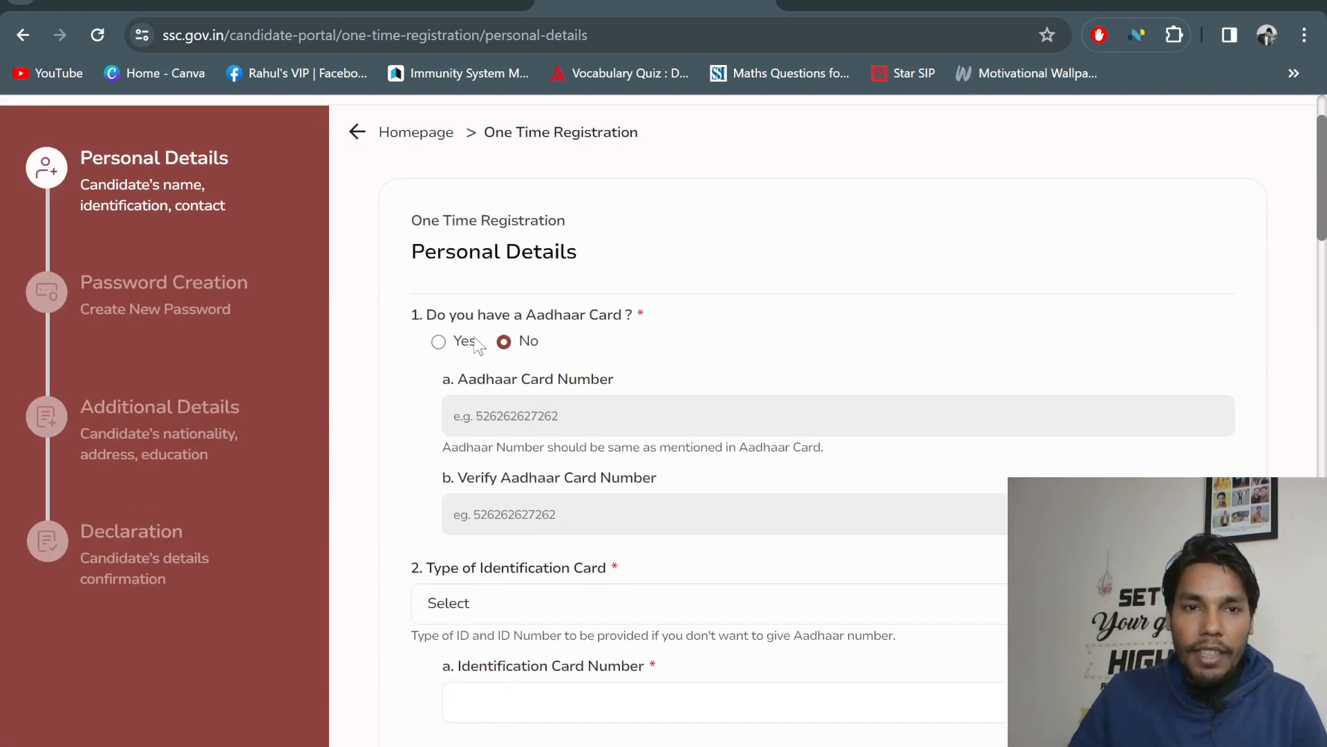
{"action": "left_click", "coordinate": [439, 343]}
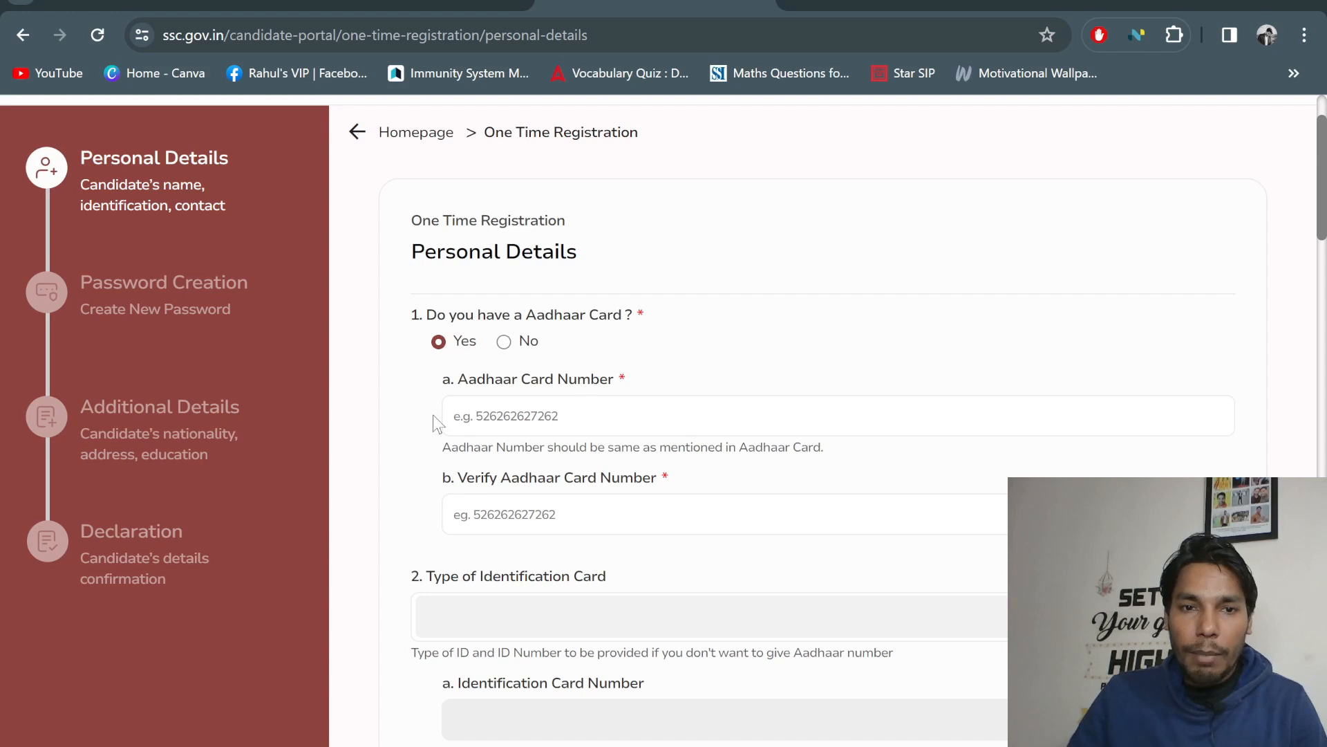
{"action": "scroll", "coordinate": [592, 415], "scroll_direction": "down", "scroll_amount": 1}
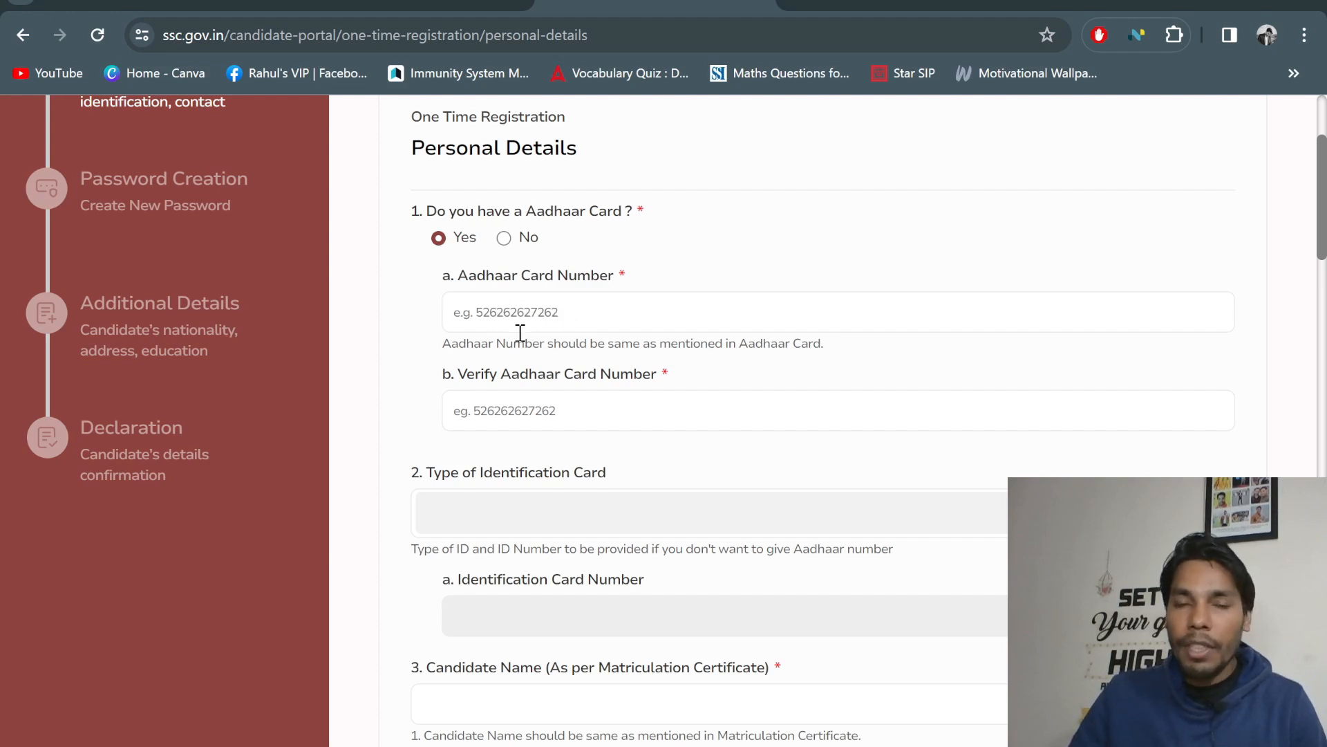
{"action": "scroll", "coordinate": [638, 460], "scroll_direction": "down", "scroll_amount": 3}
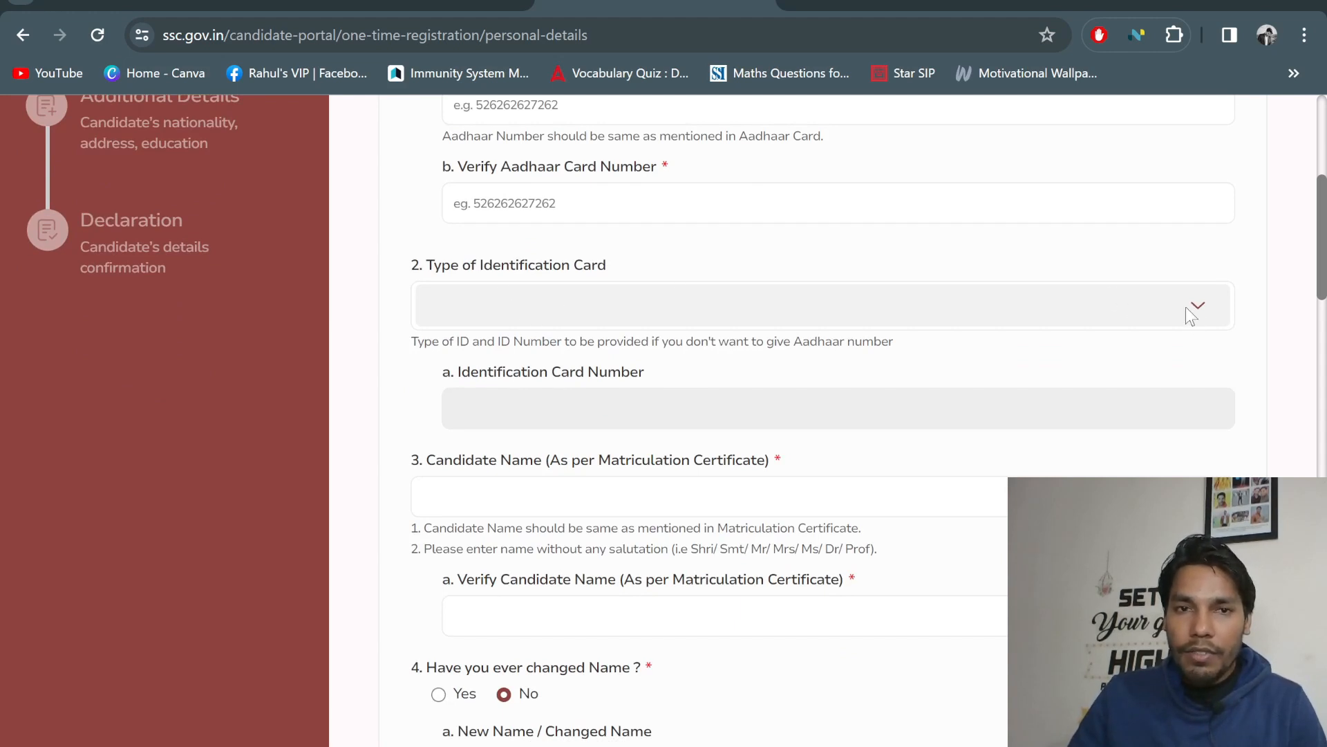
{"action": "scroll", "coordinate": [830, 415], "scroll_direction": "up", "scroll_amount": 3}
{"action": "left_click", "coordinate": [520, 309]}
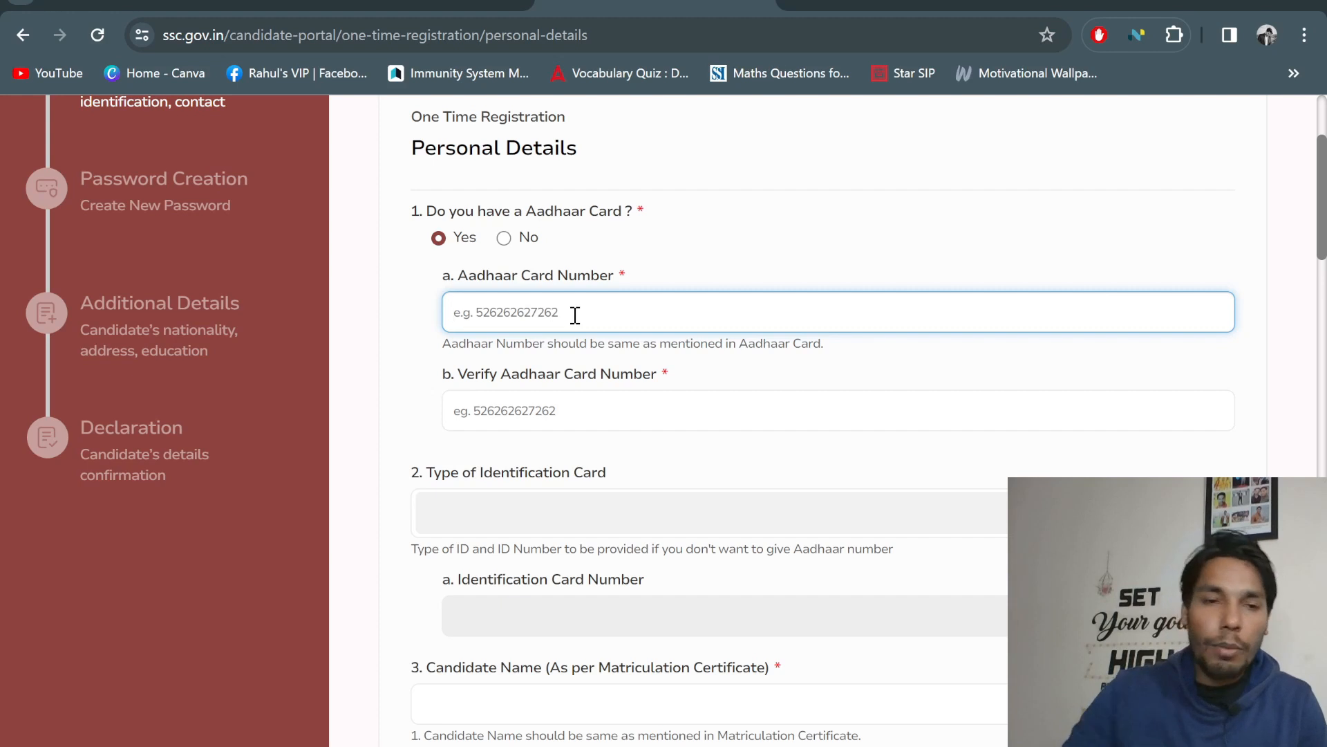
{"action": "scroll", "coordinate": [575, 314], "scroll_direction": "down", "scroll_amount": 3}
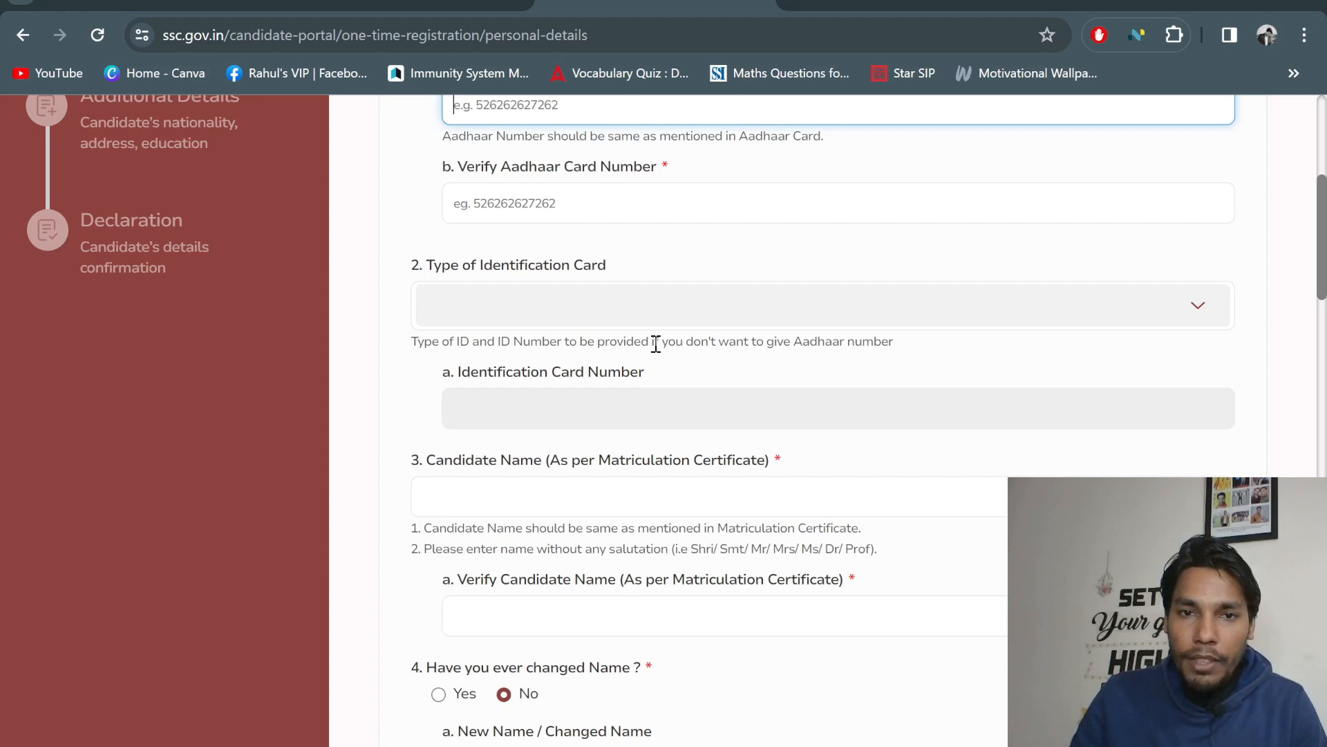
{"action": "scroll", "coordinate": [652, 309], "scroll_direction": "up", "scroll_amount": 3}
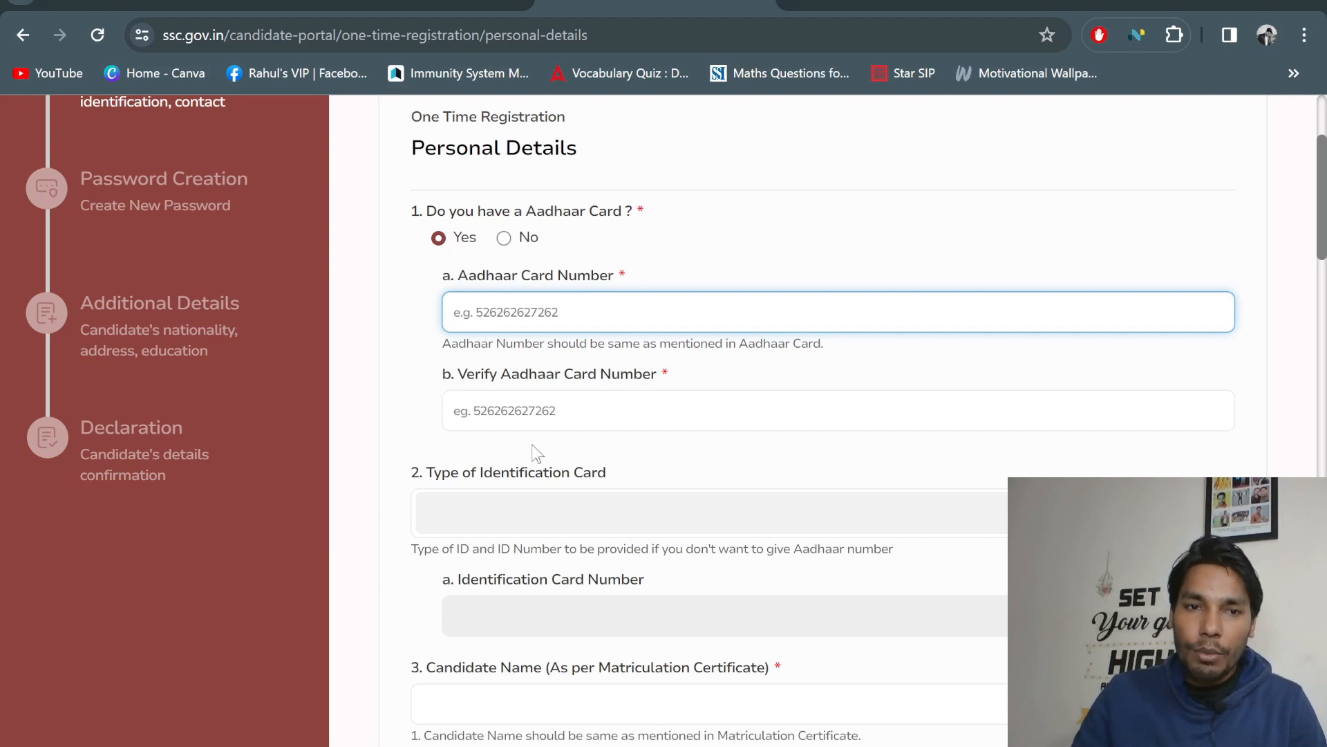
{"action": "scroll", "coordinate": [536, 453], "scroll_direction": "down", "scroll_amount": 3}
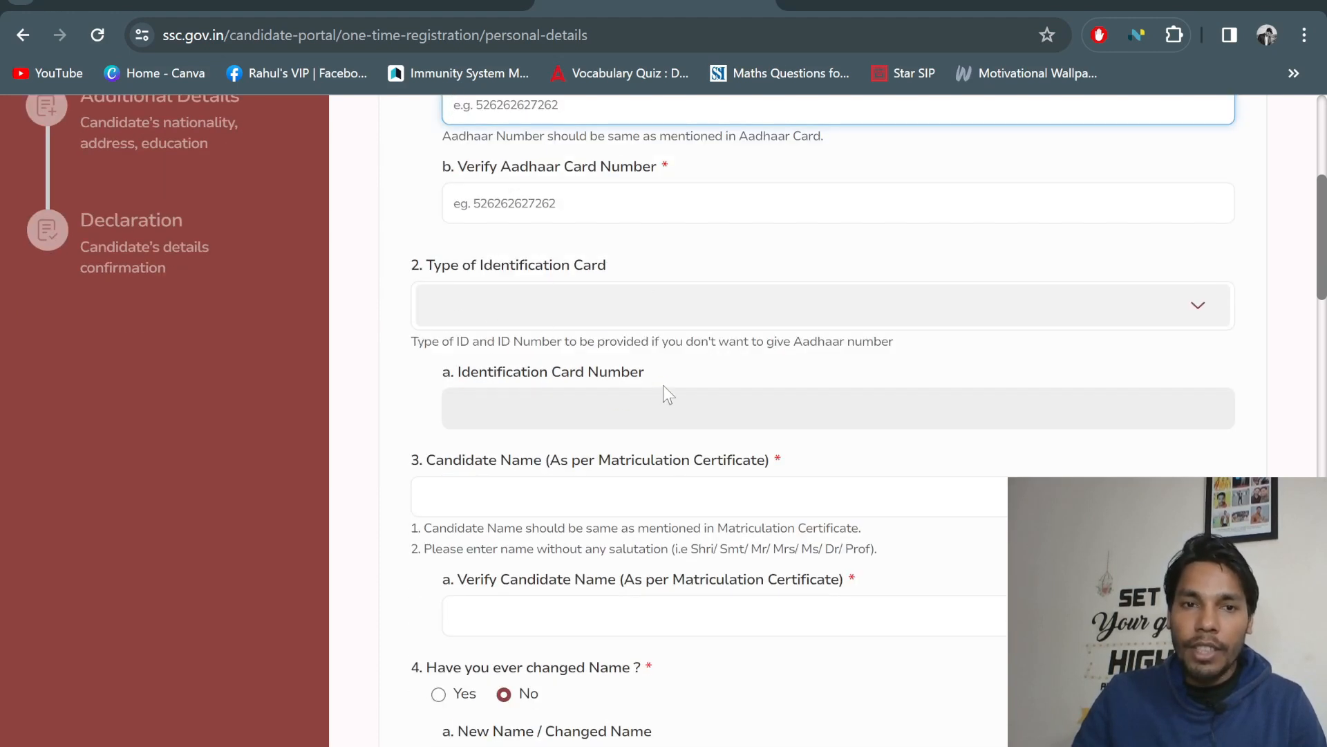
Enter the candidate's full name as on the matriculation certificate
{"action": "scroll", "coordinate": [662, 384], "scroll_direction": "down", "scroll_amount": 3}
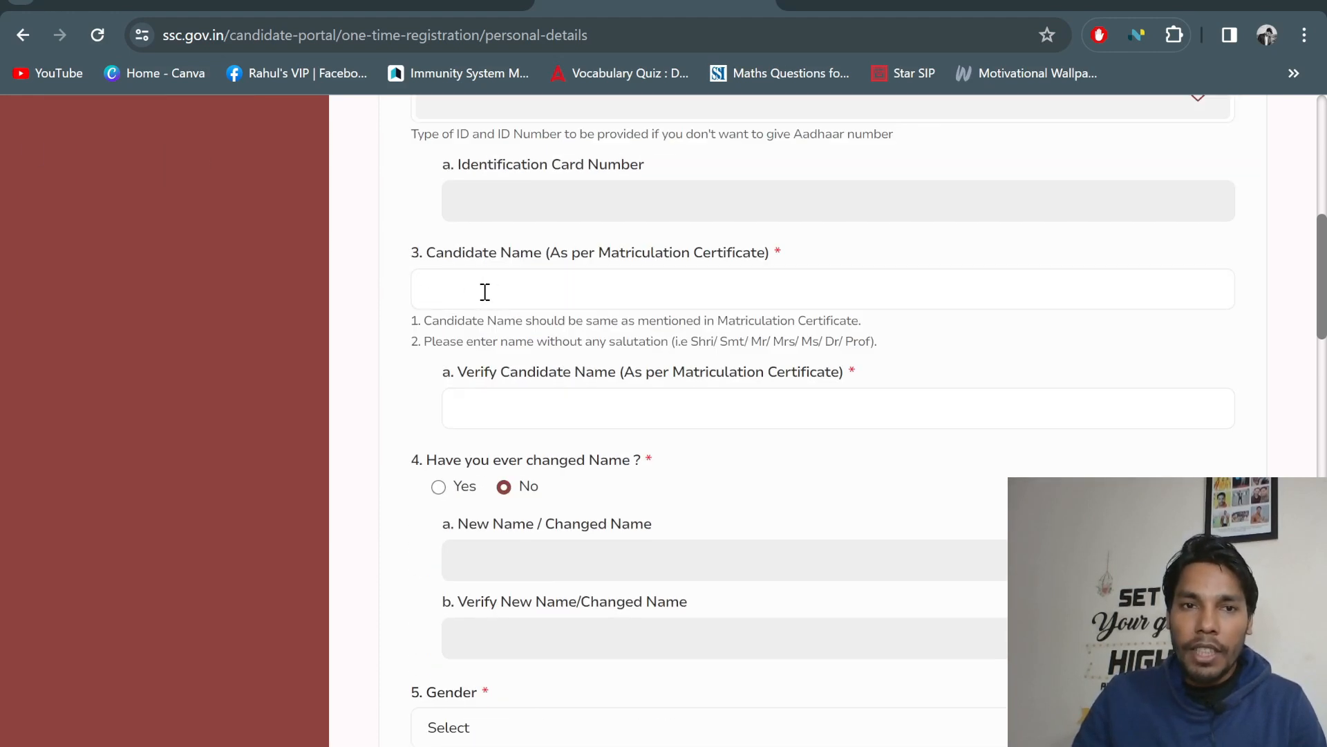
{"action": "left_click", "coordinate": [511, 288]}
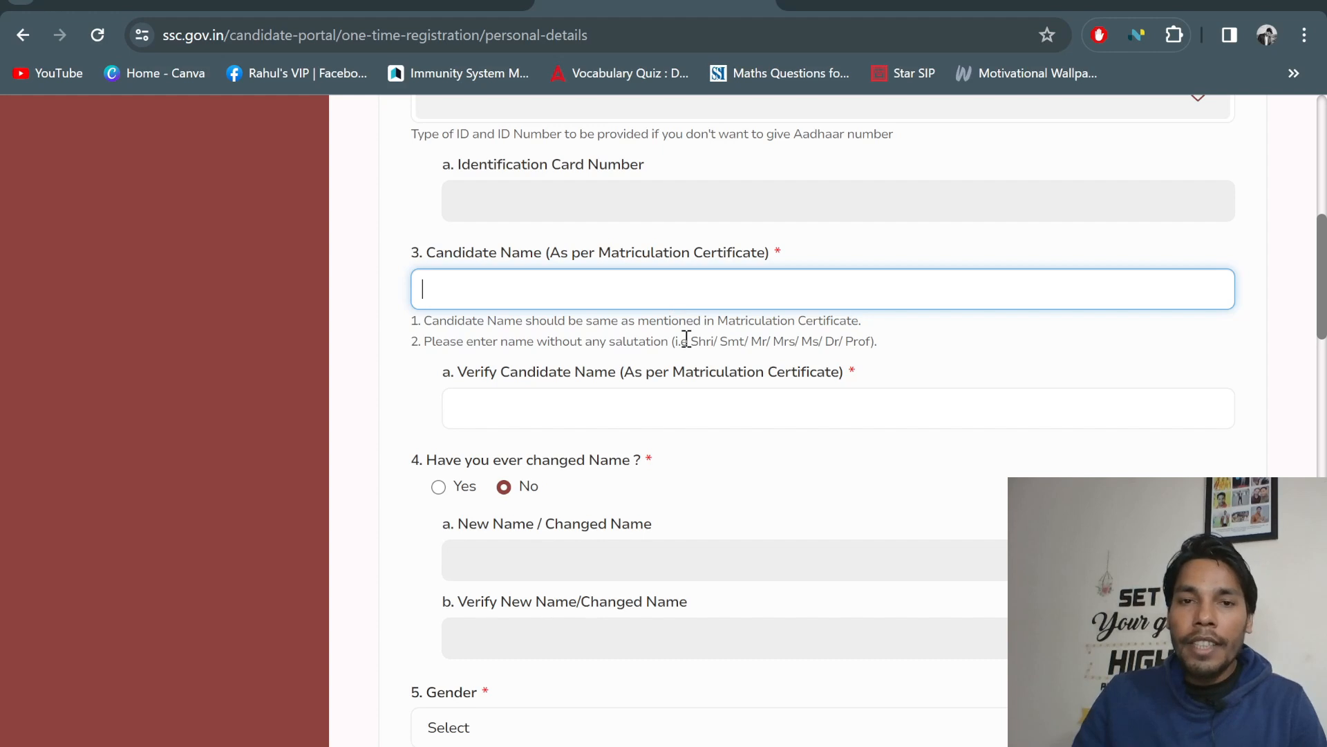
{"action": "scroll", "coordinate": [687, 337], "scroll_direction": "up", "scroll_amount": 2}
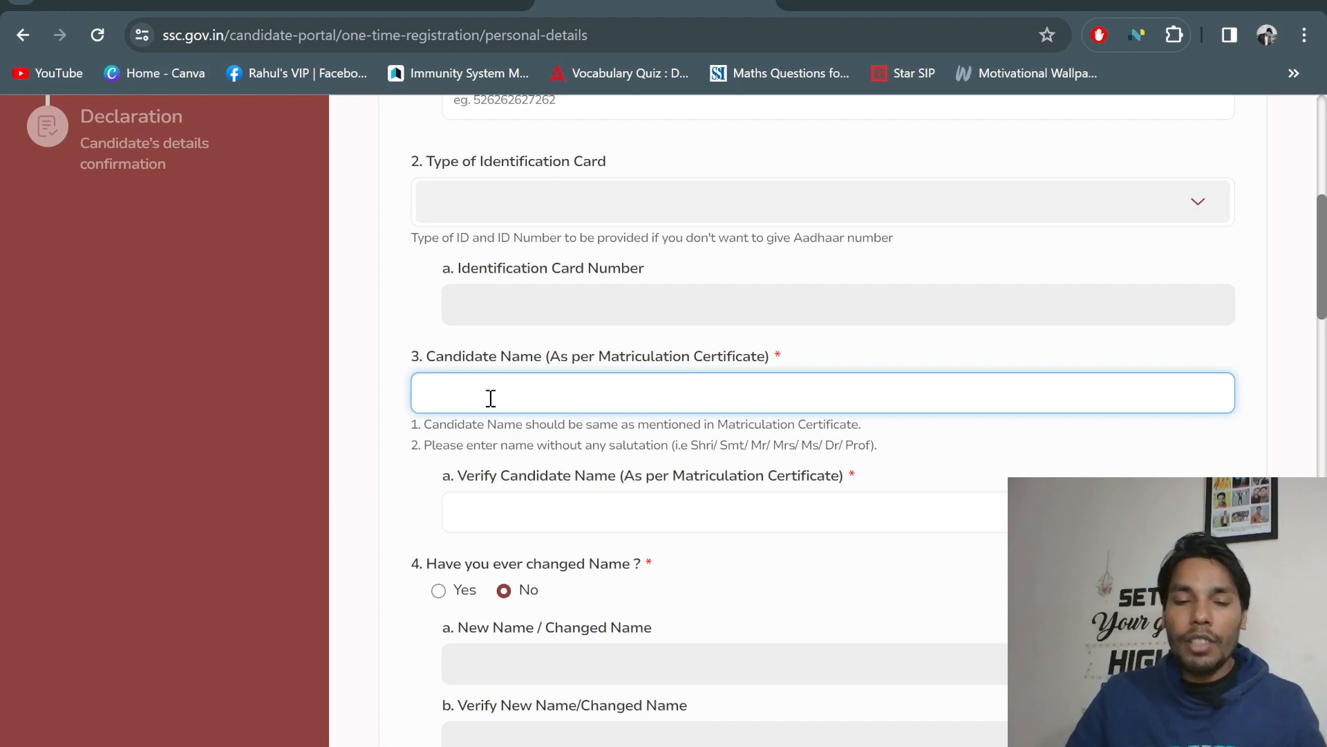
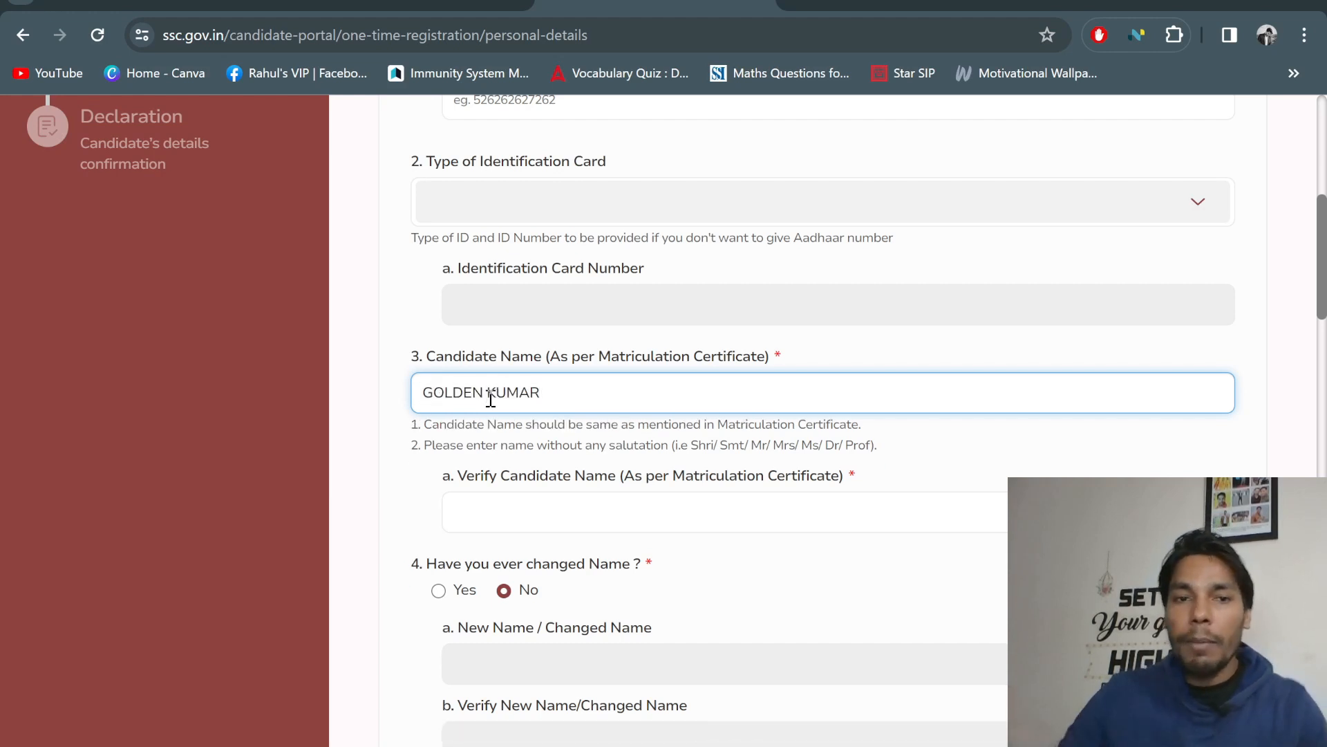
{"action": "scroll", "coordinate": [657, 420], "scroll_direction": "up", "scroll_amount": 5}
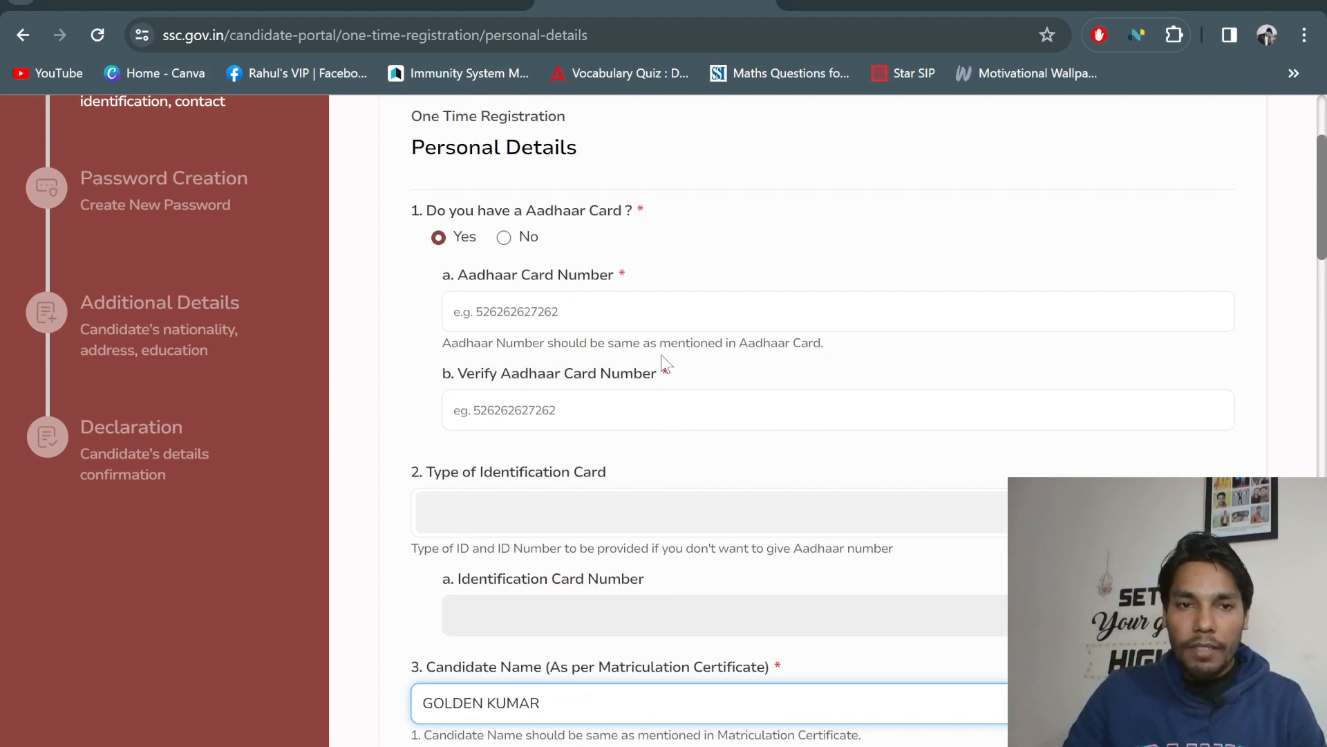
{"action": "scroll", "coordinate": [662, 359], "scroll_direction": "down", "scroll_amount": 6}
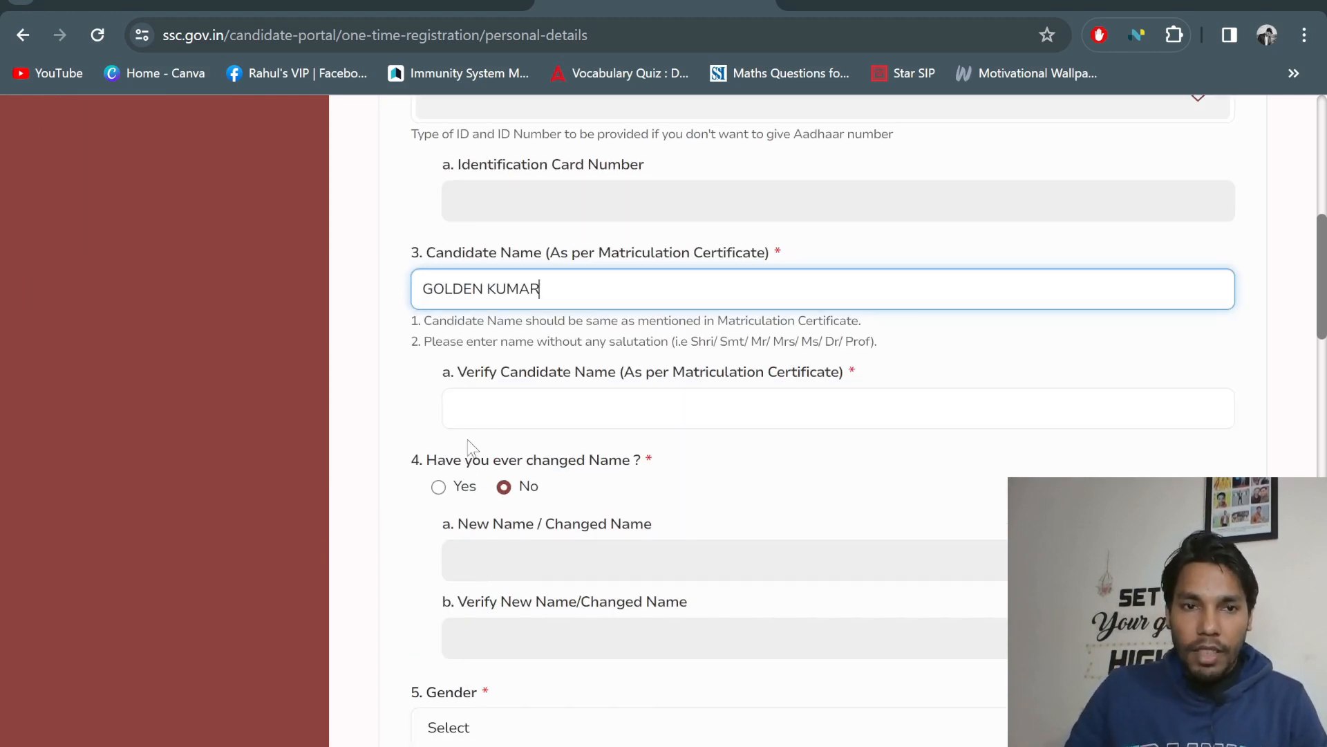
Retype the same candidate name in the Verify Candidate Name field
{"action": "left_click", "coordinate": [491, 410]}
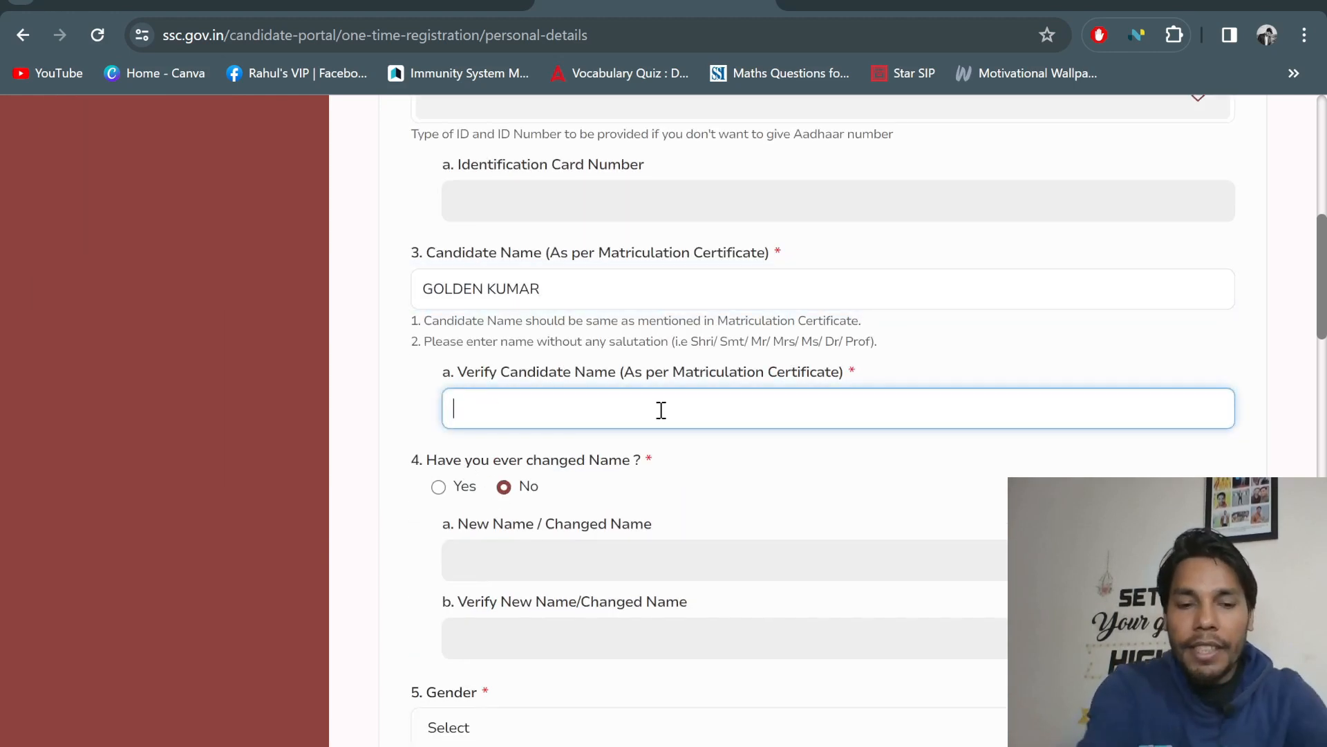
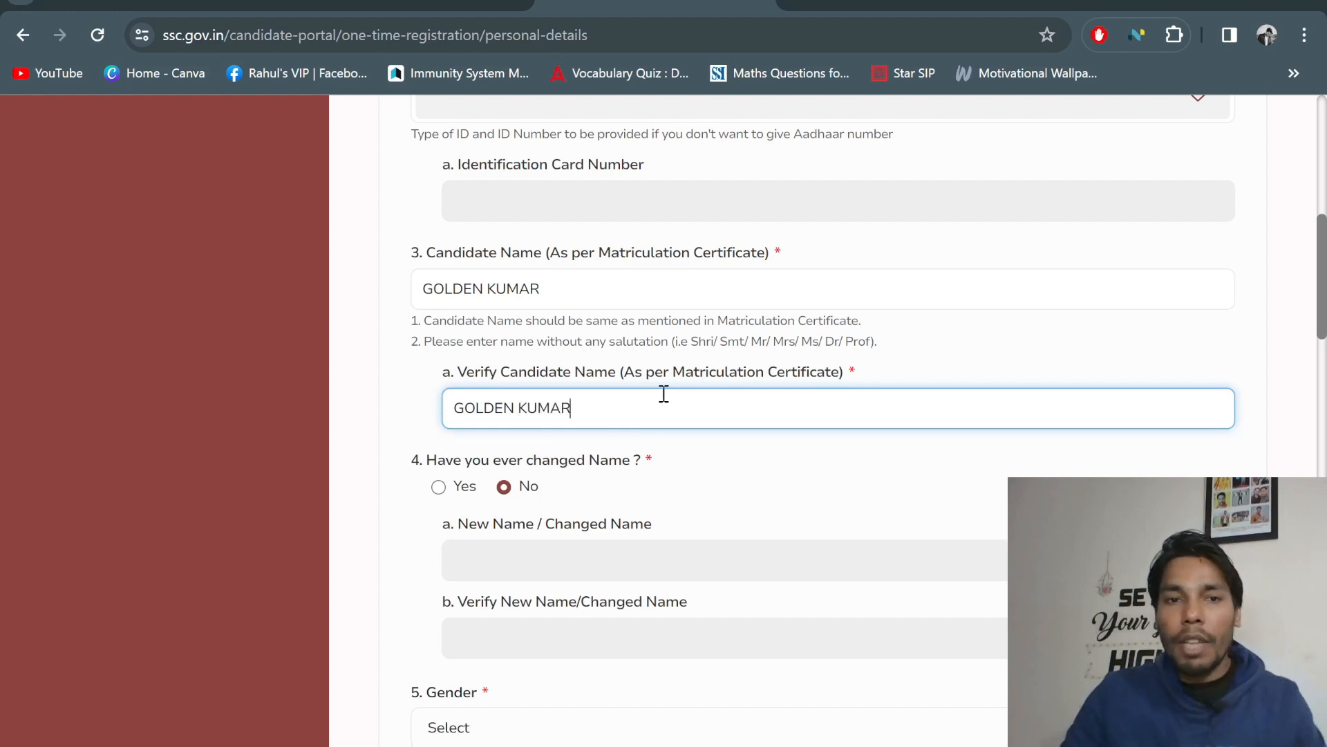
{"action": "scroll", "coordinate": [603, 385], "scroll_direction": "down", "scroll_amount": 2}
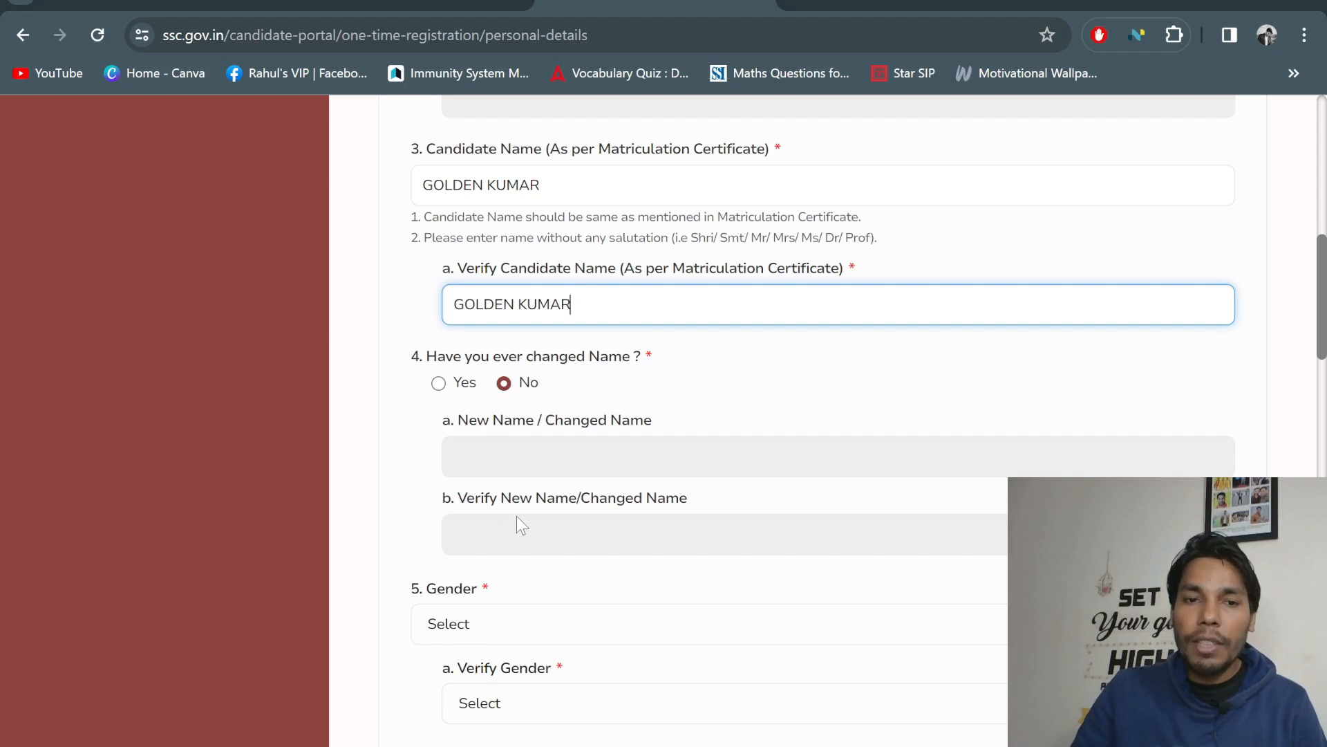
Set Gender and Verify Gender both to Male
{"action": "scroll", "coordinate": [498, 443], "scroll_direction": "down", "scroll_amount": 4}
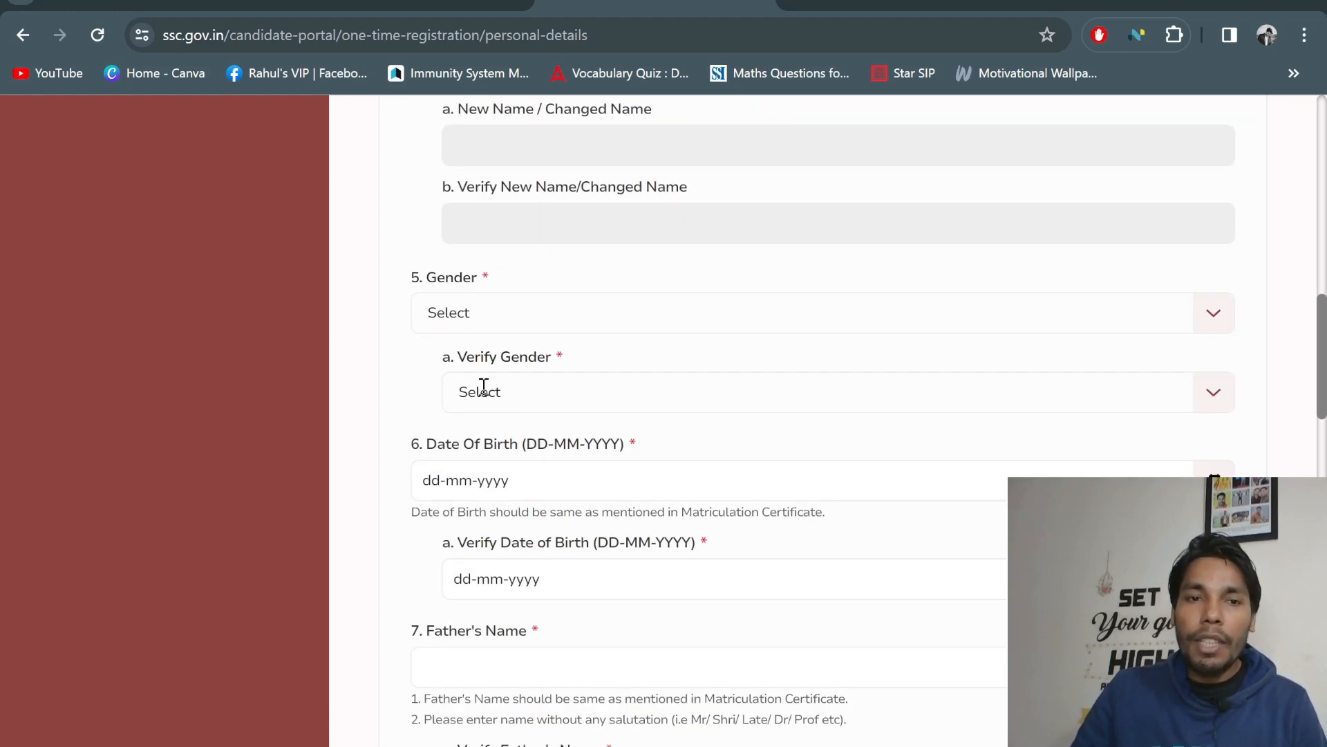
{"action": "left_click", "coordinate": [443, 307]}
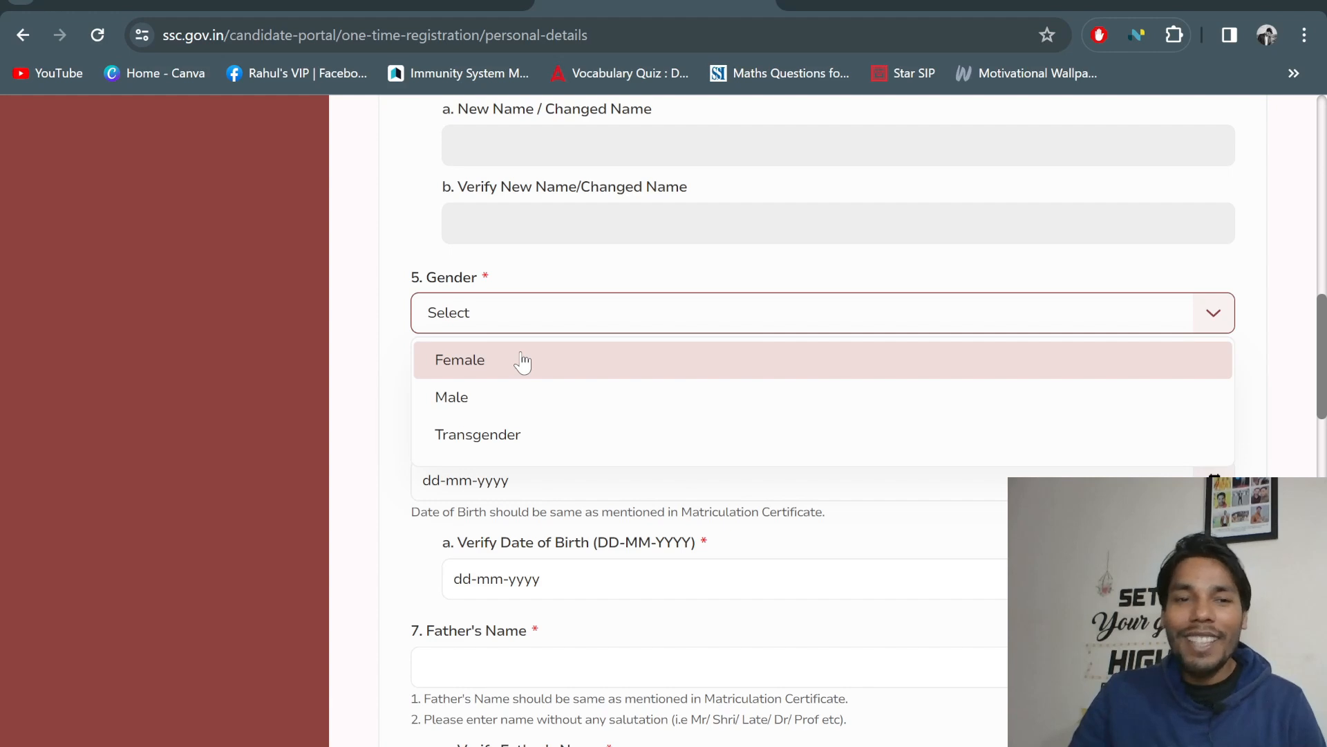
{"action": "left_click", "coordinate": [492, 391]}
{"action": "left_click", "coordinate": [560, 397]}
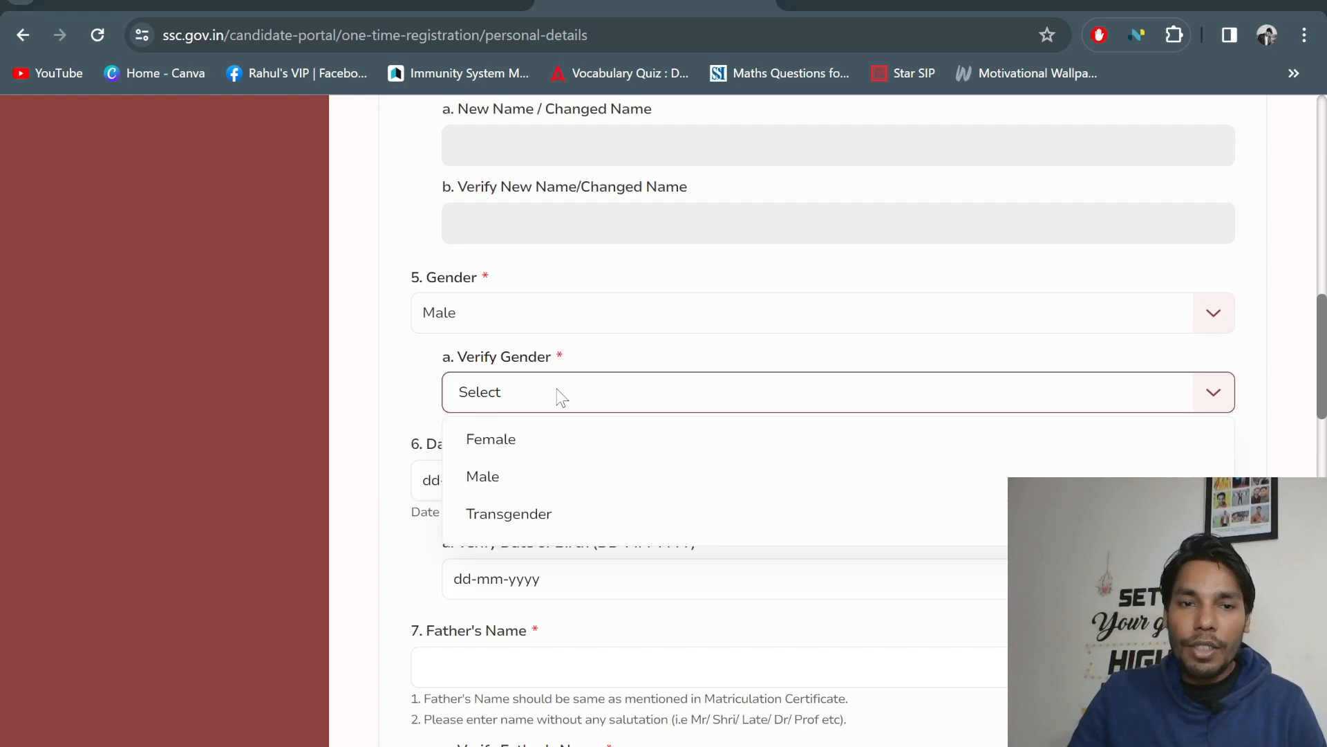
{"action": "left_click", "coordinate": [511, 478]}
Pick 01-01-1996 as the Date of Birth from the calendar
{"action": "scroll", "coordinate": [640, 390], "scroll_direction": "down", "scroll_amount": 1}
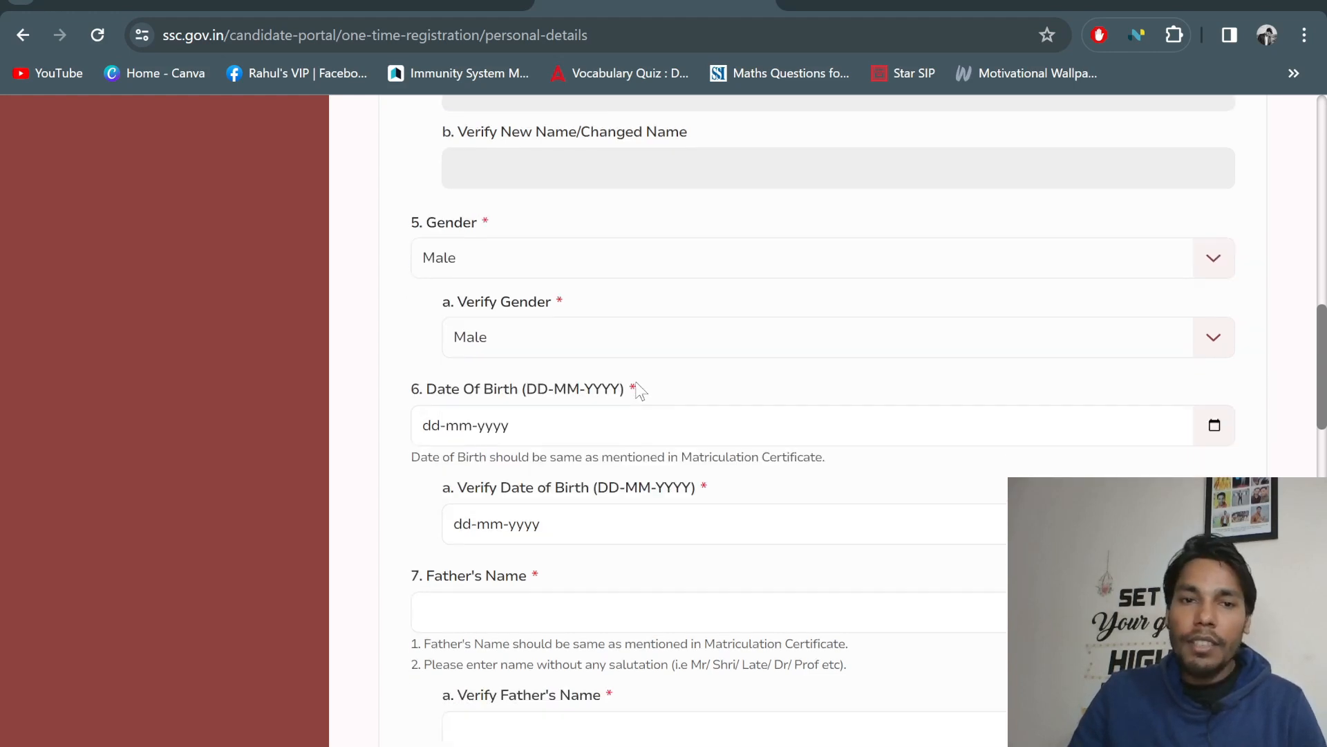
{"action": "scroll", "coordinate": [639, 390], "scroll_direction": "down", "scroll_amount": 1}
{"action": "left_click", "coordinate": [539, 372]}
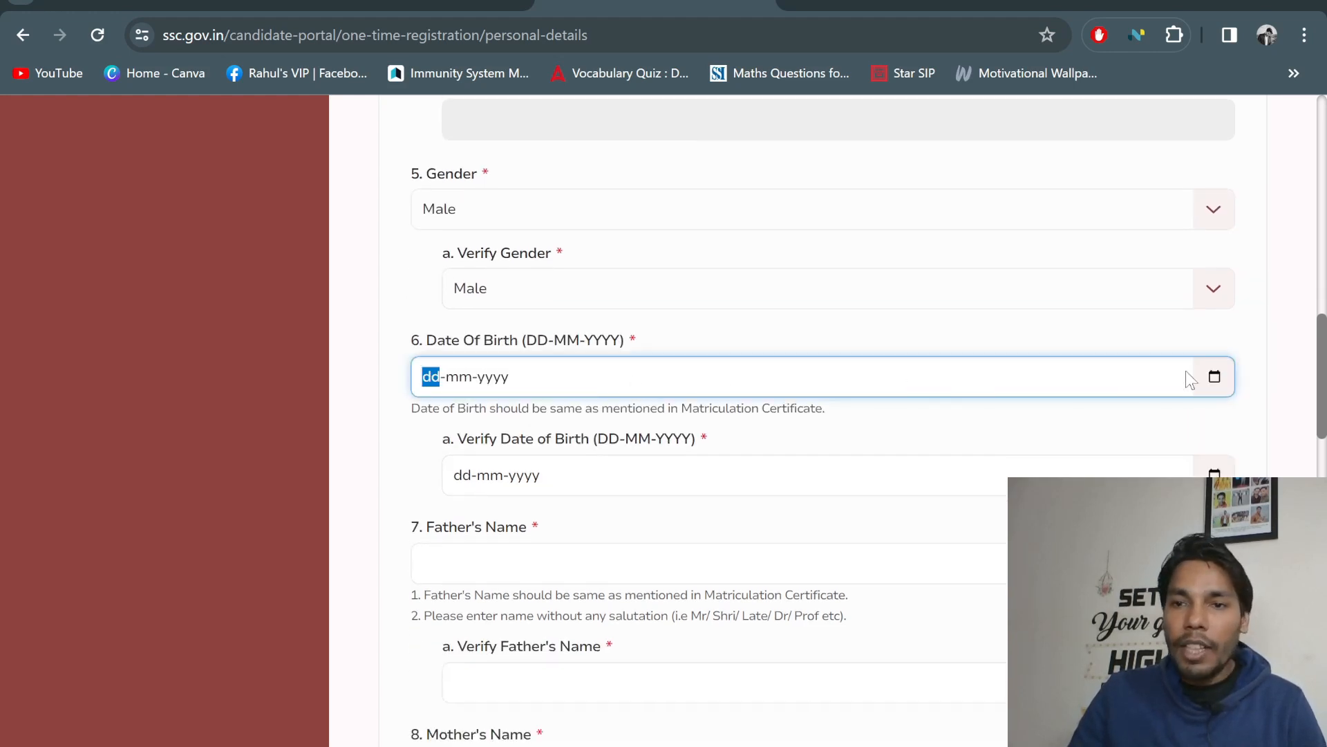
{"action": "left_click", "coordinate": [1214, 377]}
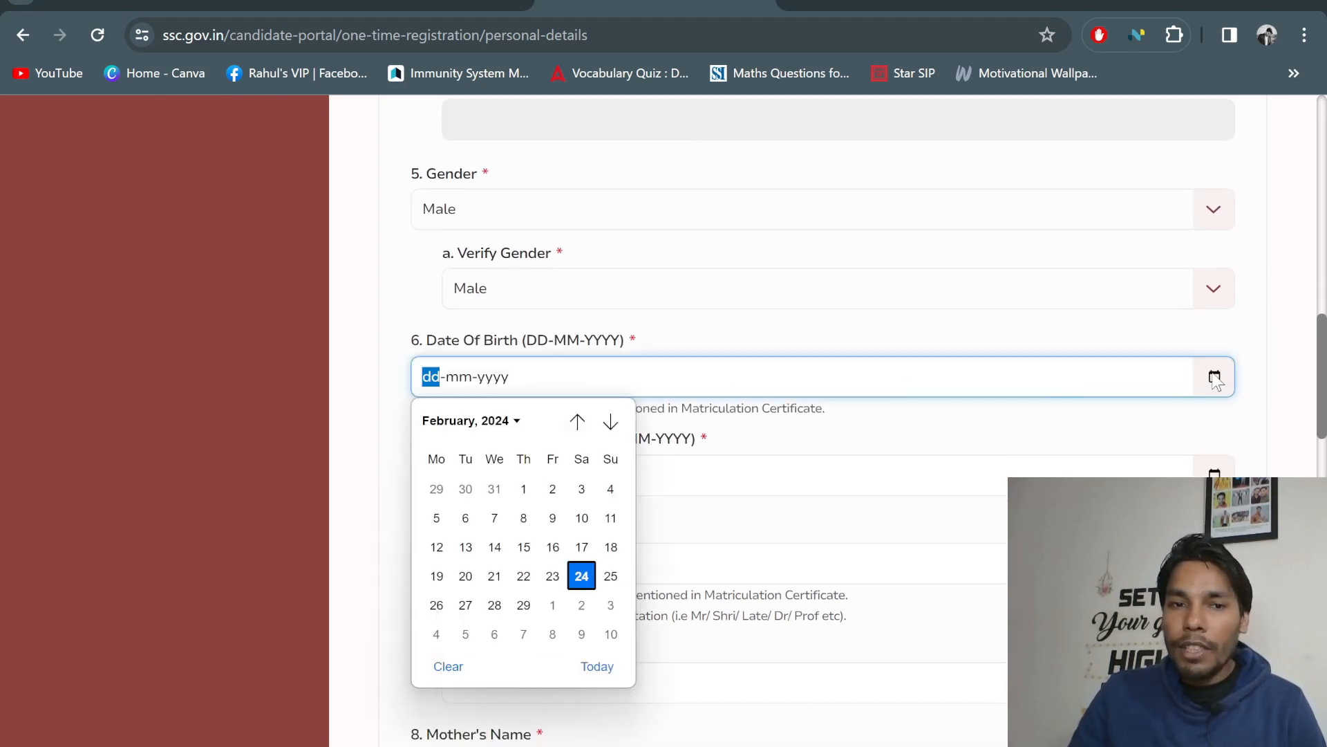
{"action": "left_click", "coordinate": [515, 421]}
{"action": "scroll", "coordinate": [459, 599], "scroll_direction": "down", "scroll_amount": 3}
{"action": "scroll", "coordinate": [466, 587], "scroll_direction": "up", "scroll_amount": 8}
{"action": "scroll", "coordinate": [489, 510], "scroll_direction": "up", "scroll_amount": 5}
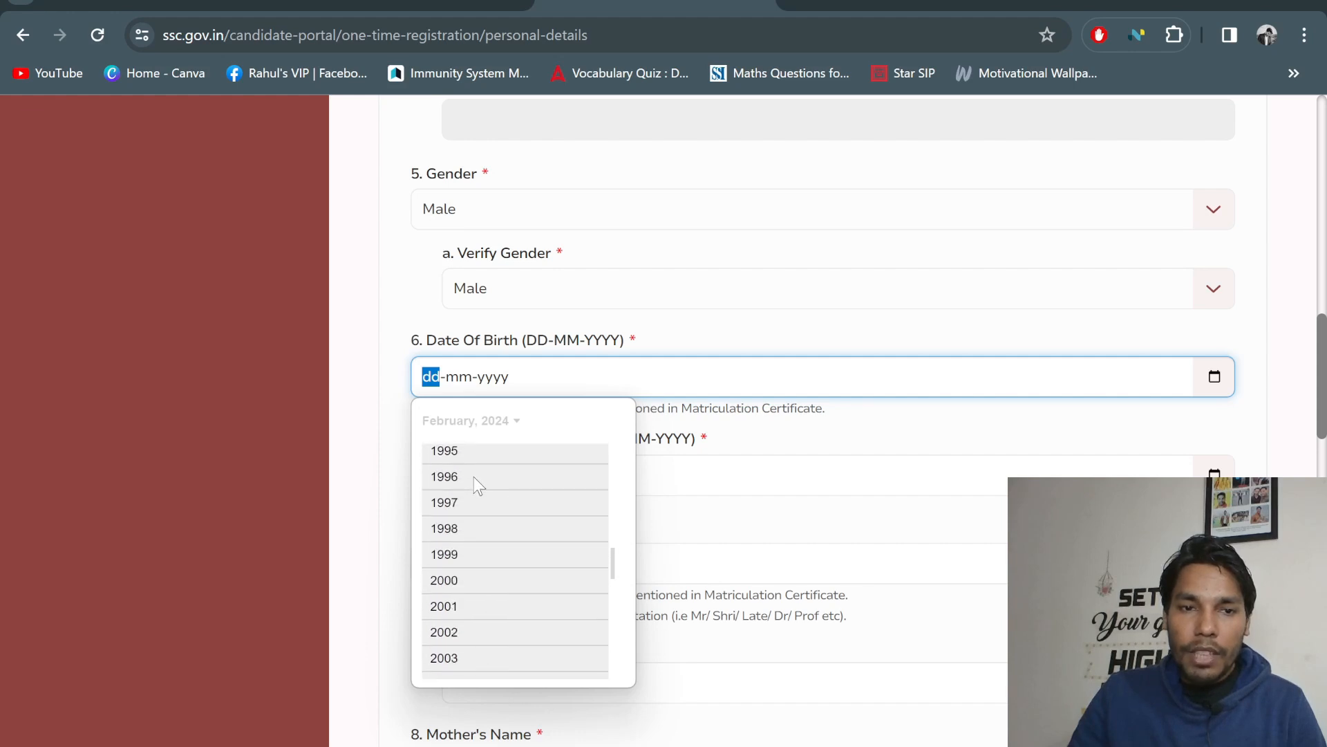
{"action": "left_click", "coordinate": [474, 477]}
{"action": "left_click", "coordinate": [446, 488]}
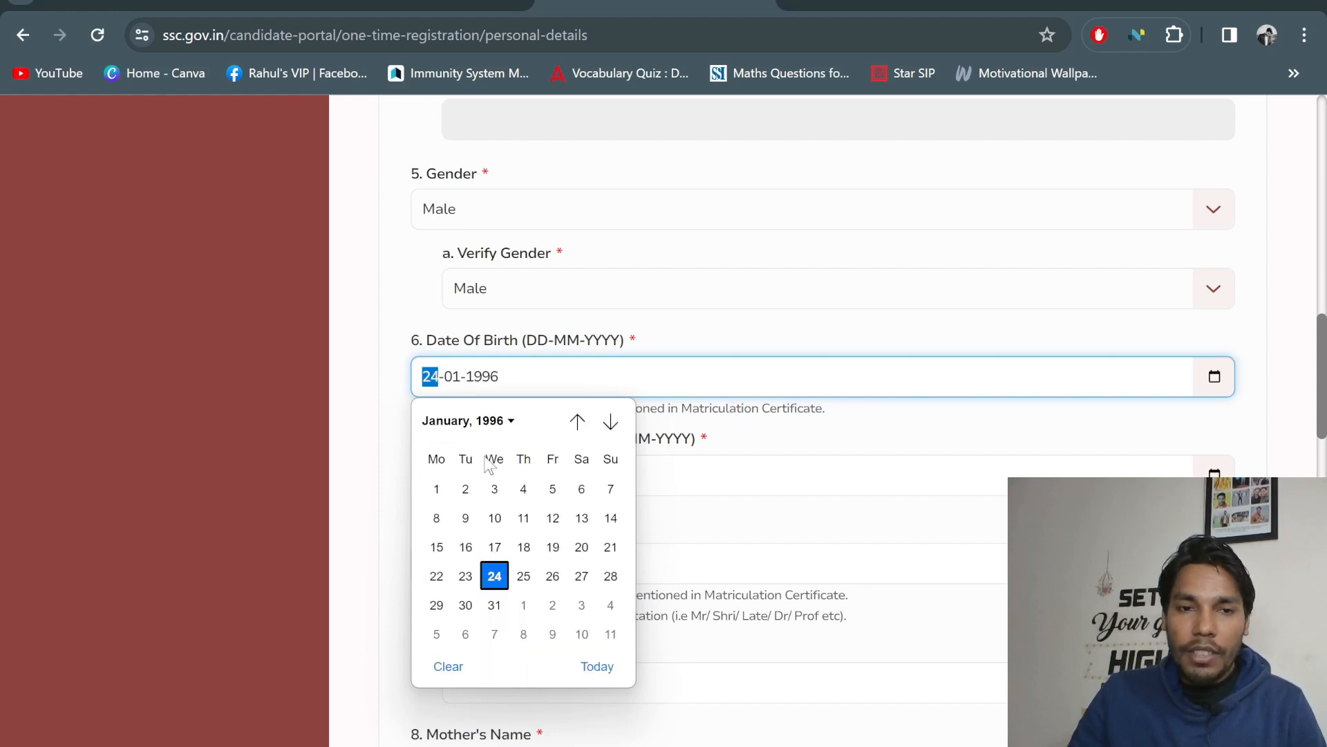
{"action": "left_click", "coordinate": [436, 489]}
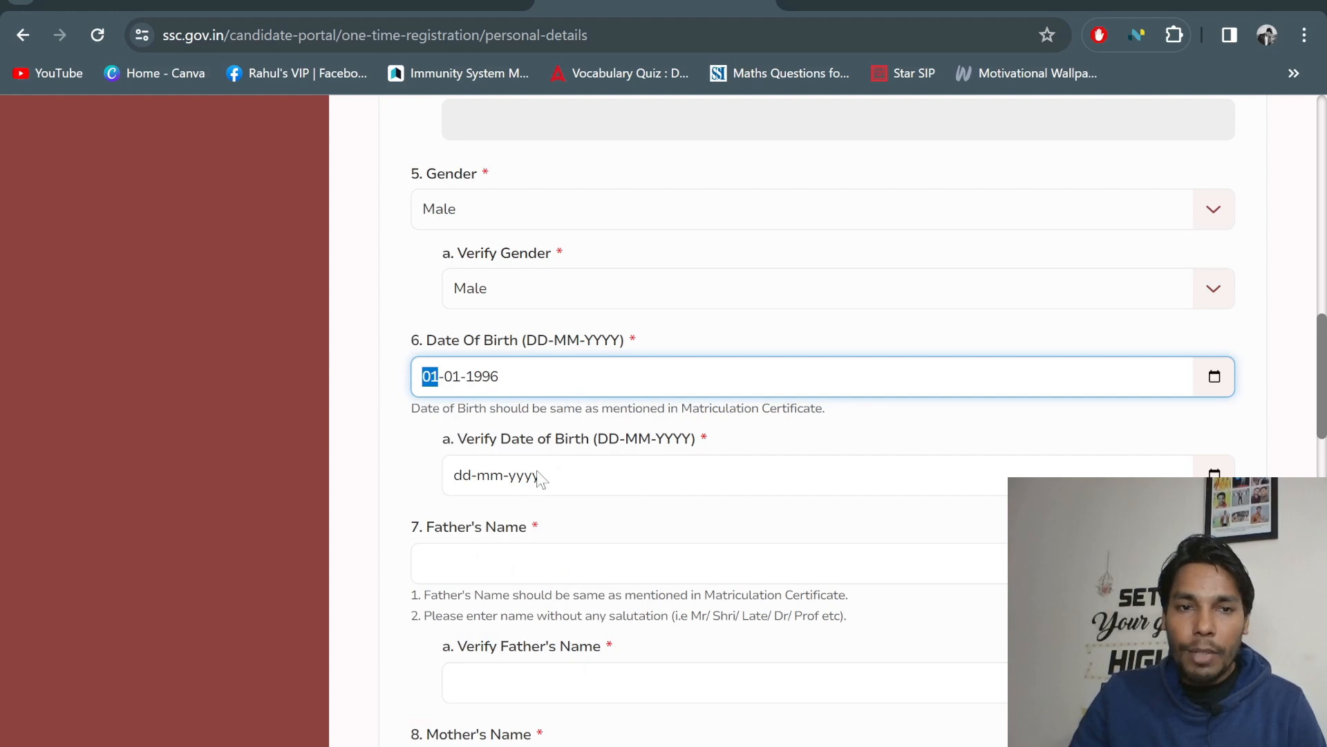
{"action": "scroll", "coordinate": [509, 563], "scroll_direction": "down", "scroll_amount": 3}
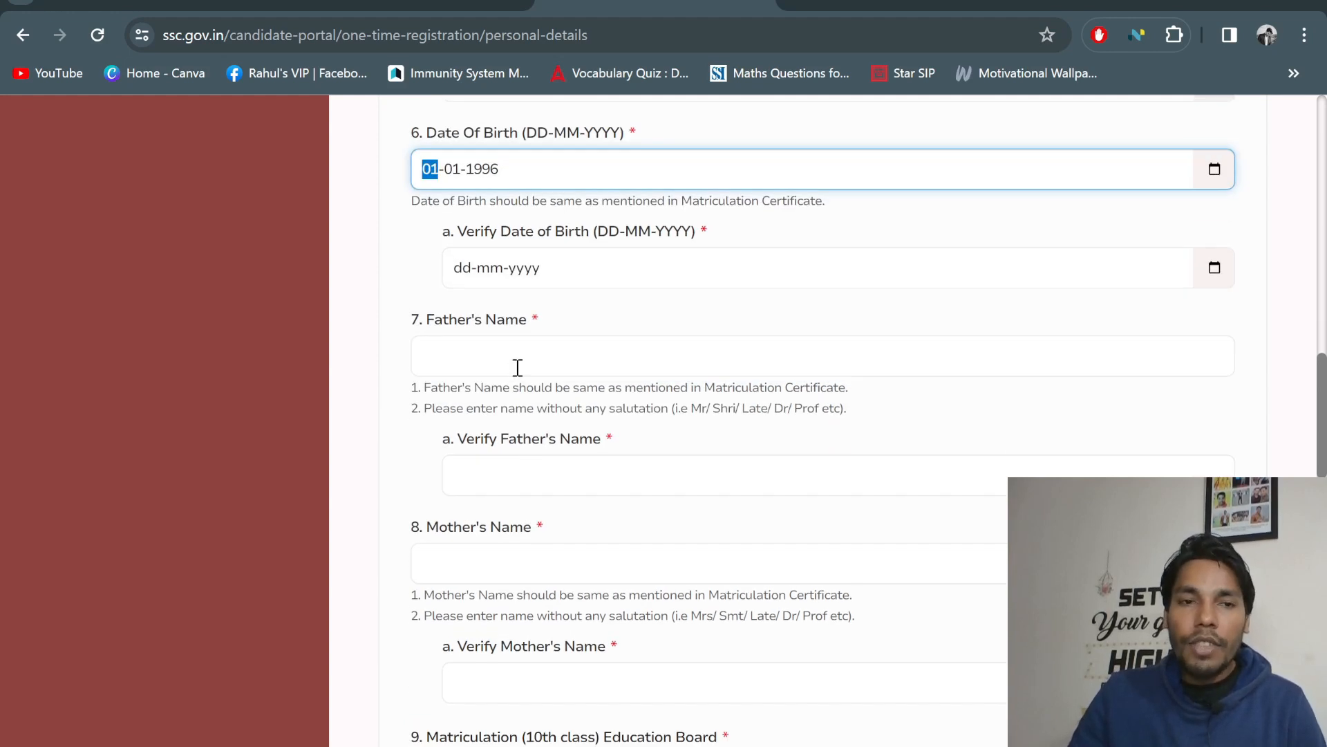
{"action": "left_click", "coordinate": [514, 358]}
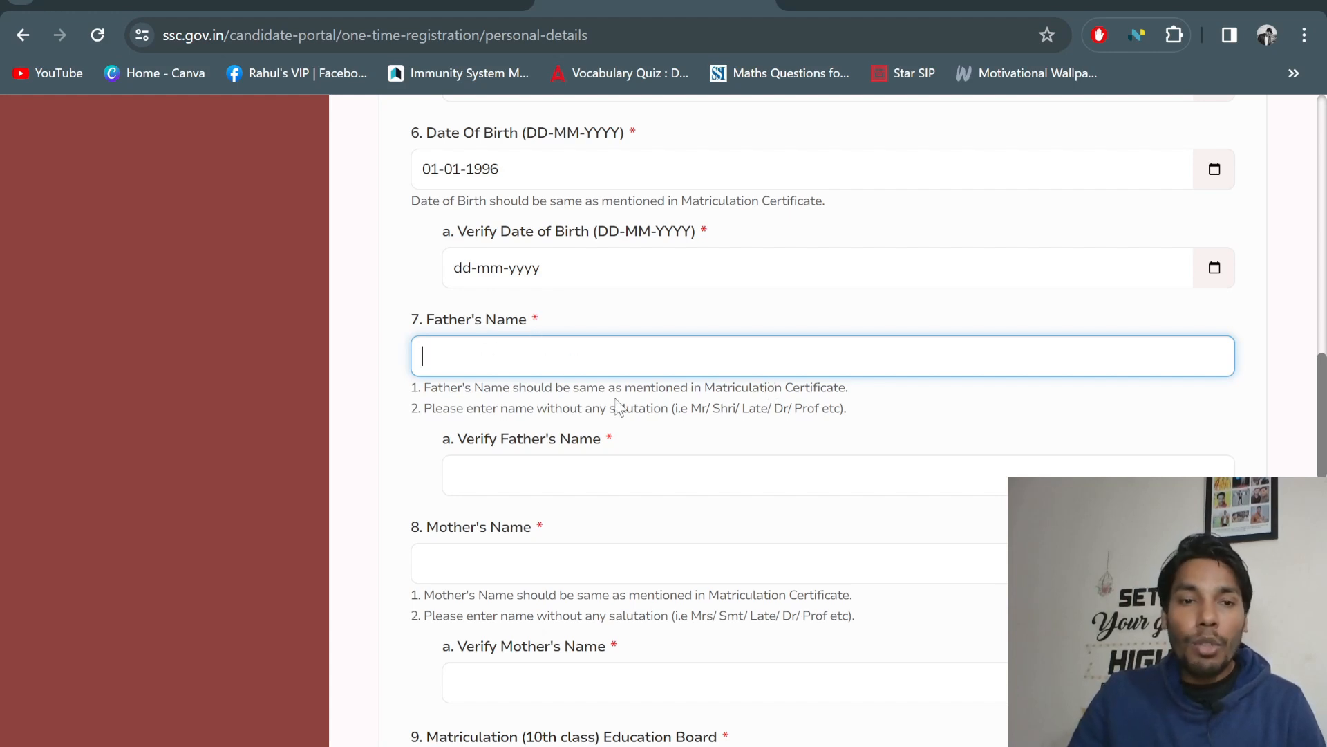
{"action": "scroll", "coordinate": [554, 460], "scroll_direction": "down", "scroll_amount": 1}
{"action": "left_click", "coordinate": [523, 366]}
{"action": "left_click", "coordinate": [495, 448]}
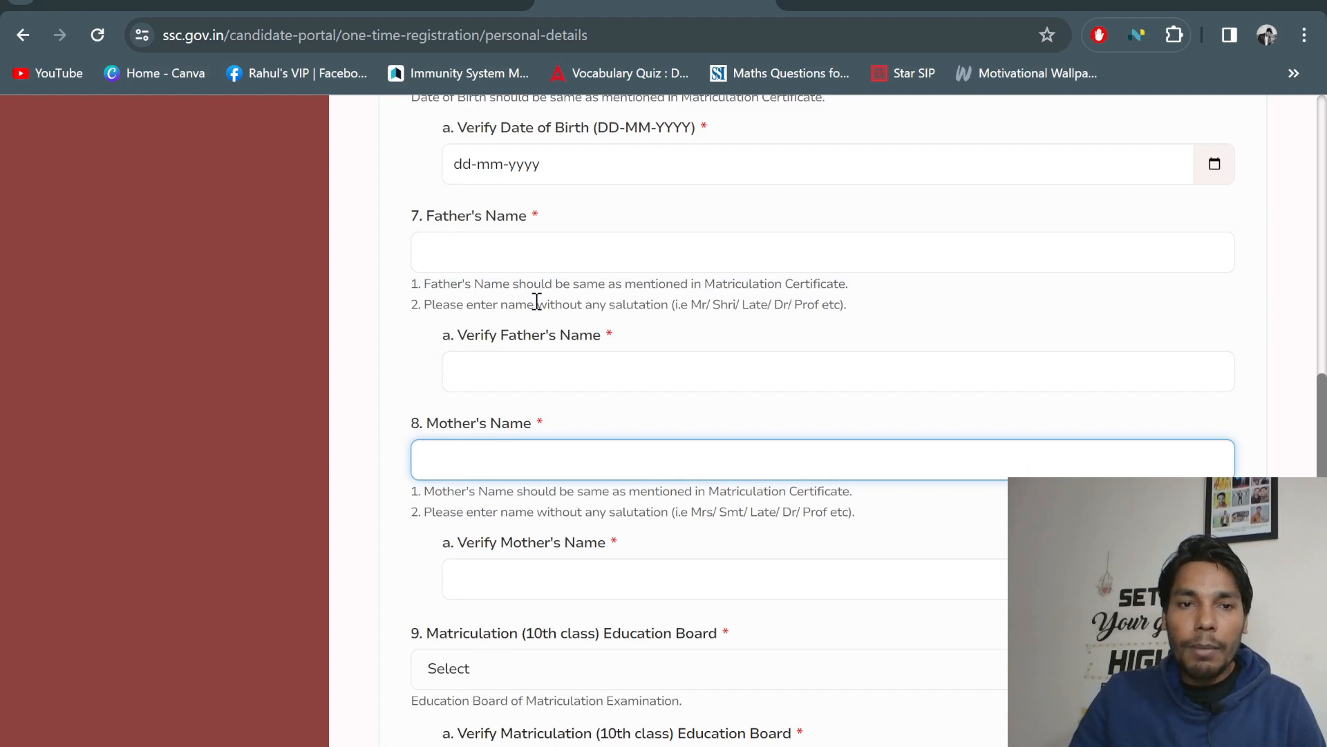
{"action": "left_click", "coordinate": [500, 362]}
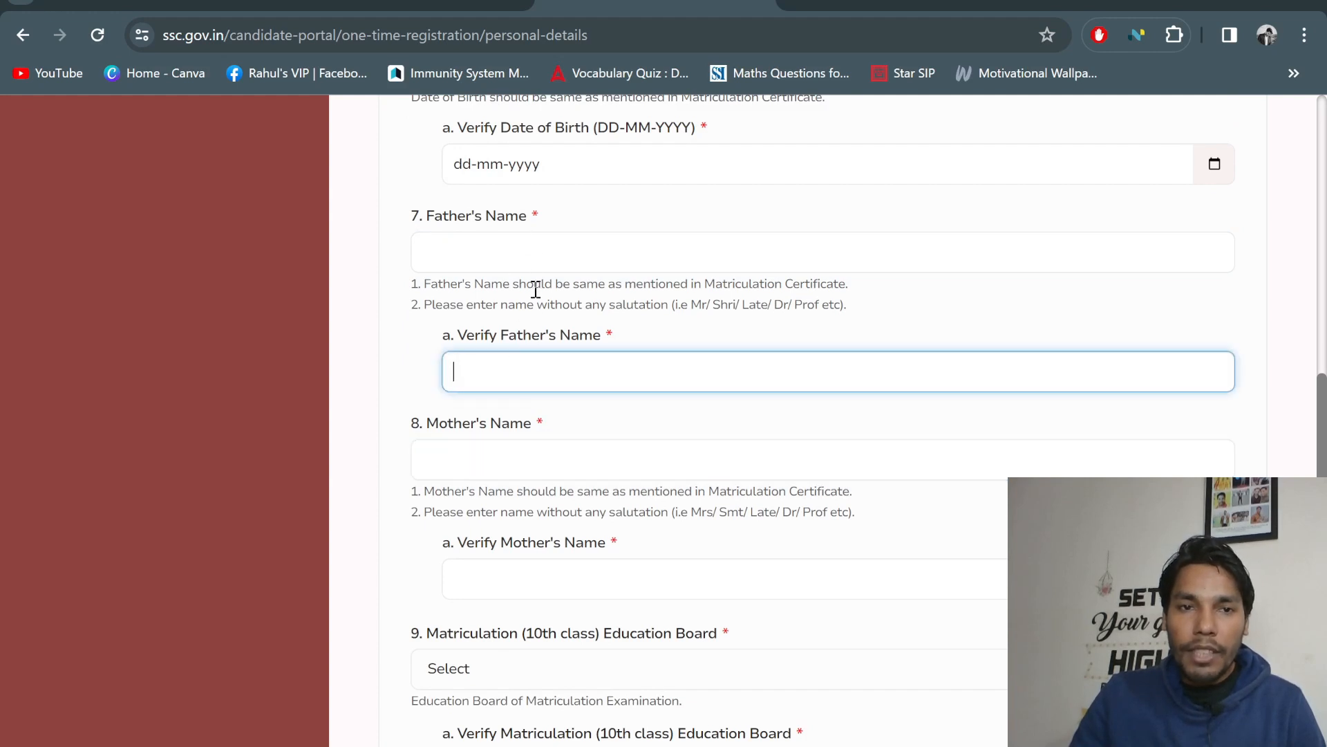
{"action": "scroll", "coordinate": [540, 375], "scroll_direction": "down", "scroll_amount": 2}
{"action": "left_click", "coordinate": [494, 253]}
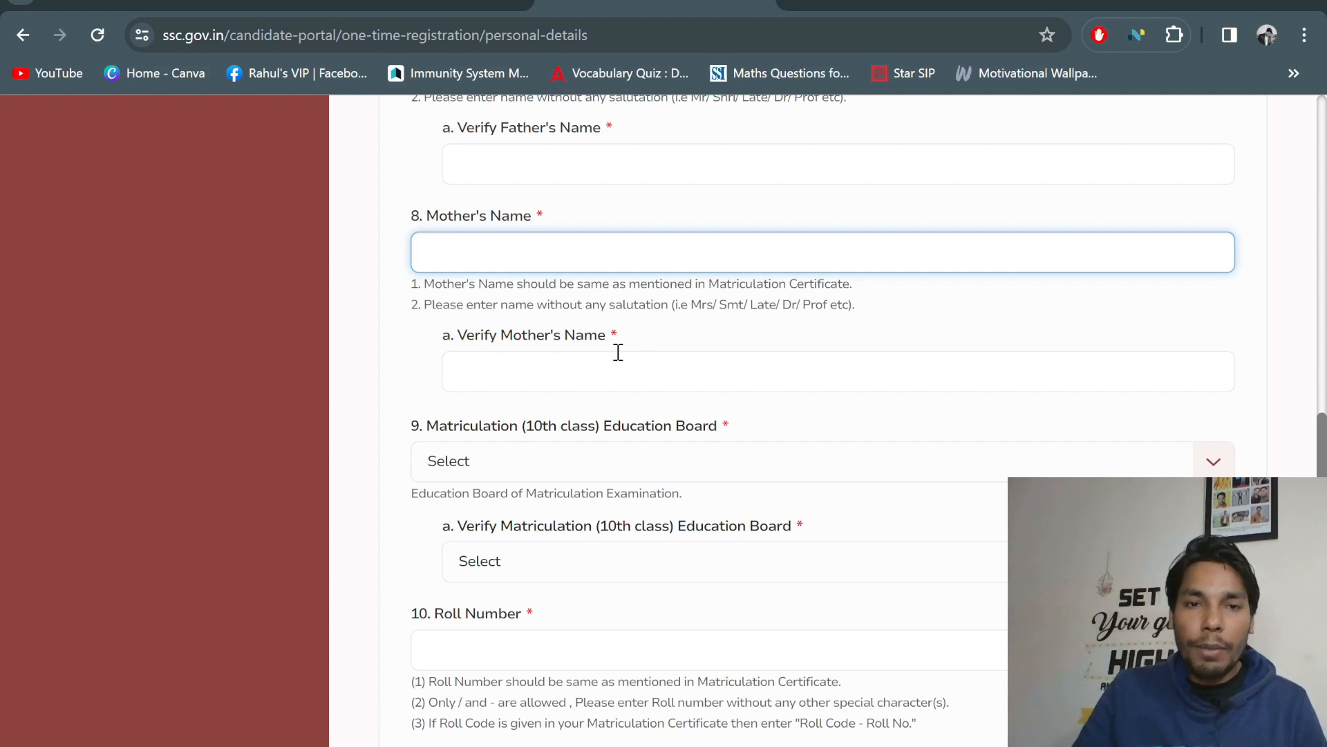
{"action": "left_click", "coordinate": [492, 370]}
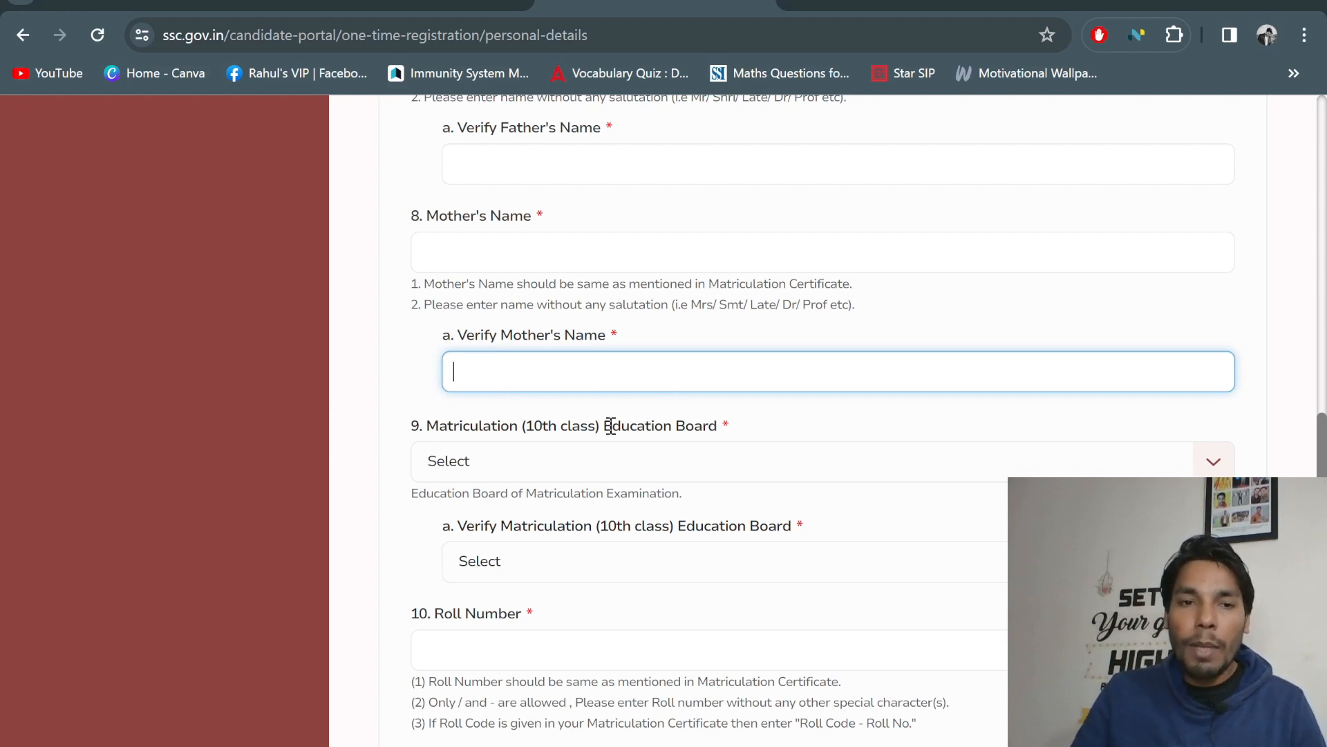
{"action": "scroll", "coordinate": [611, 426], "scroll_direction": "down", "scroll_amount": 1}
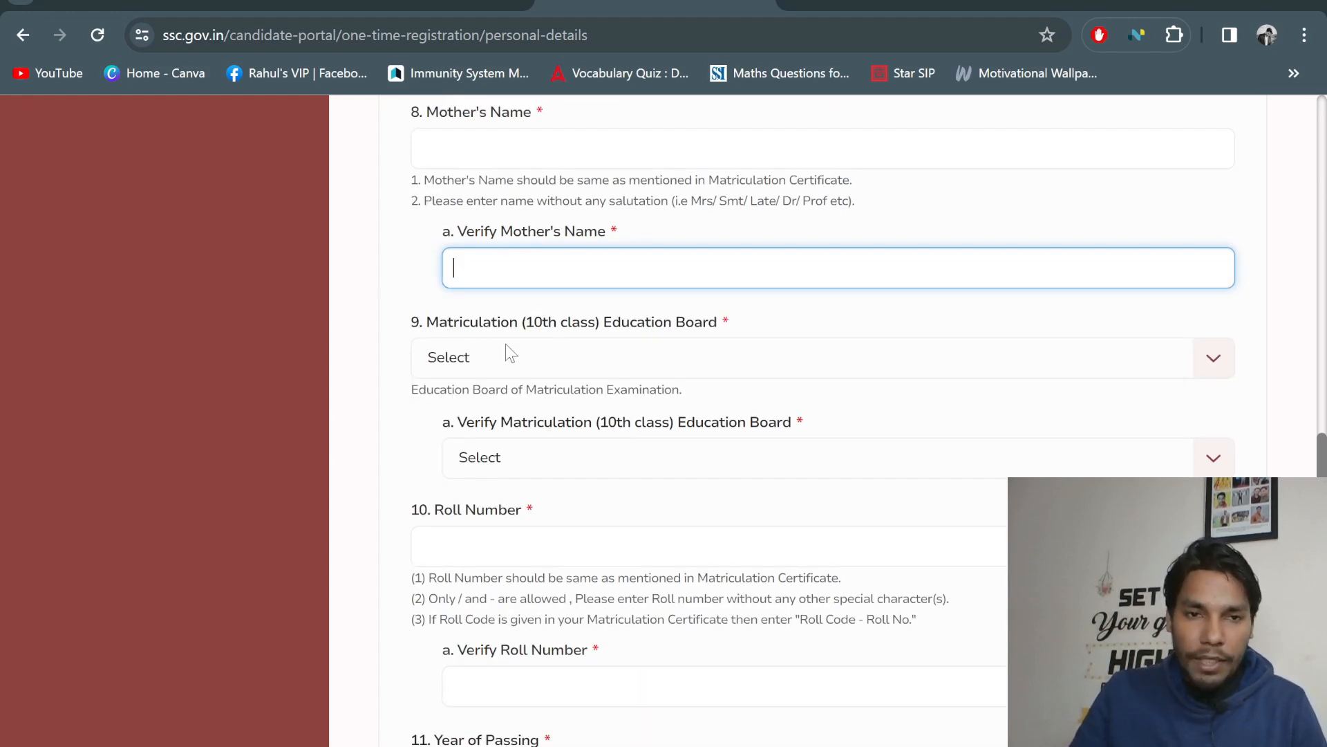
Select Jharkhand Academic Council Ranchi as the Matriculation Education Board
{"action": "left_click", "coordinate": [613, 356]}
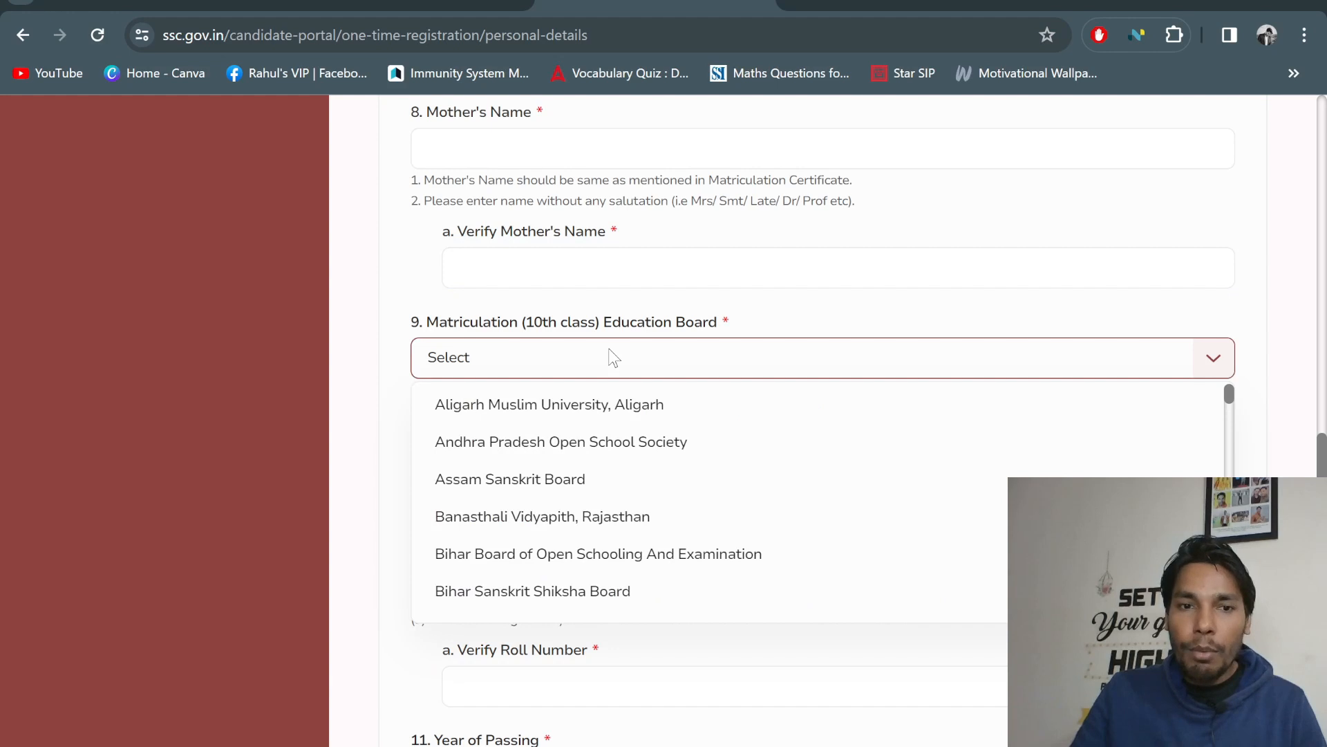
{"action": "scroll", "coordinate": [710, 439], "scroll_direction": "down", "scroll_amount": 6}
{"action": "scroll", "coordinate": [719, 429], "scroll_direction": "up", "scroll_amount": 6}
{"action": "left_click", "coordinate": [706, 357]}
{"action": "left_click", "coordinate": [704, 354]}
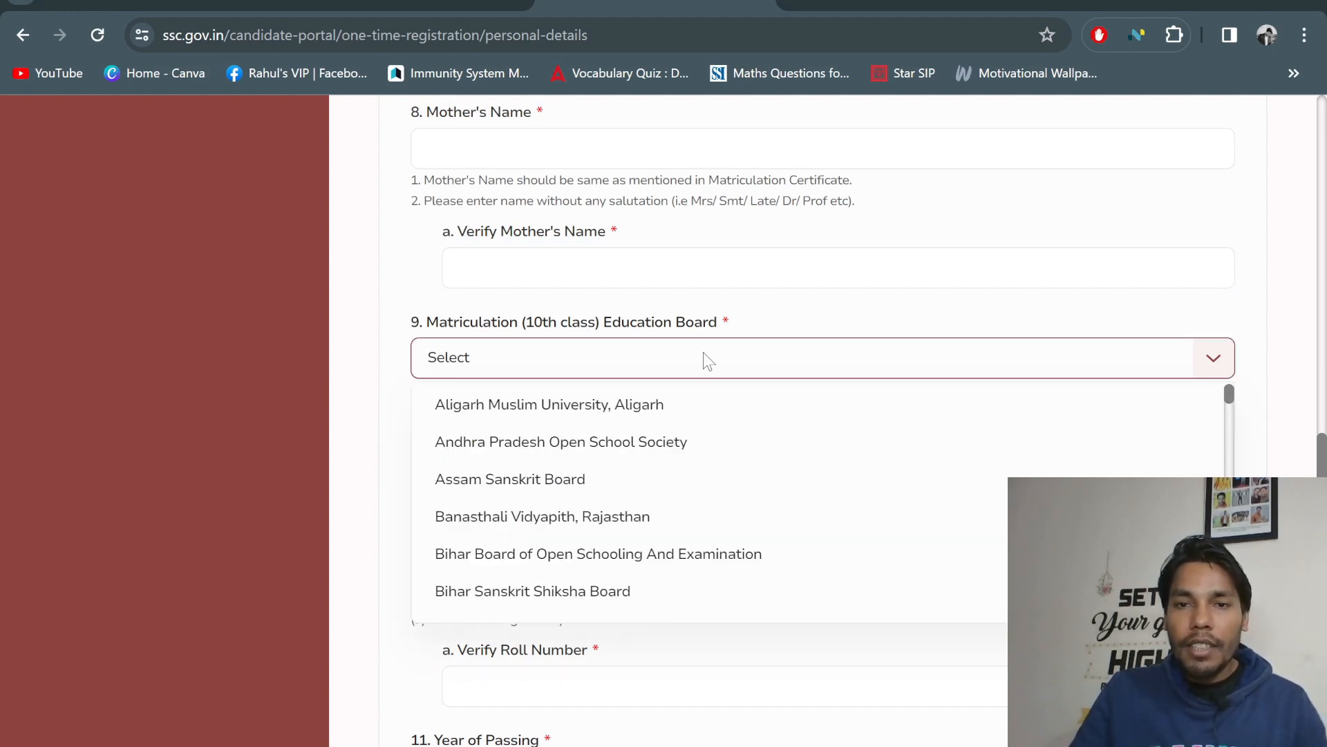
{"action": "scroll", "coordinate": [812, 443], "scroll_direction": "down", "scroll_amount": 12}
{"action": "scroll", "coordinate": [802, 443], "scroll_direction": "up", "scroll_amount": 5}
{"action": "scroll", "coordinate": [728, 445], "scroll_direction": "up", "scroll_amount": 2}
{"action": "scroll", "coordinate": [729, 445], "scroll_direction": "down", "scroll_amount": 5}
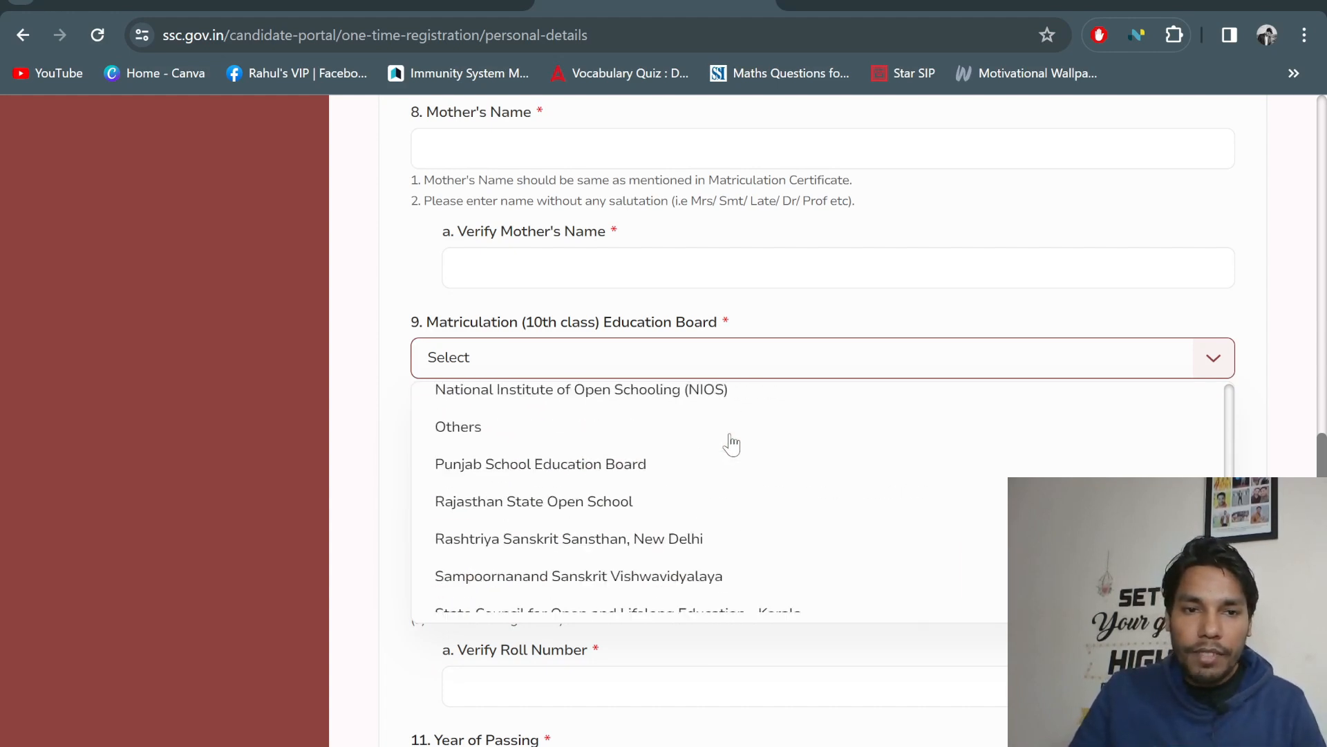
{"action": "scroll", "coordinate": [648, 456], "scroll_direction": "up", "scroll_amount": 20}
{"action": "scroll", "coordinate": [648, 457], "scroll_direction": "down", "scroll_amount": 7}
{"action": "scroll", "coordinate": [648, 456], "scroll_direction": "down", "scroll_amount": 5}
{"action": "scroll", "coordinate": [646, 459], "scroll_direction": "up", "scroll_amount": 3}
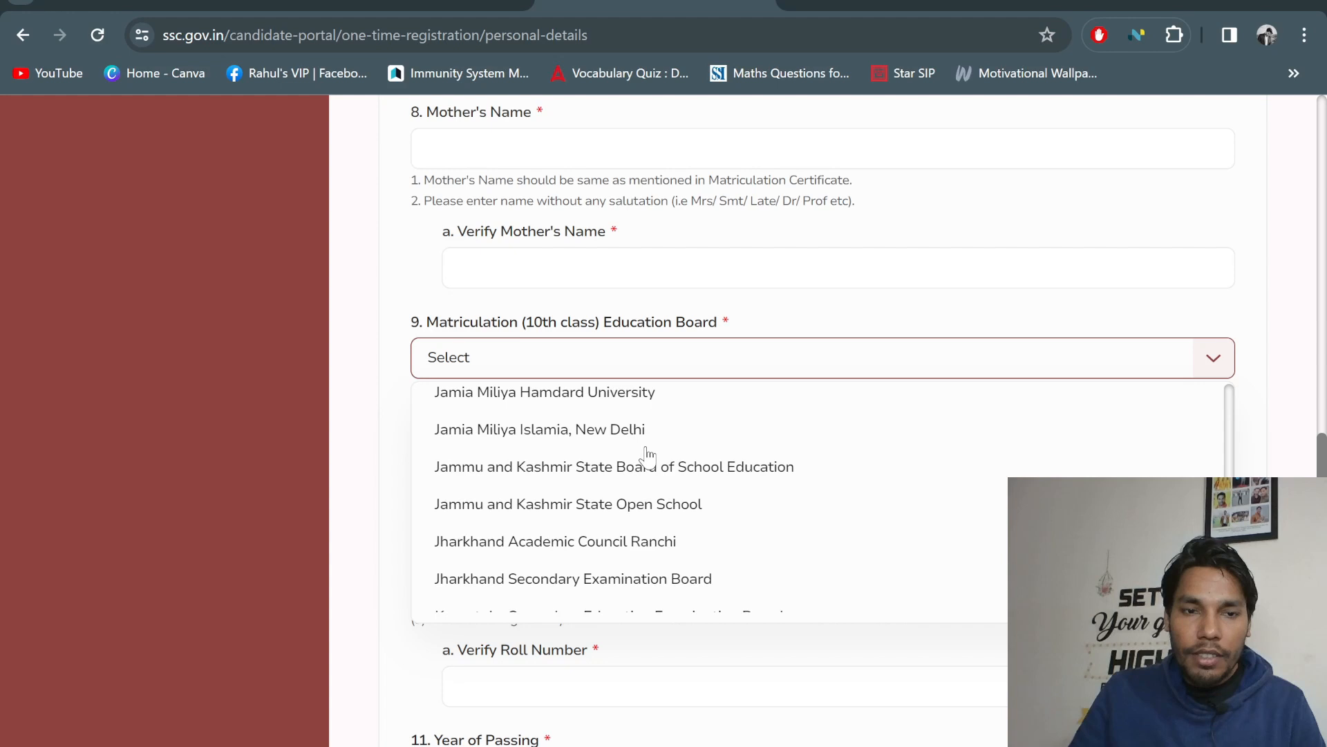
{"action": "left_click", "coordinate": [545, 538]}
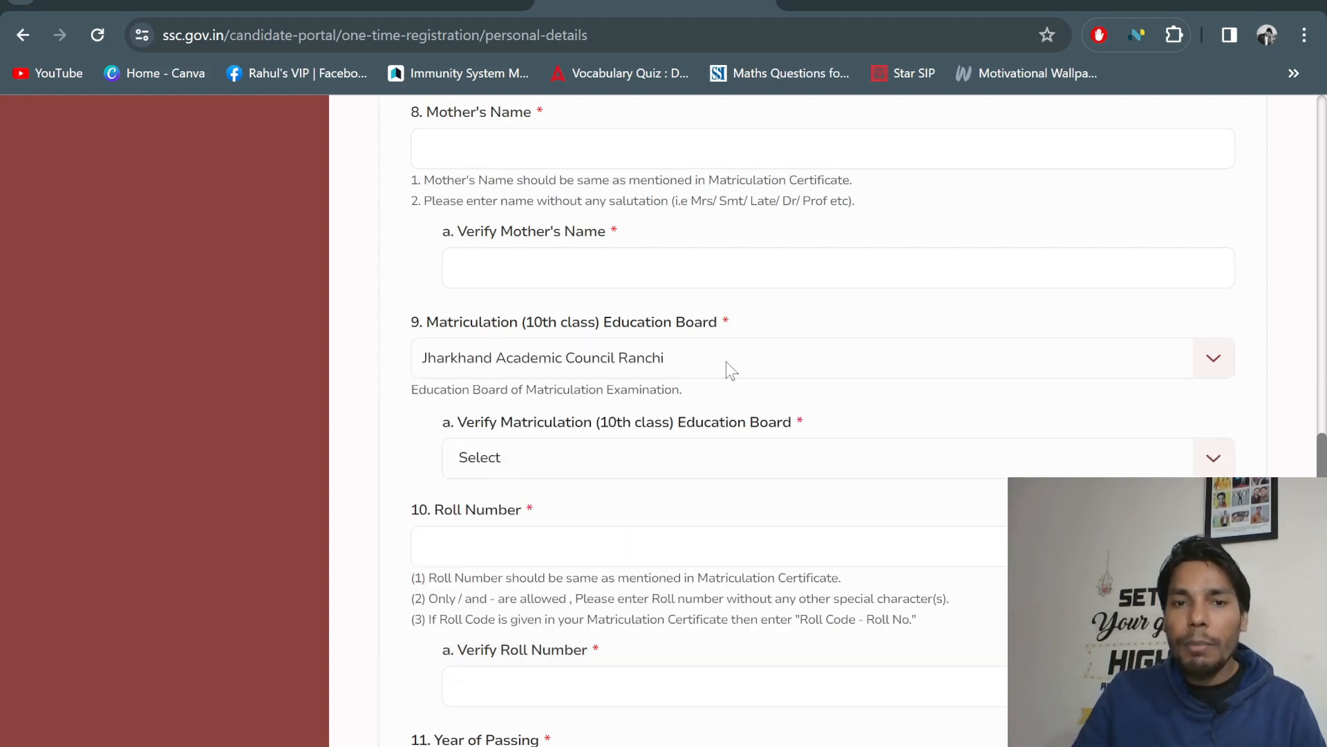
Open the Verify Education Board list and scroll to the Jharkhand board entry
{"action": "left_click", "coordinate": [543, 459]}
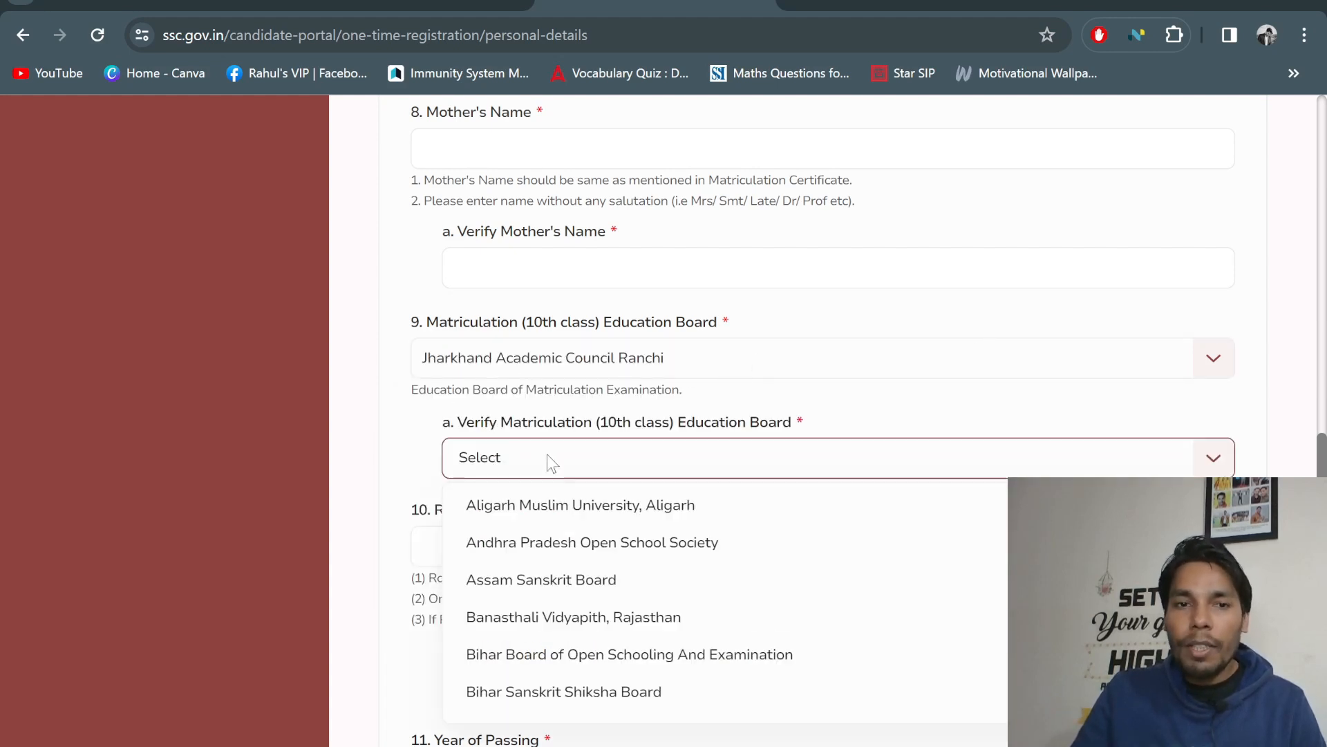
{"action": "scroll", "coordinate": [679, 550], "scroll_direction": "down", "scroll_amount": 3}
{"action": "scroll", "coordinate": [549, 557], "scroll_direction": "down", "scroll_amount": 12}
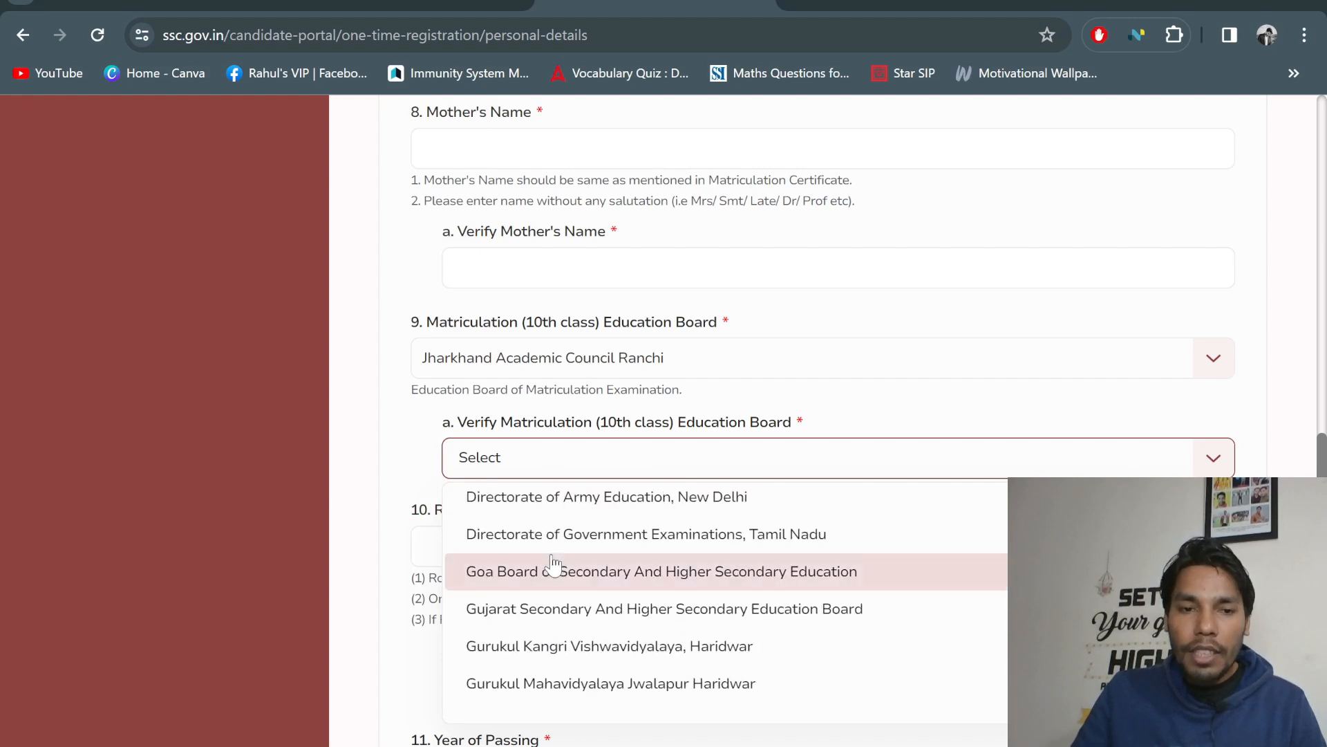
{"action": "scroll", "coordinate": [551, 564], "scroll_direction": "down", "scroll_amount": 3}
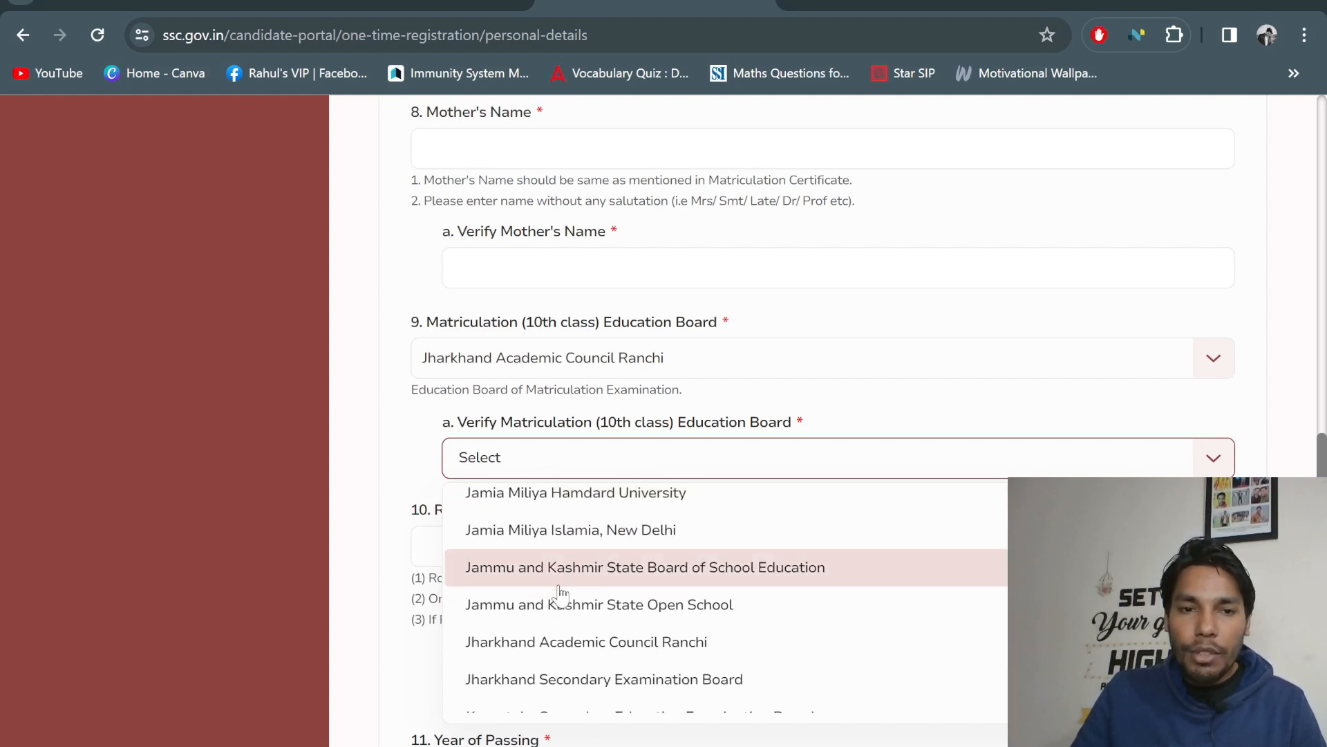
Confirm the board as Jharkhand Academic Council Ranchi and enter the roll number as code-hyphen-number
{"action": "left_click", "coordinate": [613, 642]}
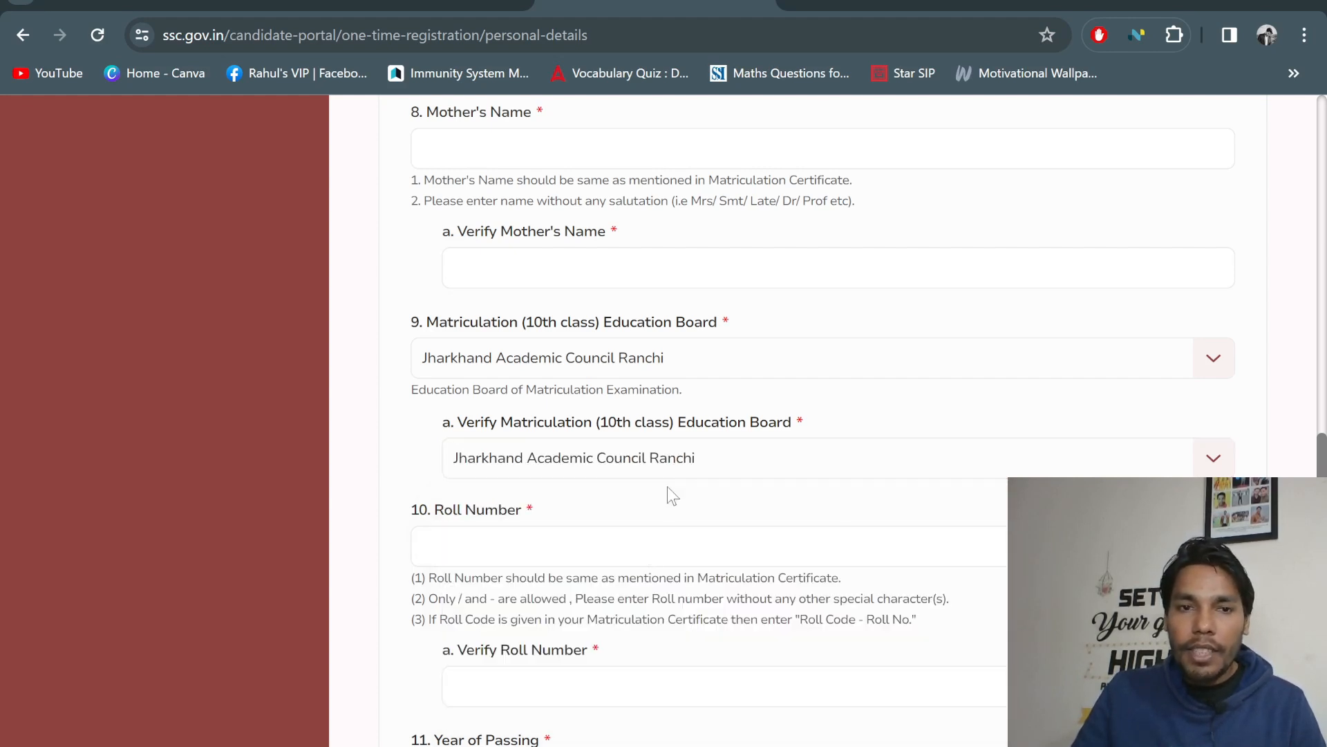
{"action": "scroll", "coordinate": [543, 439], "scroll_direction": "down", "scroll_amount": 3}
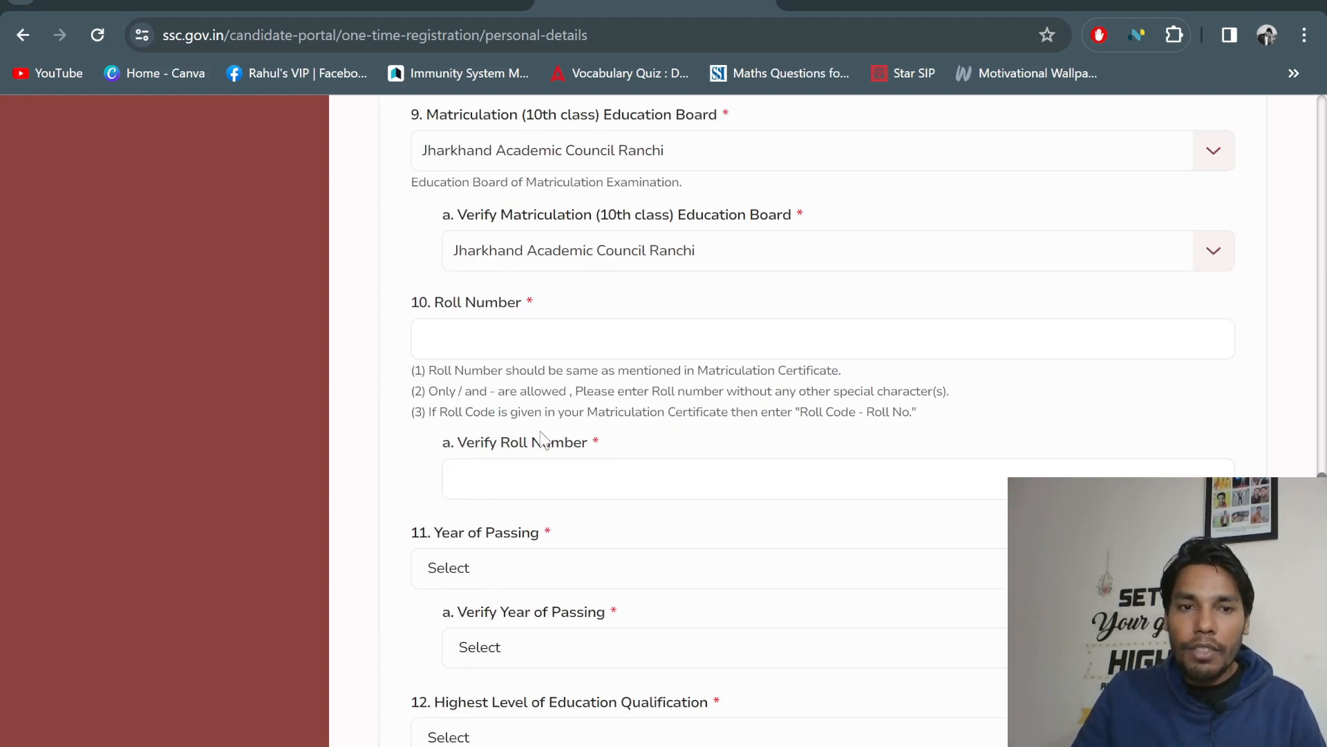
{"action": "left_click", "coordinate": [489, 331]}
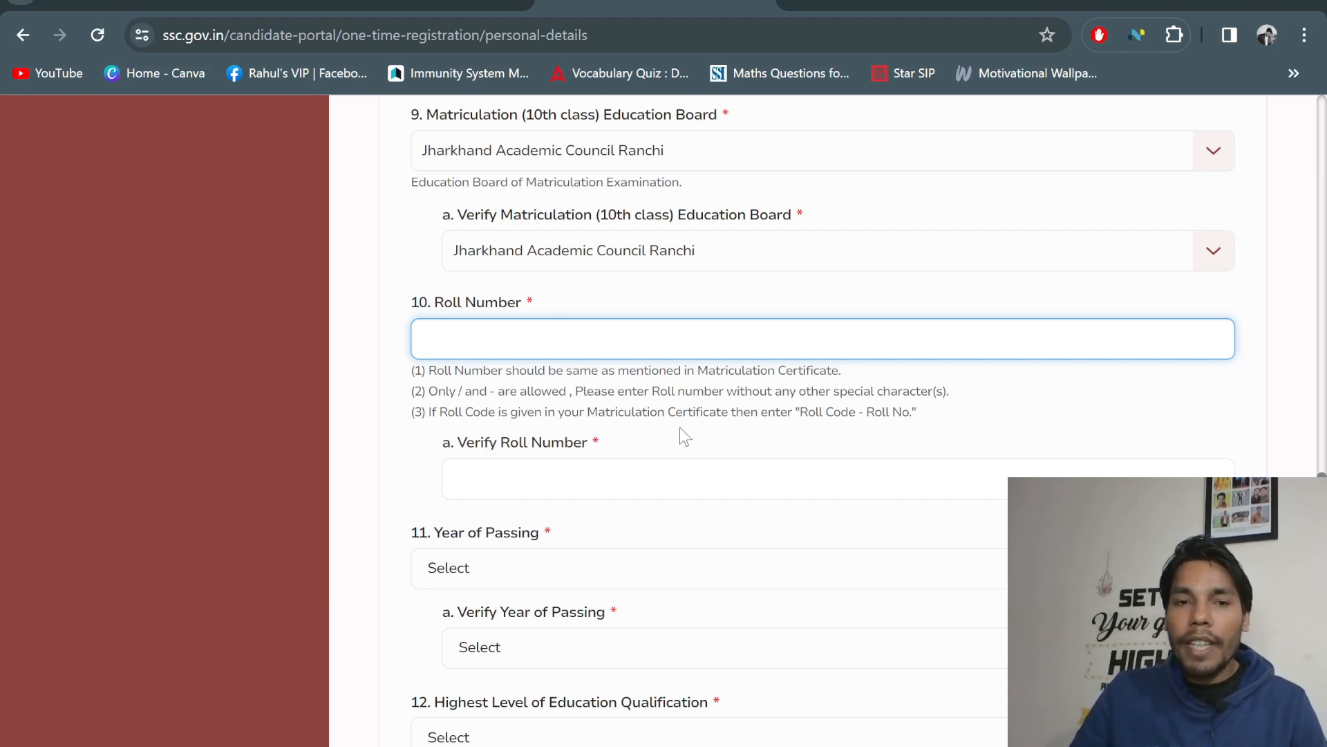
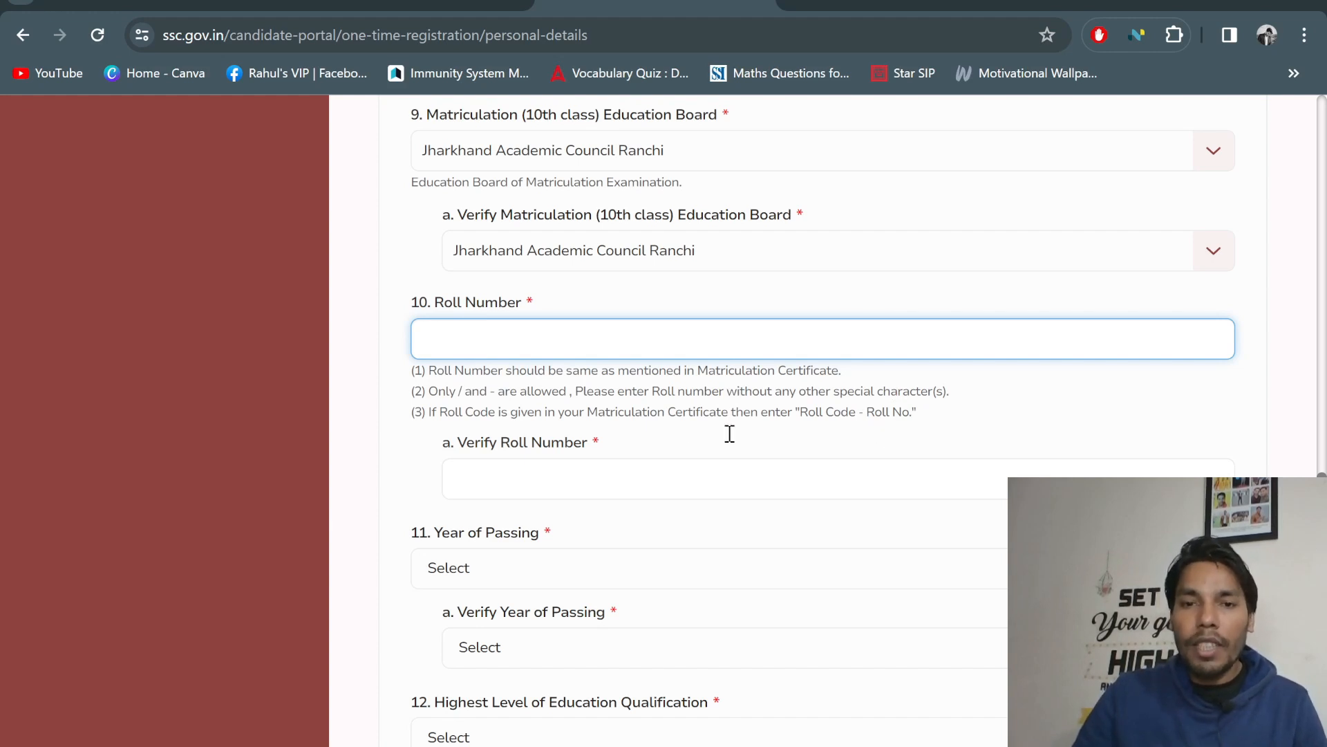
{"action": "scroll", "coordinate": [729, 397], "scroll_direction": "down", "scroll_amount": 3}
{"action": "scroll", "coordinate": [491, 233], "scroll_direction": "up", "scroll_amount": 2}
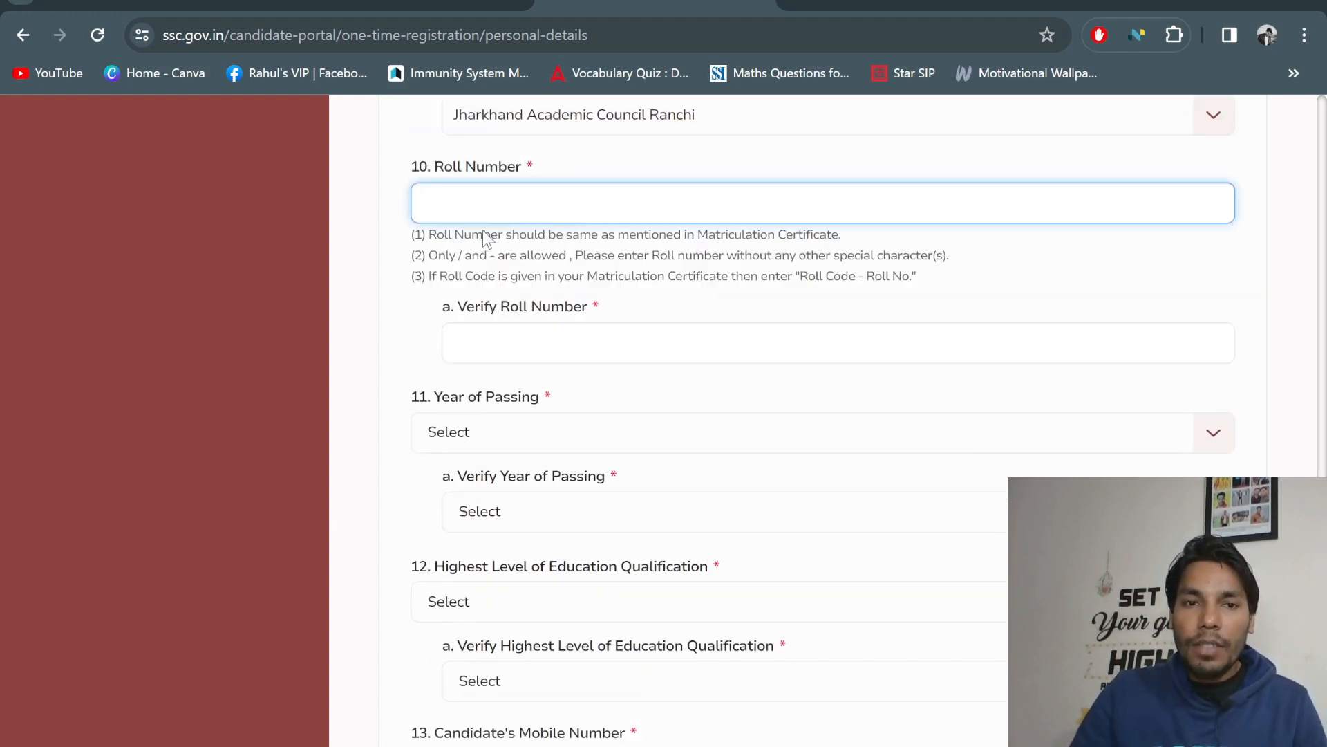
{"action": "scroll", "coordinate": [537, 320], "scroll_direction": "up", "scroll_amount": 2}
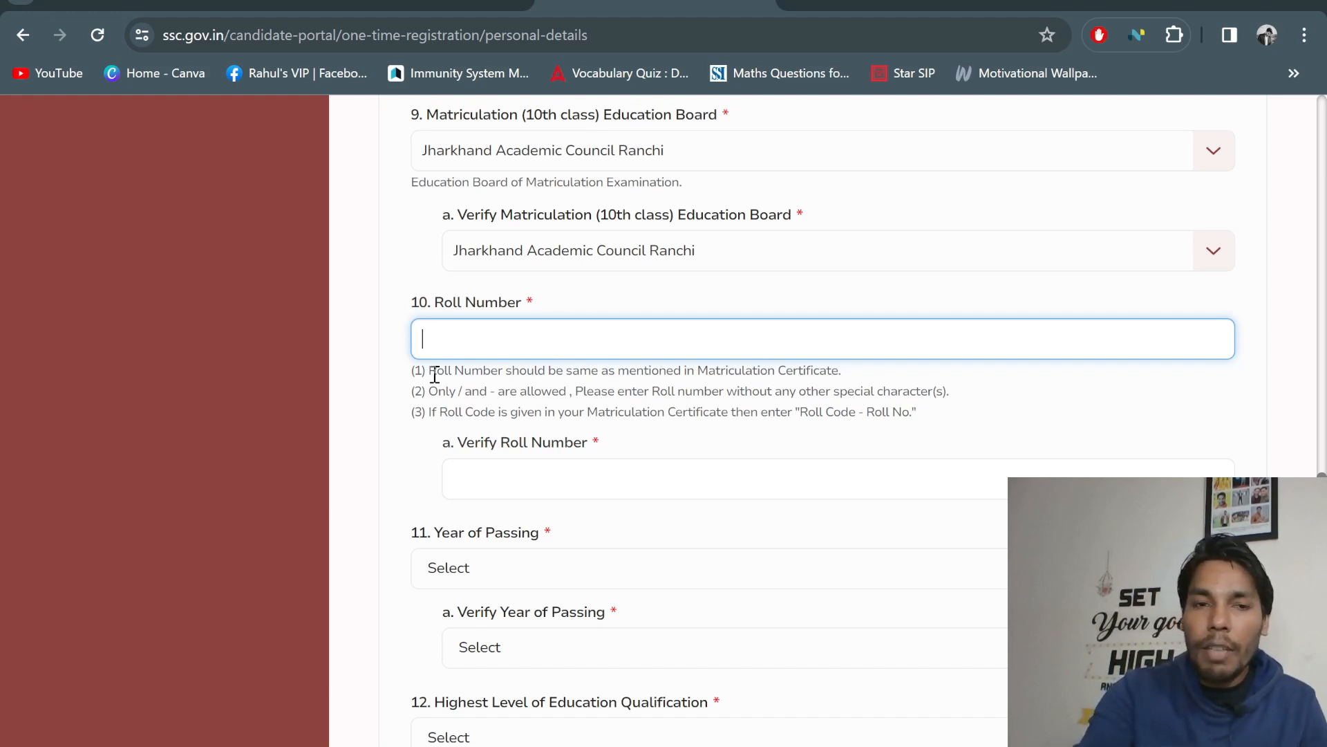
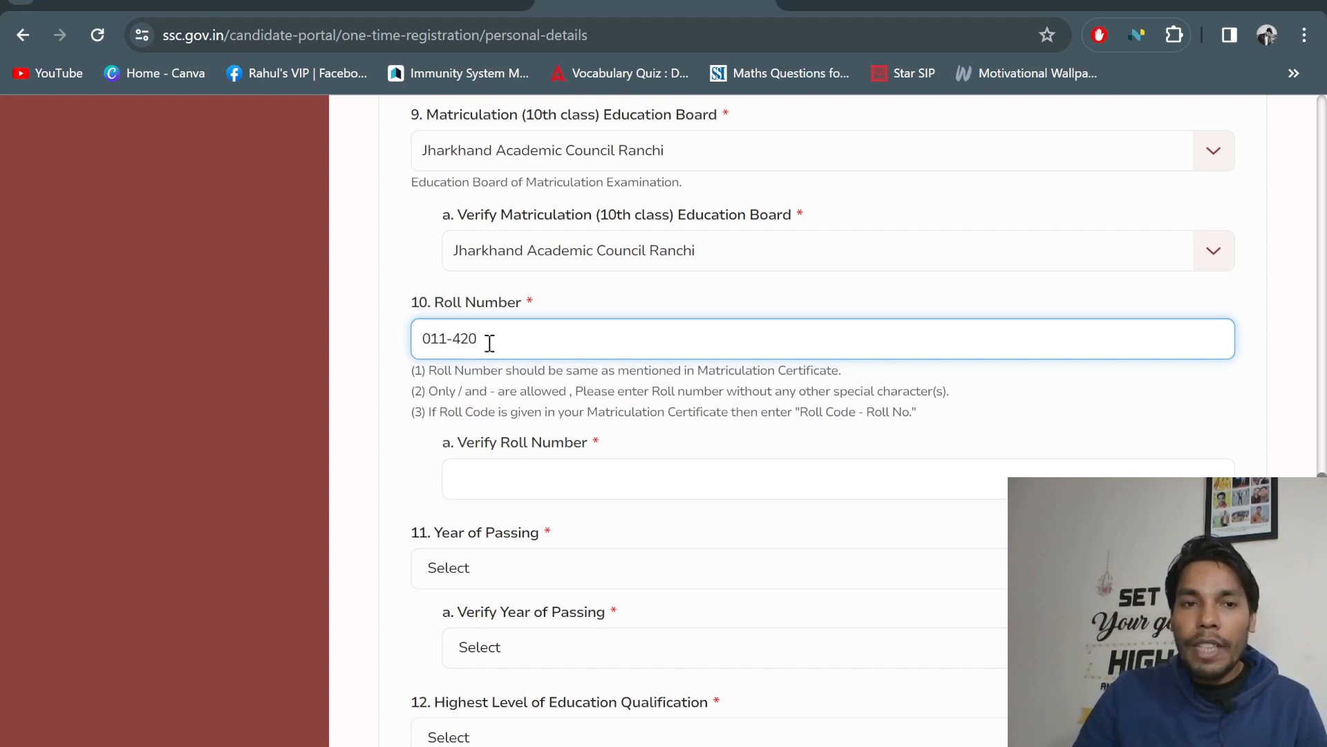
{"action": "scroll", "coordinate": [604, 373], "scroll_direction": "down", "scroll_amount": 3}
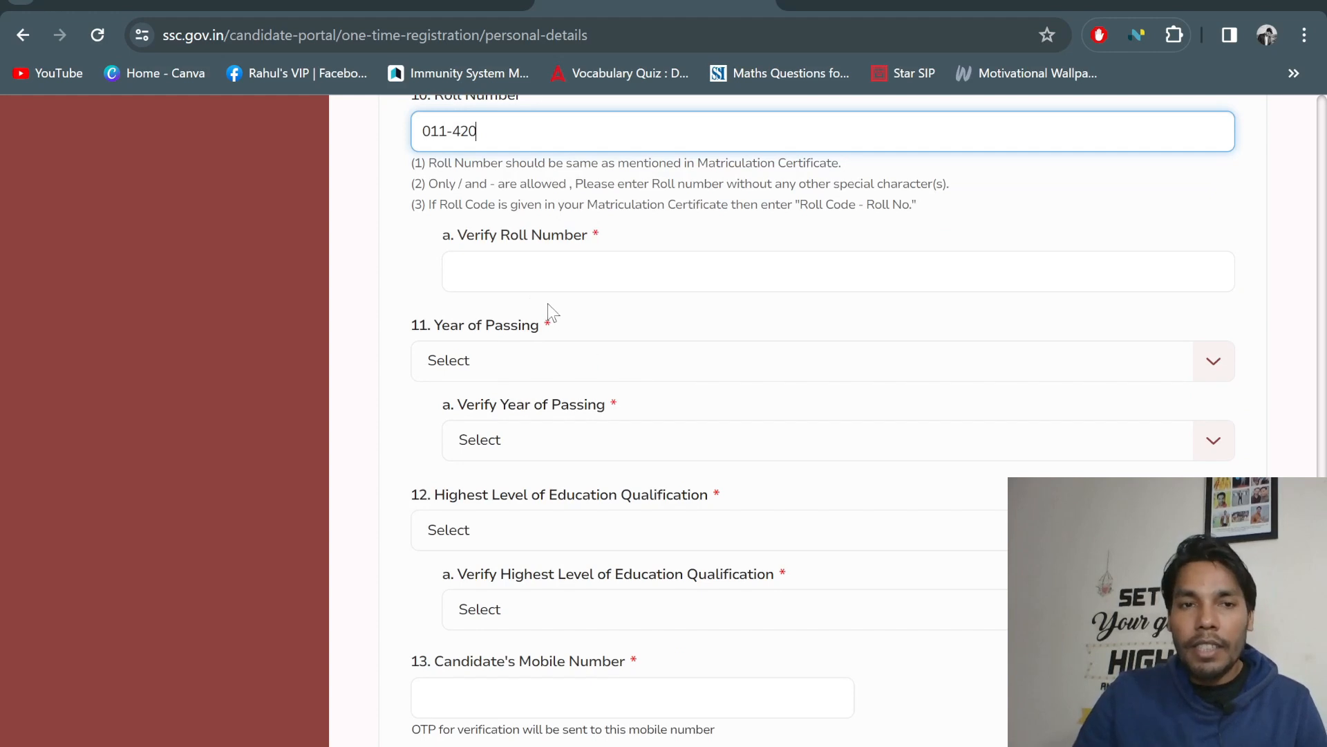
Retype the matriculation roll number in the Verify Roll Number field
{"action": "left_click", "coordinate": [528, 276]}
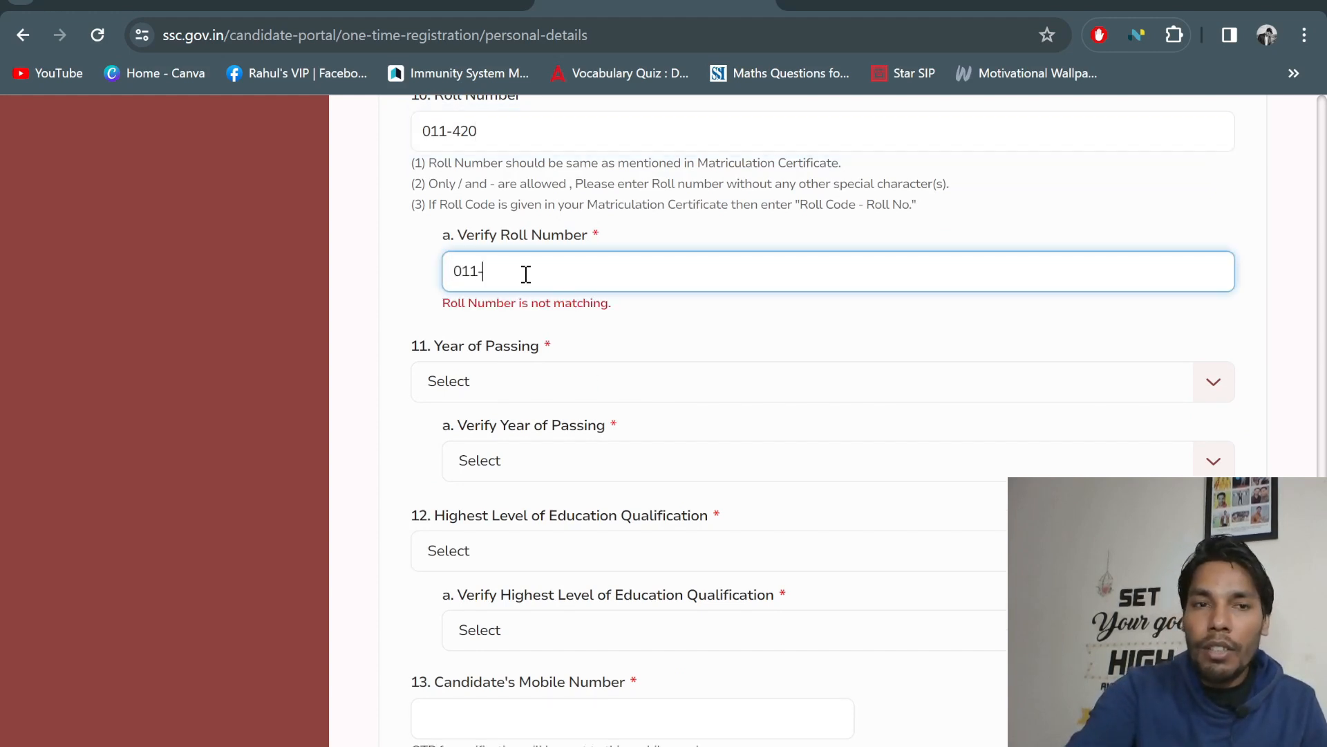
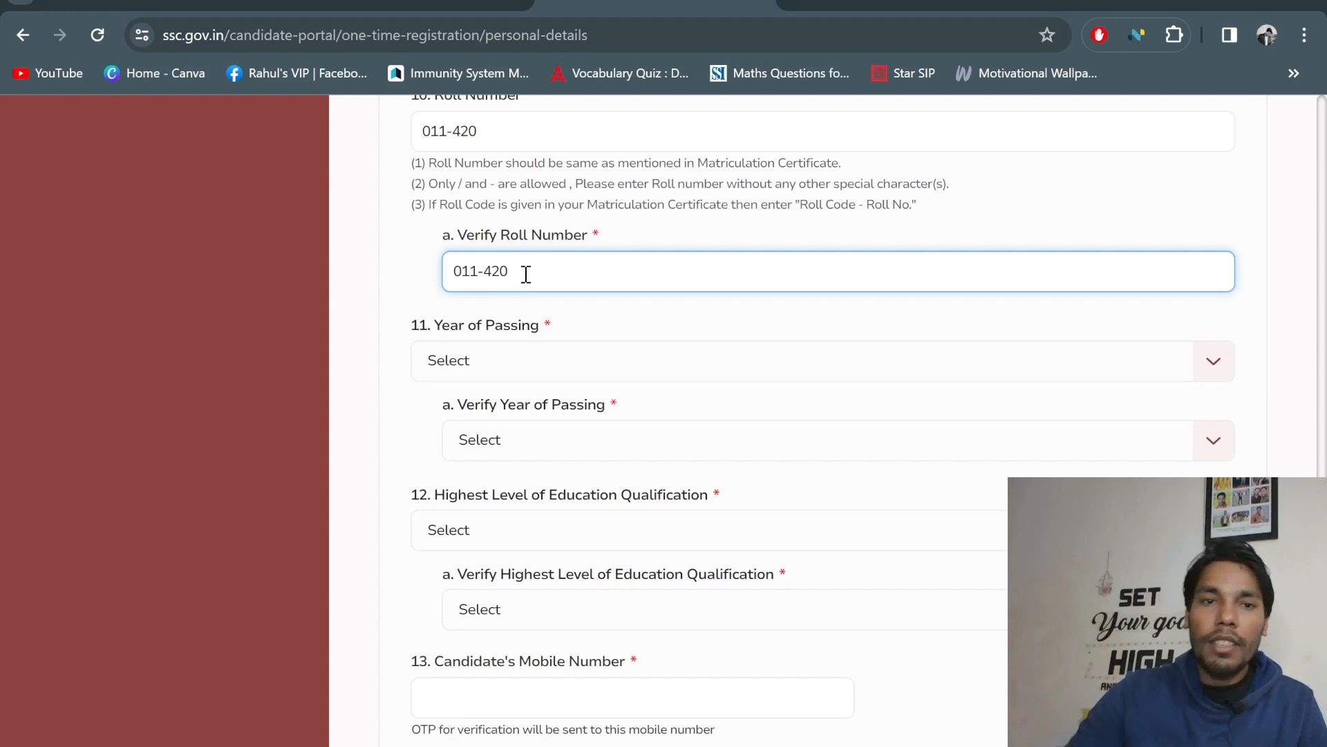
Choose 2008 as the Year of Passing
{"action": "left_click", "coordinate": [550, 363]}
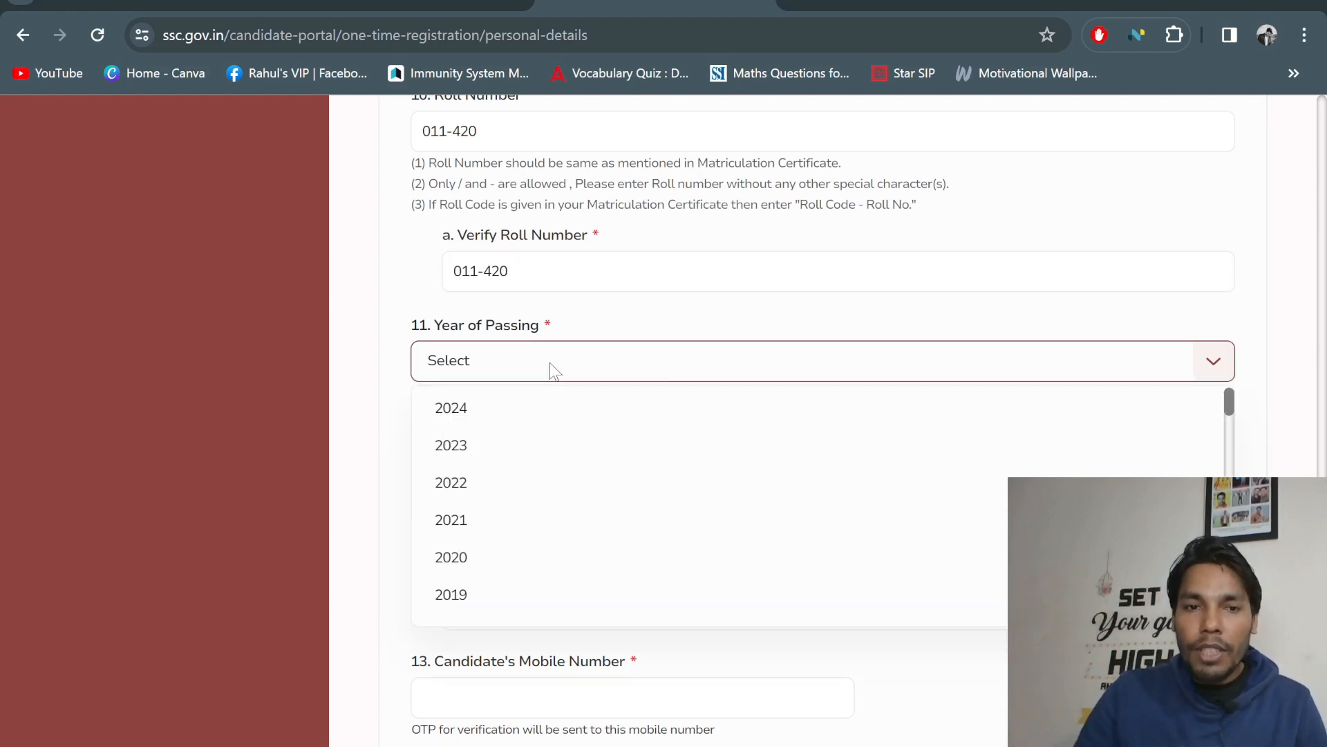
{"action": "scroll", "coordinate": [550, 404], "scroll_direction": "up", "scroll_amount": 4}
{"action": "scroll", "coordinate": [552, 420], "scroll_direction": "down", "scroll_amount": 5}
{"action": "scroll", "coordinate": [557, 391], "scroll_direction": "down", "scroll_amount": 10}
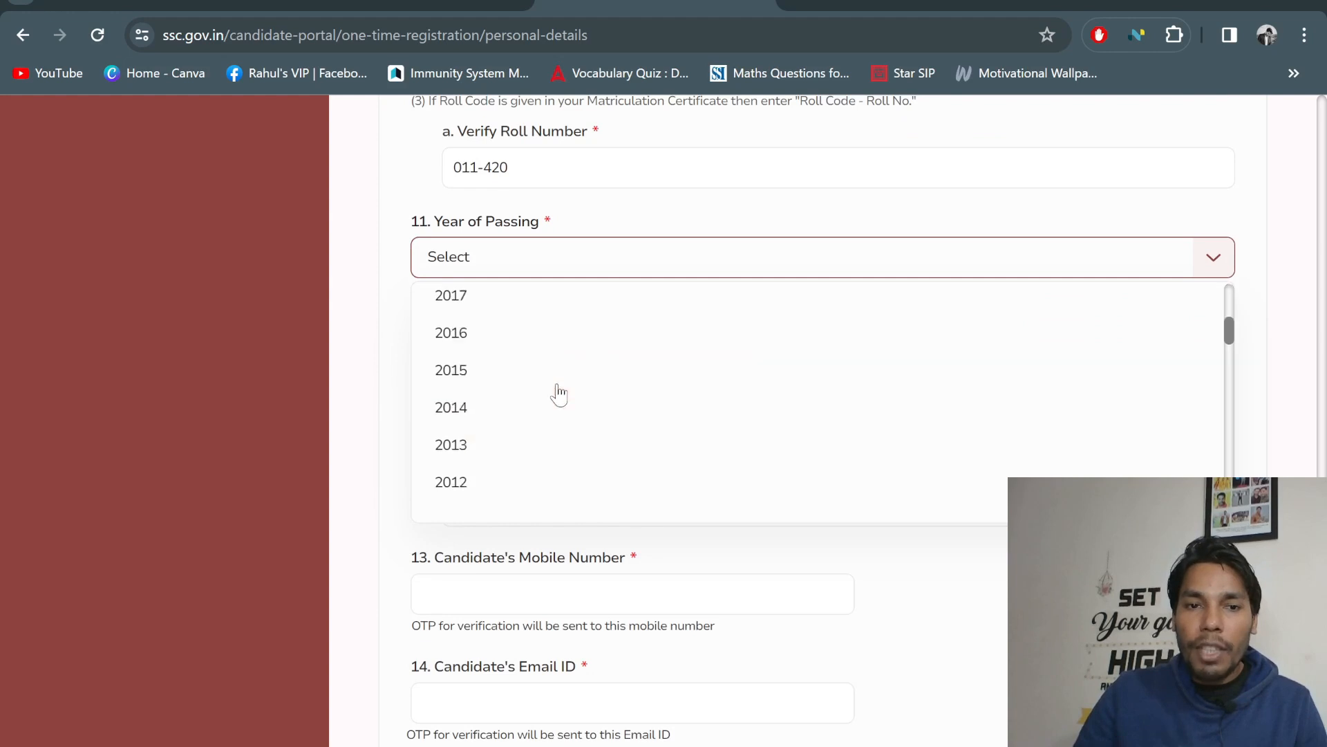
{"action": "scroll", "coordinate": [562, 391], "scroll_direction": "up", "scroll_amount": 2}
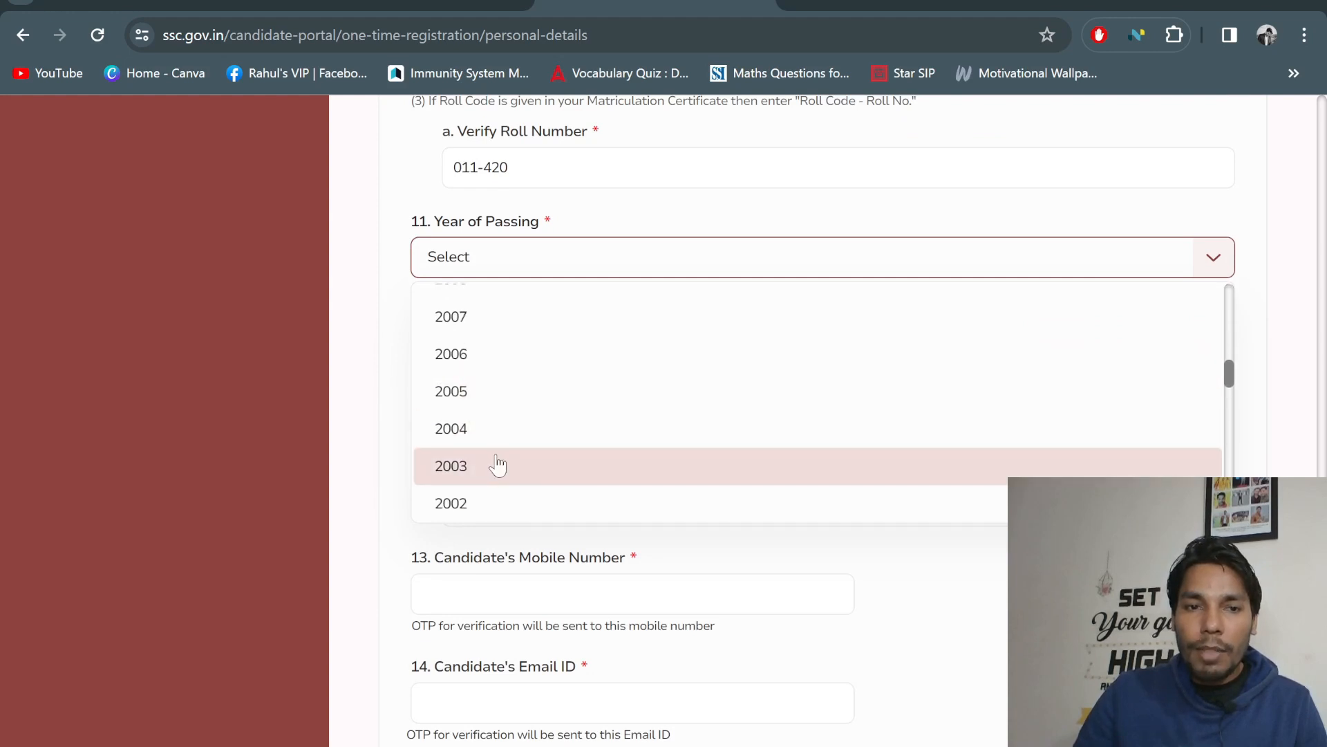
{"action": "scroll", "coordinate": [513, 354], "scroll_direction": "up", "scroll_amount": 1}
{"action": "left_click", "coordinate": [505, 381]}
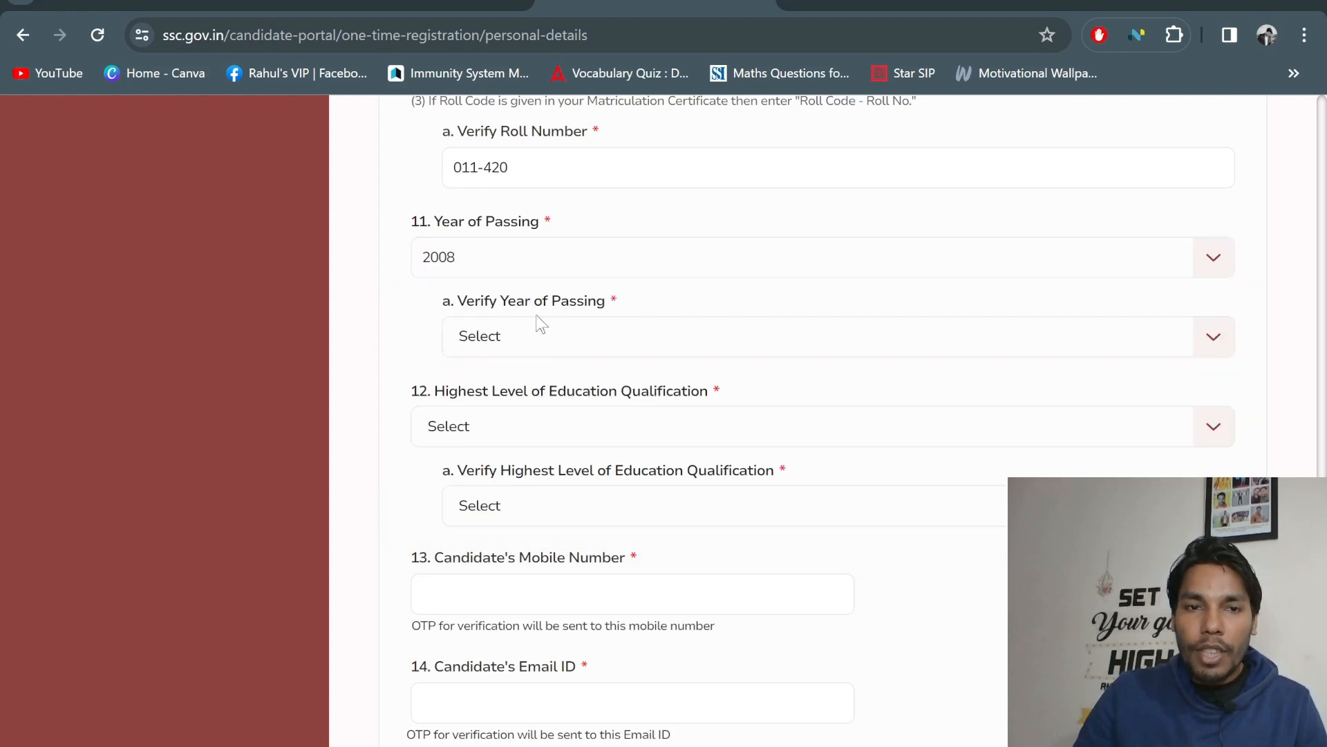
Choose 2008 again in Verify Year of Passing
{"action": "left_click", "coordinate": [547, 346]}
{"action": "scroll", "coordinate": [526, 438], "scroll_direction": "up", "scroll_amount": 5}
{"action": "scroll", "coordinate": [543, 465], "scroll_direction": "down", "scroll_amount": 6}
{"action": "scroll", "coordinate": [546, 415], "scroll_direction": "up", "scroll_amount": 2}
{"action": "scroll", "coordinate": [546, 415], "scroll_direction": "down", "scroll_amount": 2}
{"action": "scroll", "coordinate": [569, 391], "scroll_direction": "up", "scroll_amount": 3}
{"action": "scroll", "coordinate": [562, 387], "scroll_direction": "down", "scroll_amount": 3}
{"action": "scroll", "coordinate": [557, 385], "scroll_direction": "down", "scroll_amount": 9}
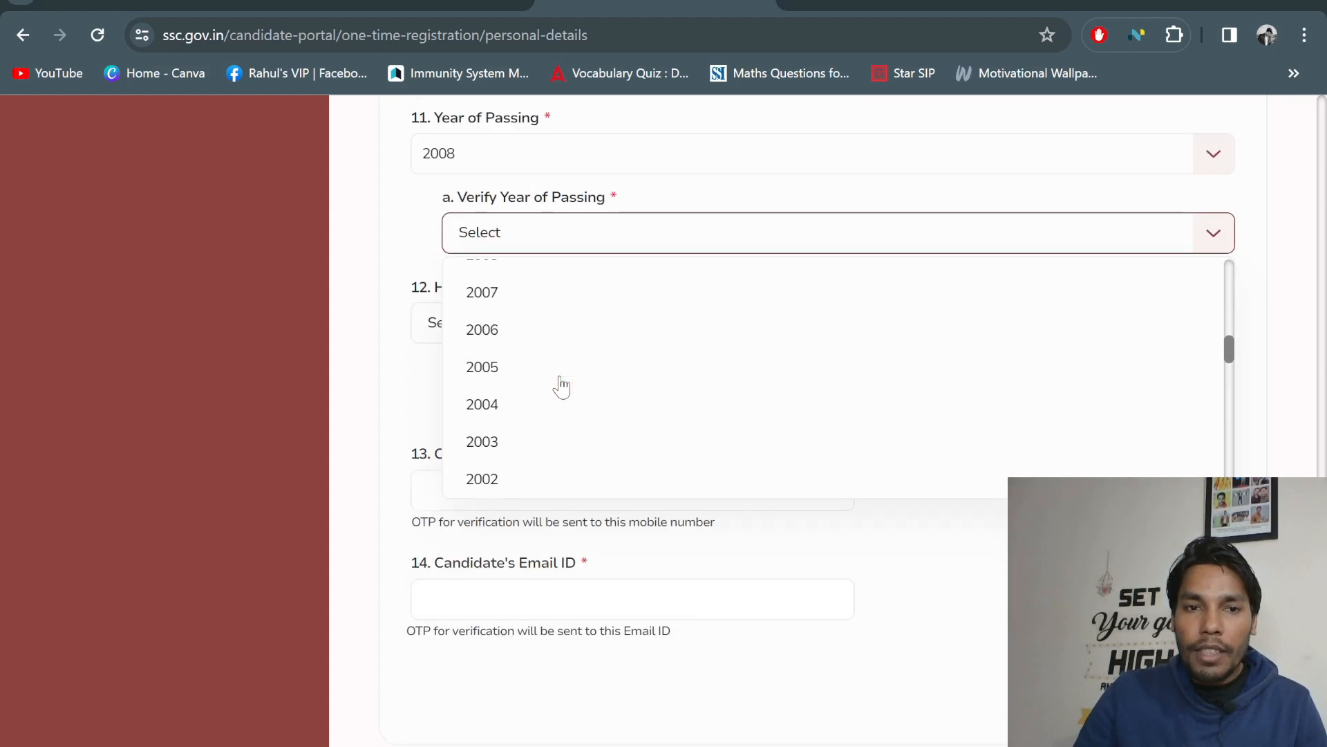
{"action": "scroll", "coordinate": [519, 363], "scroll_direction": "up", "scroll_amount": 2}
{"action": "left_click", "coordinate": [515, 367]}
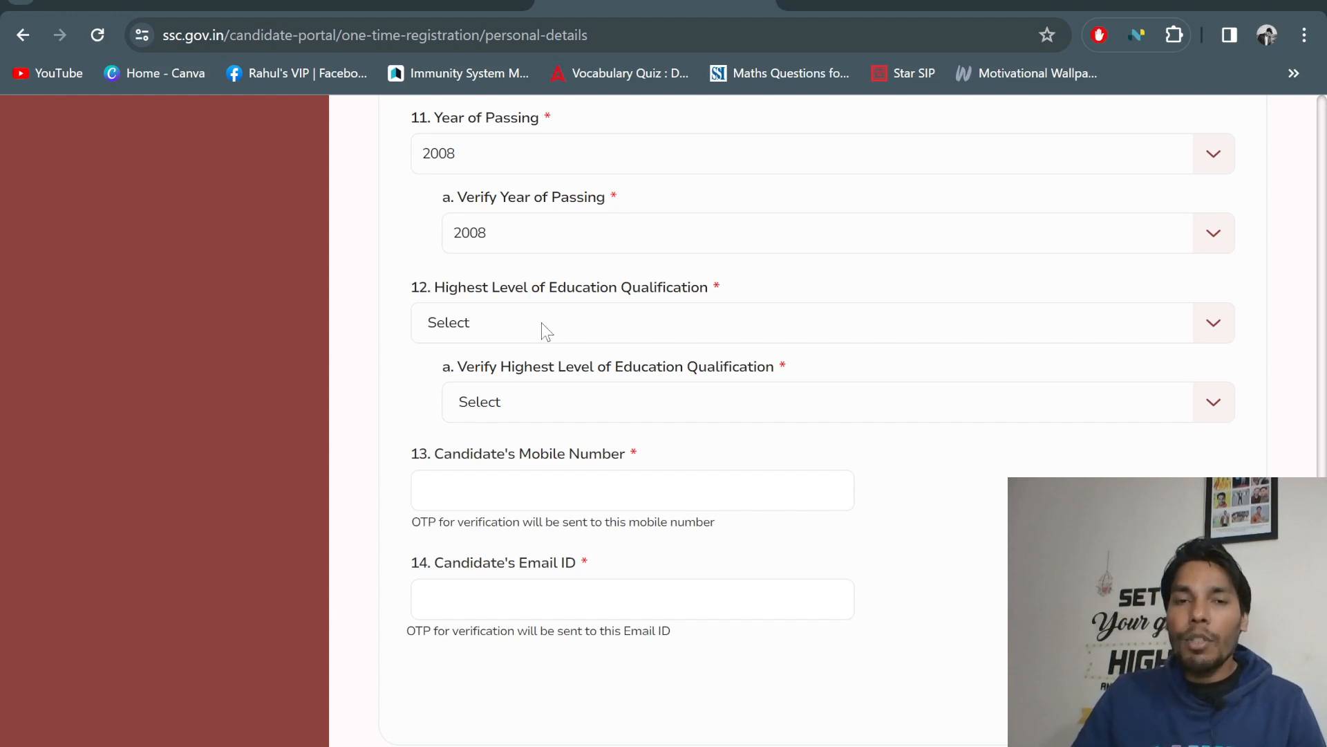
Choose Graduation in the Highest Level of Education dropdown and again in its Verify dropdown
{"action": "left_click", "coordinate": [619, 325]}
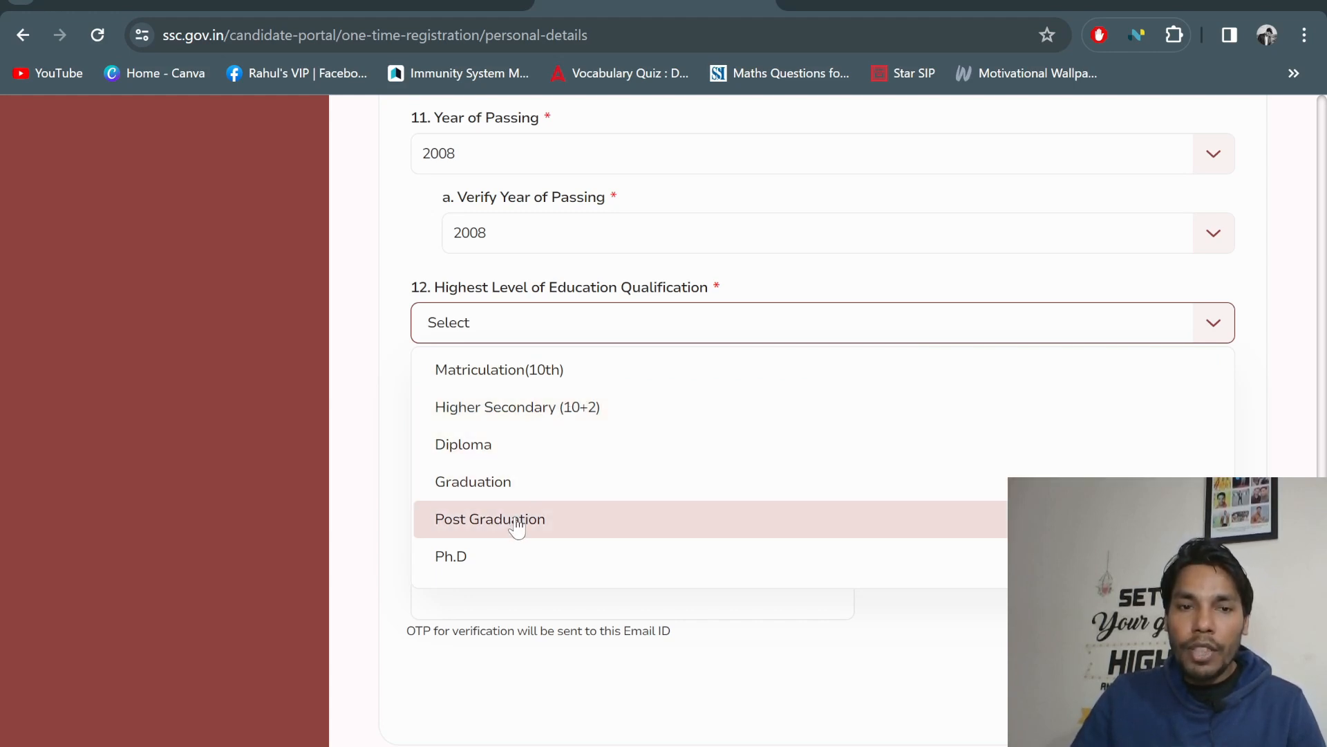
{"action": "left_click", "coordinate": [510, 484]}
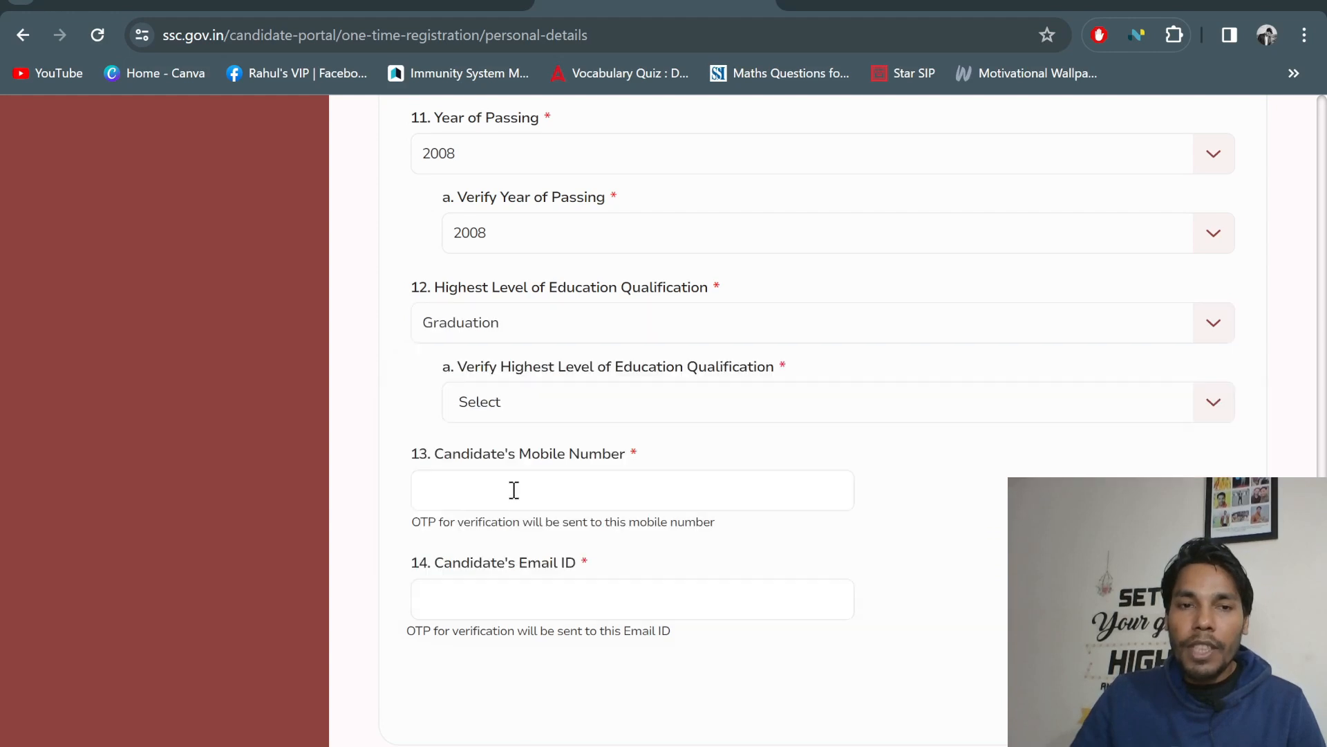
{"action": "left_click", "coordinate": [615, 415]}
{"action": "scroll", "coordinate": [564, 553], "scroll_direction": "down", "scroll_amount": 3}
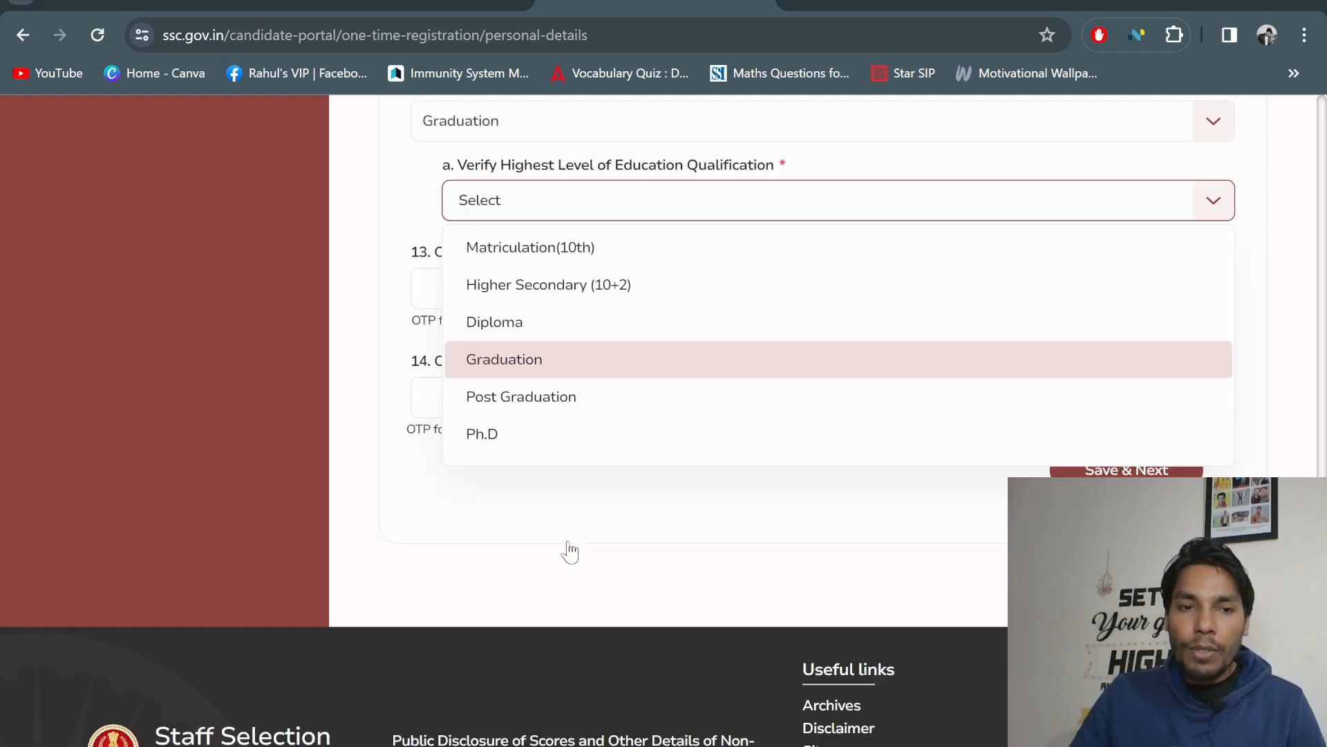
{"action": "left_click", "coordinate": [580, 367]}
{"action": "scroll", "coordinate": [652, 347], "scroll_direction": "up", "scroll_amount": 2}
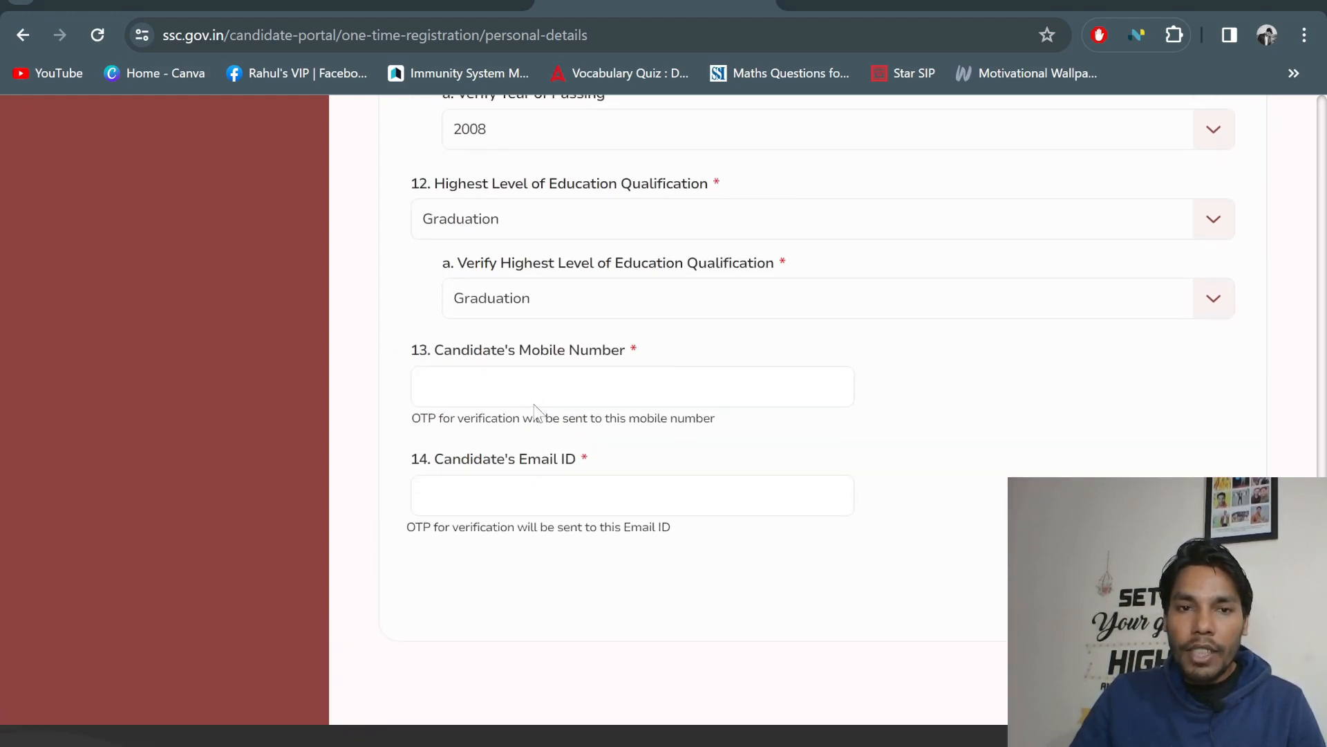
Begin entering the candidate's mobile number in the Candidate's Mobile Number field
{"action": "left_click", "coordinate": [537, 387]}
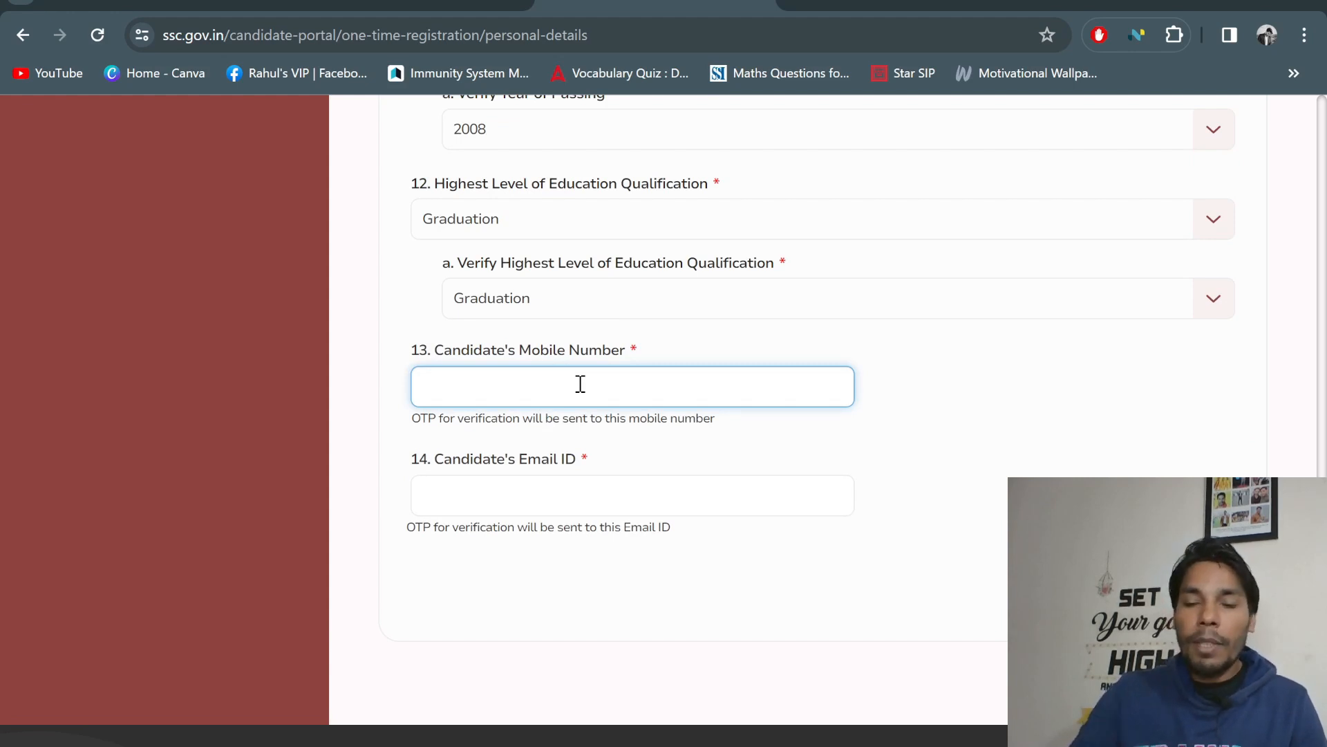
{"action": "type", "text": "70"}
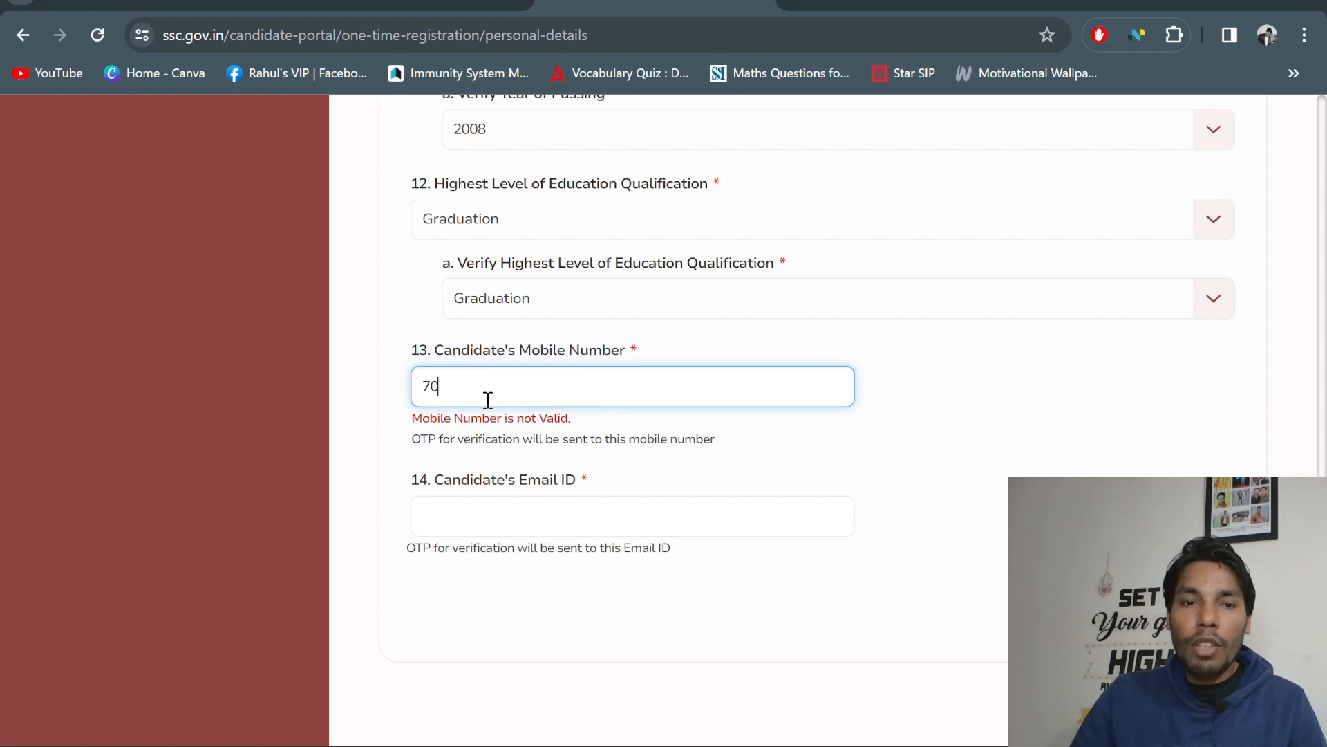
{"action": "scroll", "coordinate": [523, 513], "scroll_direction": "up", "scroll_amount": 3}
{"action": "scroll", "coordinate": [558, 600], "scroll_direction": "down", "scroll_amount": 3}
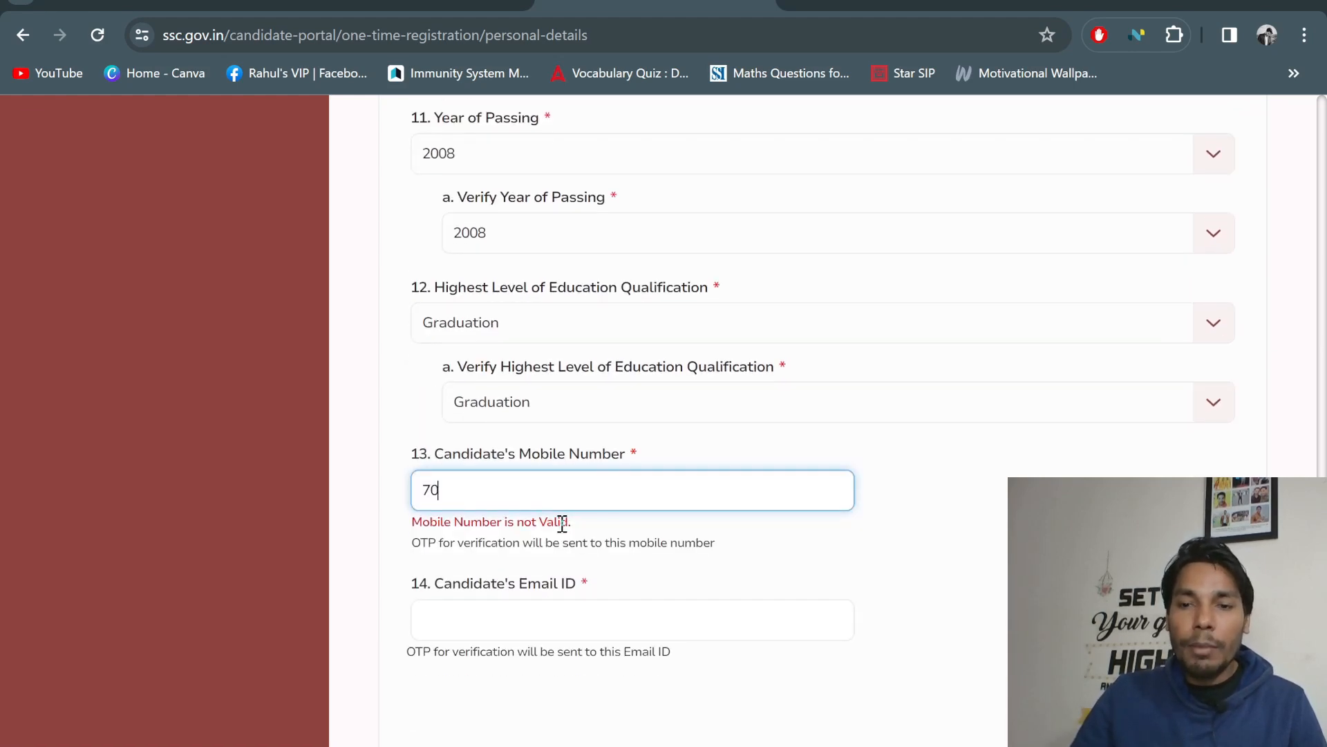
{"action": "scroll", "coordinate": [652, 512], "scroll_direction": "up", "scroll_amount": 4}
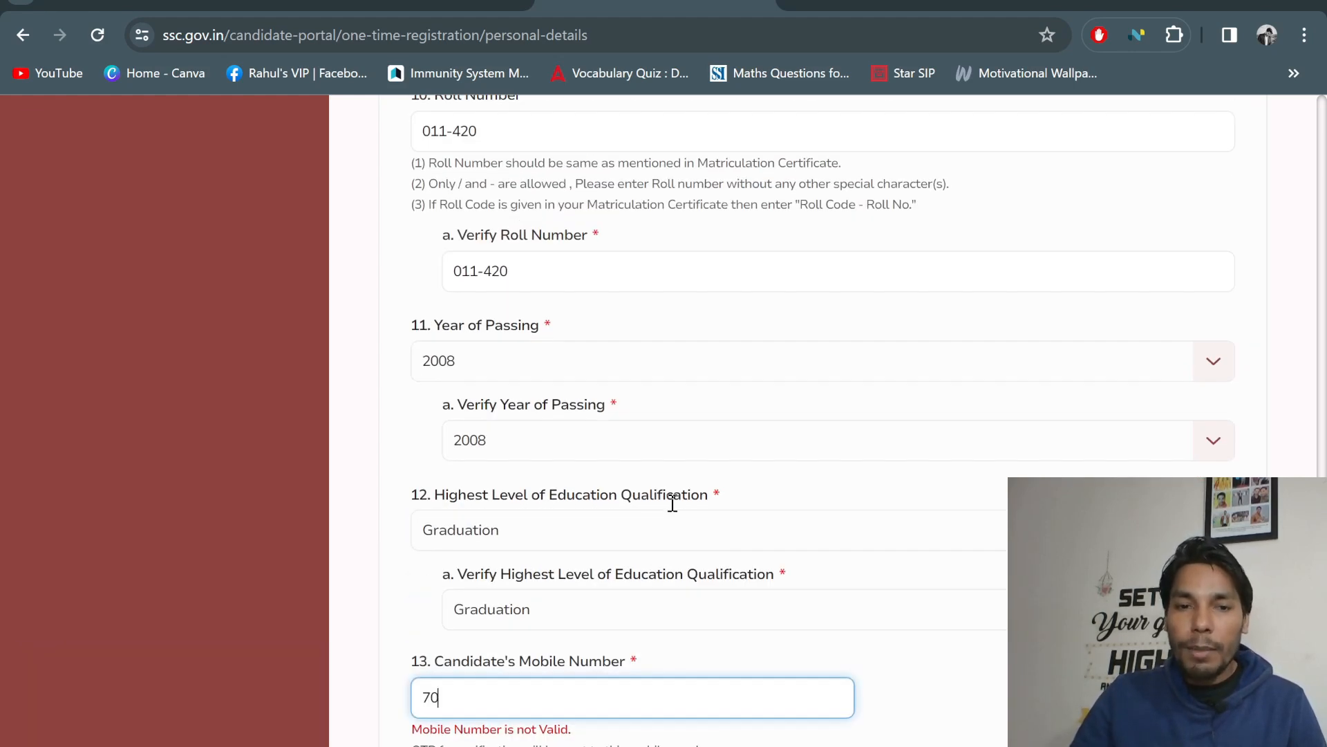
{"action": "scroll", "coordinate": [674, 498], "scroll_direction": "down", "scroll_amount": 6}
{"action": "scroll", "coordinate": [676, 475], "scroll_direction": "up", "scroll_amount": 14}
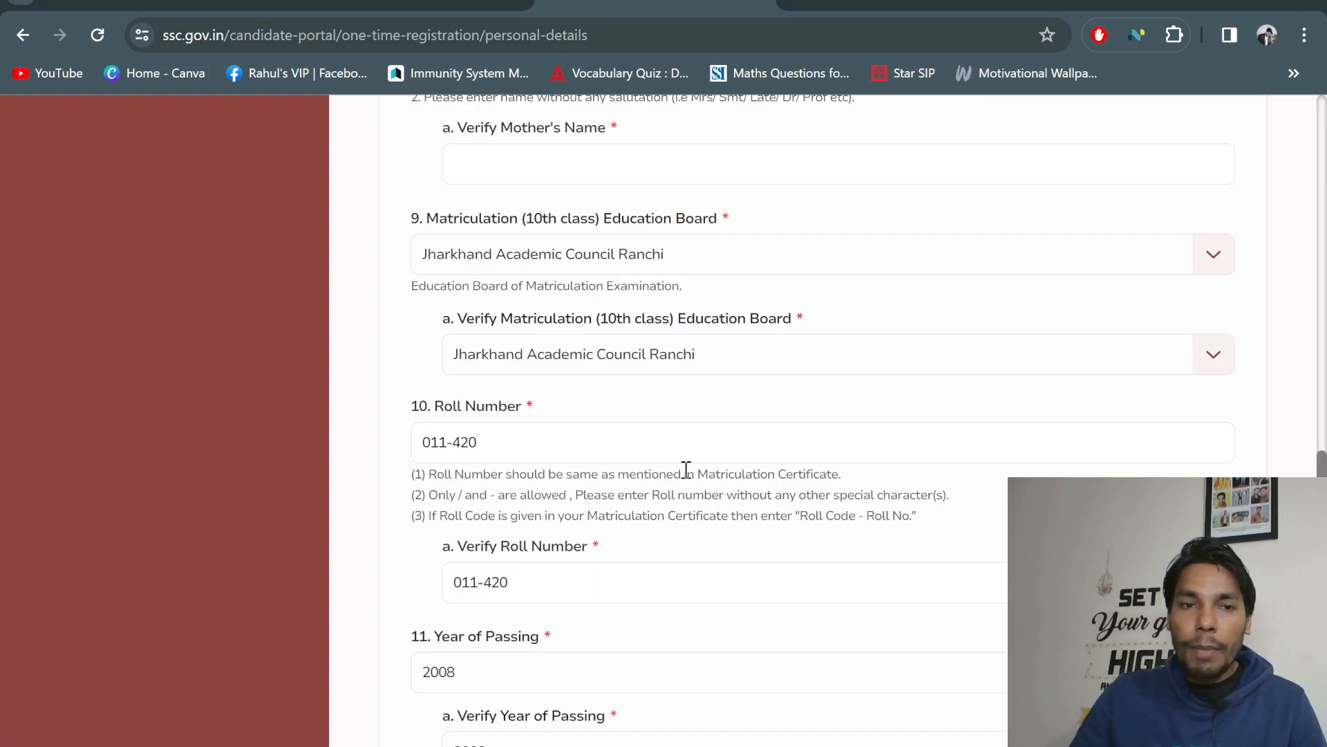
{"action": "scroll", "coordinate": [555, 446], "scroll_direction": "down", "scroll_amount": 17}
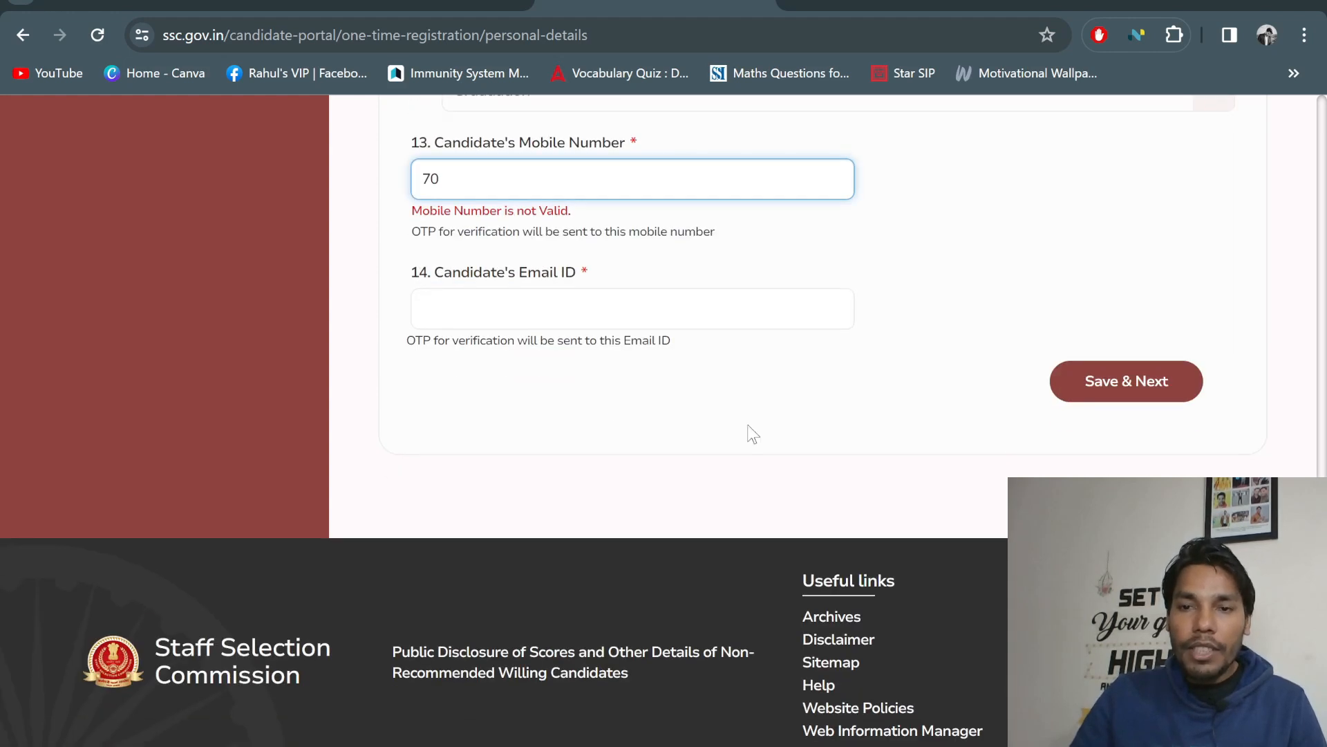
{"action": "scroll", "coordinate": [750, 433], "scroll_direction": "up", "scroll_amount": 5}
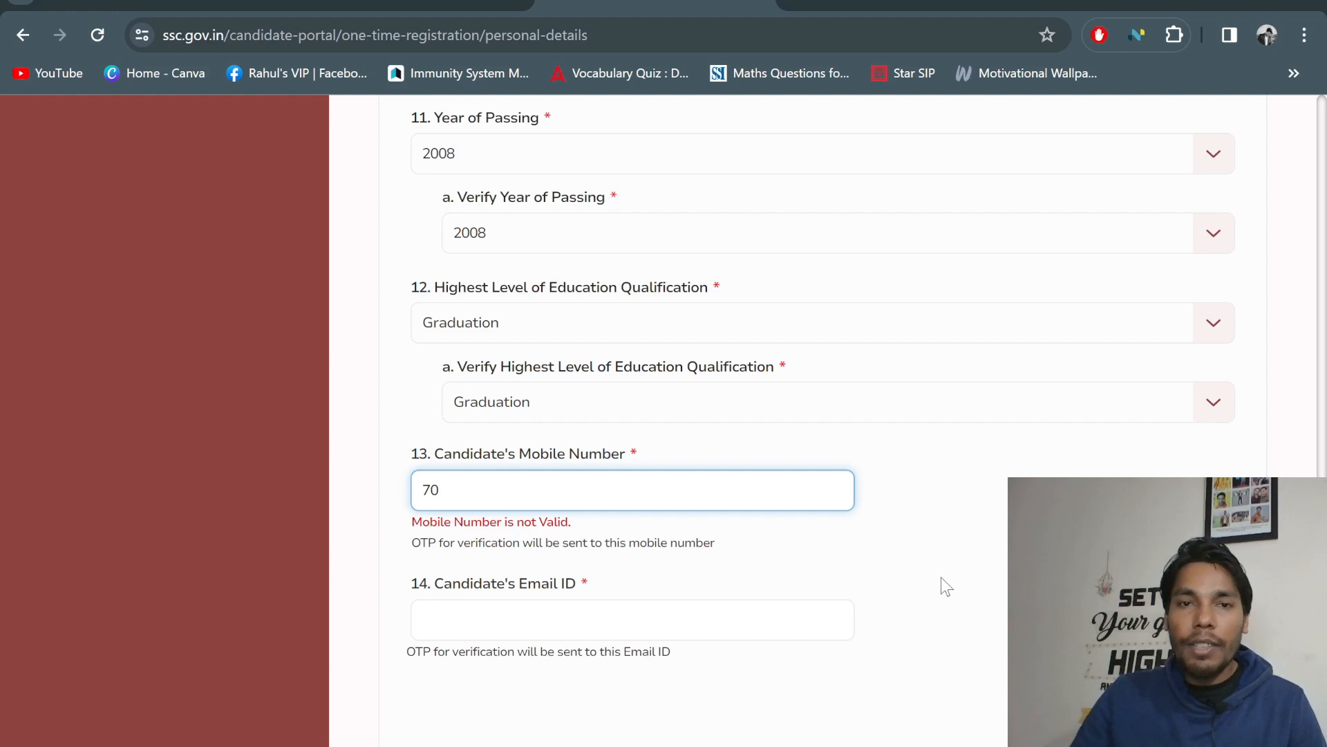
{"action": "scroll", "coordinate": [946, 586], "scroll_direction": "up", "scroll_amount": 20}
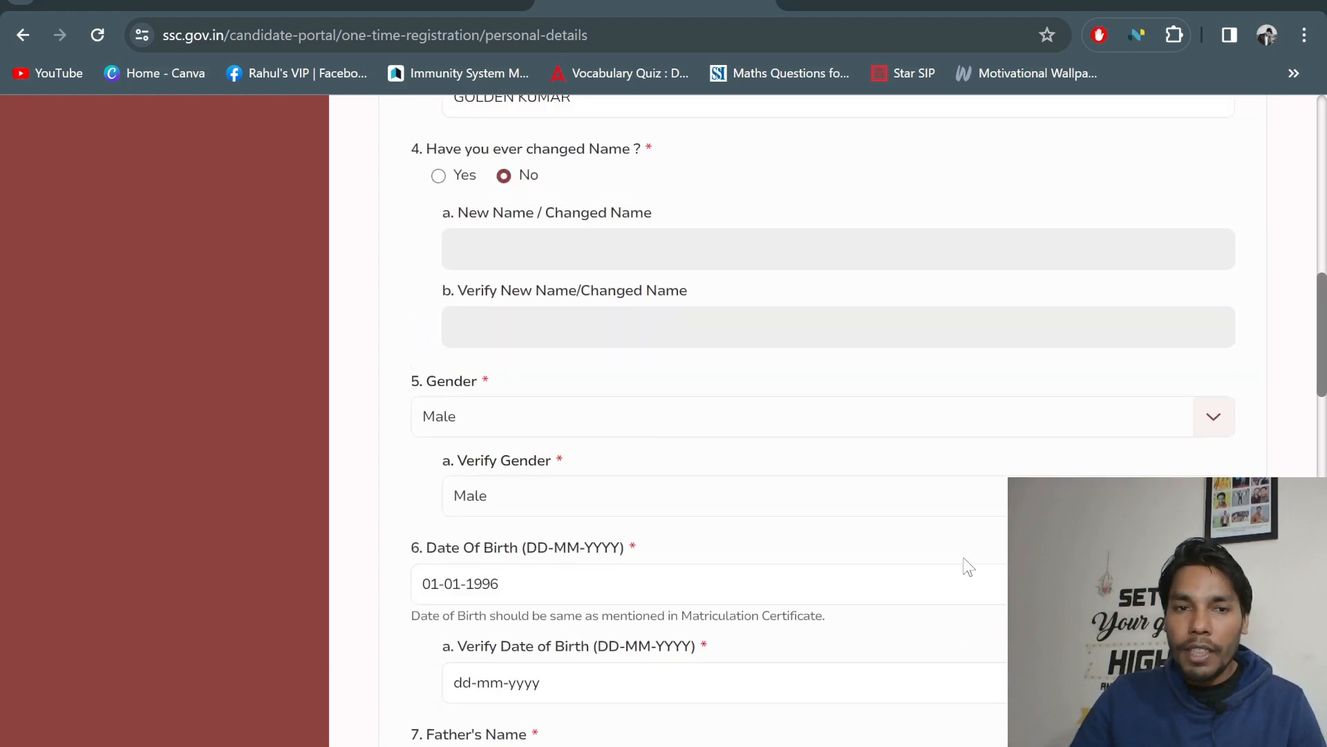
{"action": "scroll", "coordinate": [968, 565], "scroll_direction": "up", "scroll_amount": 15}
{"action": "scroll", "coordinate": [663, 348], "scroll_direction": "down", "scroll_amount": 6}
{"action": "scroll", "coordinate": [712, 326], "scroll_direction": "up", "scroll_amount": 5}
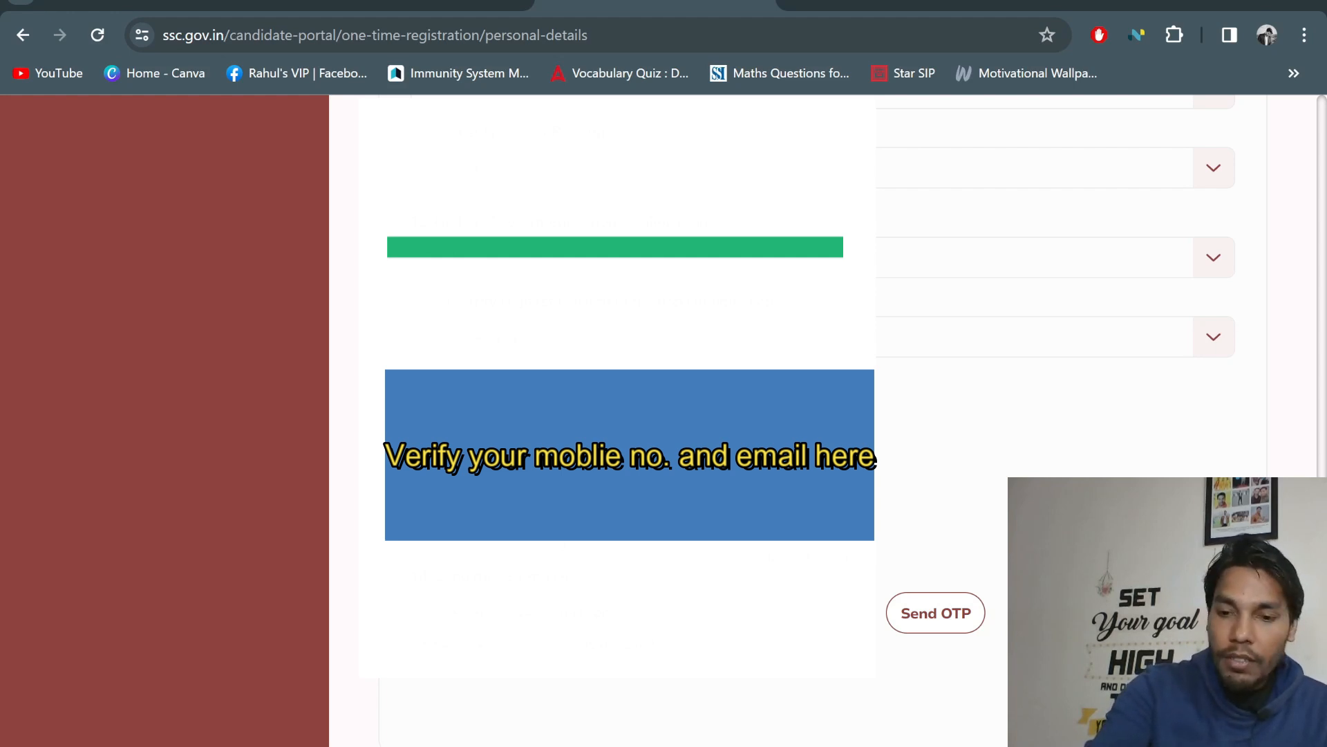
Validate the mobile number, then request an OTP for the email ID
{"action": "left_click", "coordinate": [948, 523]}
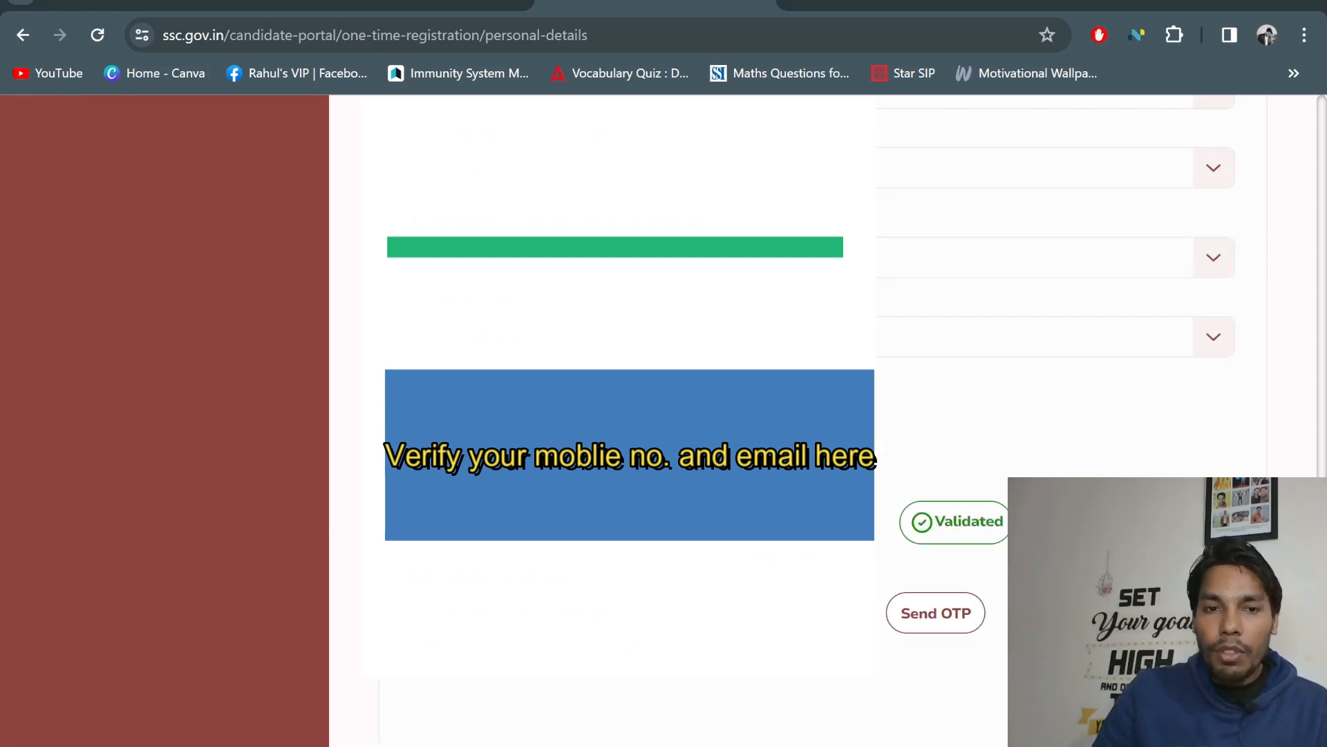
{"action": "left_click", "coordinate": [925, 617]}
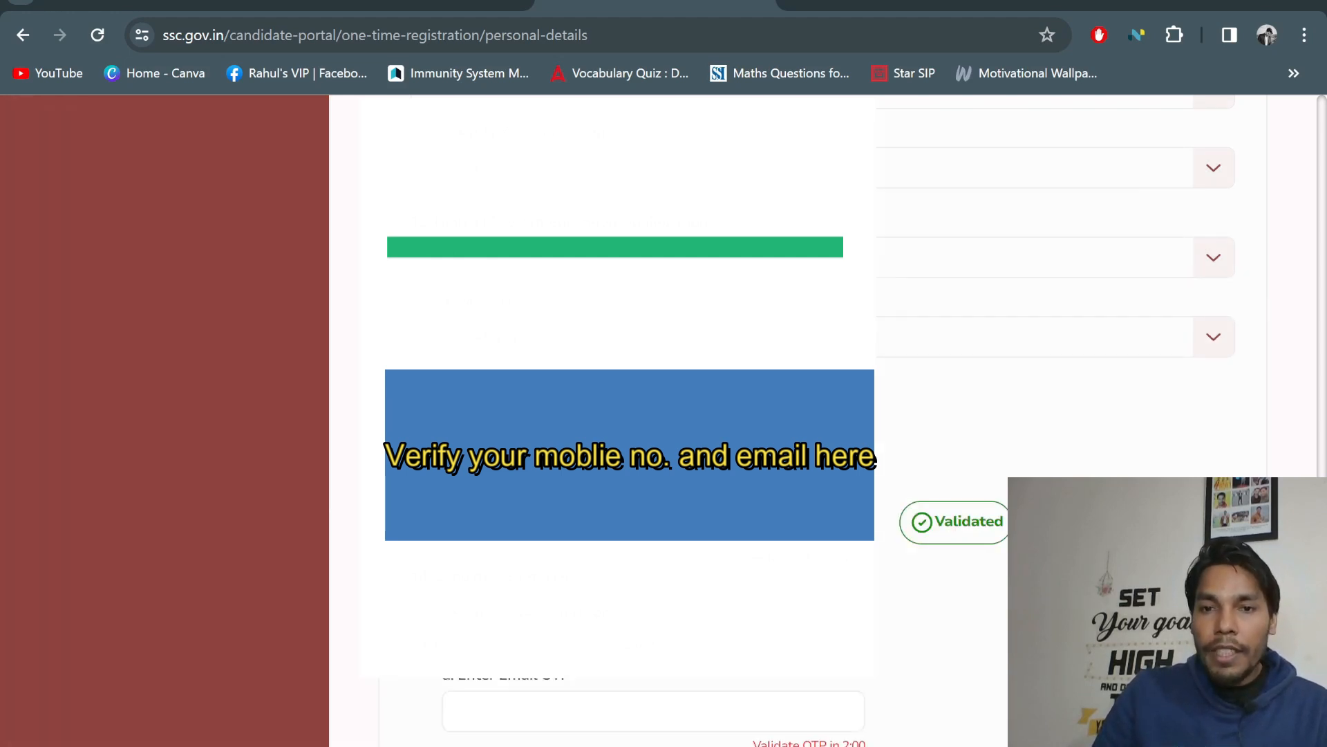
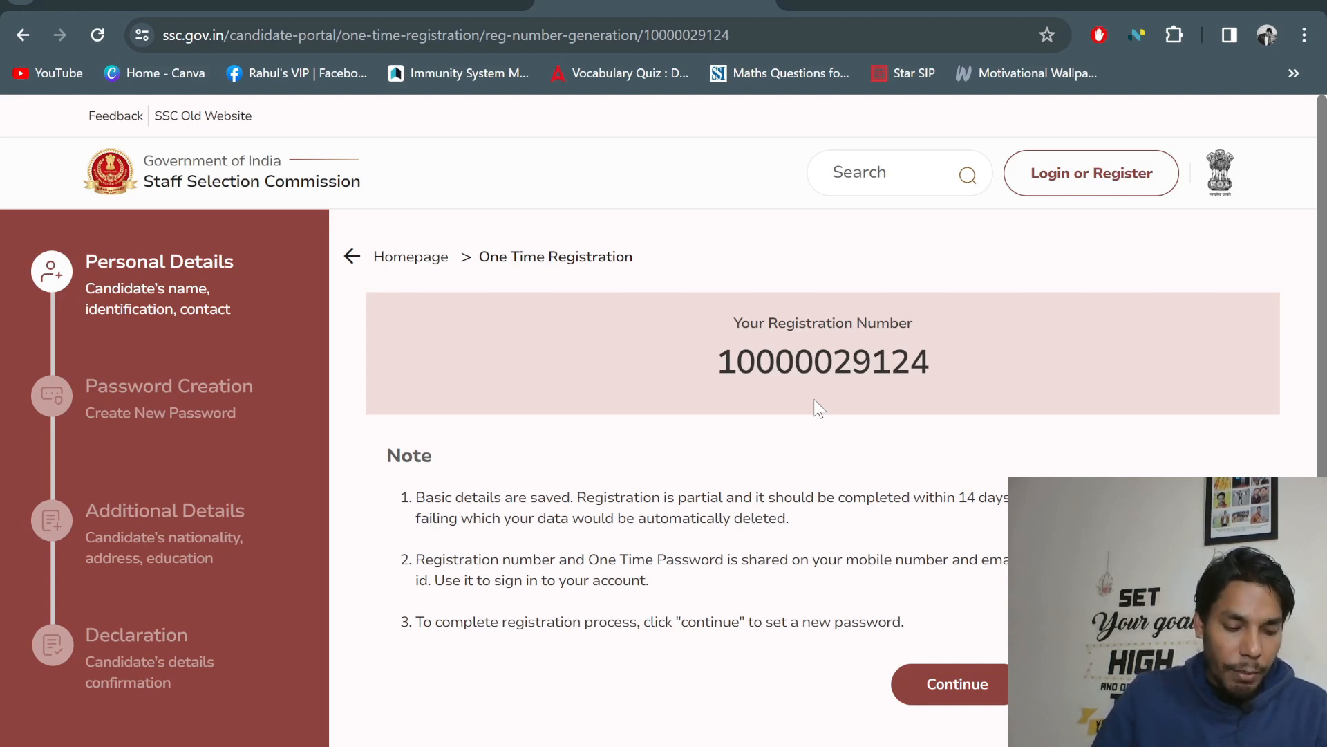
Review the registration number note and continue to the candidate sign-in page
{"action": "scroll", "coordinate": [917, 384], "scroll_direction": "down", "scroll_amount": 4}
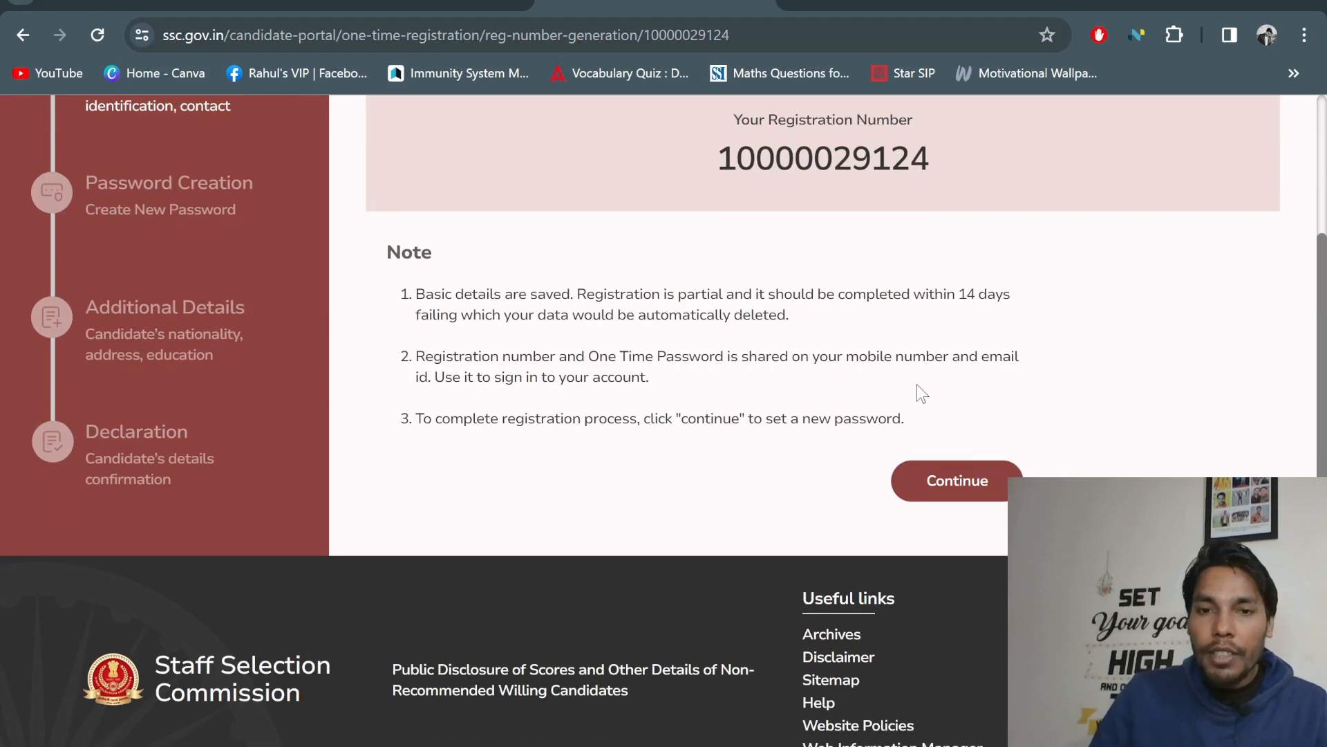
{"action": "scroll", "coordinate": [917, 385], "scroll_direction": "up", "scroll_amount": 2}
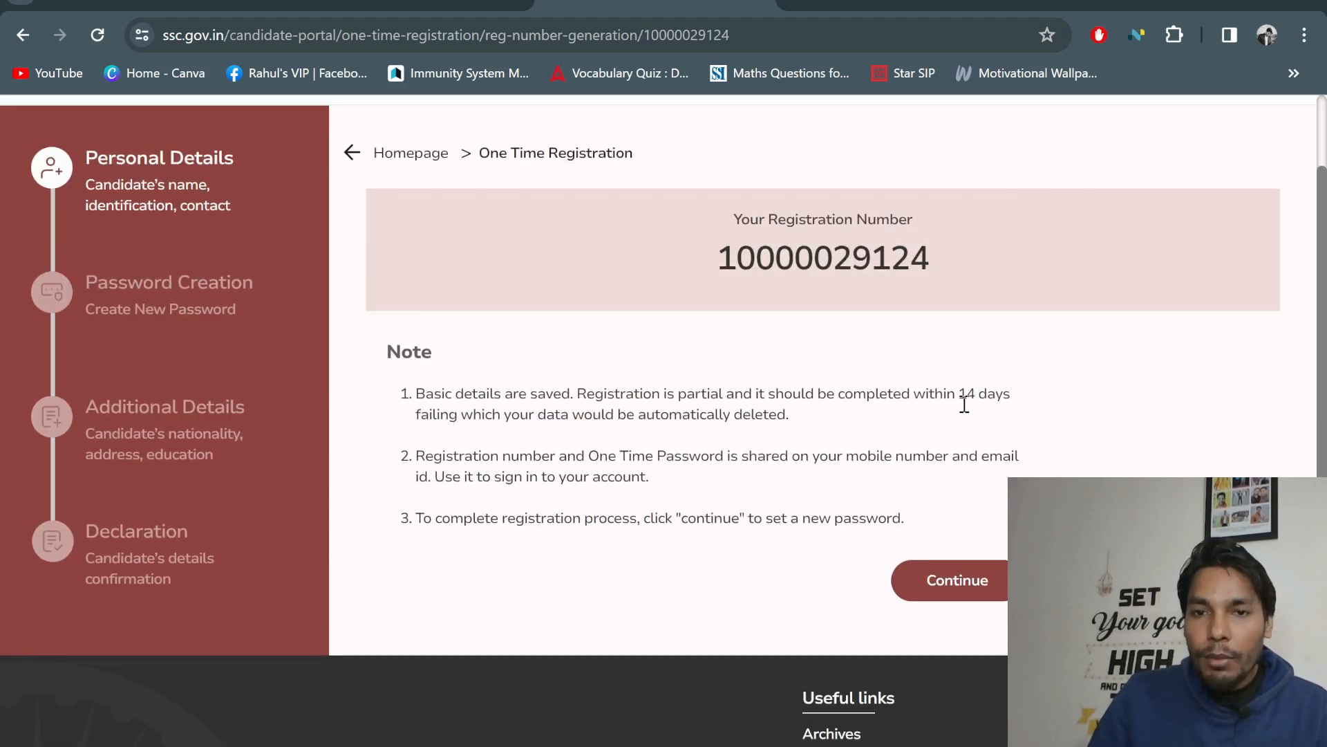
{"action": "scroll", "coordinate": [837, 480], "scroll_direction": "up", "scroll_amount": 2}
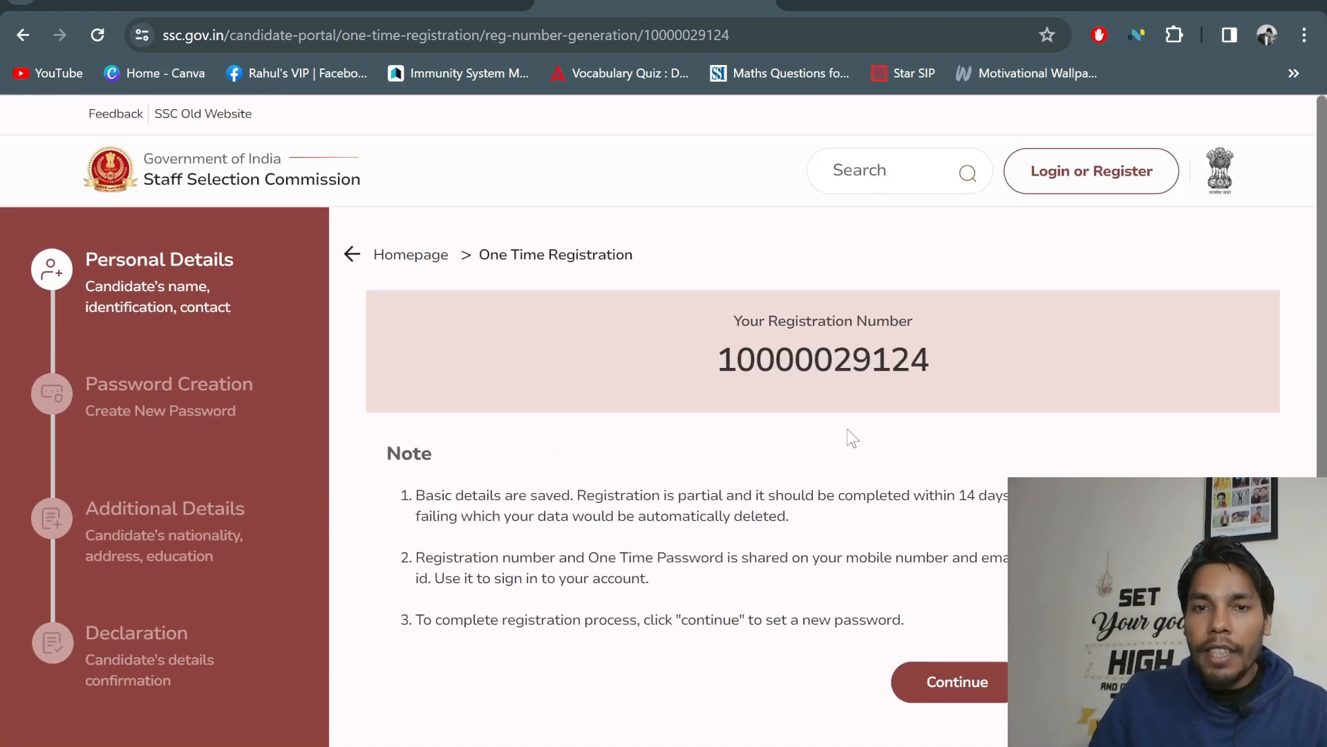
{"action": "scroll", "coordinate": [781, 394], "scroll_direction": "down", "scroll_amount": 2}
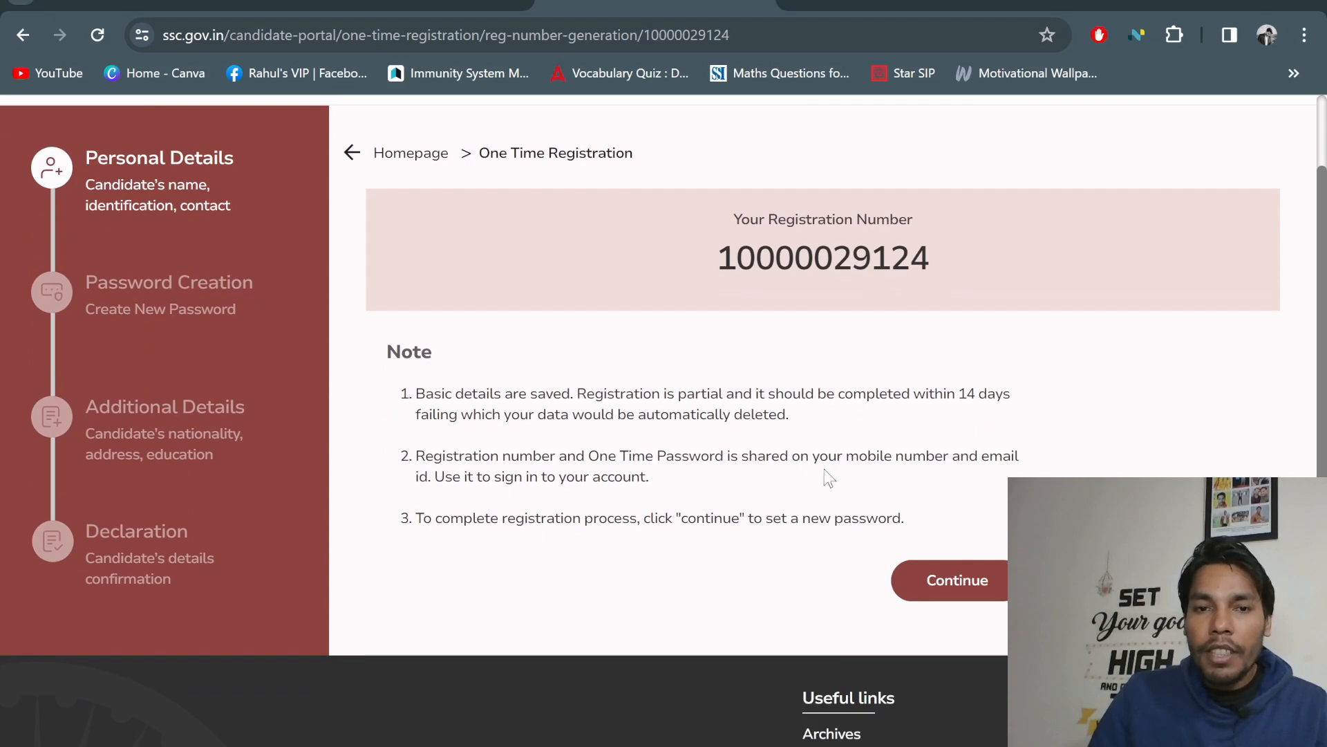
{"action": "scroll", "coordinate": [968, 498], "scroll_direction": "up", "scroll_amount": 1}
{"action": "scroll", "coordinate": [973, 510], "scroll_direction": "up", "scroll_amount": 1}
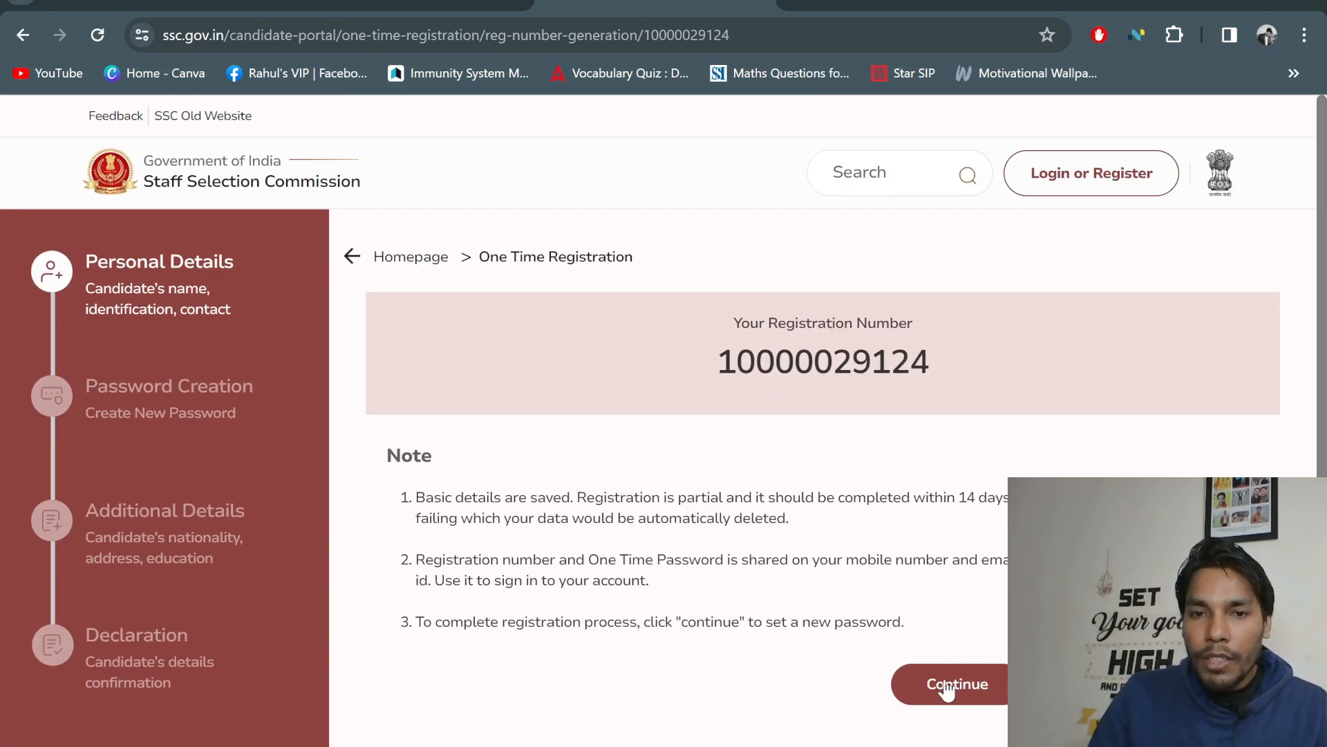
{"action": "left_click", "coordinate": [947, 687]}
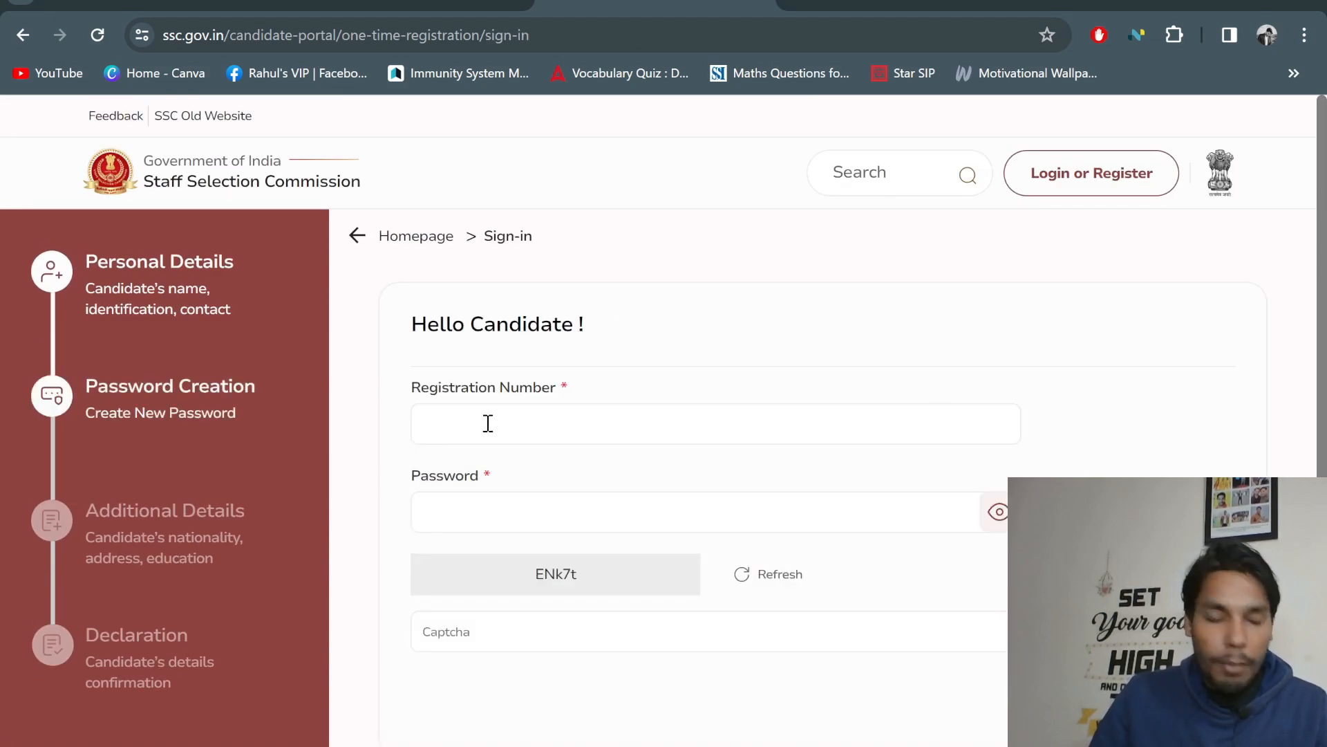
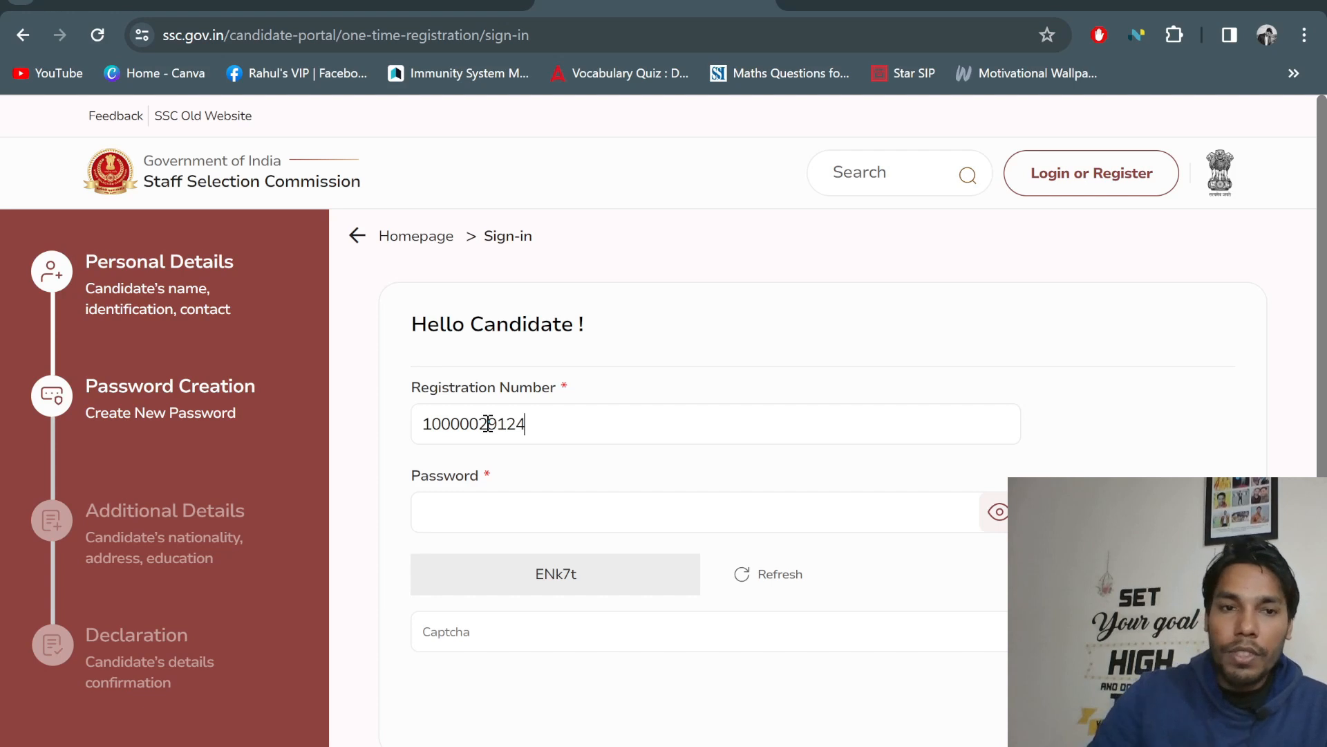
Sign in with the registration number, the account password and the captcha code
{"action": "left_click", "coordinate": [460, 513]}
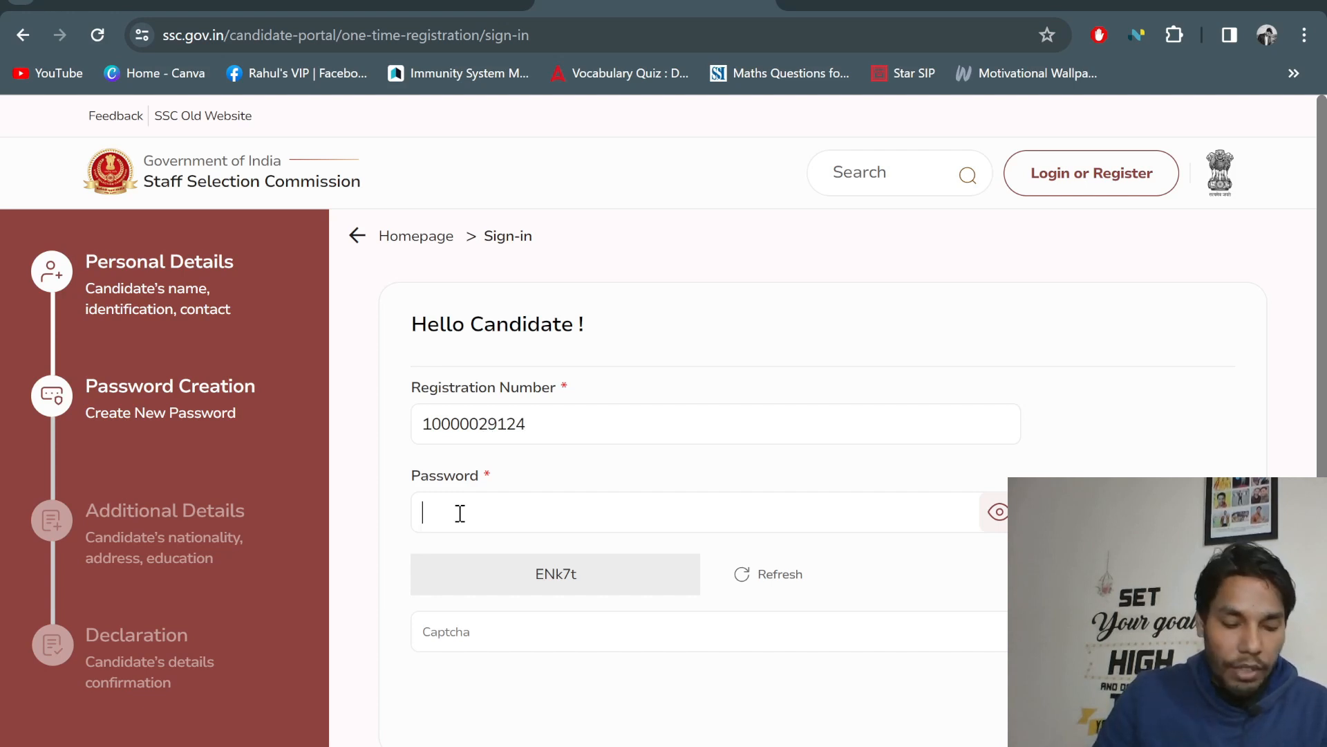
{"action": "type", "text": "••"}
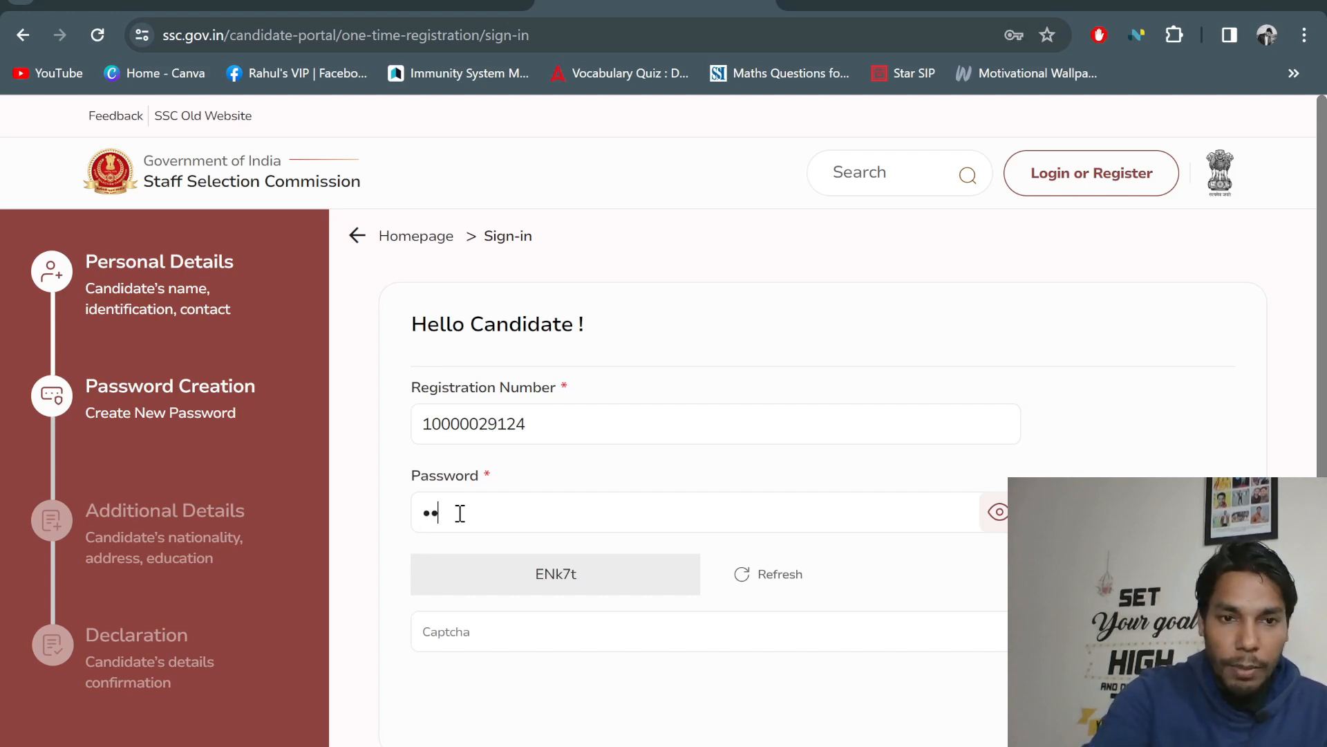
{"action": "type", "text": "•"}
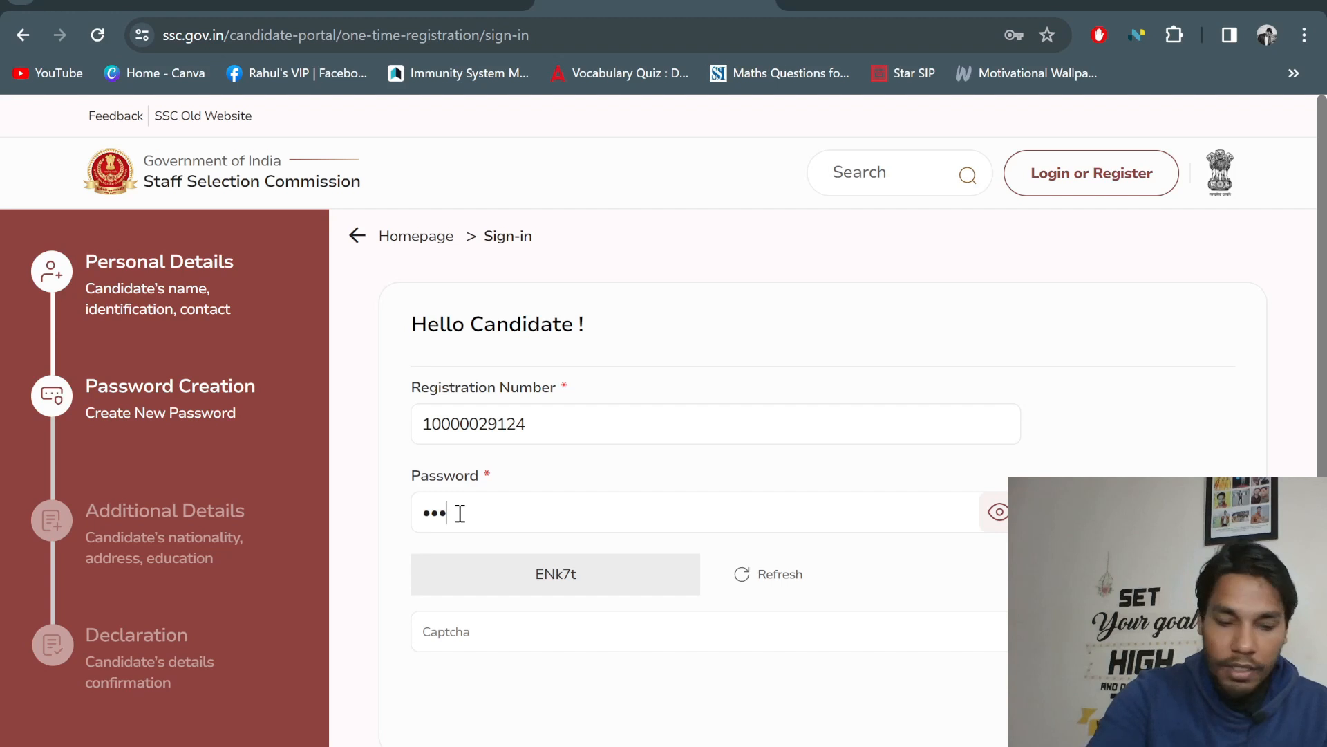
{"action": "type", "text": "•••"}
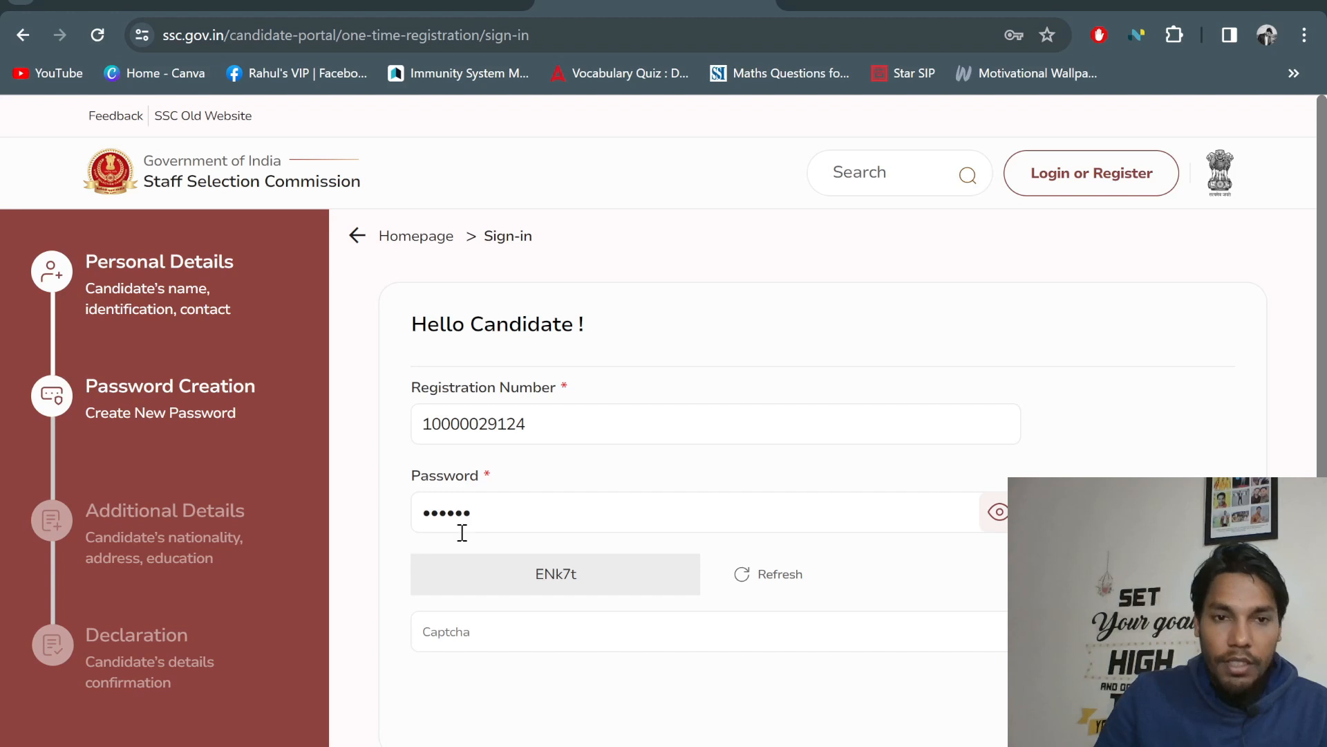
{"action": "left_click", "coordinate": [477, 630]}
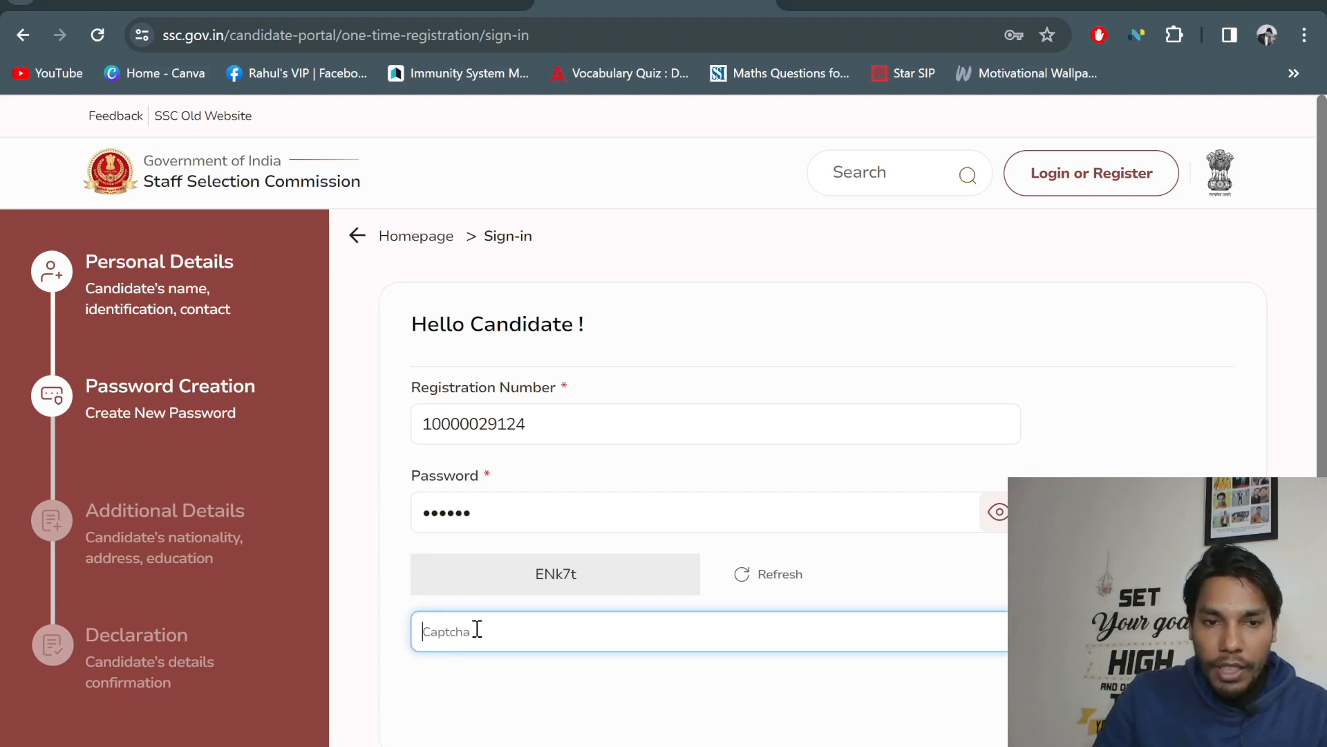
{"action": "type", "text": "ENk"}
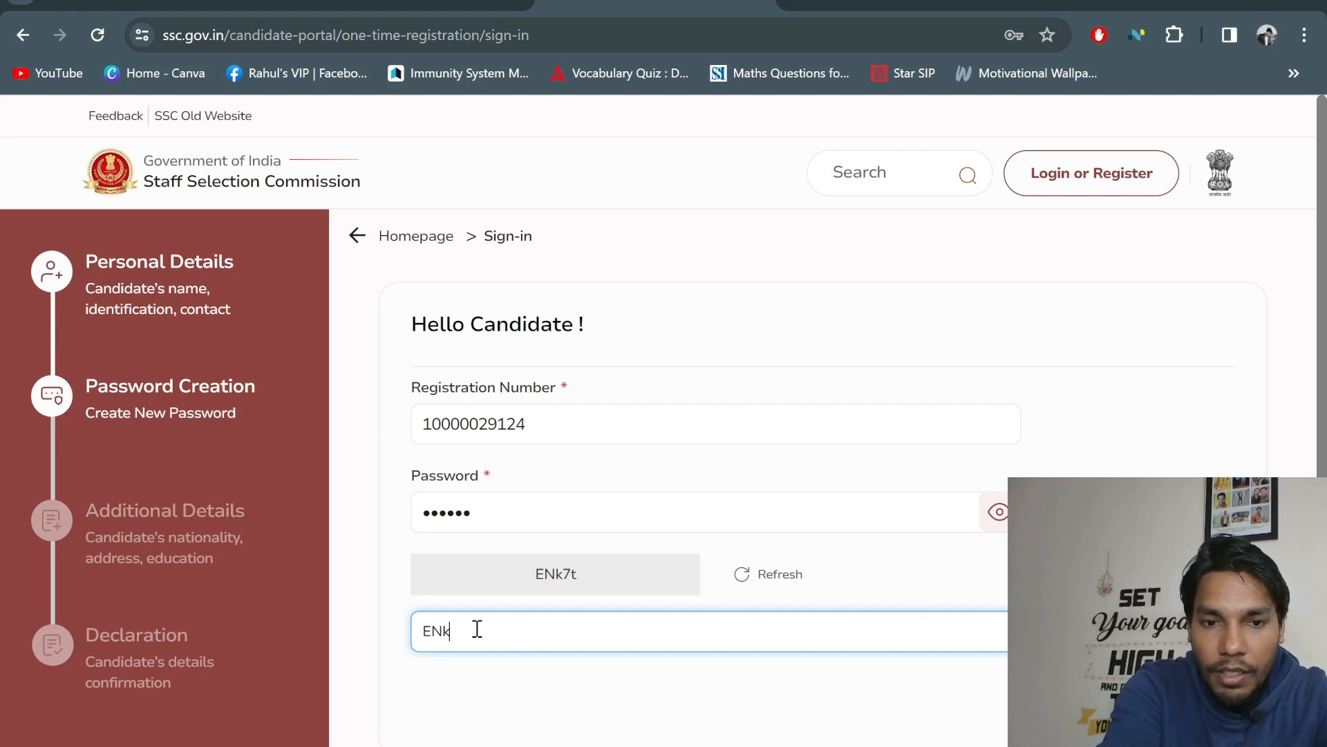
{"action": "type", "text": "7t"}
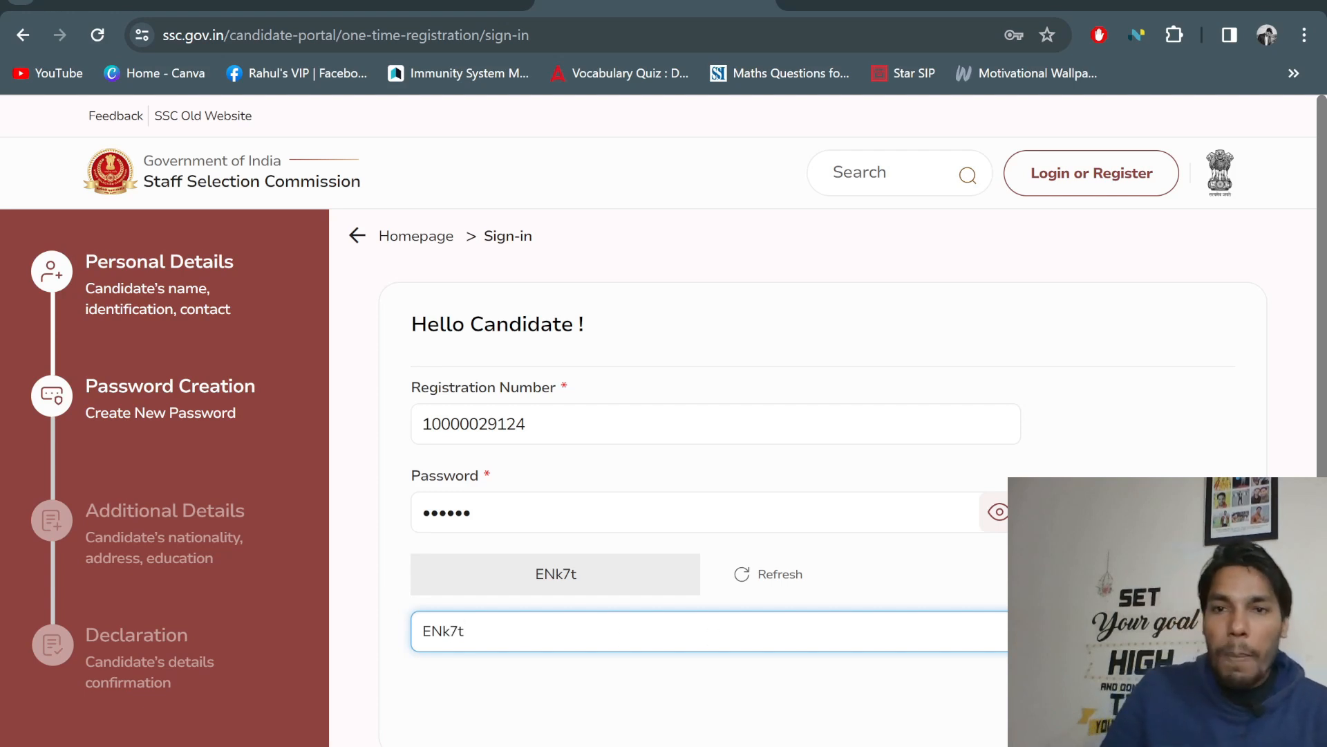
{"action": "key", "text": "Return"}
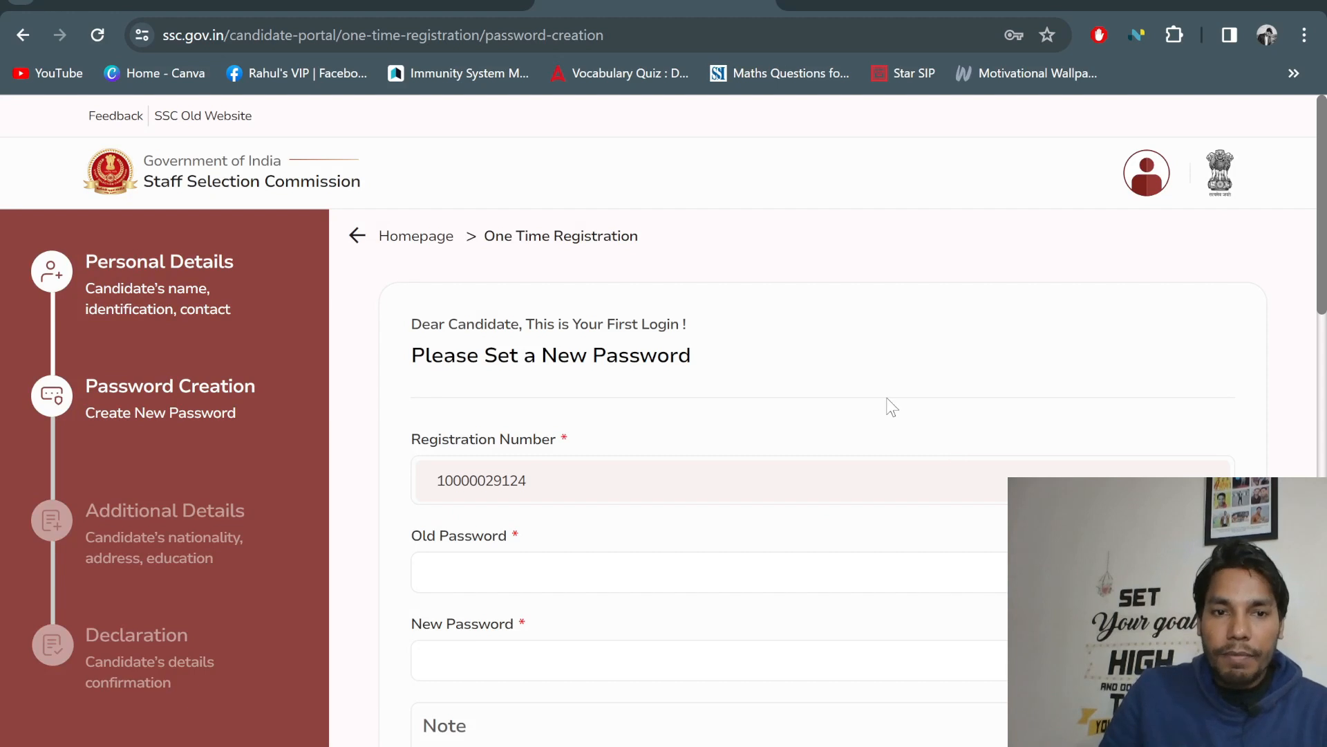
{"action": "scroll", "coordinate": [899, 376], "scroll_direction": "down", "scroll_amount": 4}
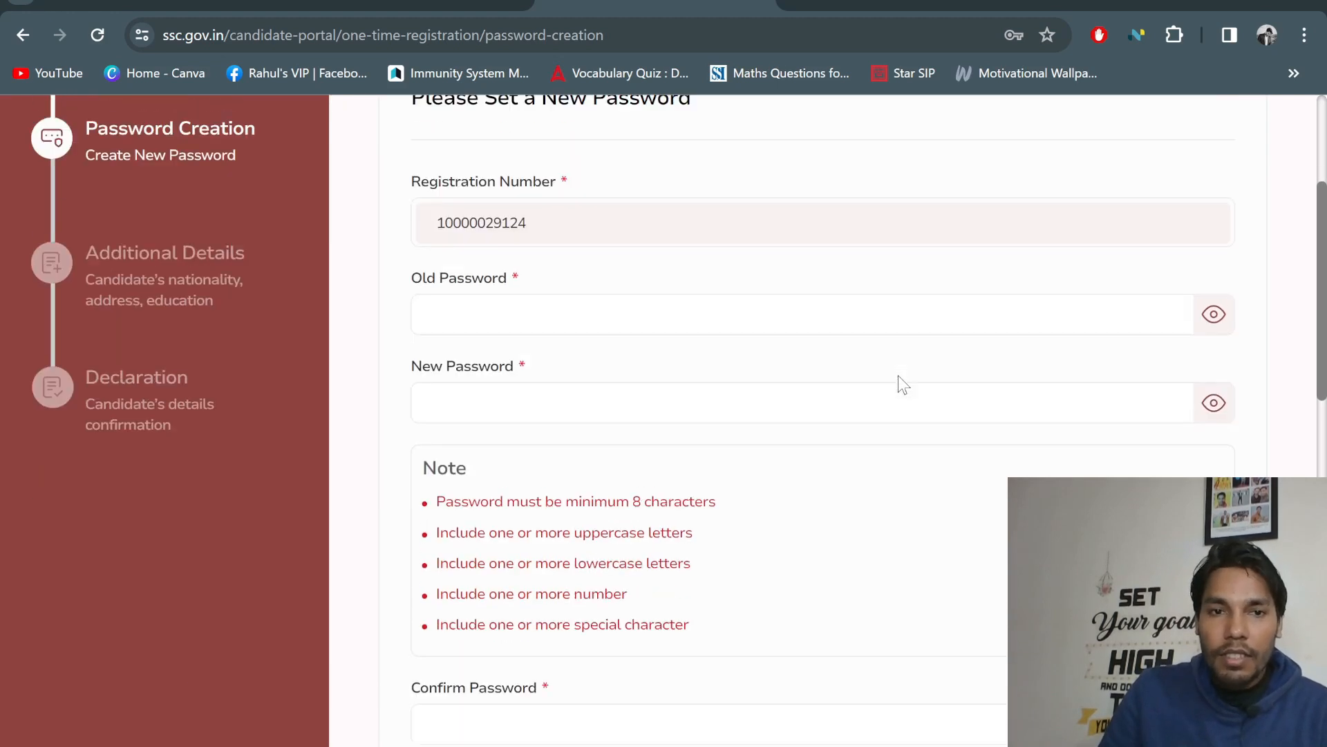
{"action": "scroll", "coordinate": [885, 381], "scroll_direction": "up", "scroll_amount": 1}
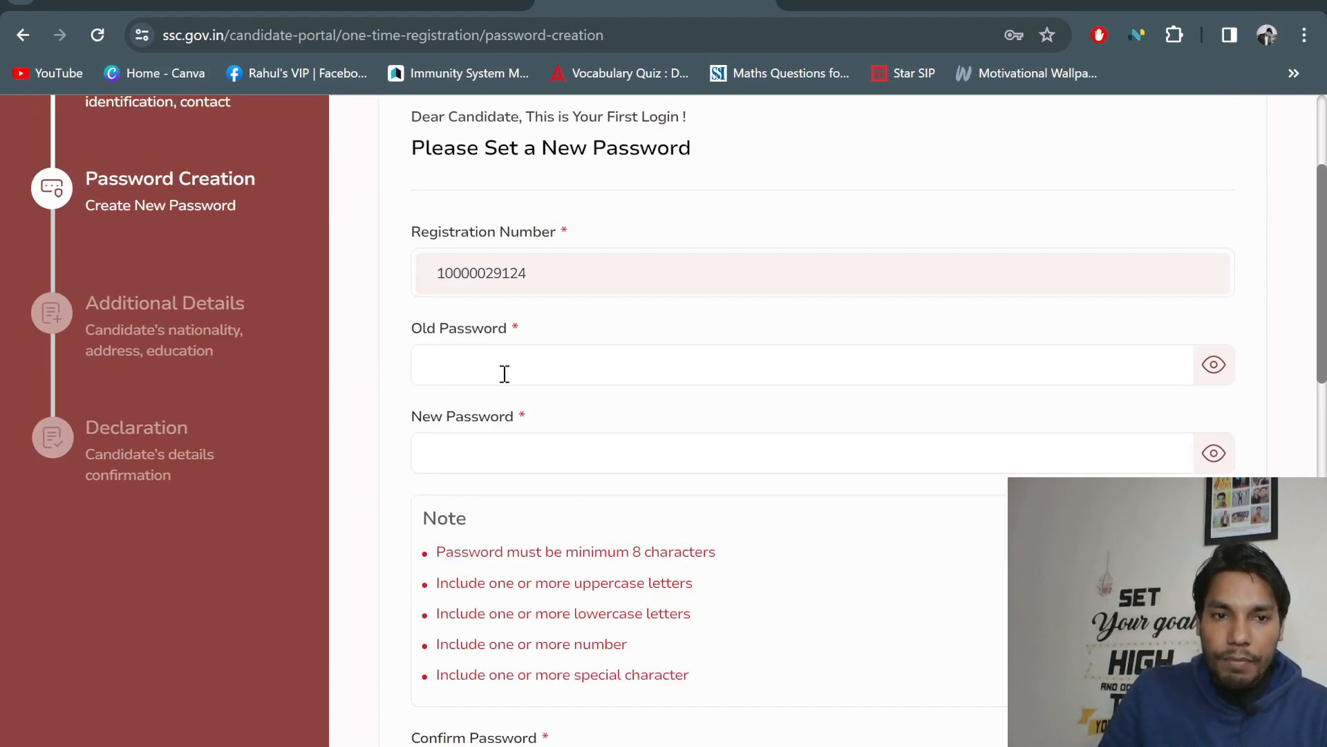
{"action": "scroll", "coordinate": [502, 375], "scroll_direction": "up", "scroll_amount": 2}
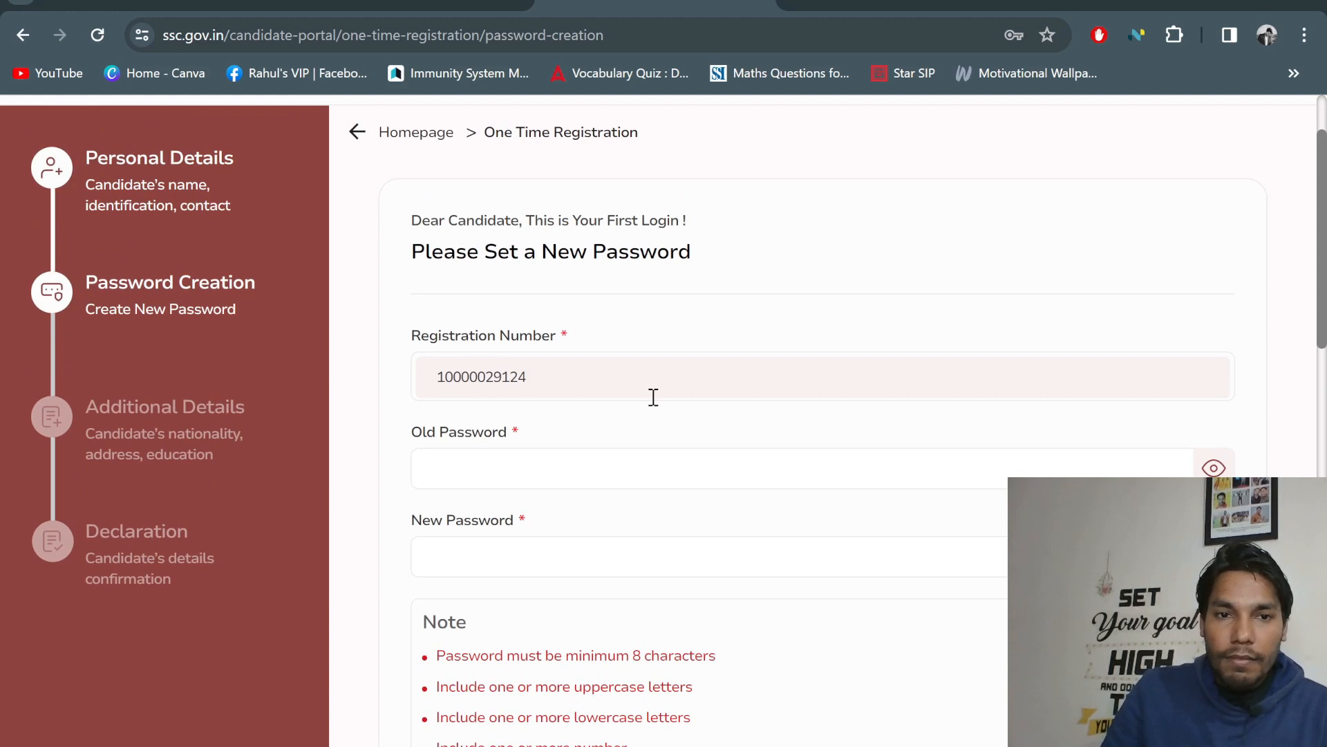
{"action": "scroll", "coordinate": [636, 413], "scroll_direction": "down", "scroll_amount": 3}
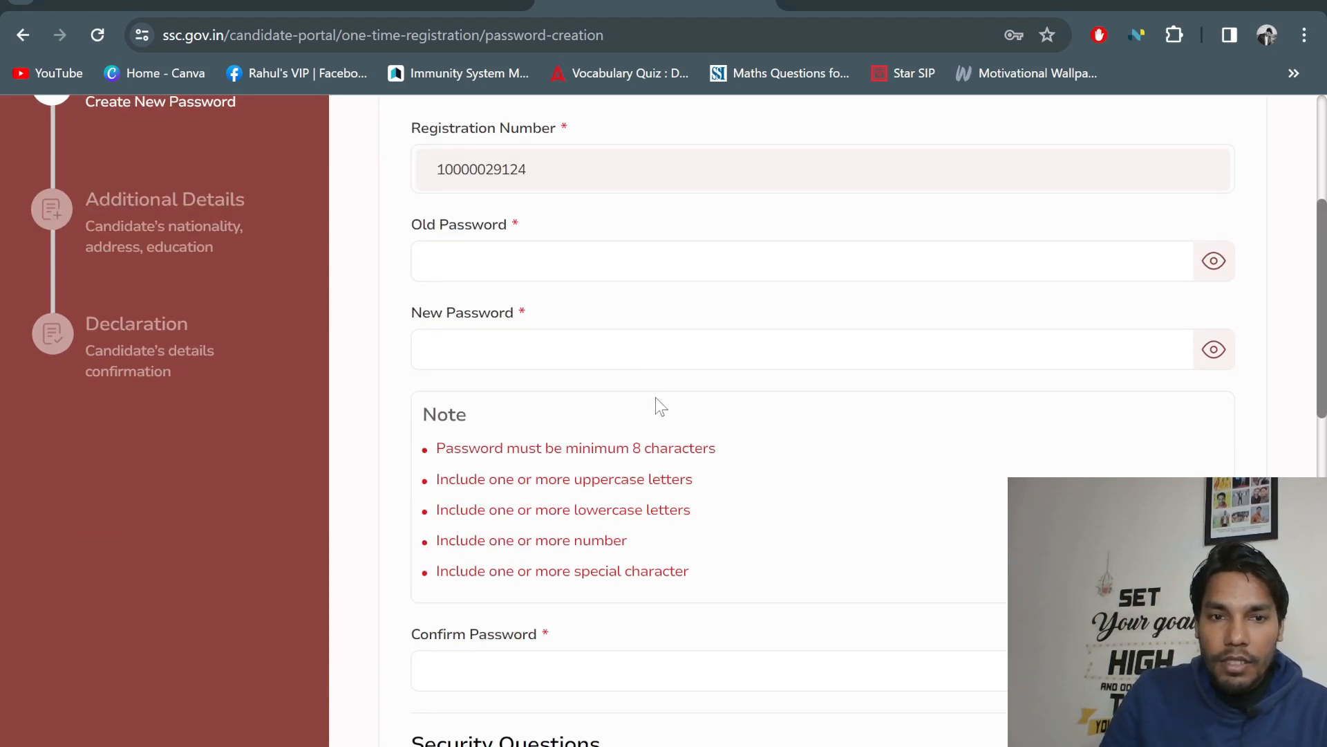
{"action": "scroll", "coordinate": [656, 403], "scroll_direction": "down", "scroll_amount": 6}
{"action": "scroll", "coordinate": [657, 399], "scroll_direction": "up", "scroll_amount": 7}
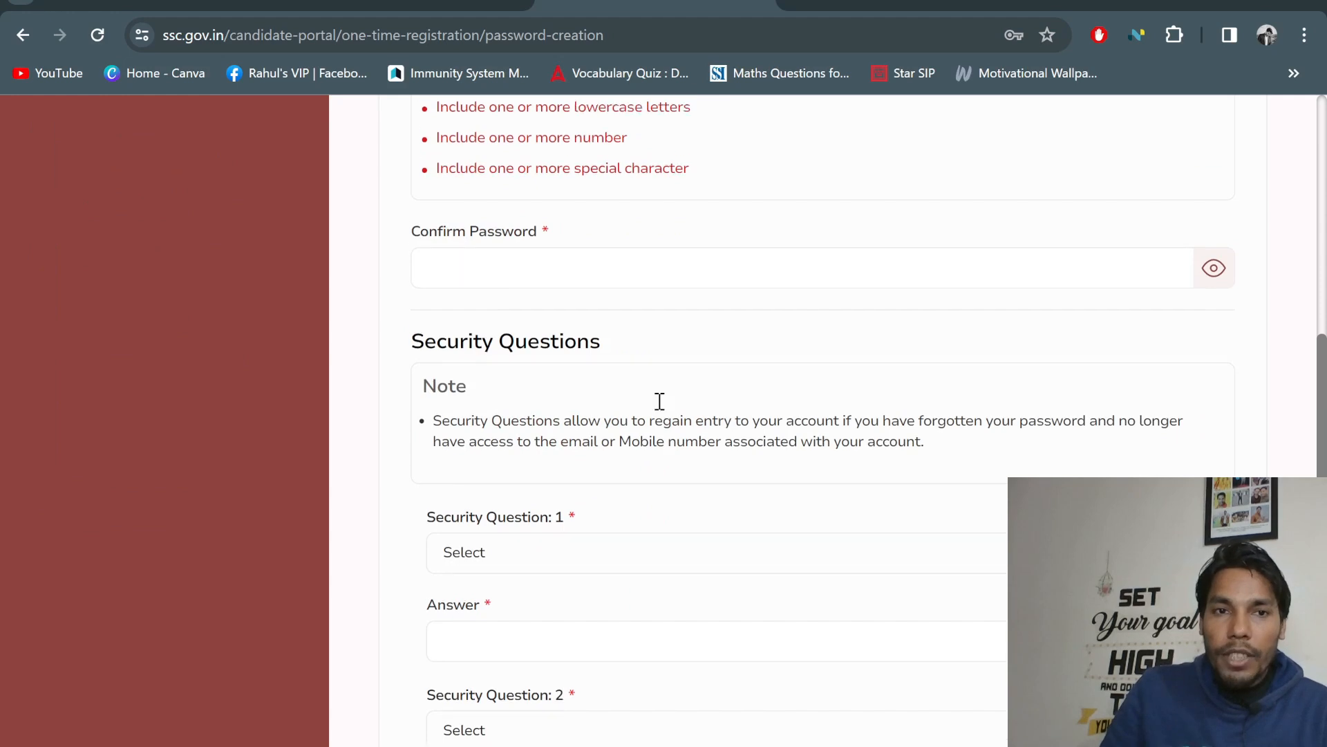
{"action": "scroll", "coordinate": [656, 406], "scroll_direction": "up", "scroll_amount": 3}
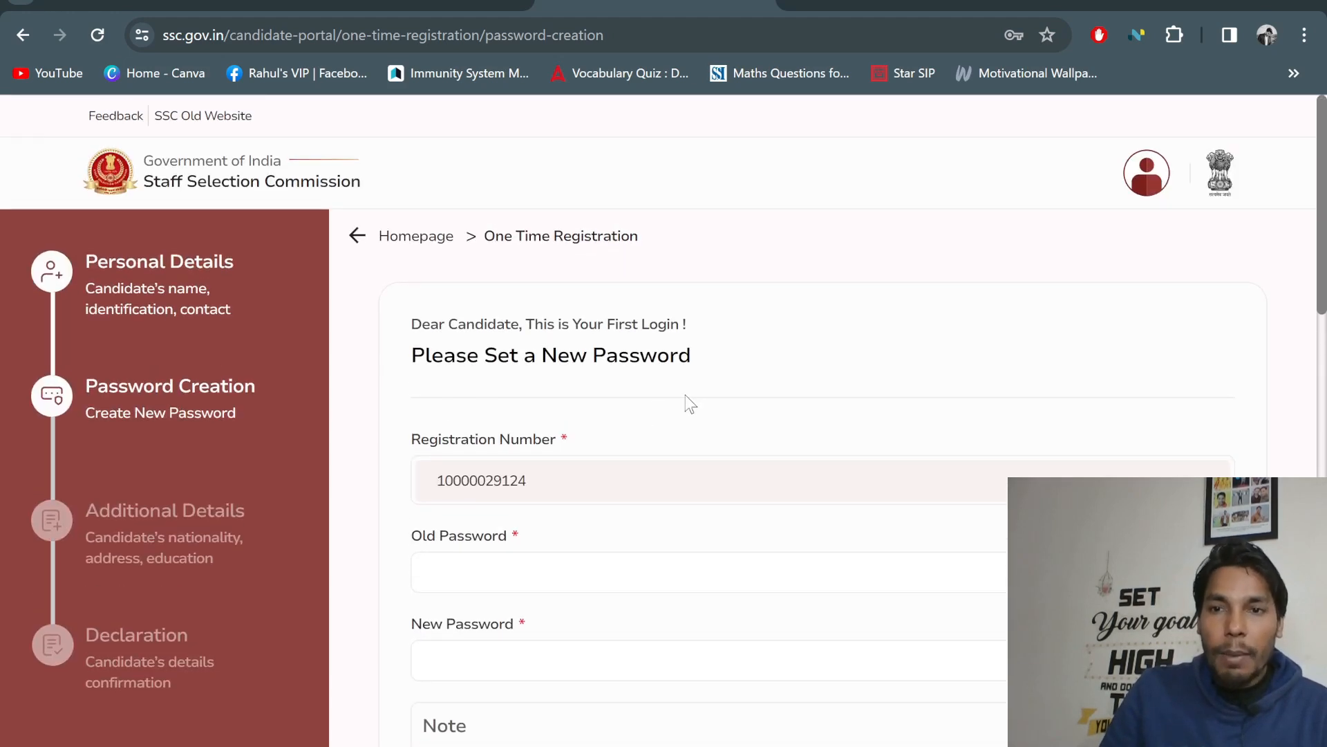
{"action": "scroll", "coordinate": [686, 398], "scroll_direction": "down", "scroll_amount": 10}
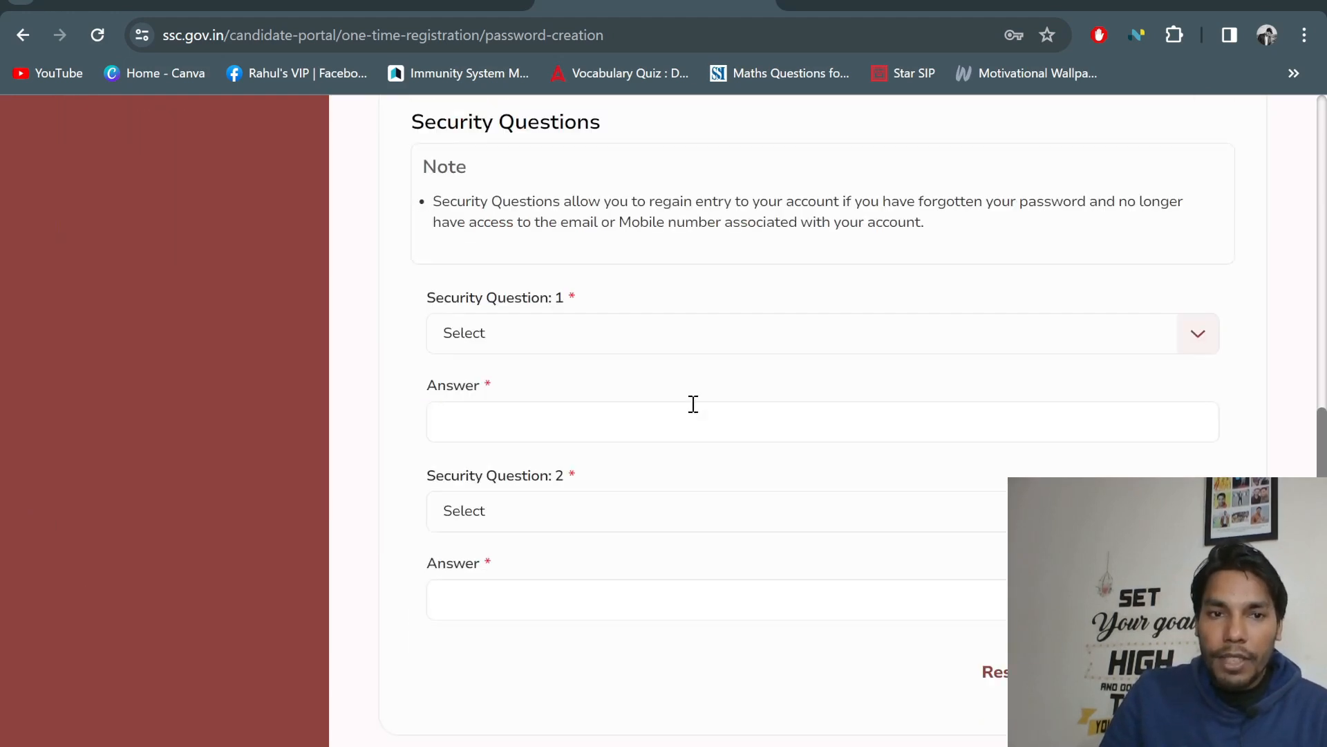
{"action": "scroll", "coordinate": [694, 403], "scroll_direction": "up", "scroll_amount": 8}
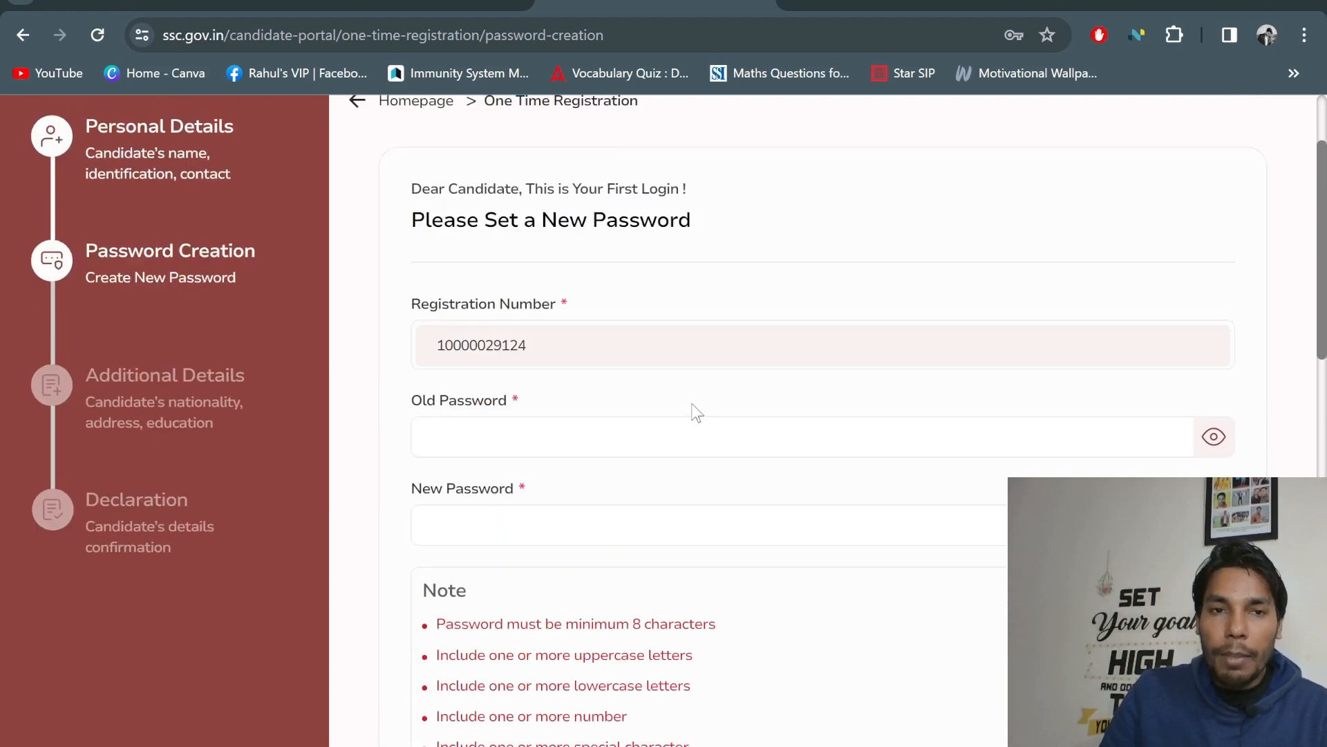
{"action": "left_click", "coordinate": [486, 467]}
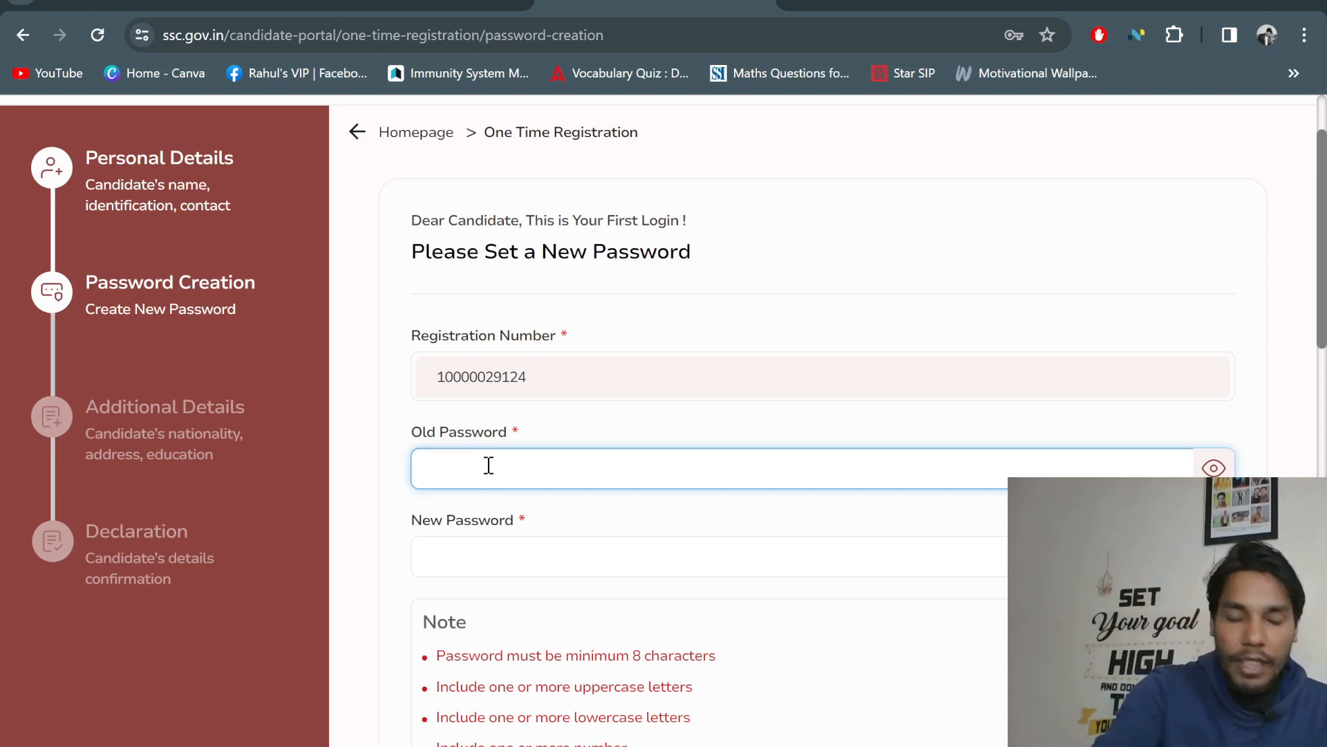
Enter the old password and a new password that satisfies all five password rules
{"action": "type", "text": "••"}
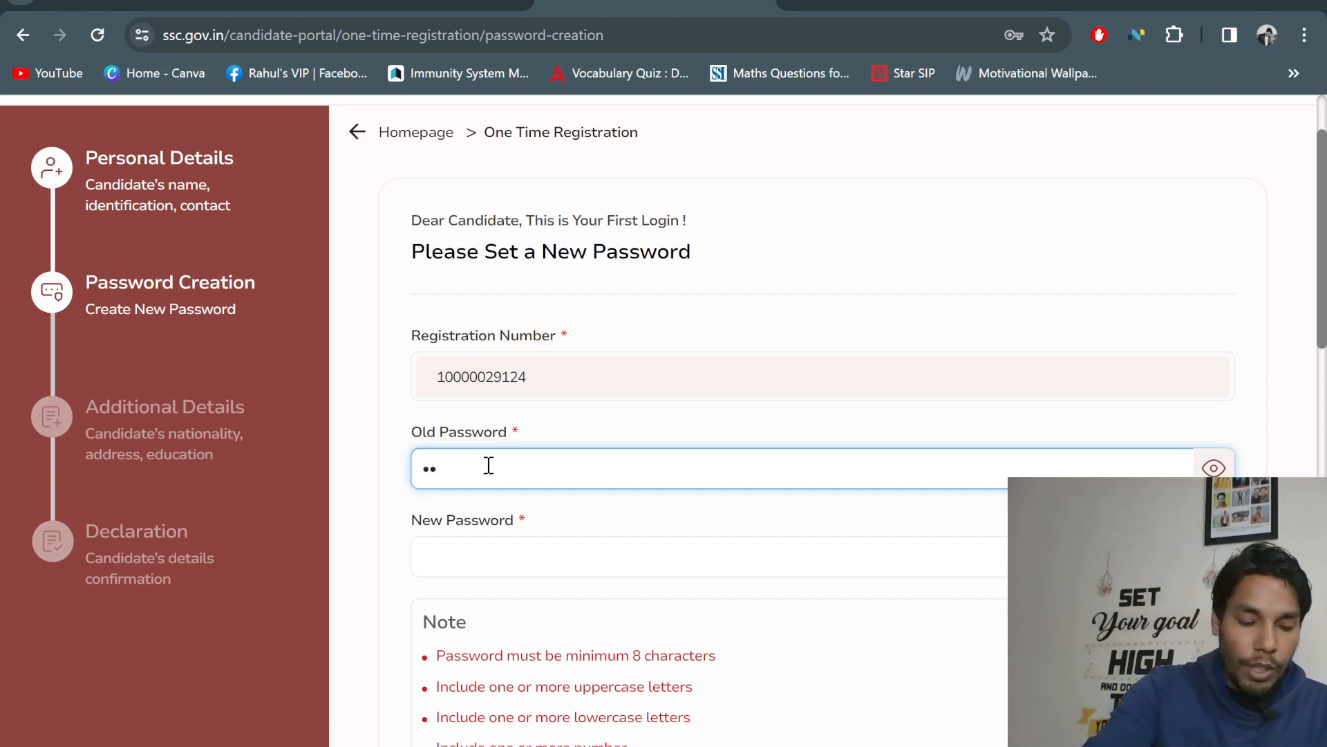
{"action": "type", "text": "•••"}
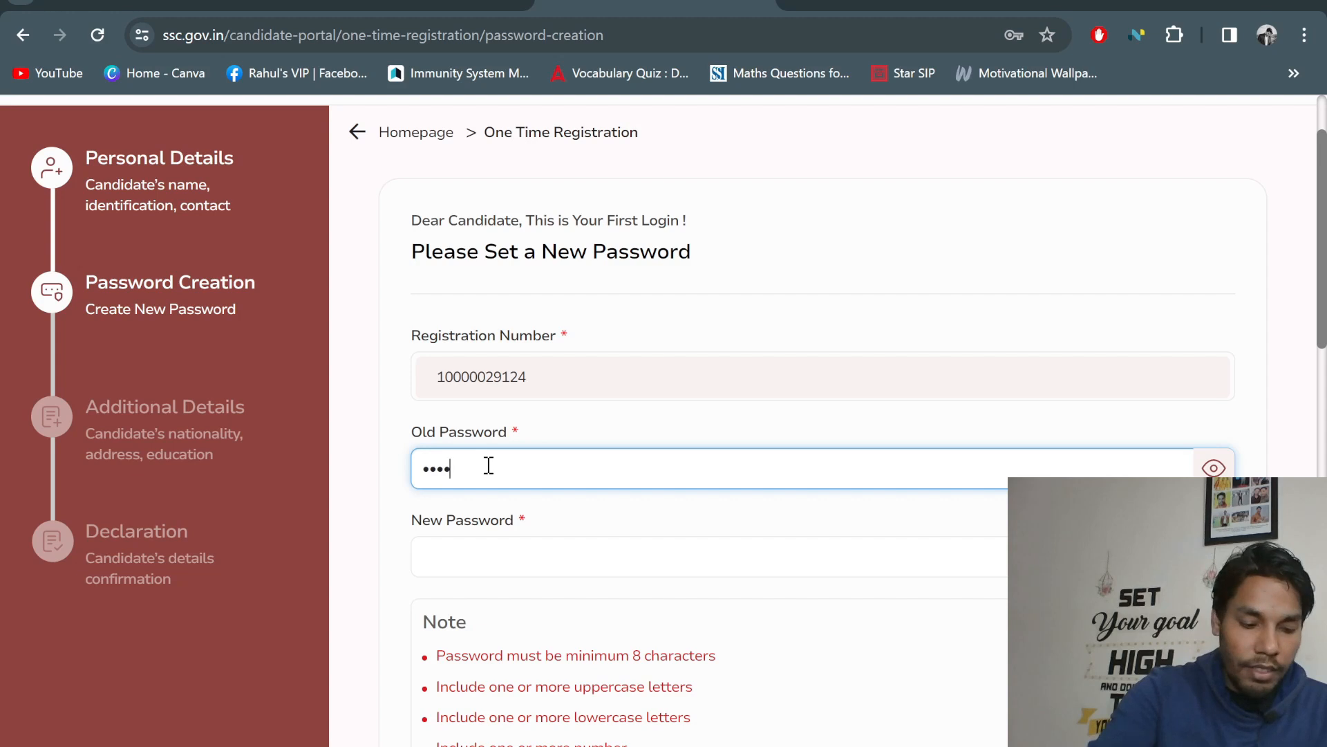
{"action": "type", "text": "•"}
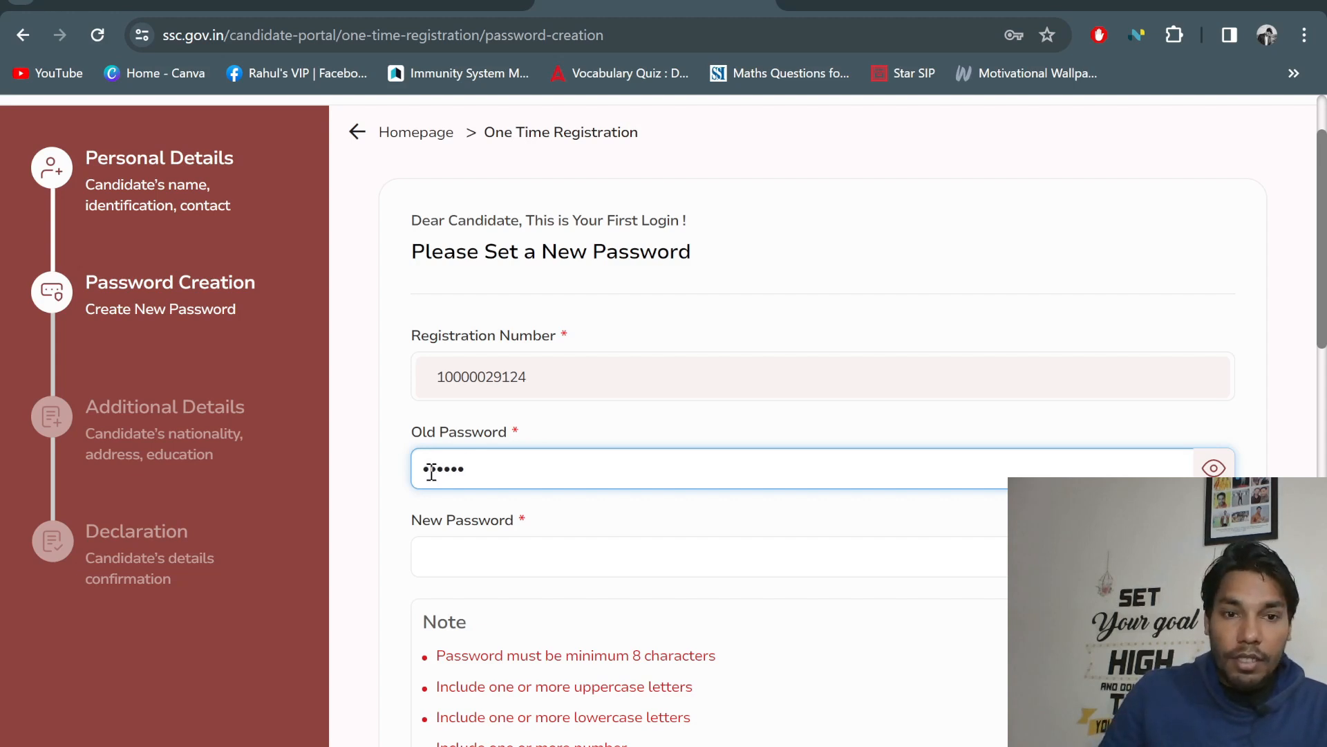
{"action": "left_click", "coordinate": [472, 572]}
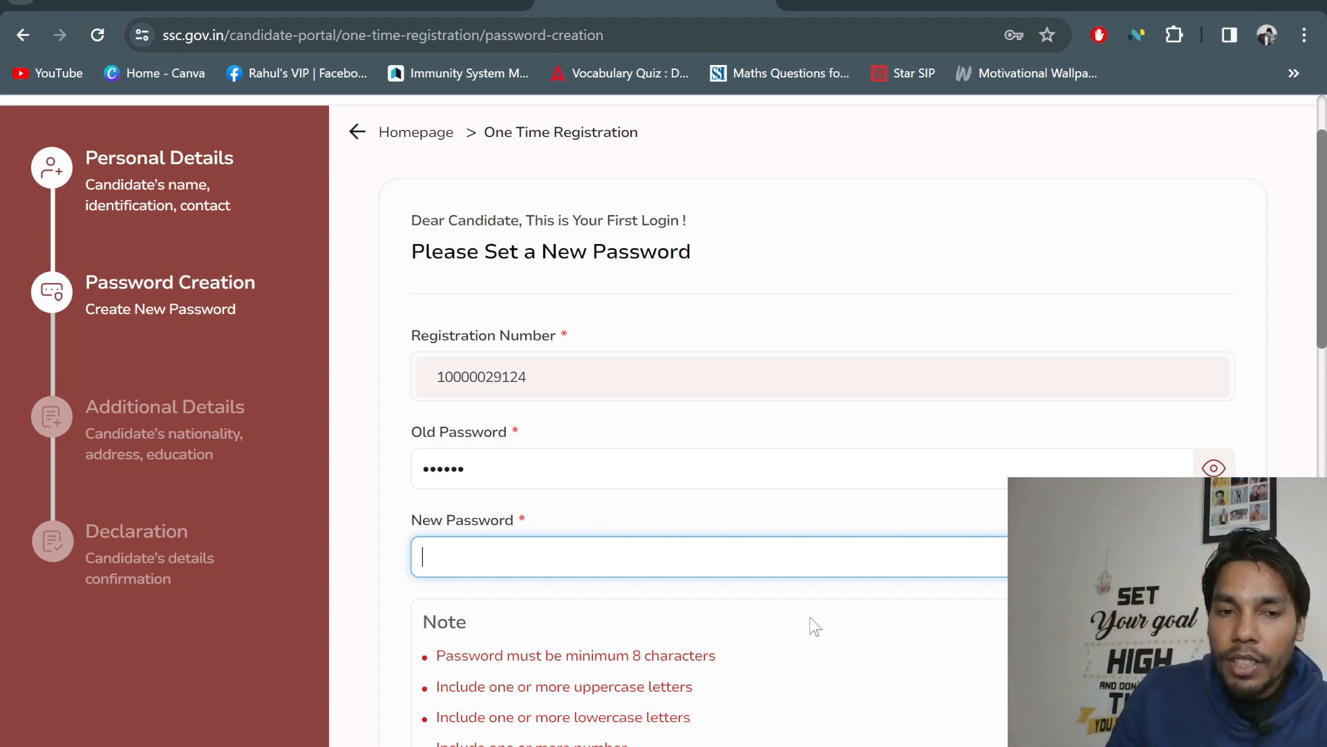
{"action": "scroll", "coordinate": [815, 626], "scroll_direction": "down", "scroll_amount": 1}
{"action": "scroll", "coordinate": [814, 626], "scroll_direction": "up", "scroll_amount": 2}
{"action": "scroll", "coordinate": [814, 626], "scroll_direction": "down", "scroll_amount": 2}
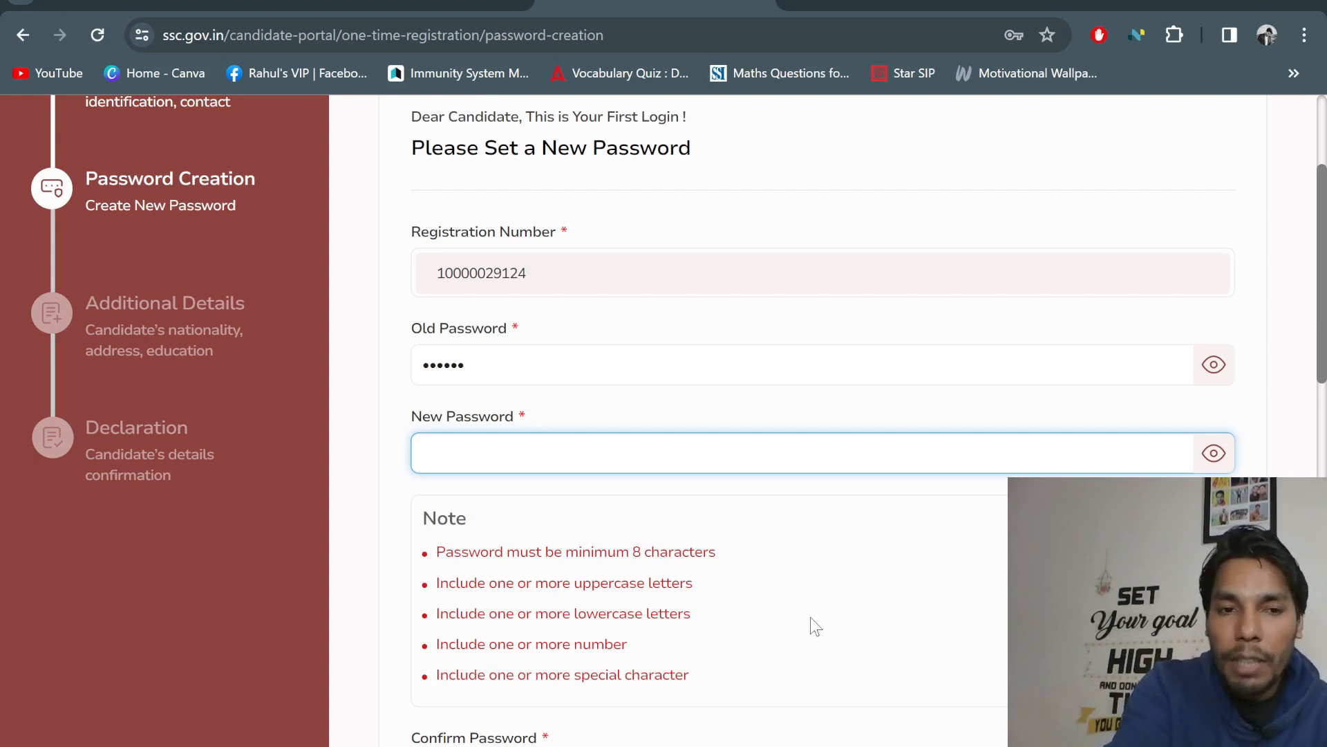
{"action": "type", "text": "••@"}
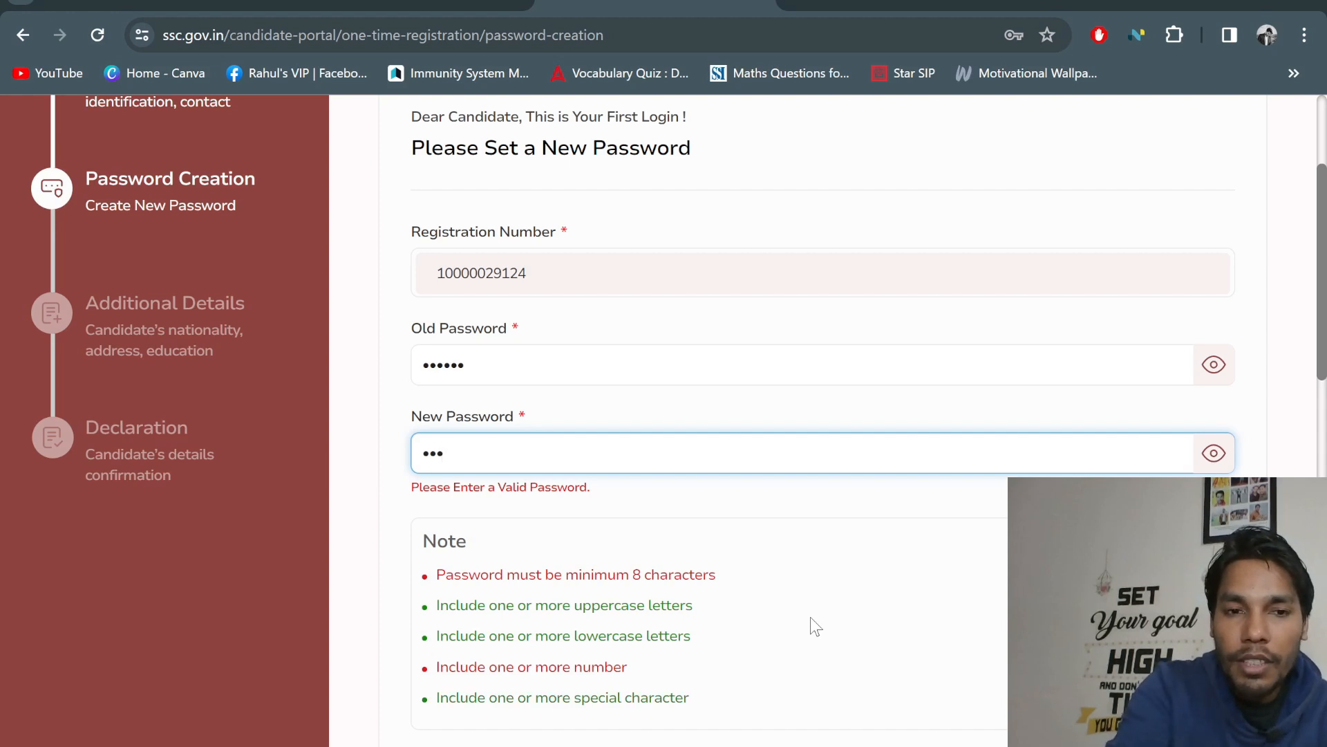
{"action": "type", "text": "•••••••"}
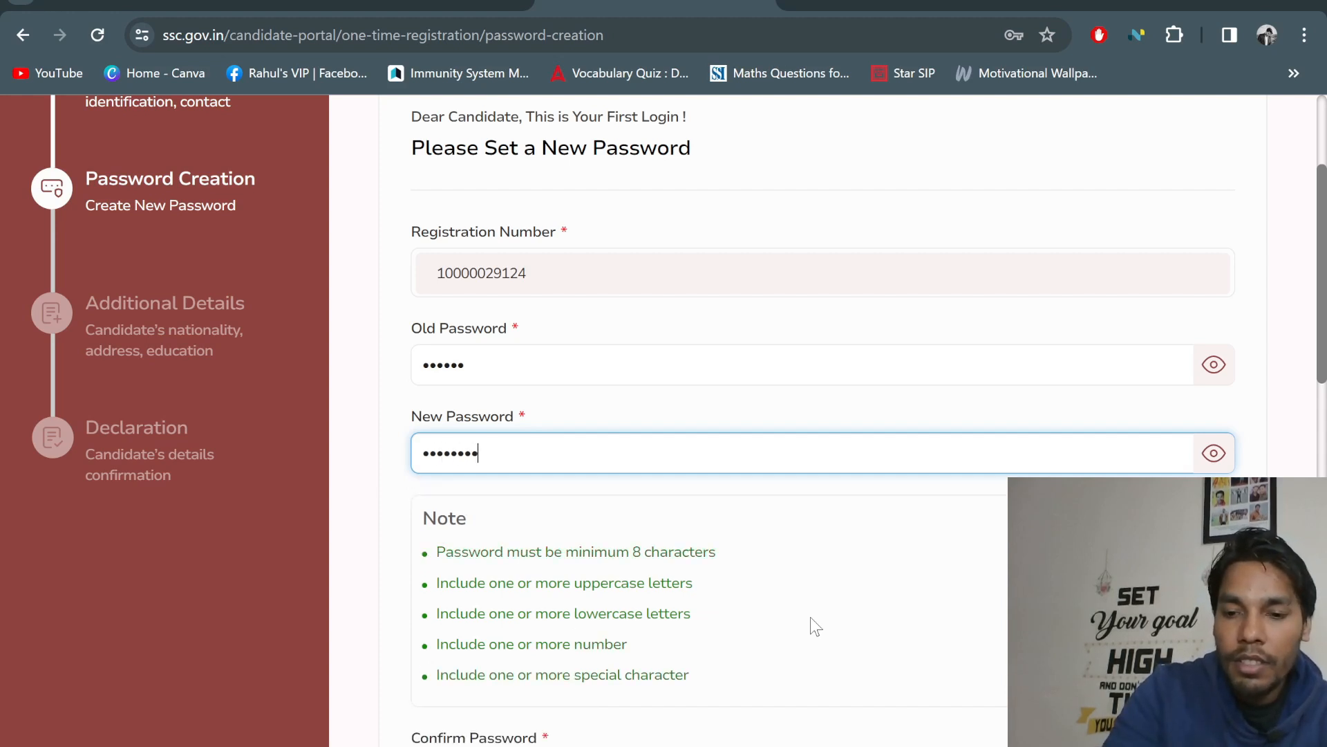
{"action": "type", "text": "•"}
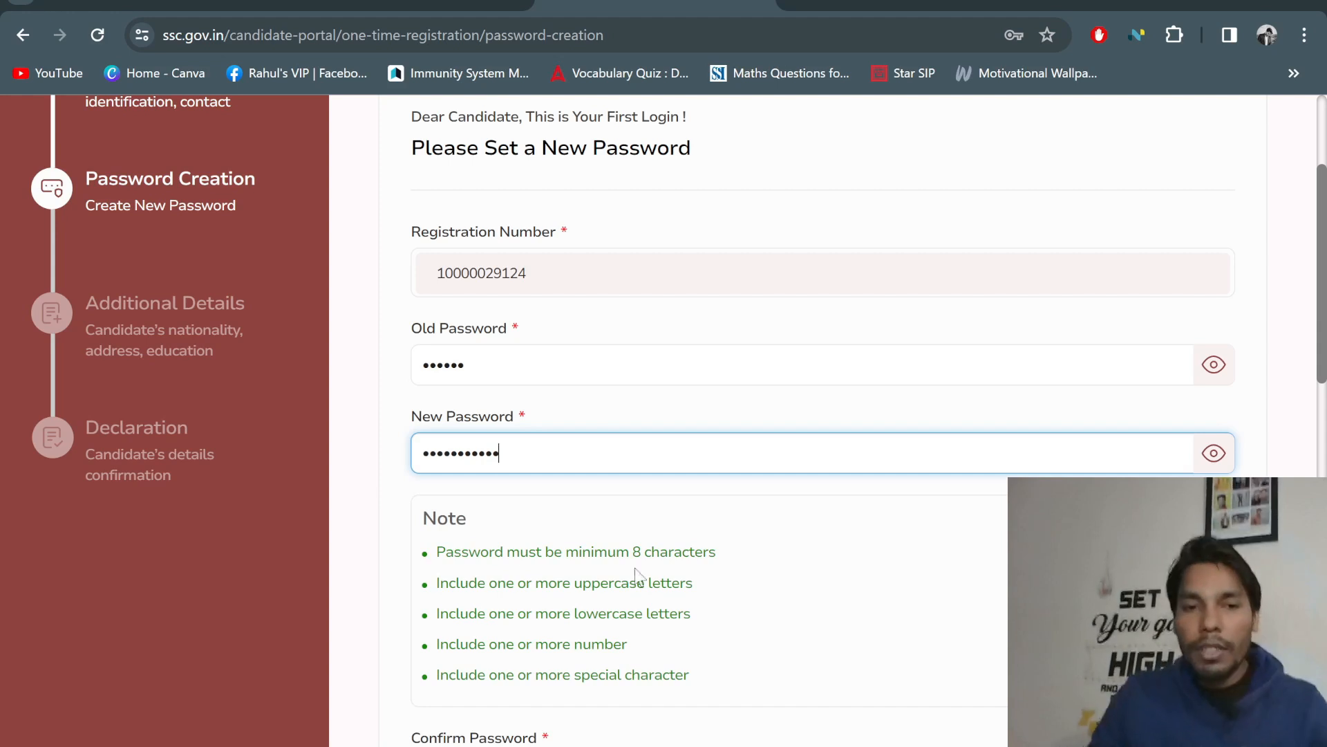
{"action": "scroll", "coordinate": [544, 591], "scroll_direction": "down", "scroll_amount": 1}
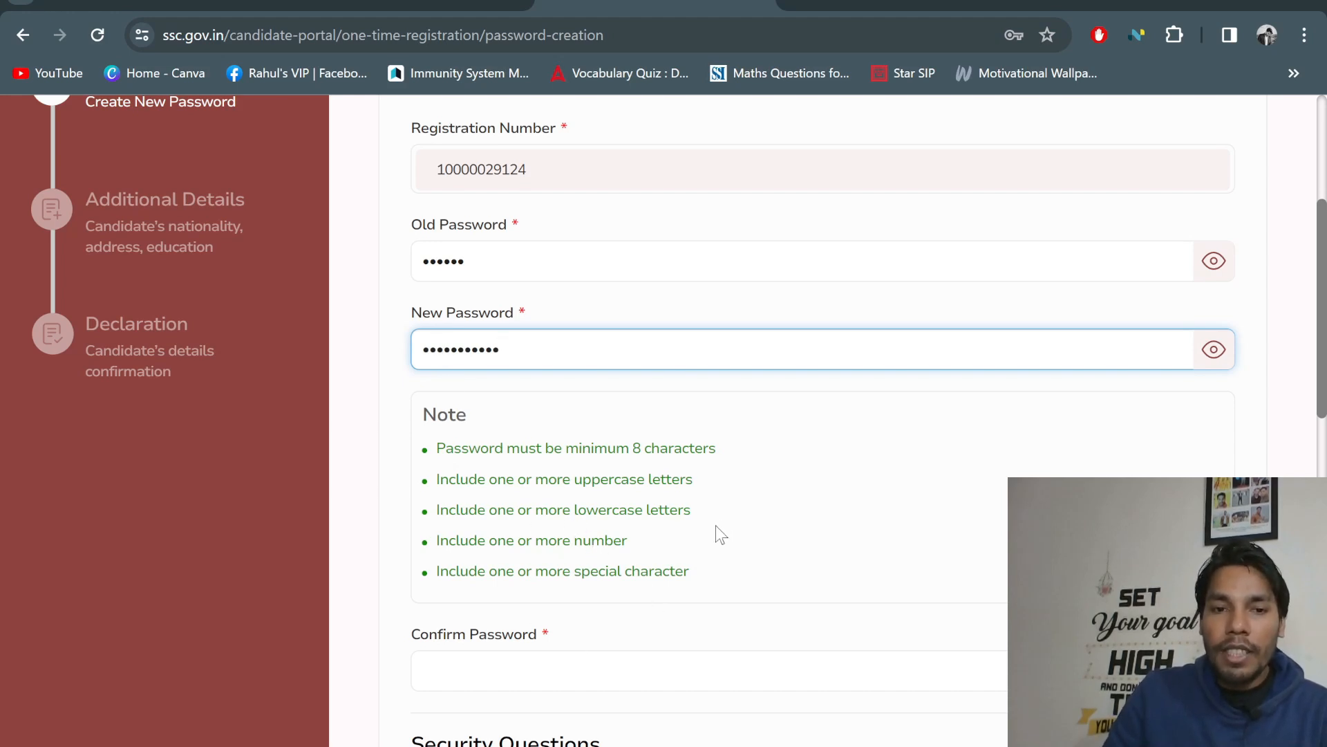
Retype the new password in the Confirm Password field so both match
{"action": "left_click", "coordinate": [491, 668]}
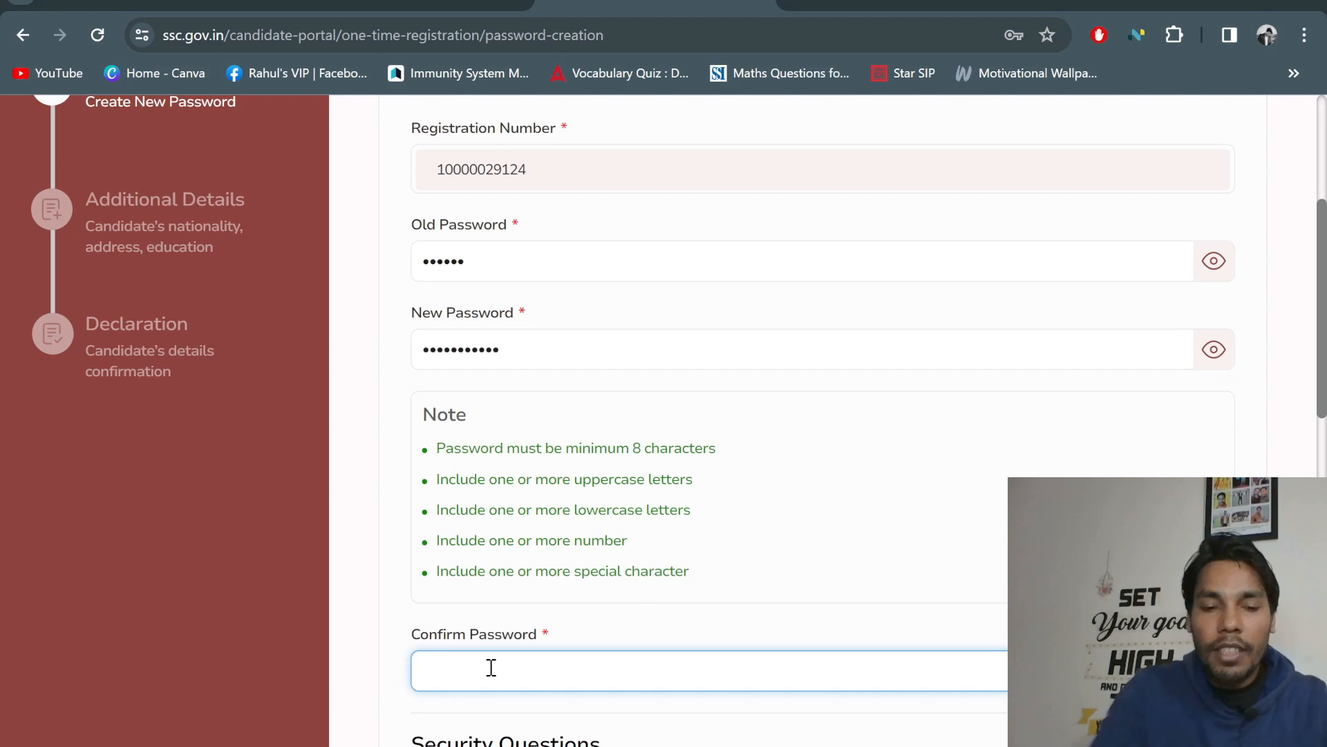
{"action": "type", "text": "••"}
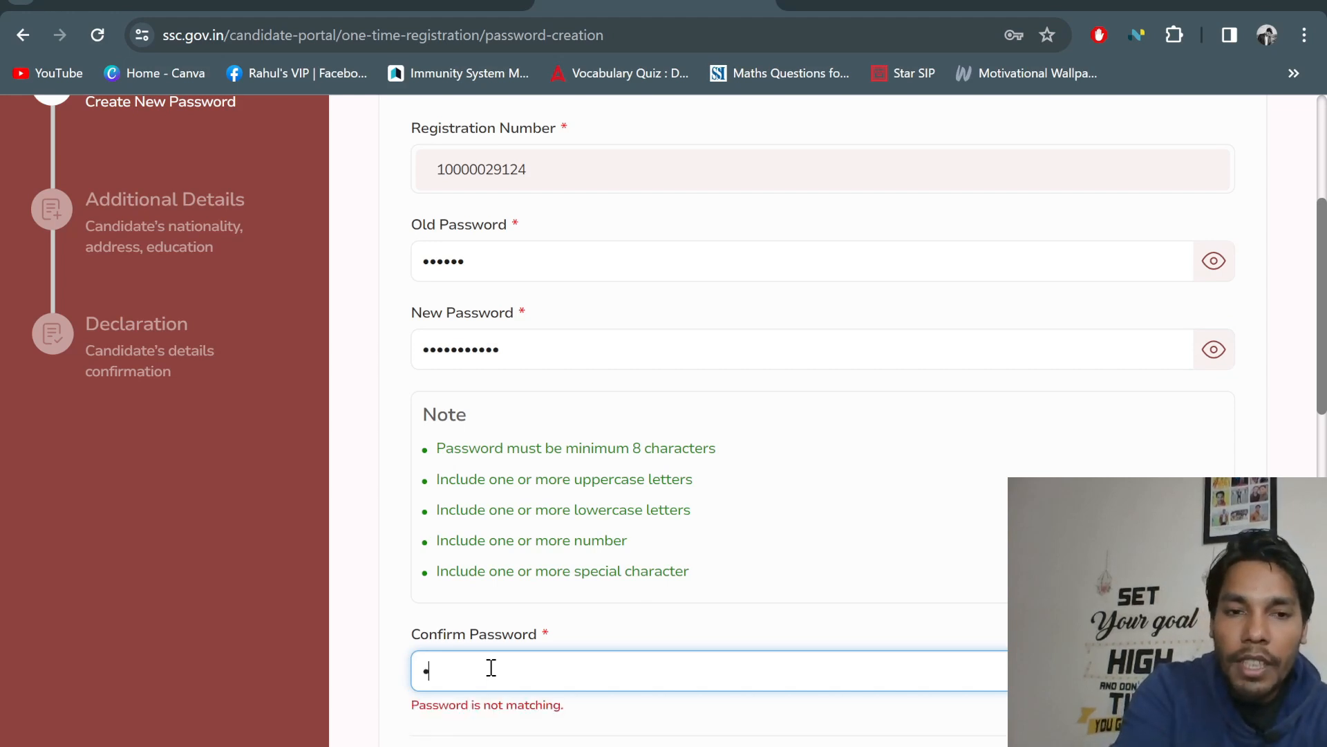
{"action": "type", "text": "•"}
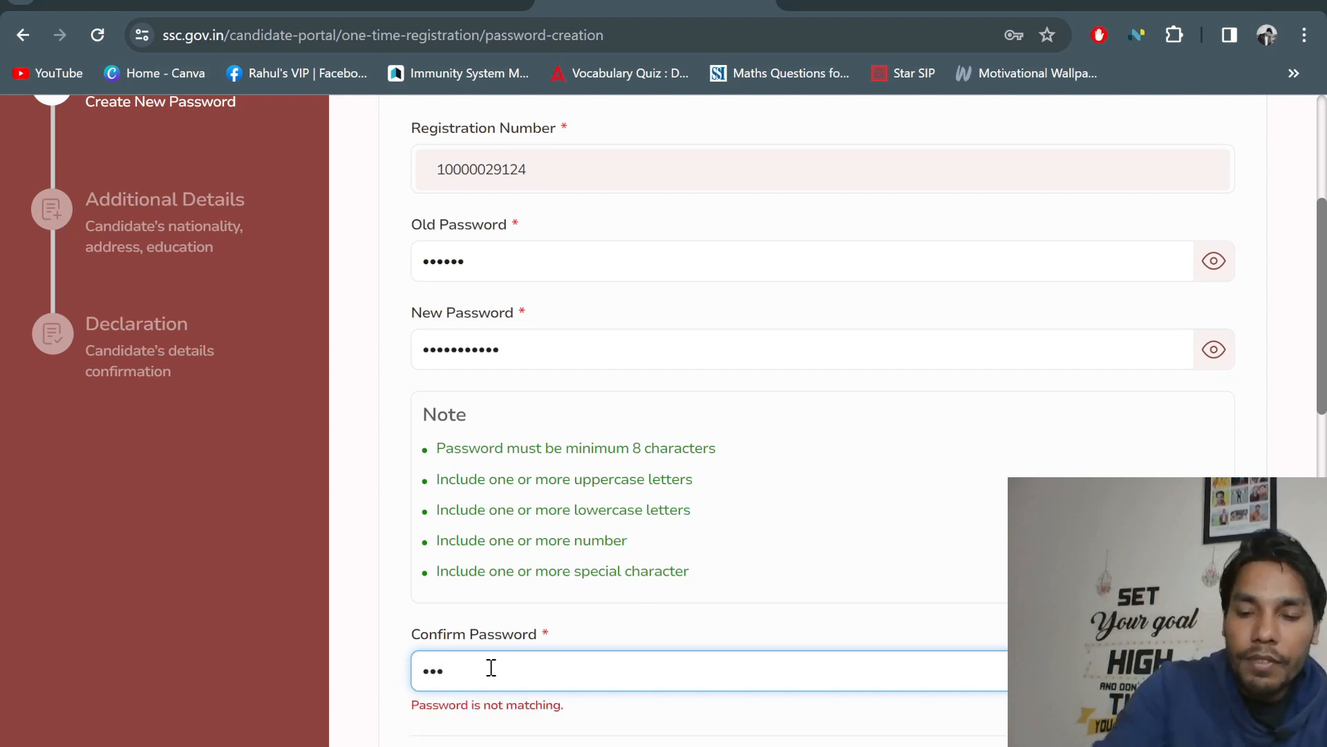
{"action": "type", "text": "•••••••••"}
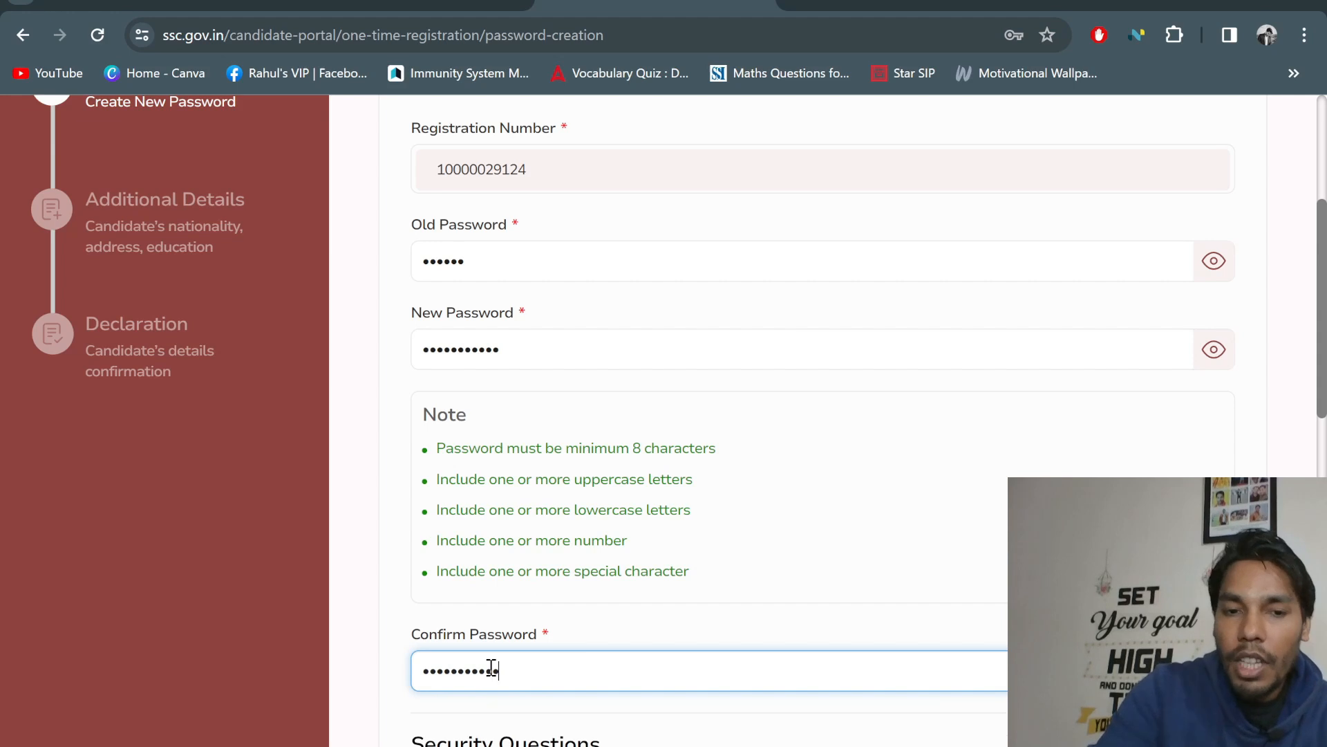
{"action": "scroll", "coordinate": [1145, 385], "scroll_direction": "down", "scroll_amount": 3}
{"action": "scroll", "coordinate": [1146, 384], "scroll_direction": "up", "scroll_amount": 2}
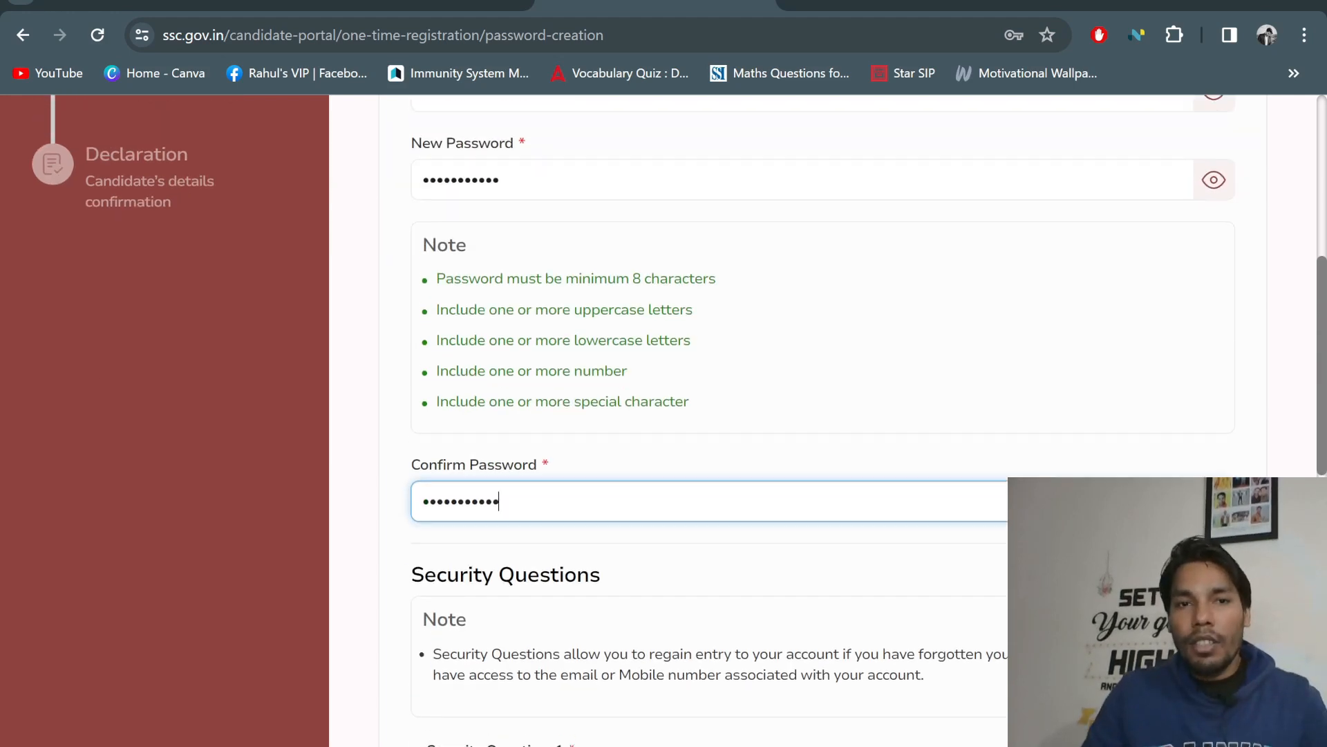
{"action": "scroll", "coordinate": [632, 504], "scroll_direction": "down", "scroll_amount": 5}
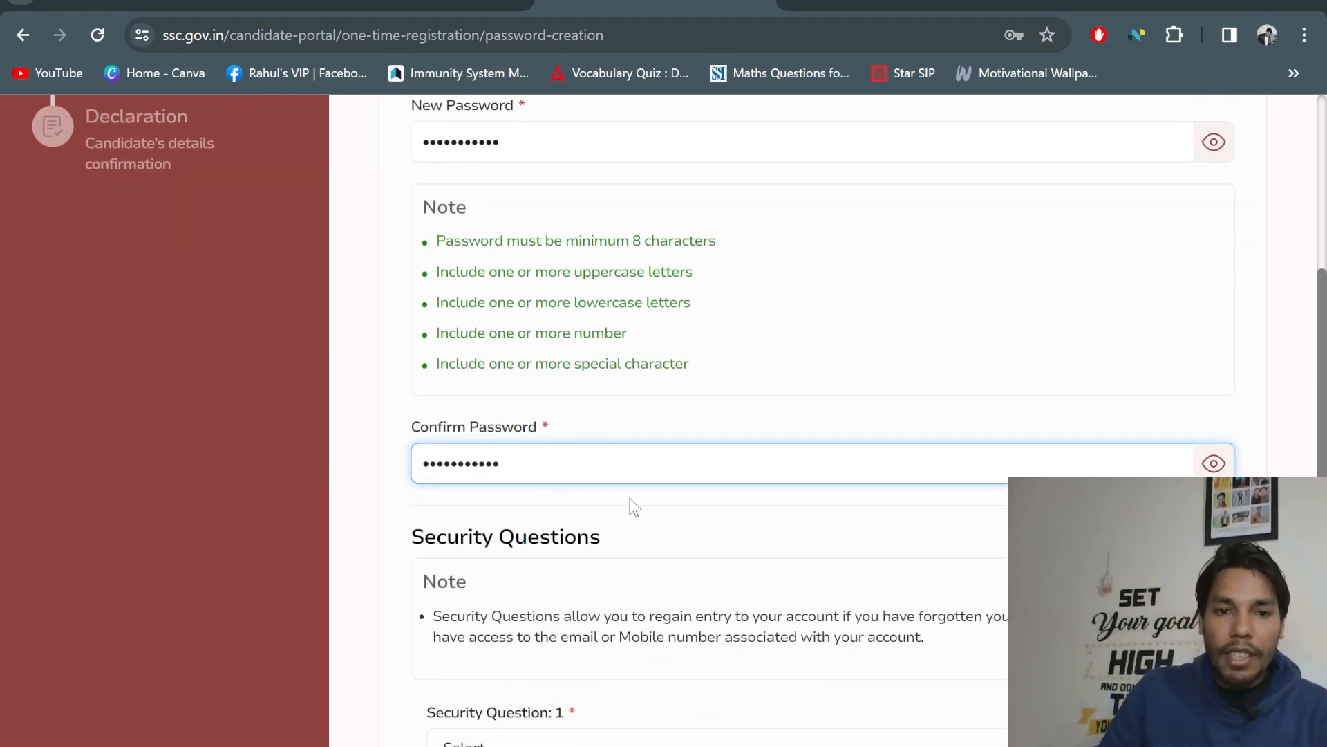
{"action": "scroll", "coordinate": [666, 507], "scroll_direction": "up", "scroll_amount": 5}
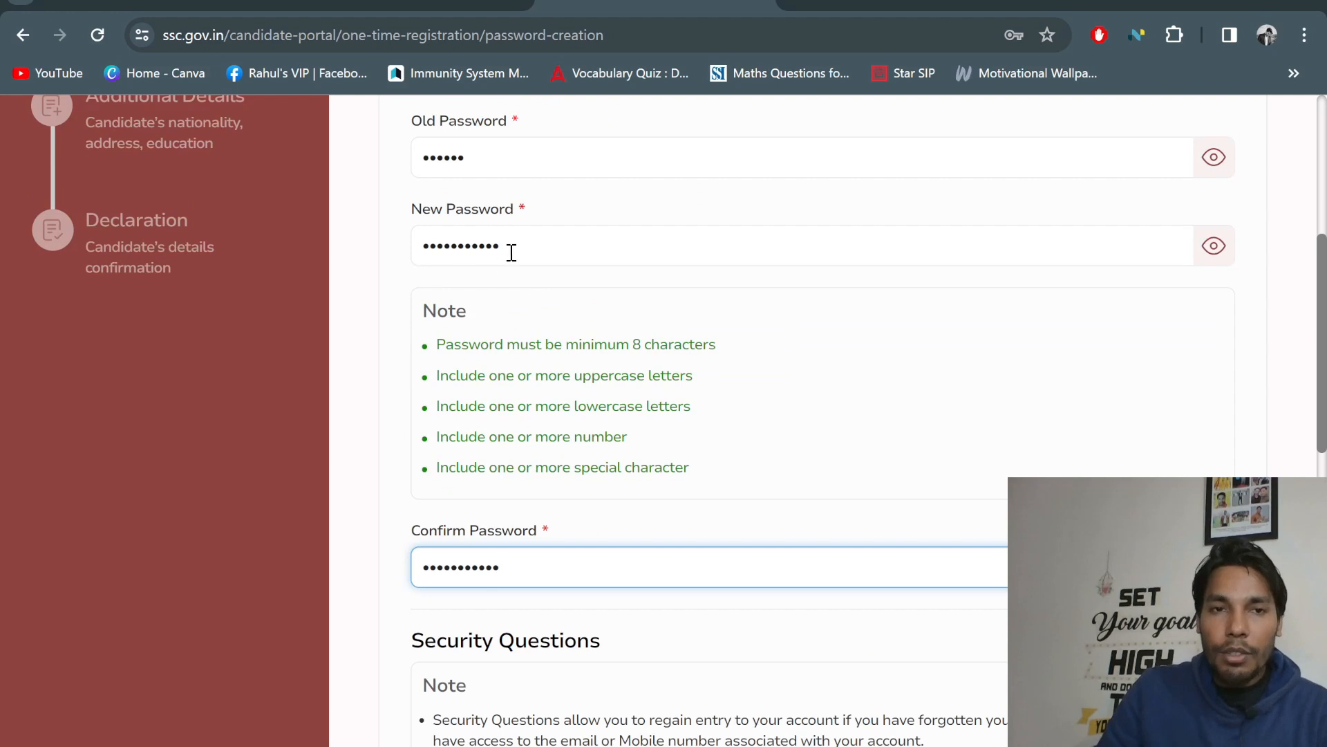
{"action": "scroll", "coordinate": [552, 387], "scroll_direction": "up", "scroll_amount": 3}
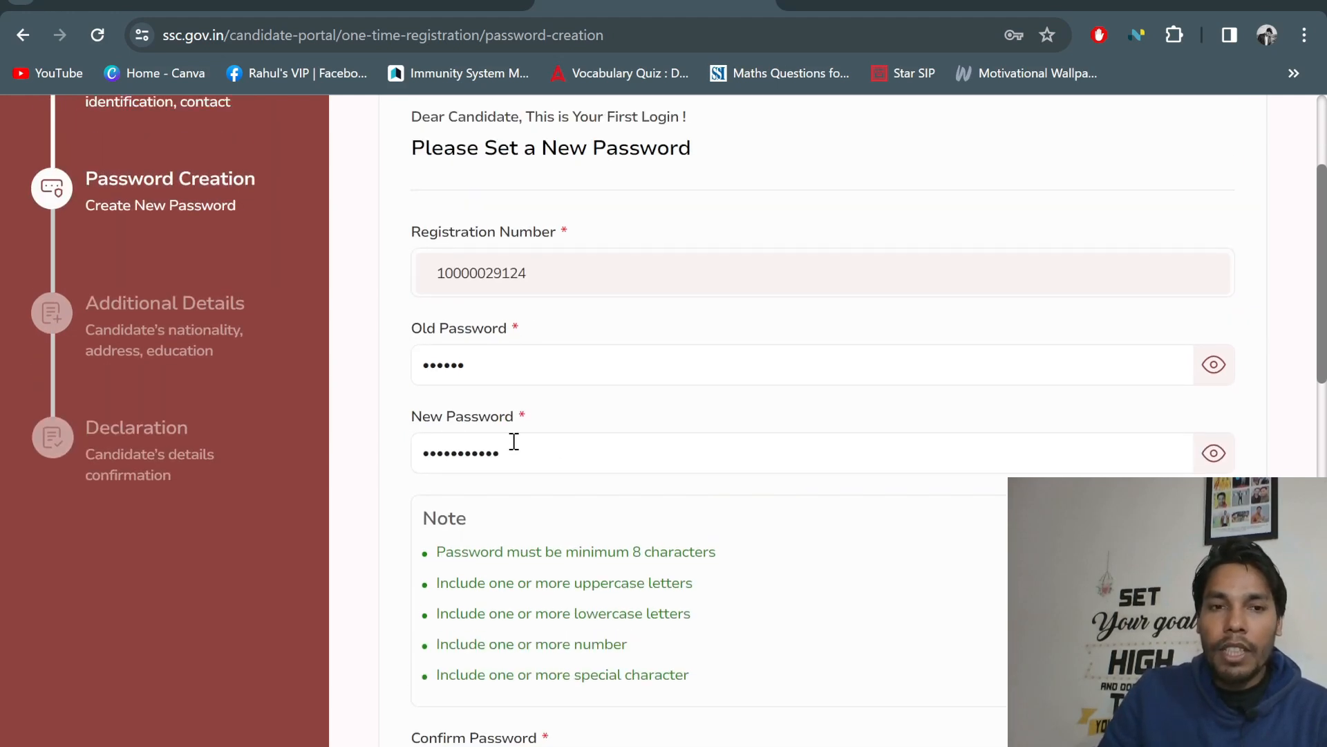
{"action": "scroll", "coordinate": [512, 441], "scroll_direction": "down", "scroll_amount": 2}
{"action": "left_click", "coordinate": [499, 670]}
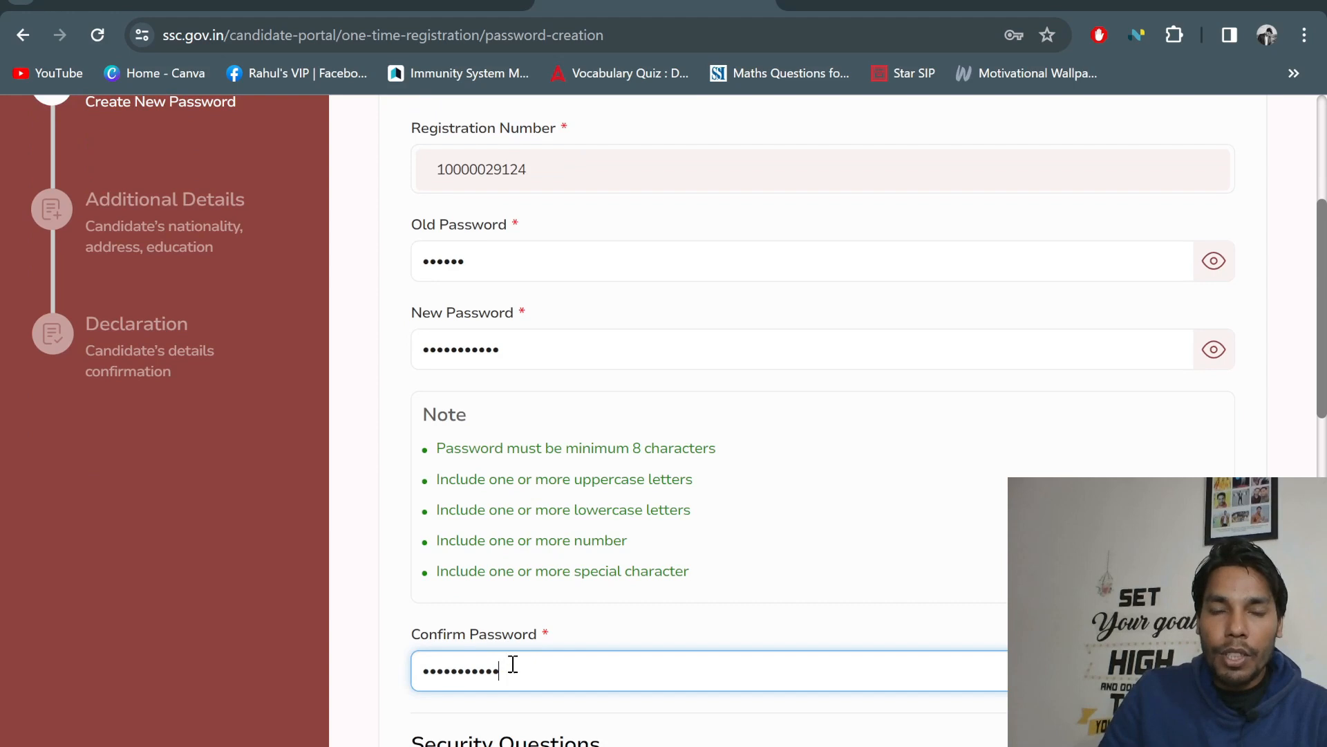
{"action": "scroll", "coordinate": [555, 324], "scroll_direction": "down", "scroll_amount": 3}
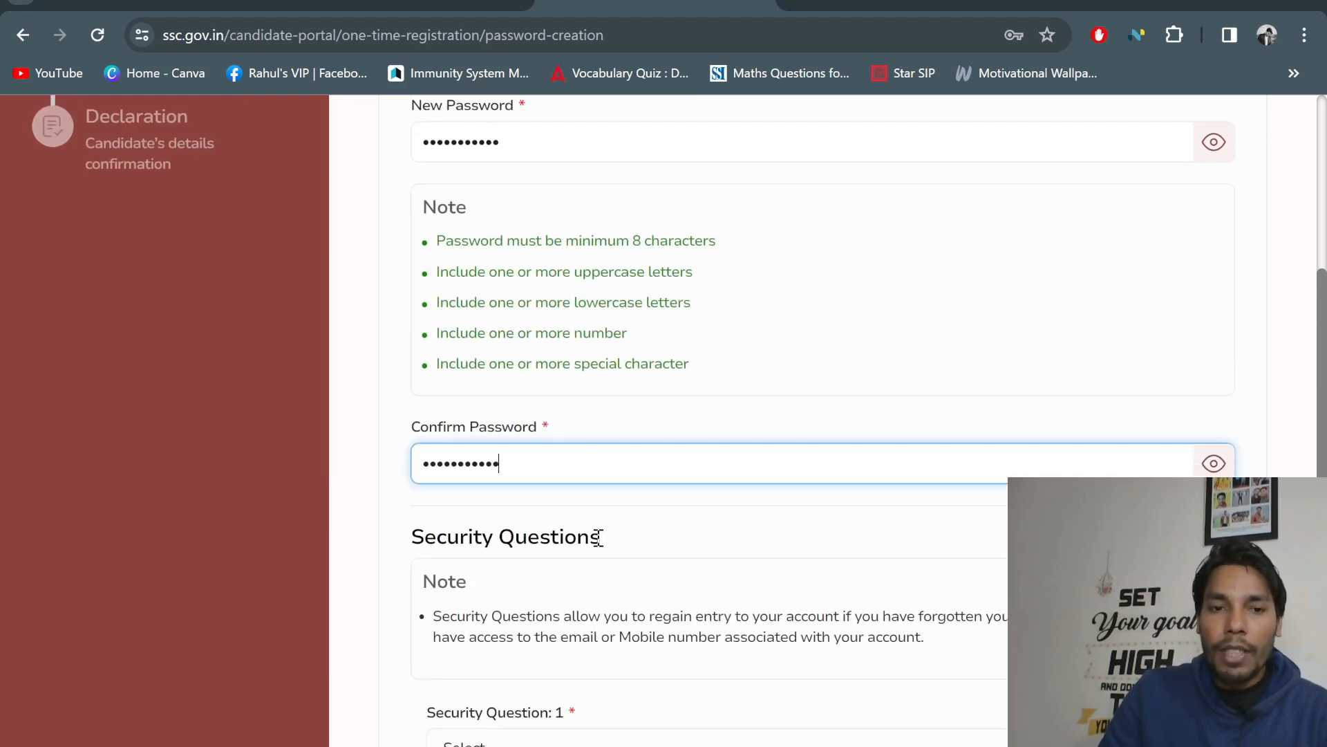
{"action": "scroll", "coordinate": [599, 536], "scroll_direction": "down", "scroll_amount": 2}
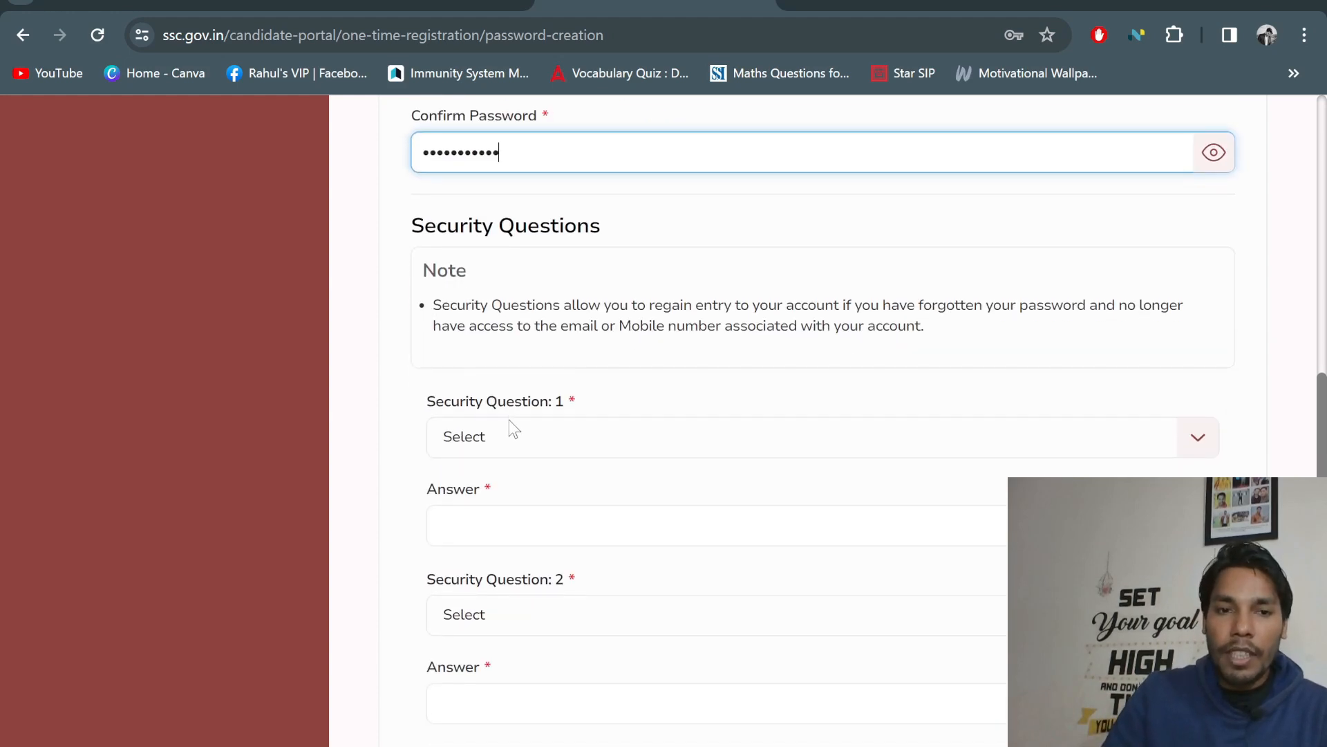
Choose 'What is your favorite movie?' as Security Question 1 and type its answer
{"action": "left_click", "coordinate": [573, 434]}
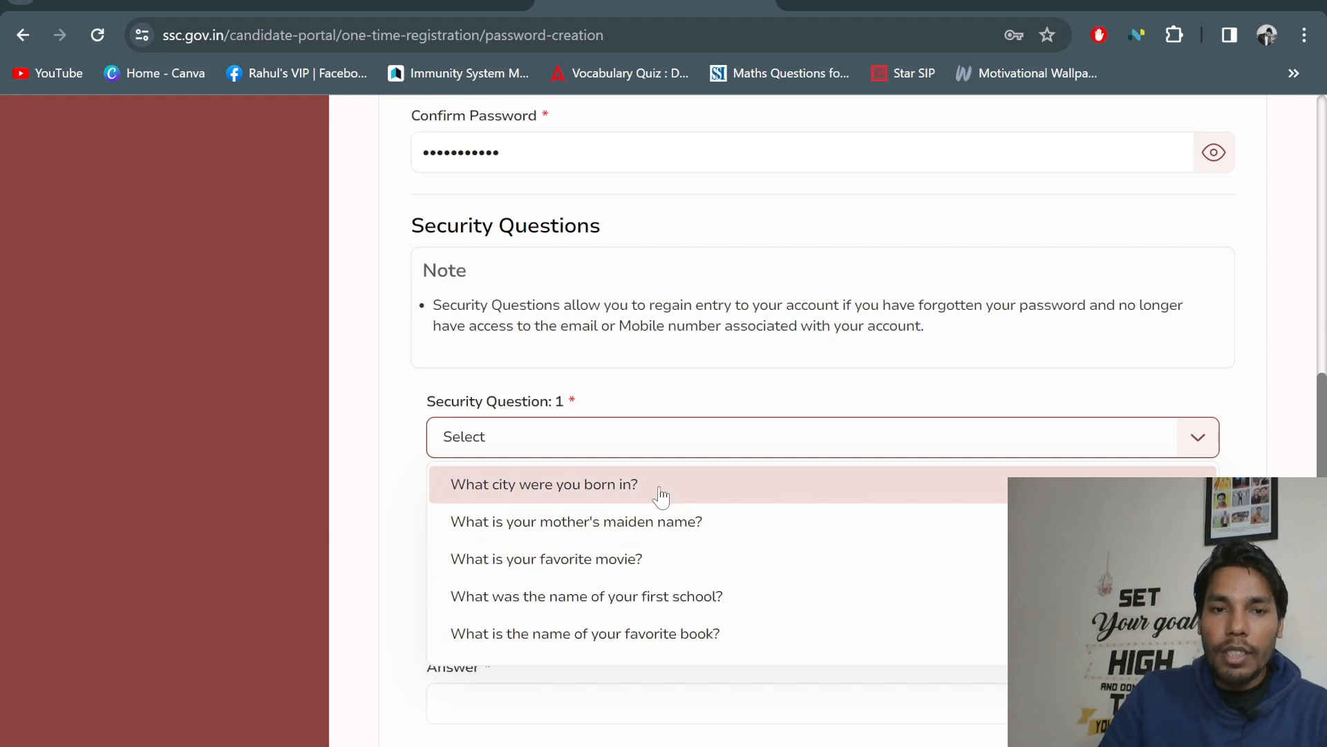
{"action": "left_click", "coordinate": [629, 377]}
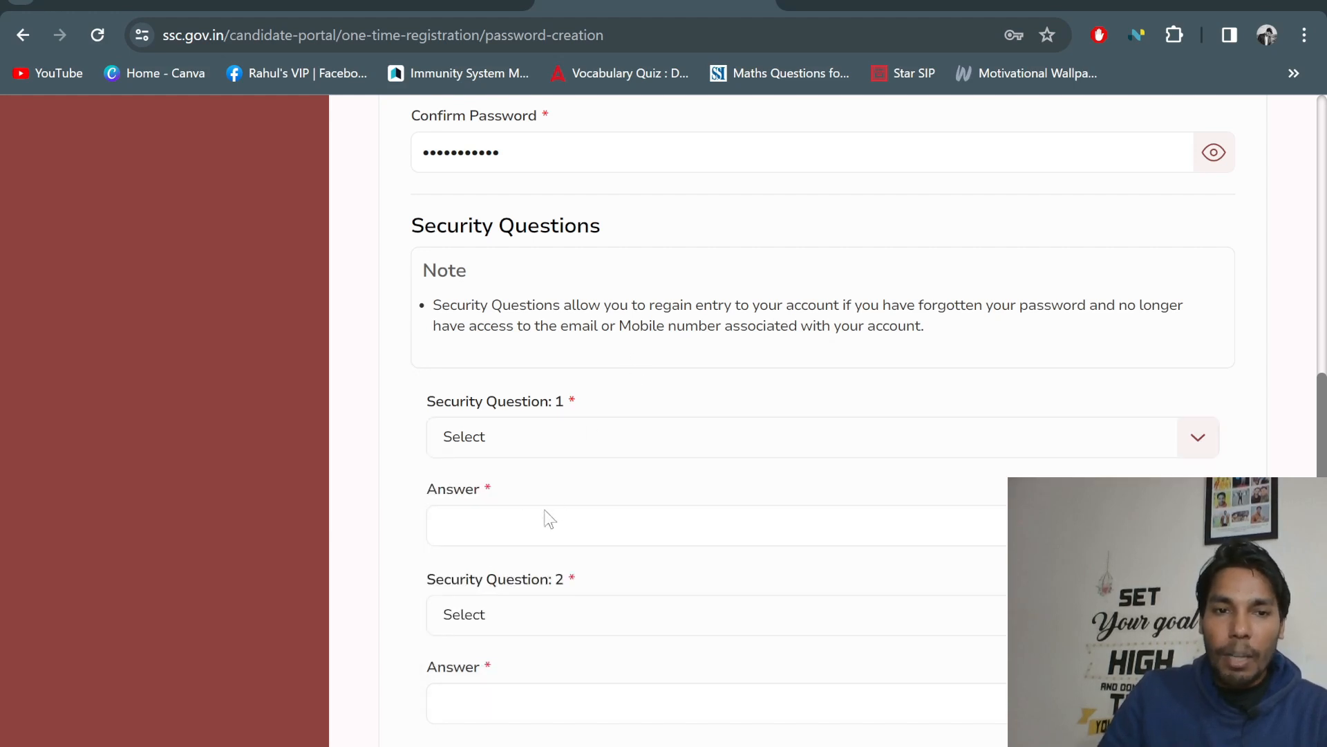
{"action": "left_click", "coordinate": [530, 612]}
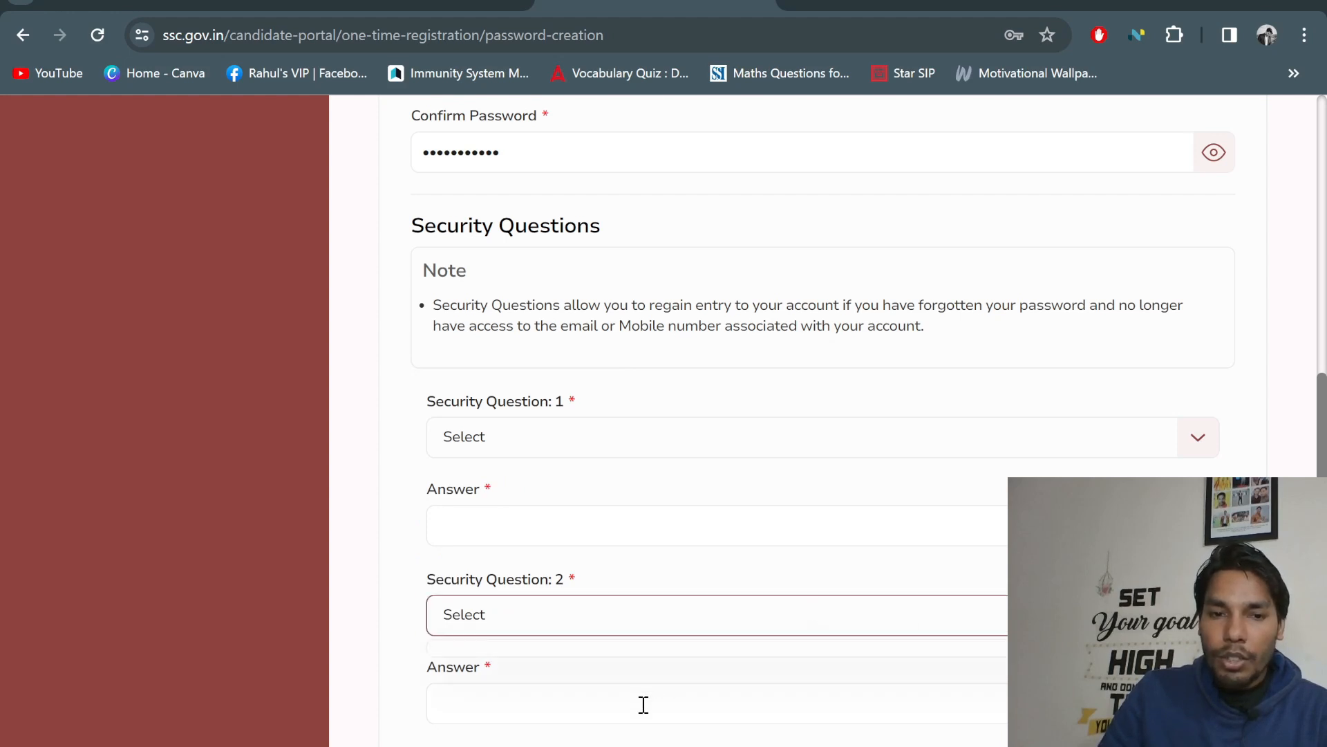
{"action": "left_click", "coordinate": [715, 436]}
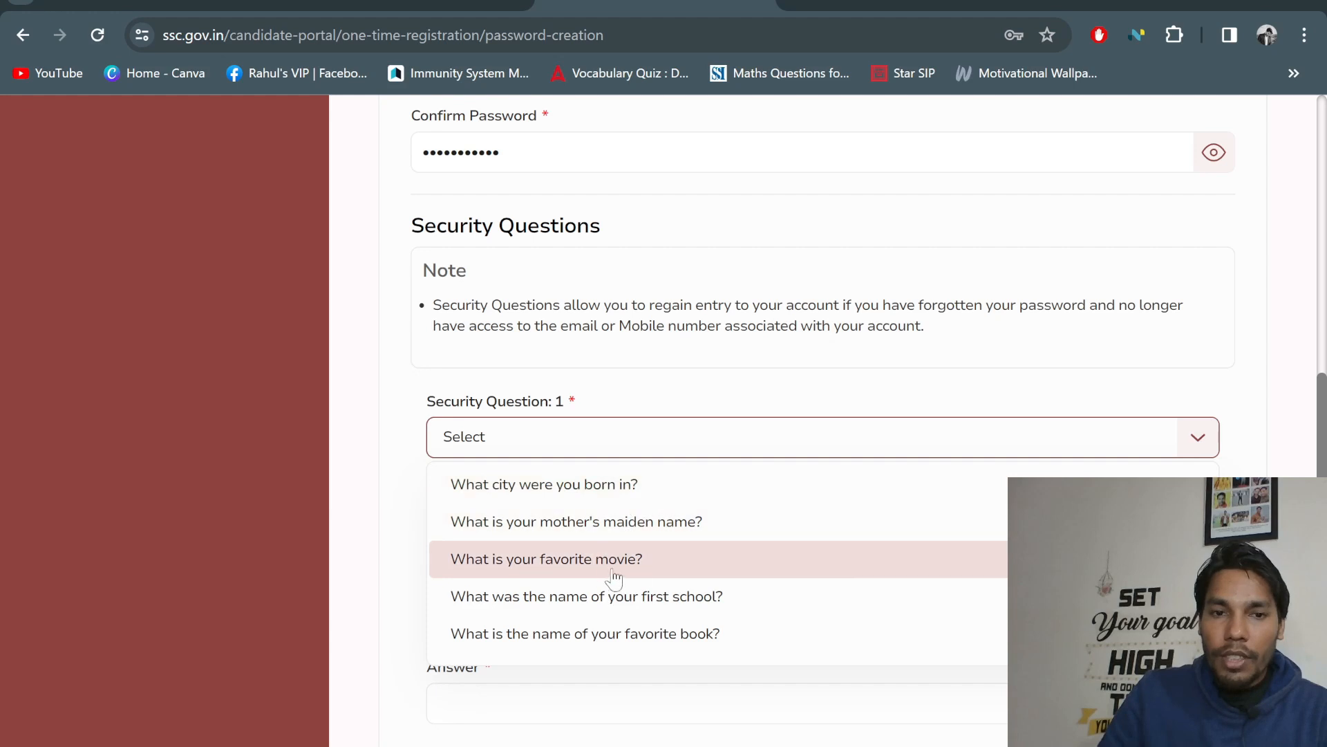
{"action": "left_click", "coordinate": [632, 563]}
{"action": "left_click", "coordinate": [525, 531]}
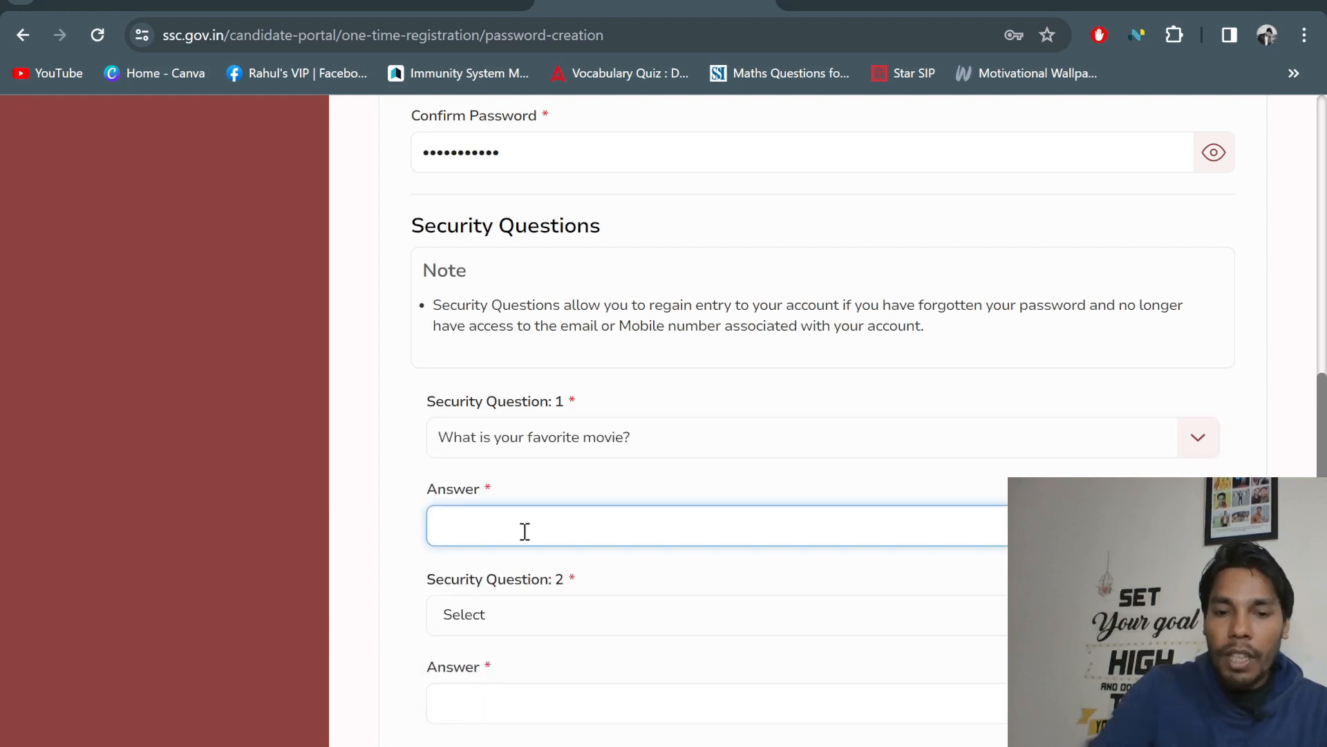
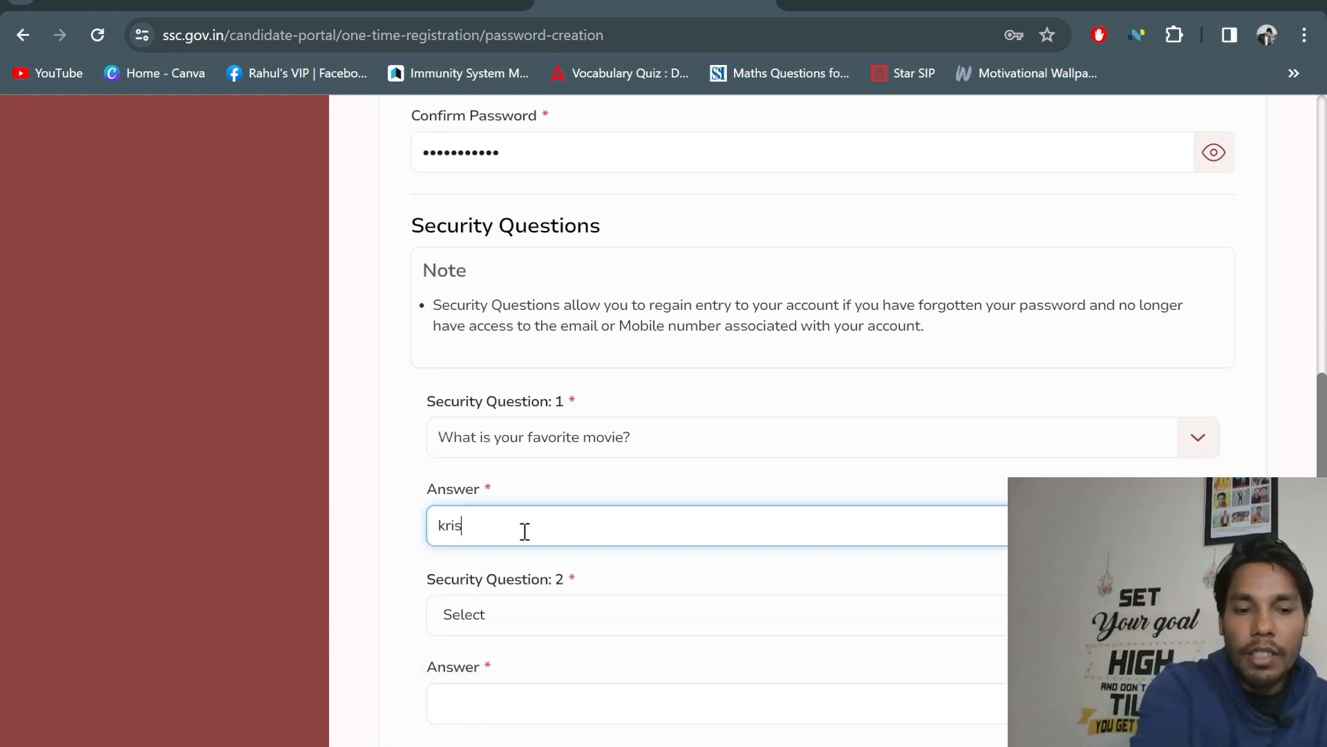
Look through the Security Question 2 options, then reopen the first question's list
{"action": "left_click", "coordinate": [553, 614]}
{"action": "scroll", "coordinate": [641, 533], "scroll_direction": "down", "scroll_amount": 3}
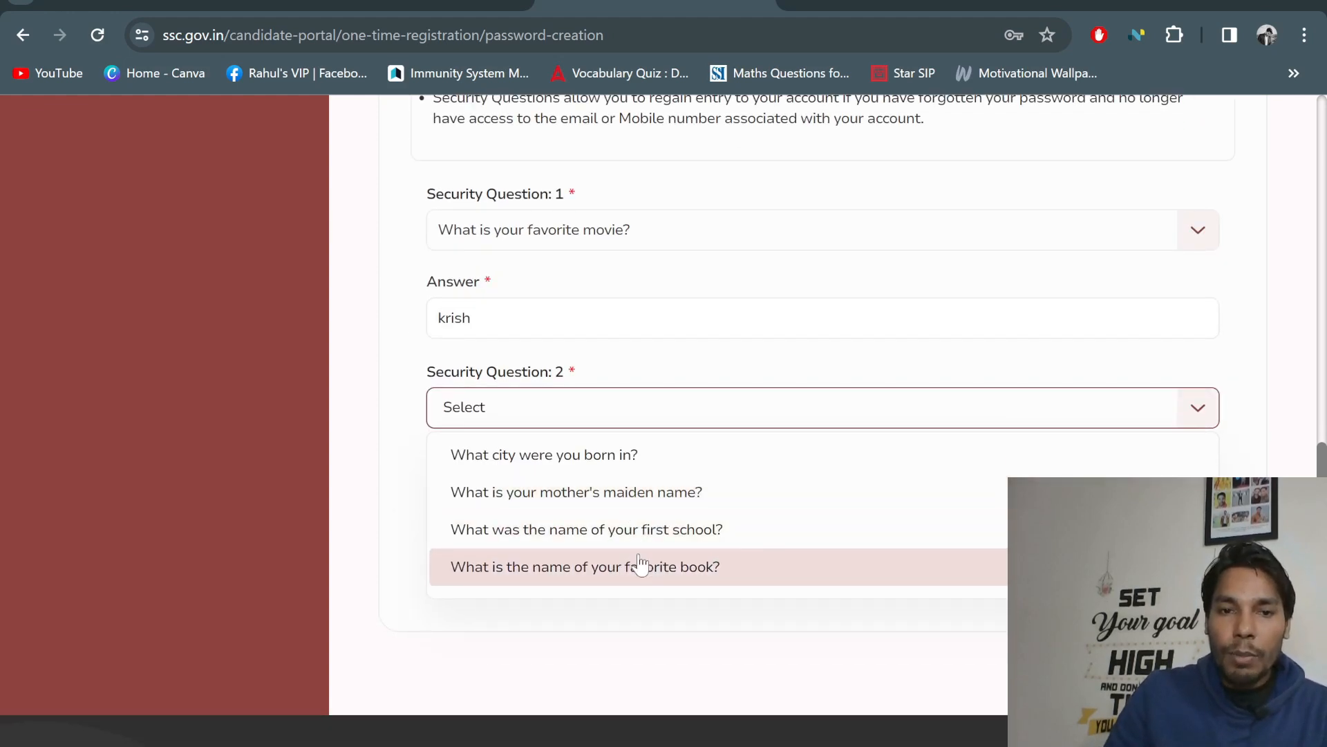
{"action": "left_click", "coordinate": [401, 462]}
{"action": "scroll", "coordinate": [605, 499], "scroll_direction": "up", "scroll_amount": 3}
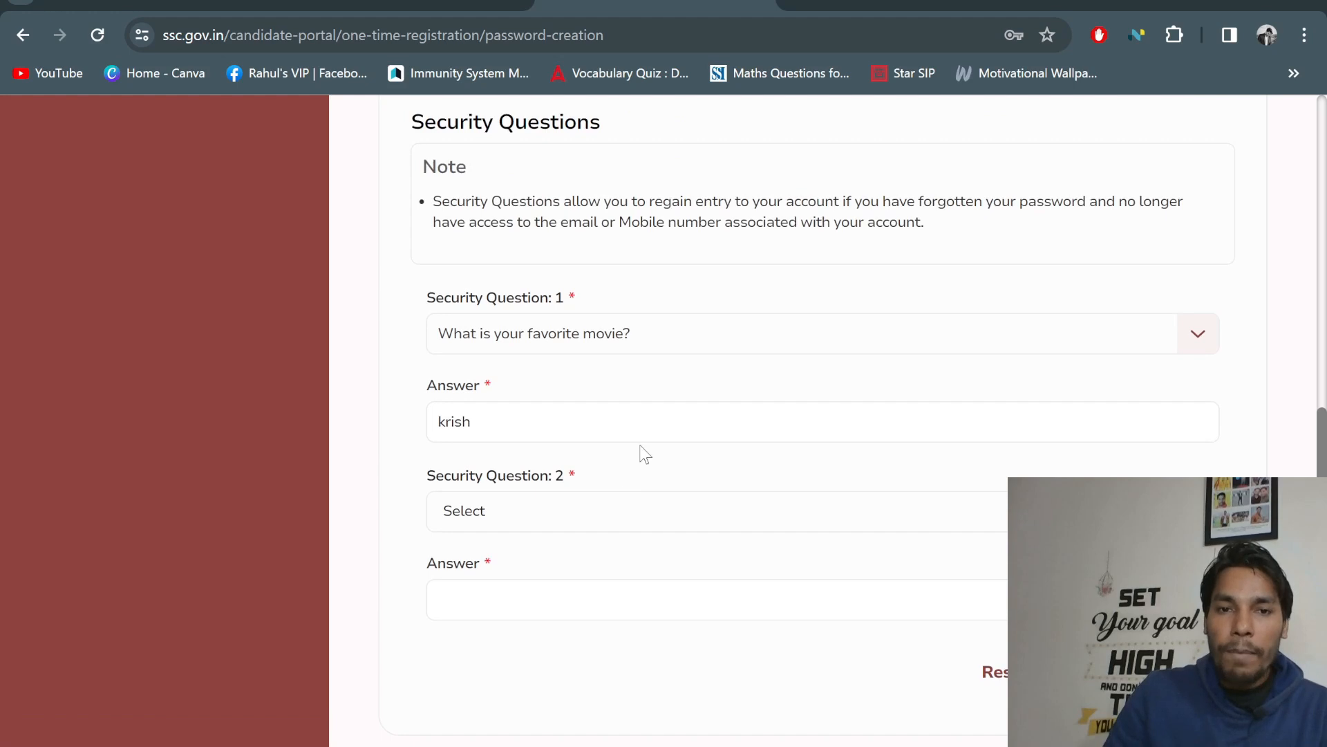
{"action": "scroll", "coordinate": [777, 550], "scroll_direction": "down", "scroll_amount": 3}
{"action": "scroll", "coordinate": [927, 492], "scroll_direction": "up", "scroll_amount": 2}
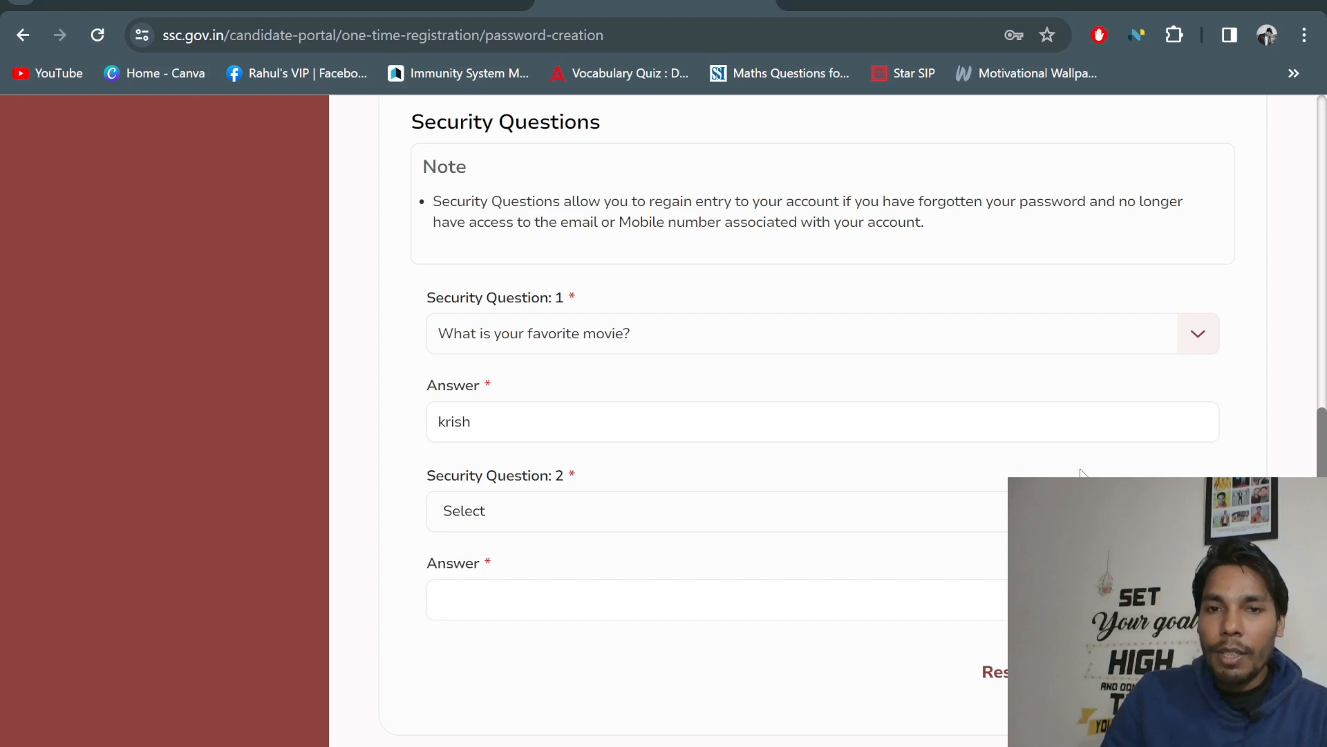
{"action": "scroll", "coordinate": [1082, 473], "scroll_direction": "up", "scroll_amount": 3}
{"action": "scroll", "coordinate": [1107, 457], "scroll_direction": "down", "scroll_amount": 2}
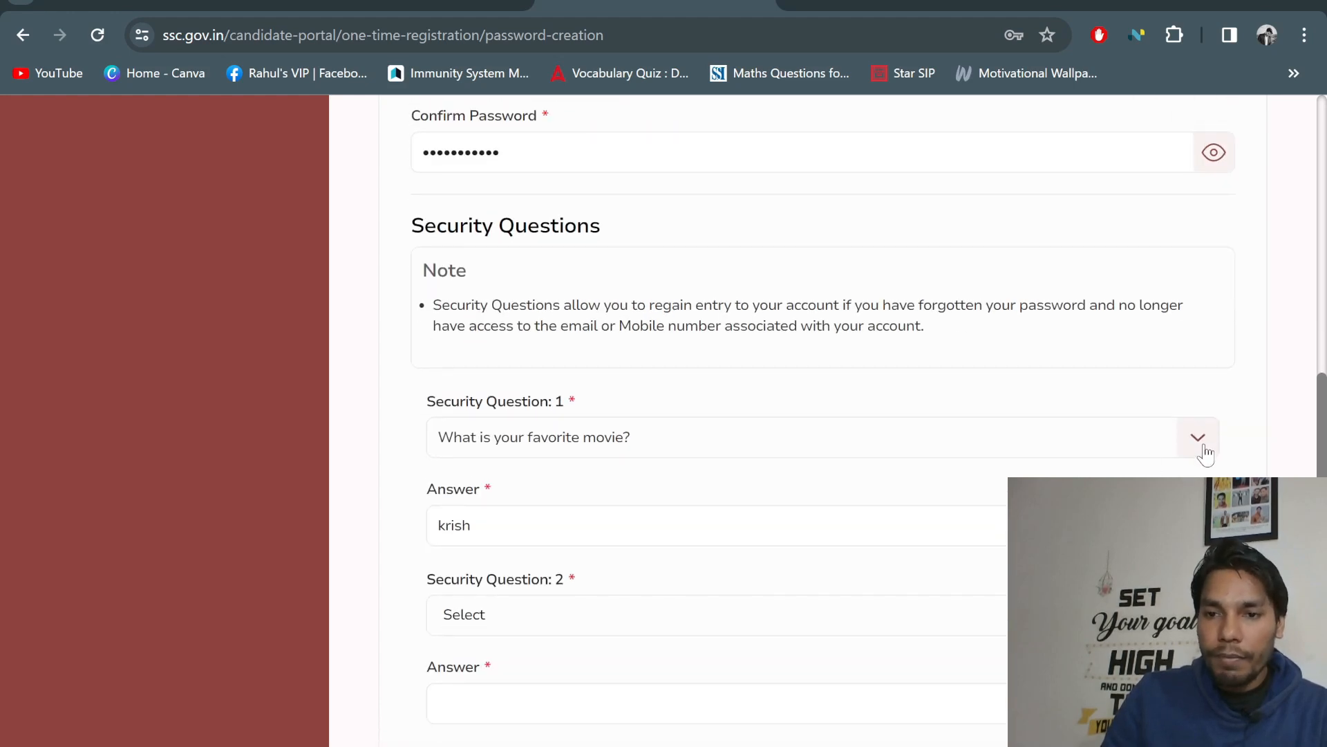
{"action": "left_click", "coordinate": [1176, 443]}
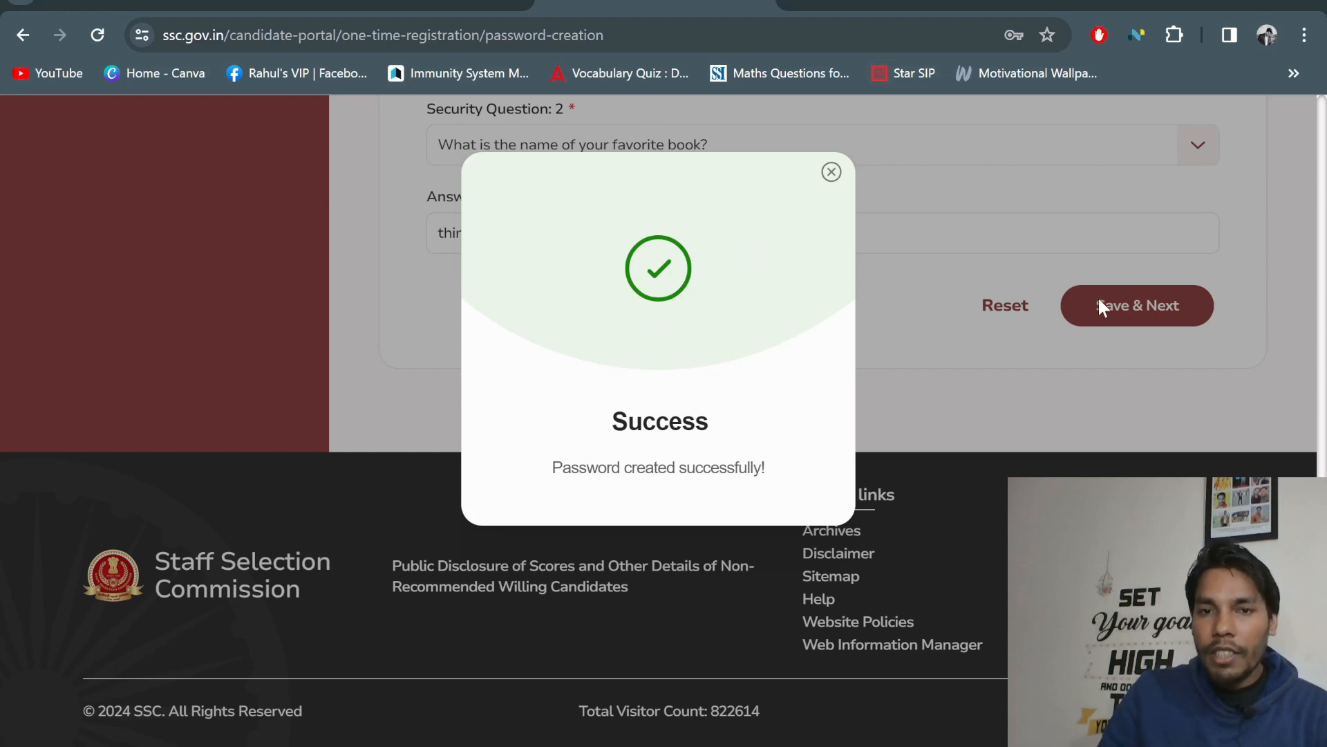
Dismiss the 'Password created successfully!' message to return to candidate sign-in
{"action": "left_click", "coordinate": [832, 172]}
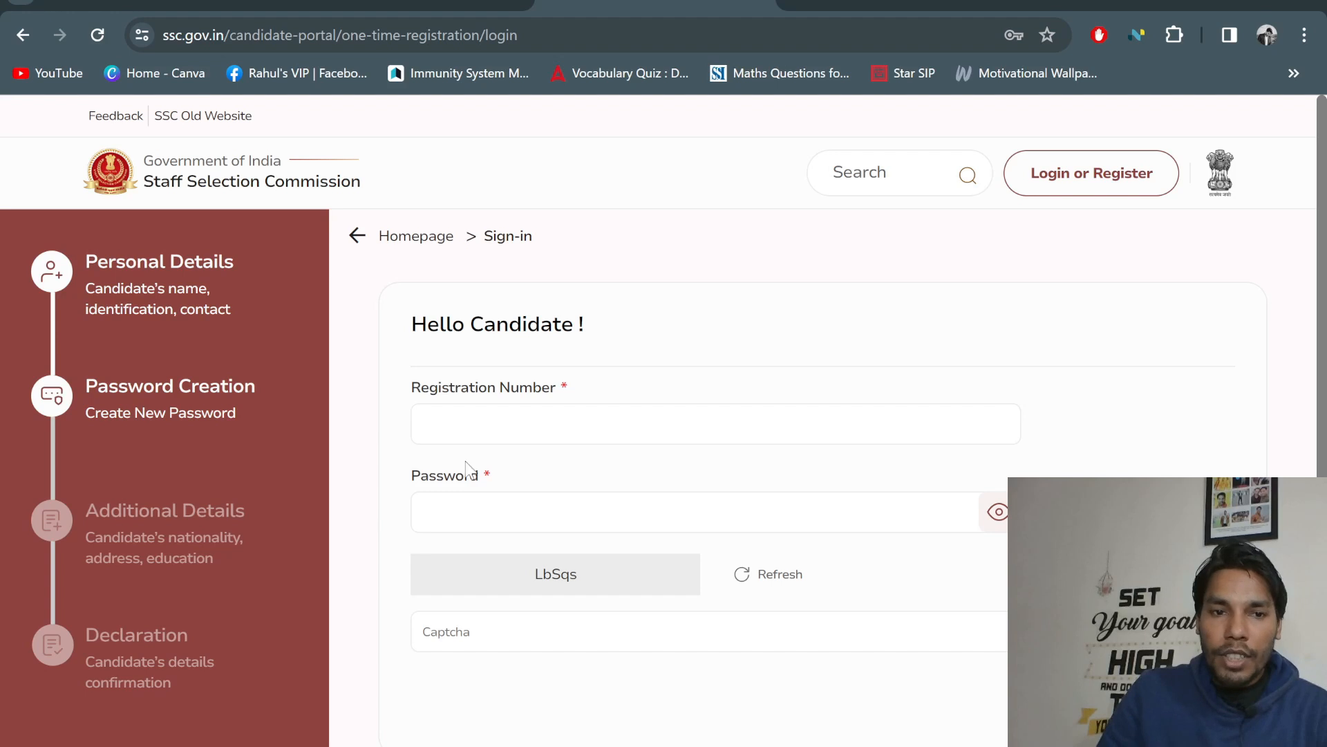
Sign in again with the registration number, the new password and the captcha code
{"action": "scroll", "coordinate": [470, 494], "scroll_direction": "down", "scroll_amount": 2}
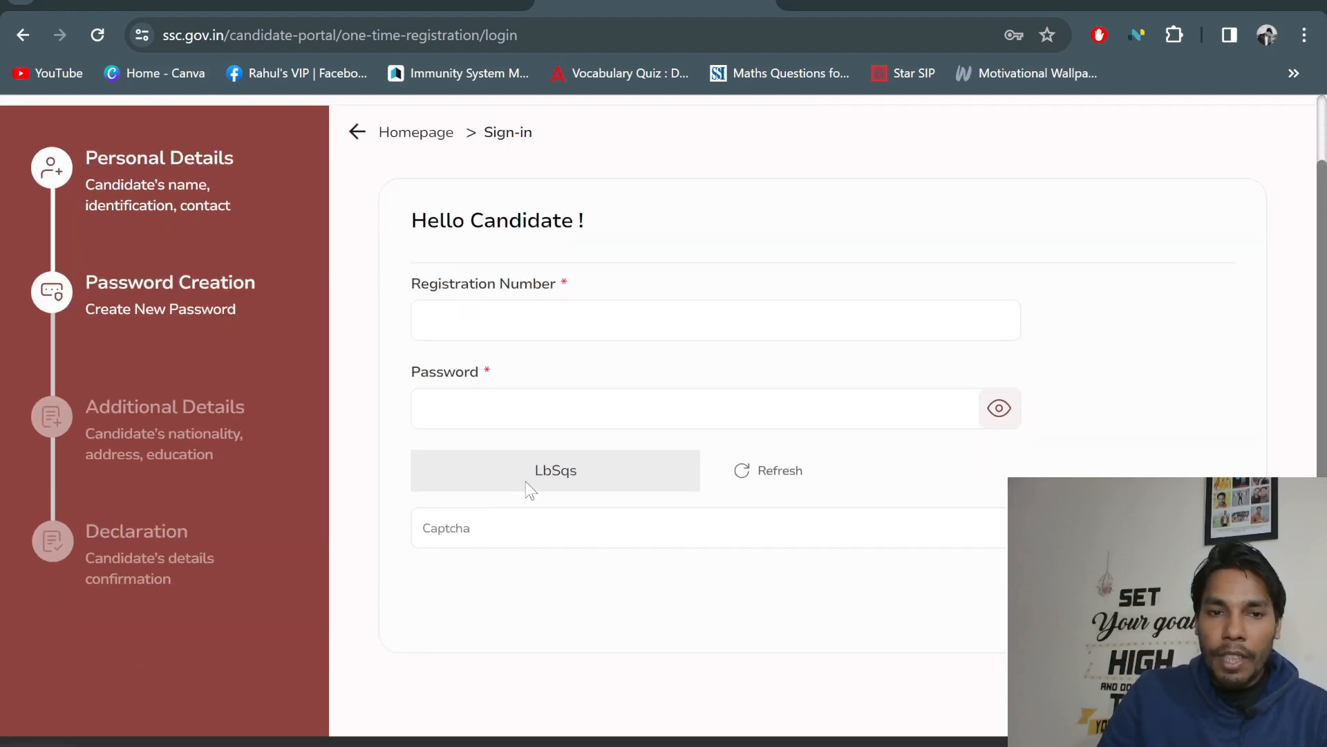
{"action": "scroll", "coordinate": [464, 538], "scroll_direction": "up", "scroll_amount": 2}
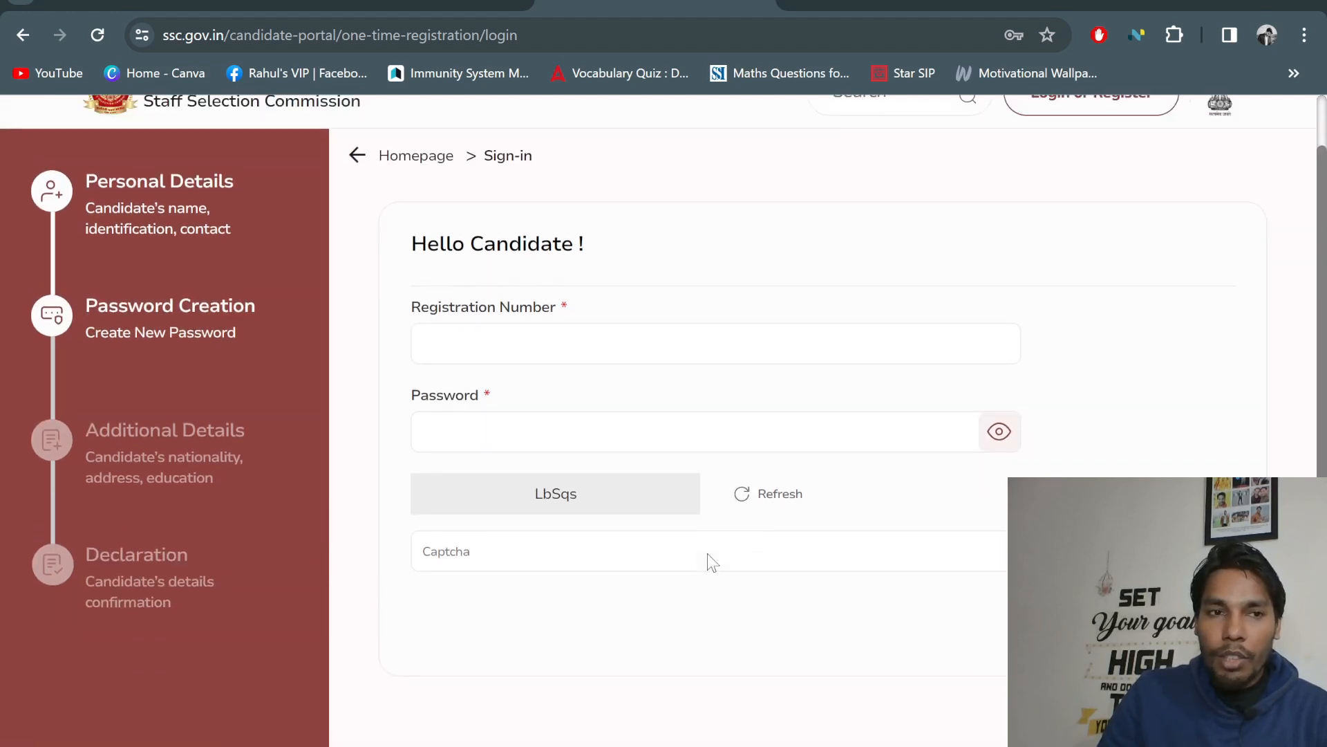
{"action": "left_click", "coordinate": [493, 412]}
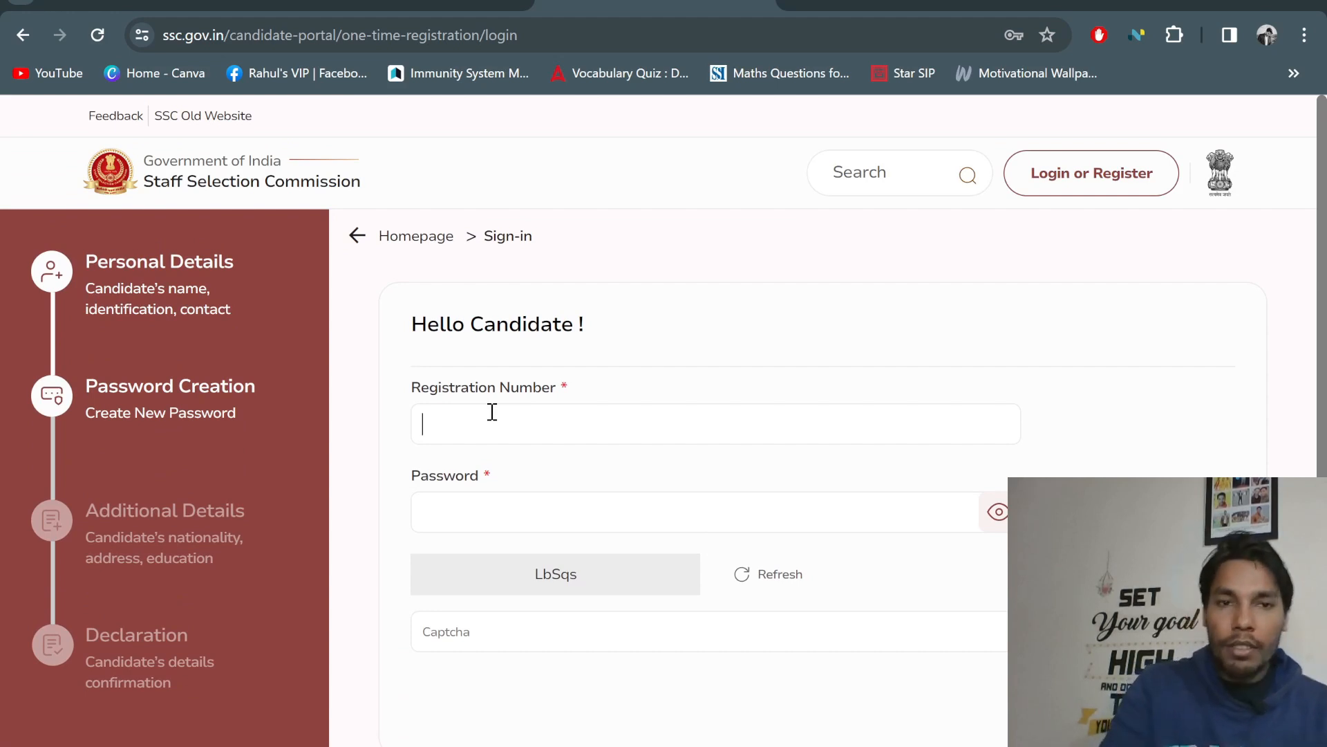
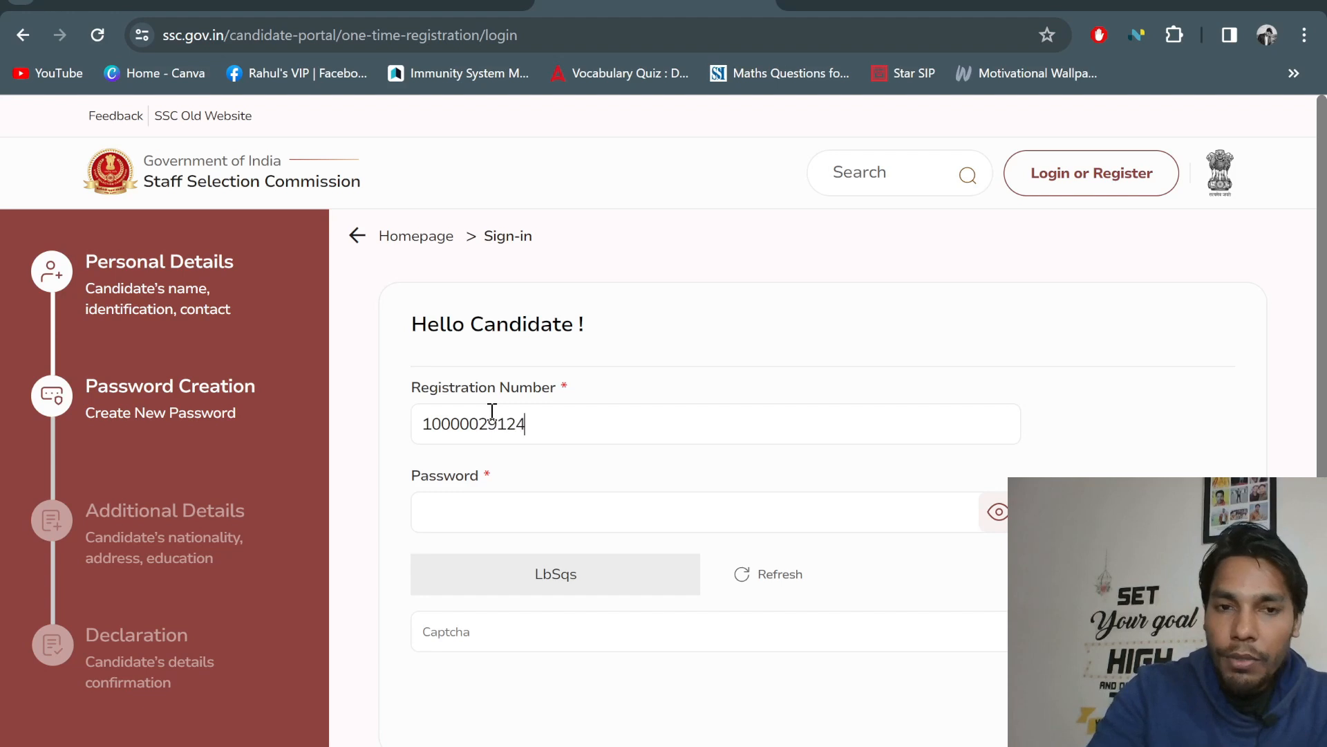
{"action": "left_click", "coordinate": [518, 513]}
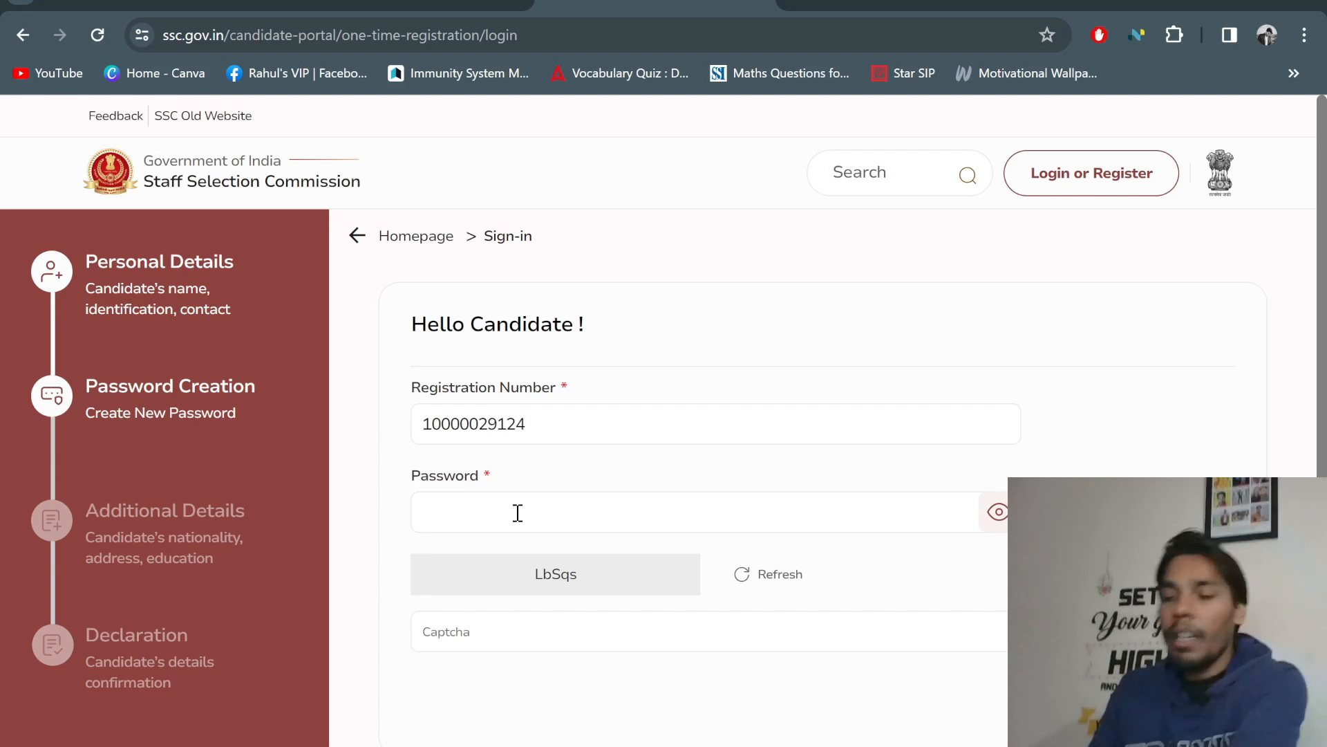
{"action": "type", "text": "•"}
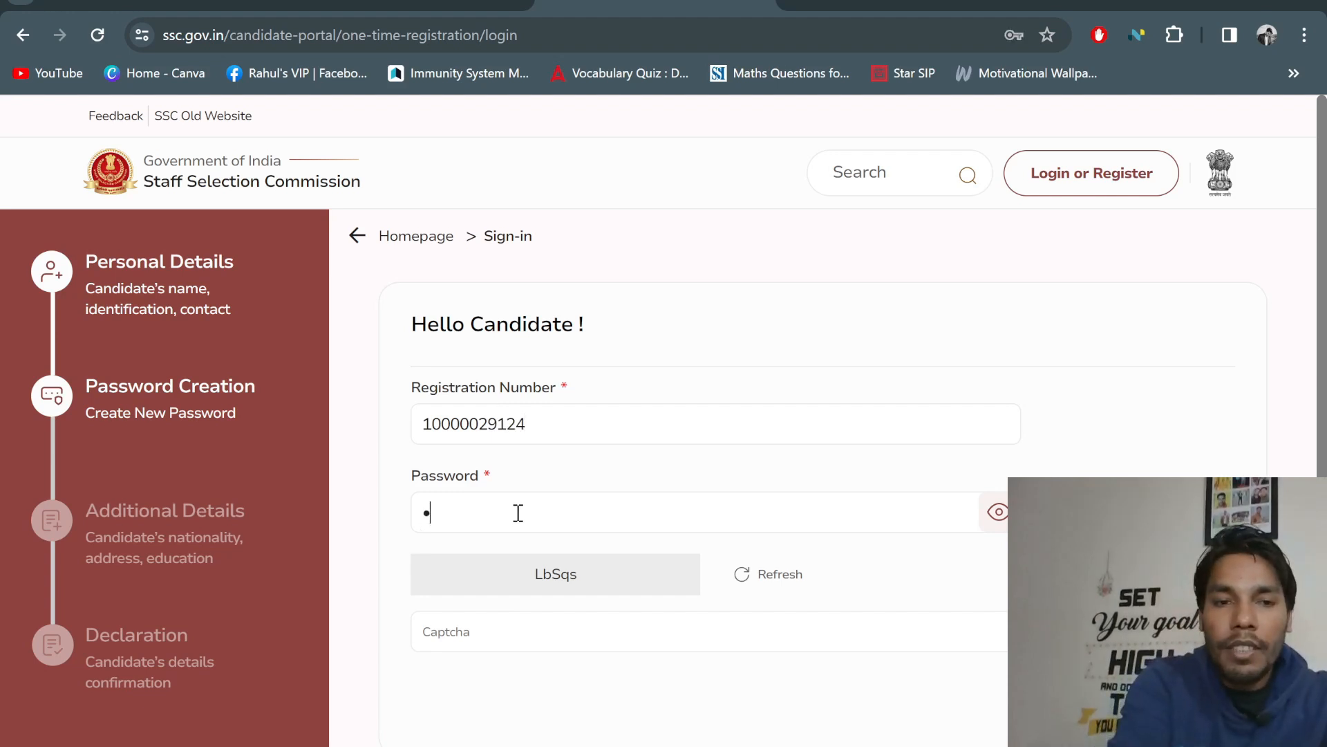
{"action": "type", "text": "•••••"}
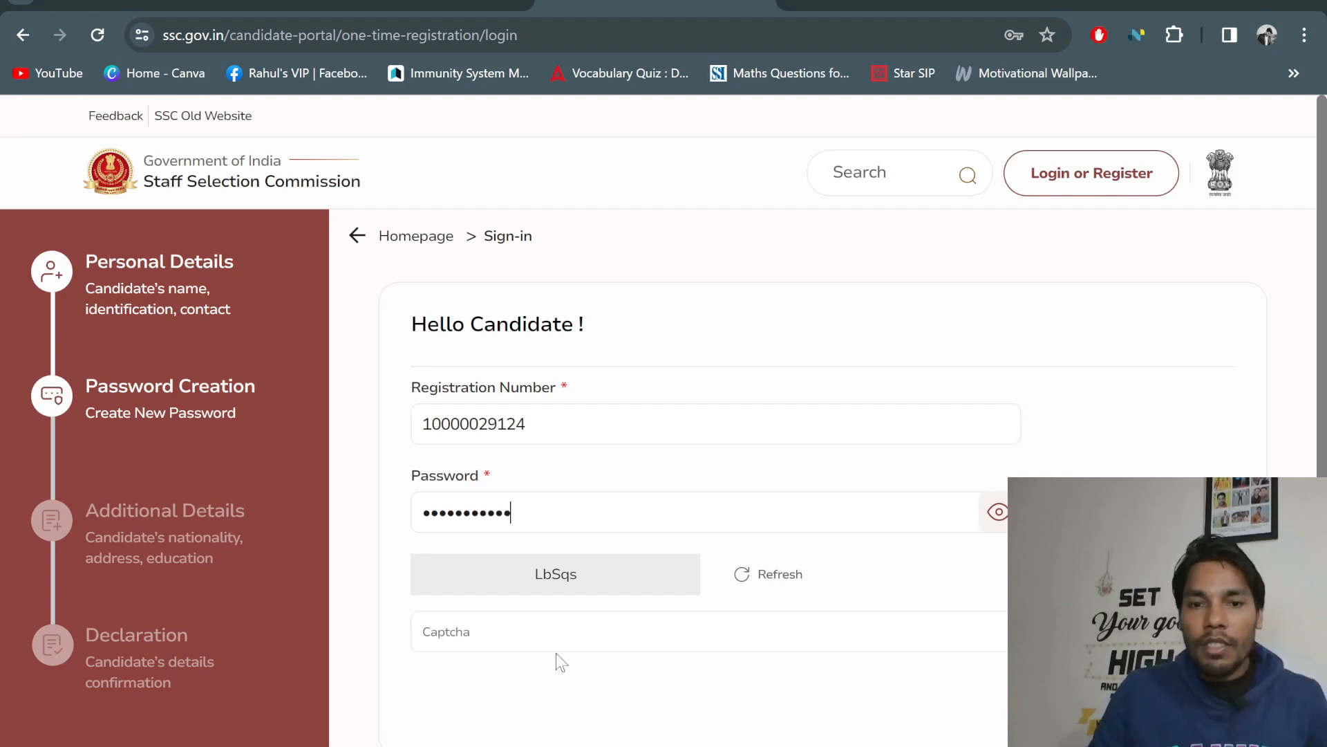
{"action": "left_click", "coordinate": [509, 633]}
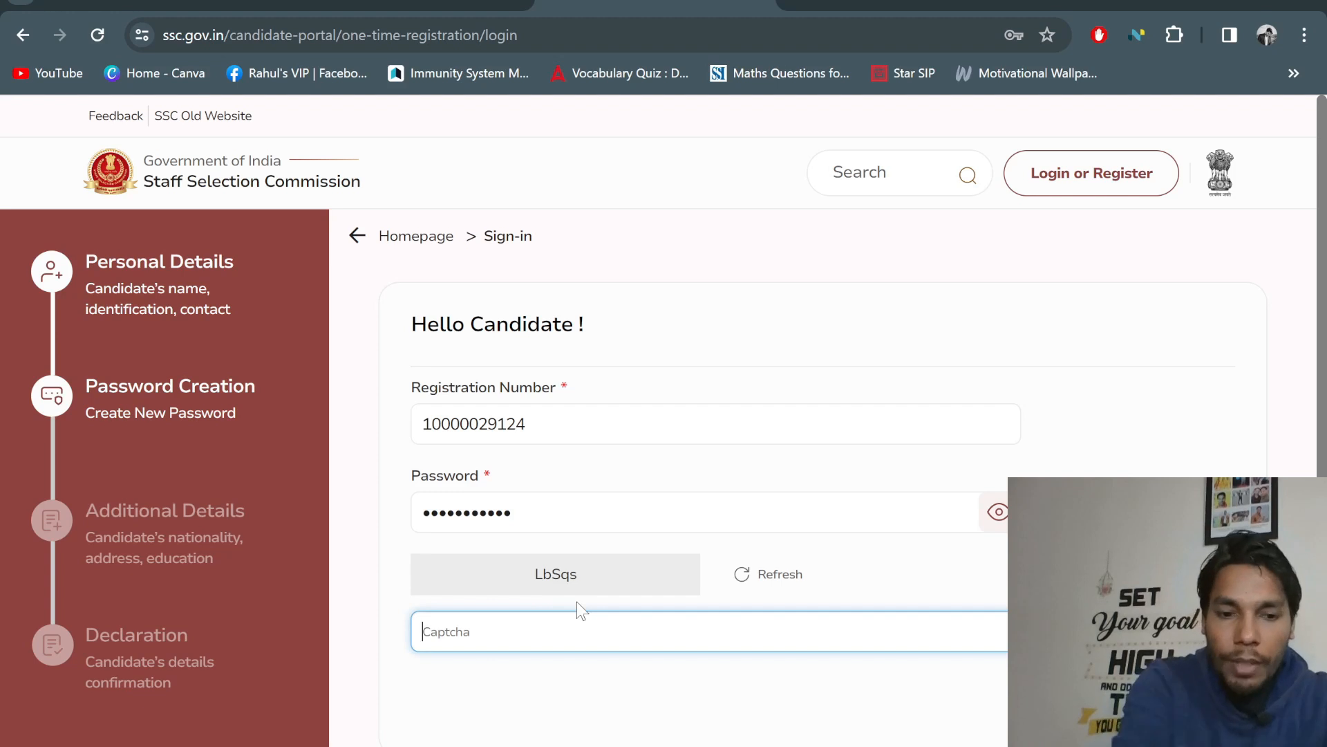
{"action": "type", "text": "Lb"}
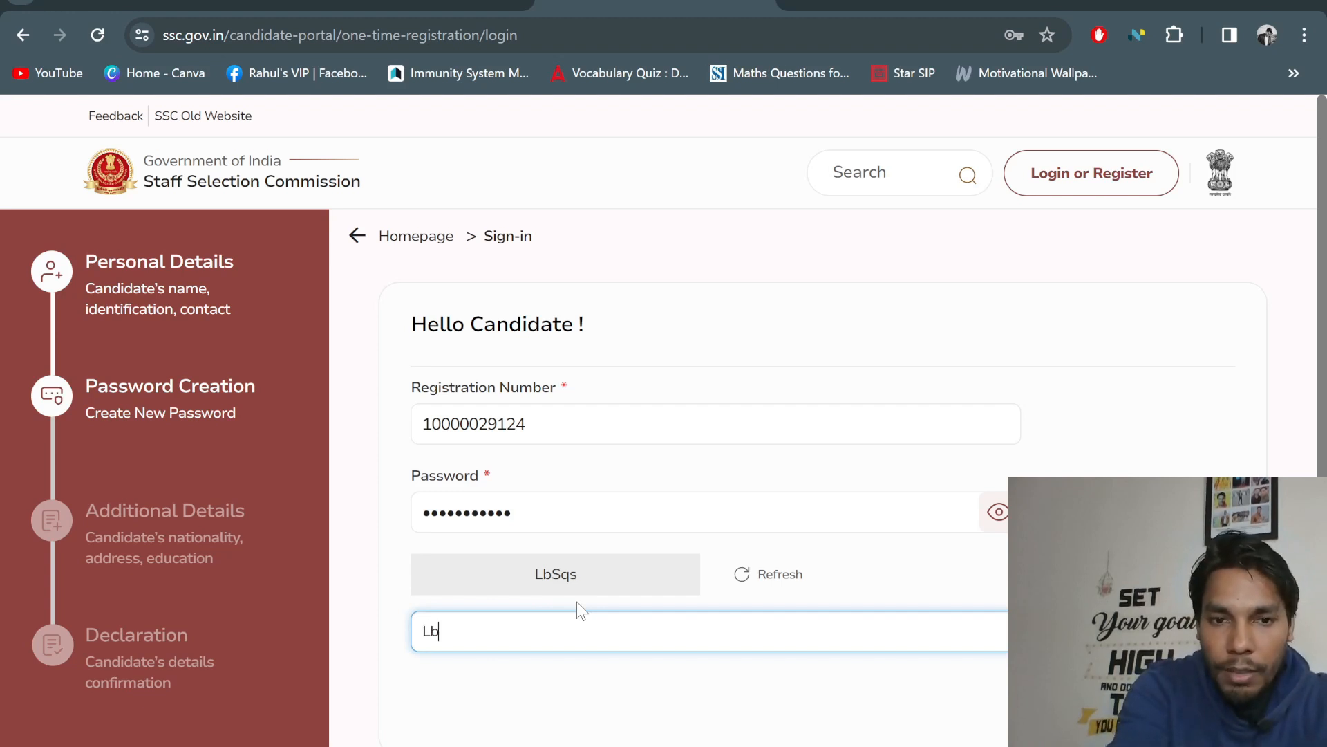
{"action": "type", "text": "Sqs"}
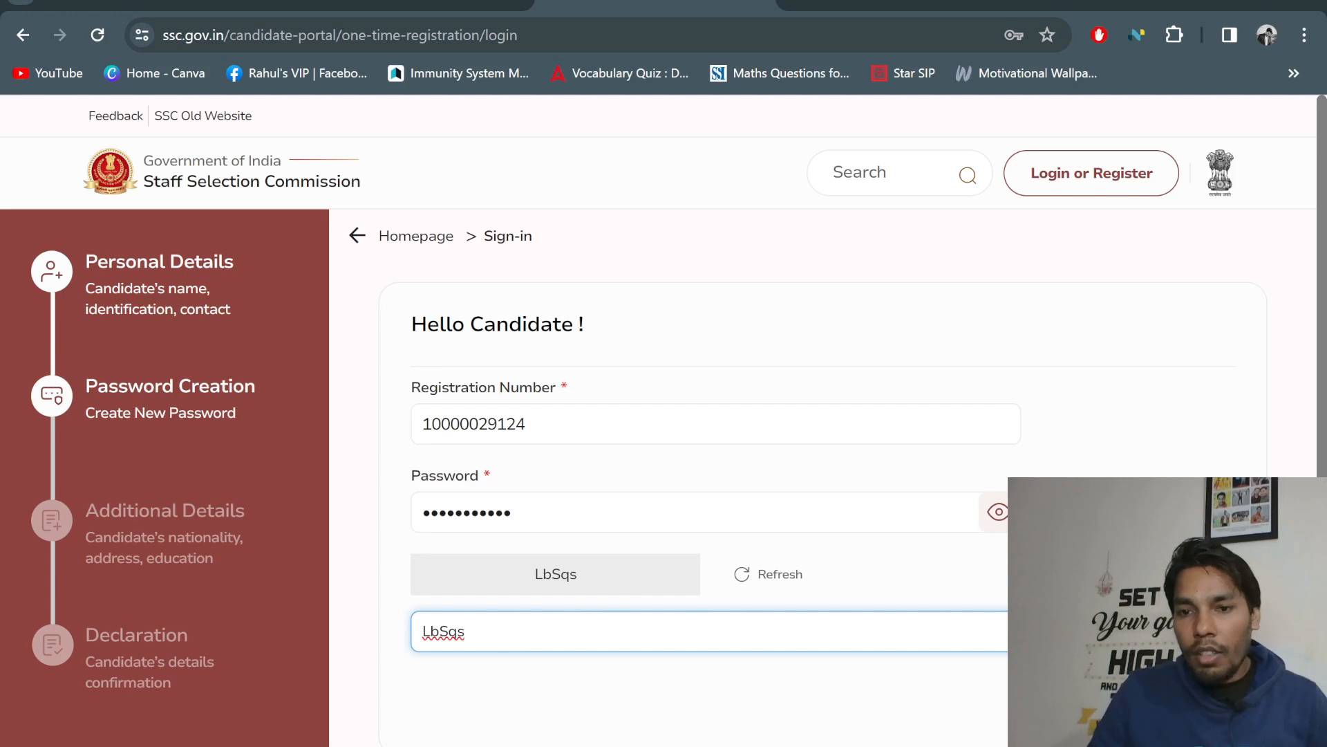
{"action": "key", "text": "Return"}
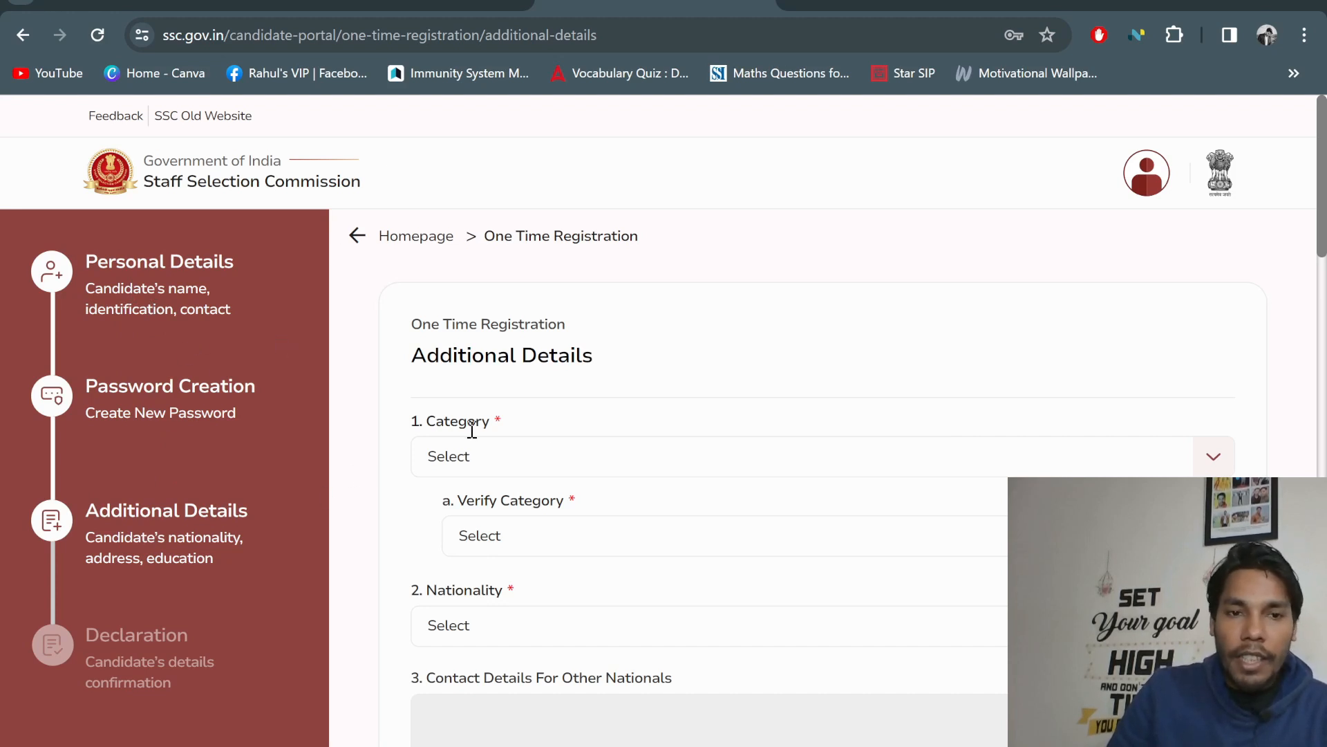
Set Category and Verify Category to OBC and Nationality to Citizen Of India
{"action": "scroll", "coordinate": [624, 441], "scroll_direction": "down", "scroll_amount": 20}
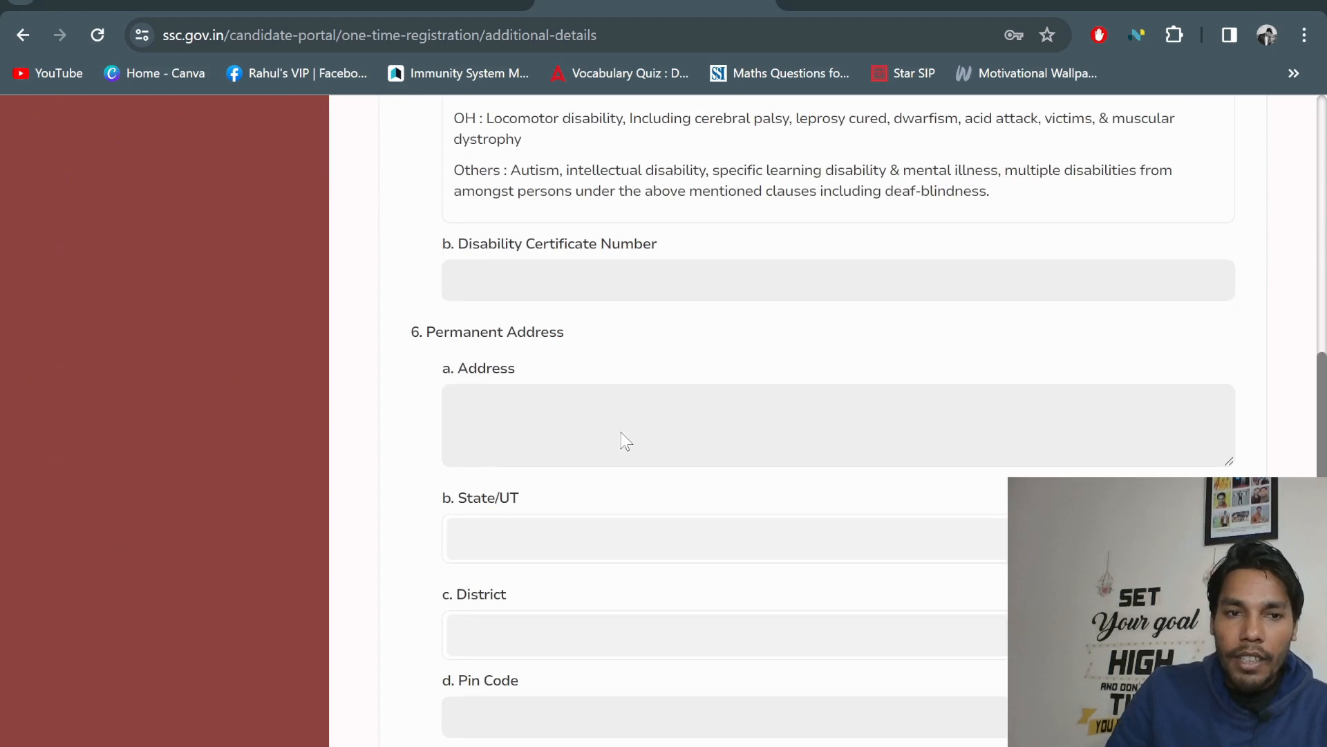
{"action": "scroll", "coordinate": [621, 431], "scroll_direction": "up", "scroll_amount": 20}
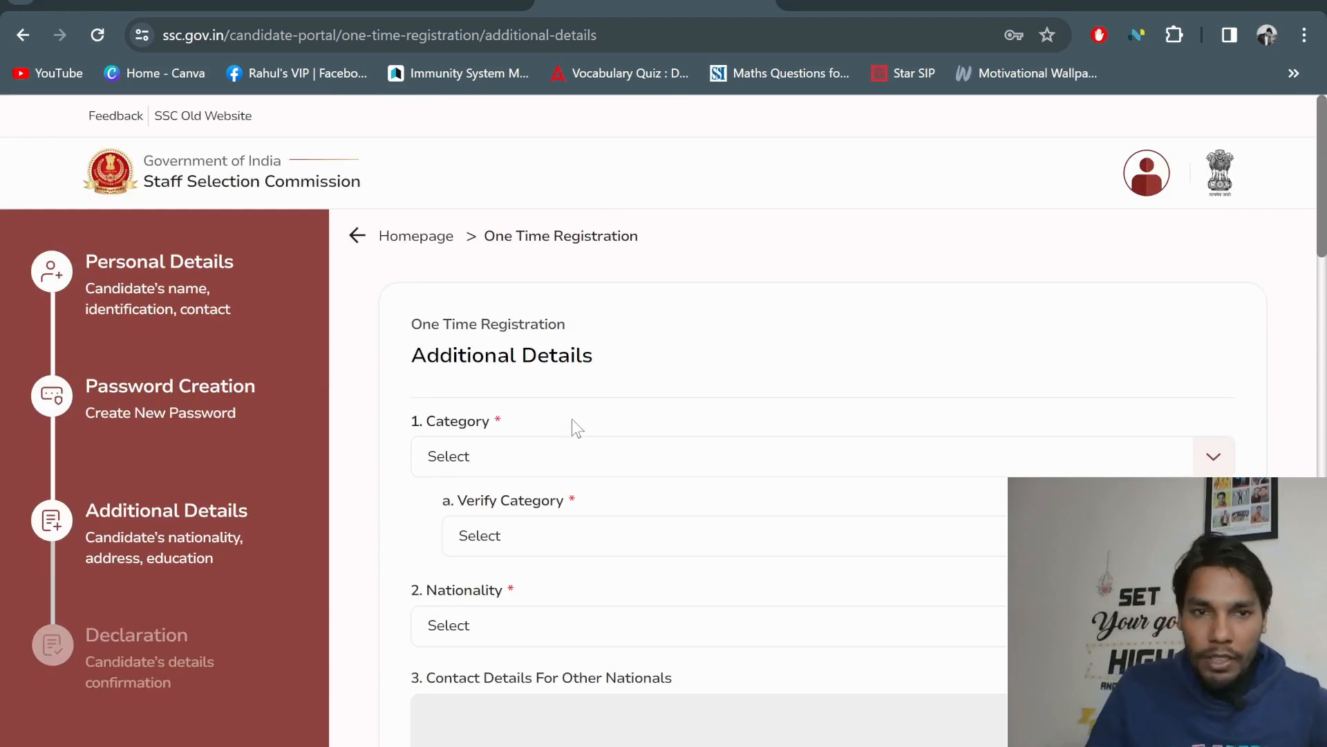
{"action": "left_click", "coordinate": [537, 458]}
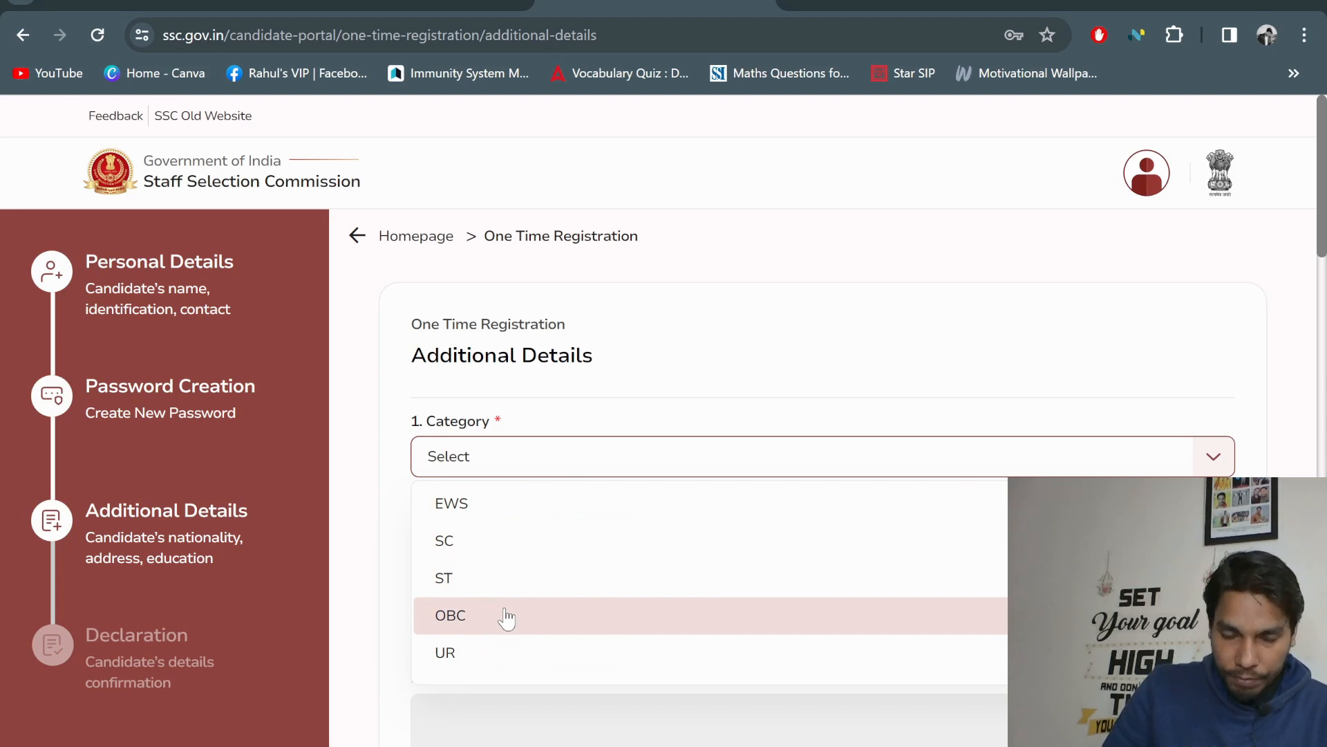
{"action": "left_click", "coordinate": [557, 614]}
{"action": "scroll", "coordinate": [571, 370], "scroll_direction": "down", "scroll_amount": 3}
{"action": "left_click", "coordinate": [557, 343]}
{"action": "left_click", "coordinate": [510, 486]}
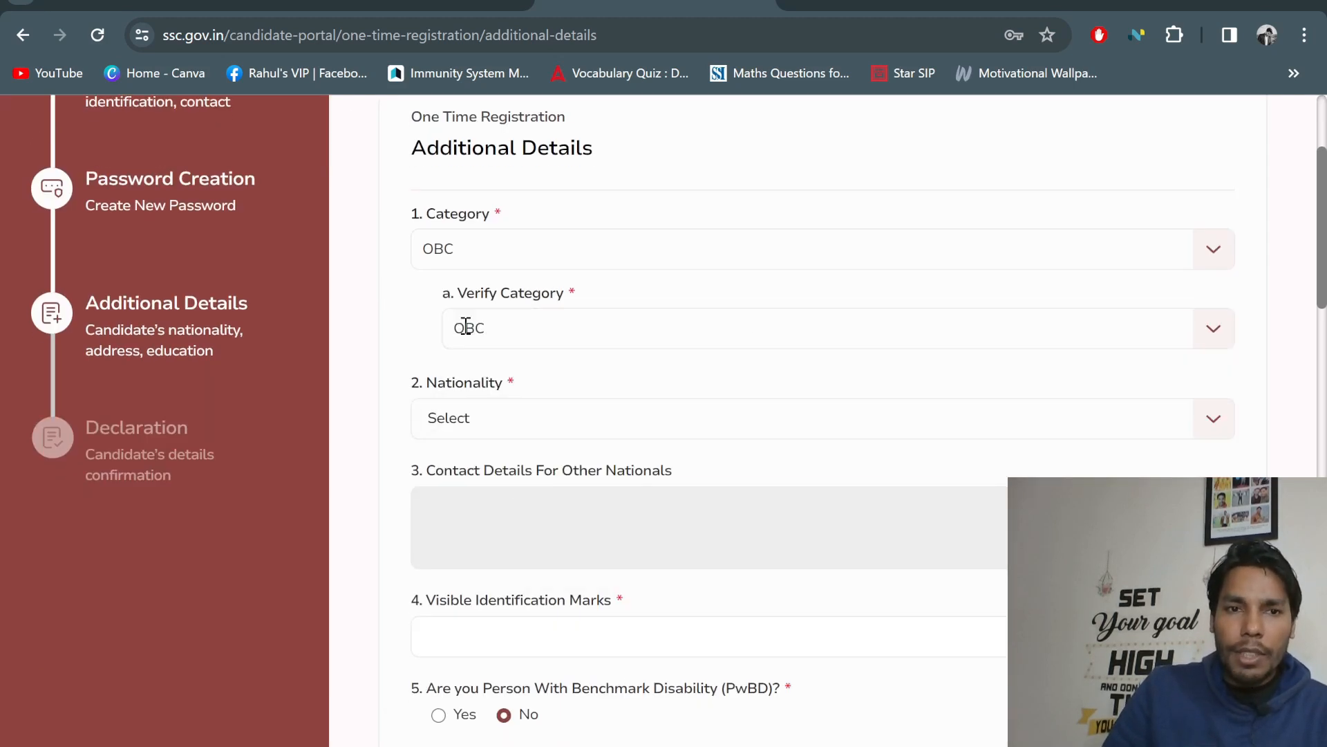
{"action": "left_click", "coordinate": [560, 415]}
{"action": "scroll", "coordinate": [574, 411], "scroll_direction": "down", "scroll_amount": 2}
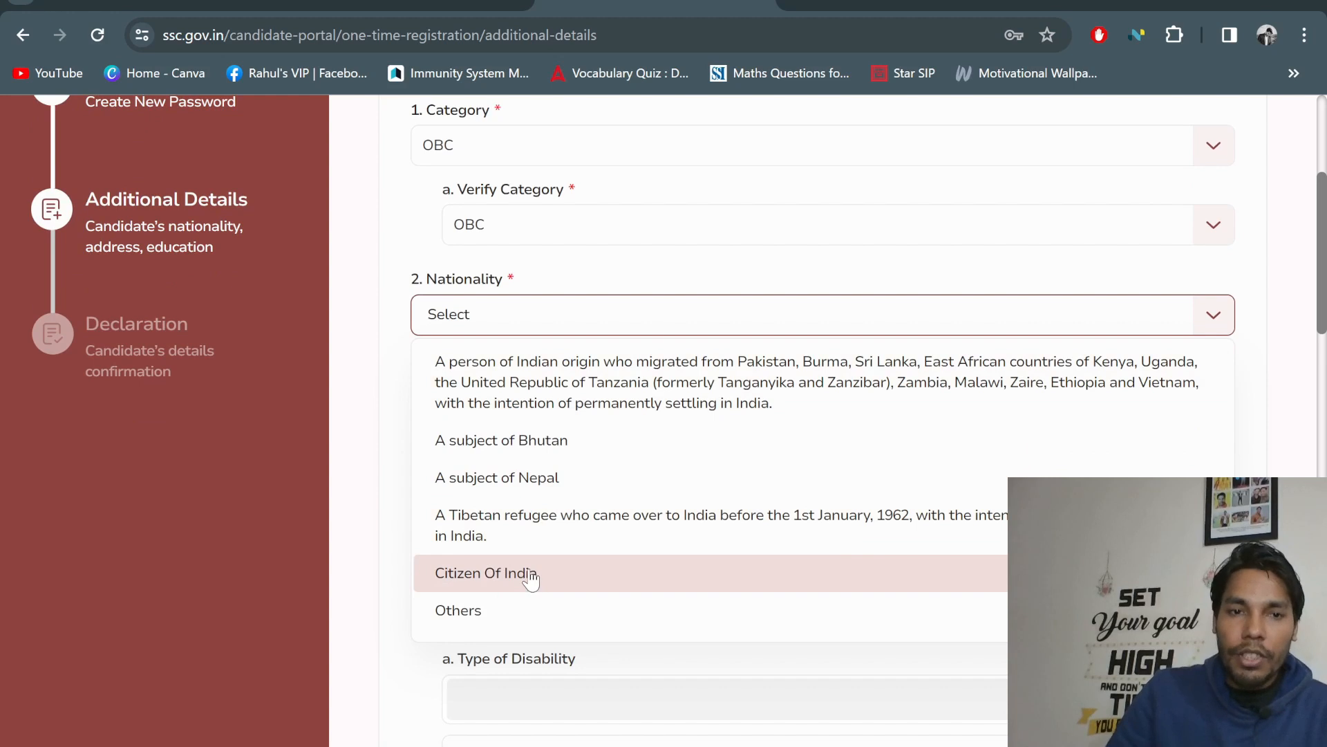
{"action": "left_click", "coordinate": [525, 574]}
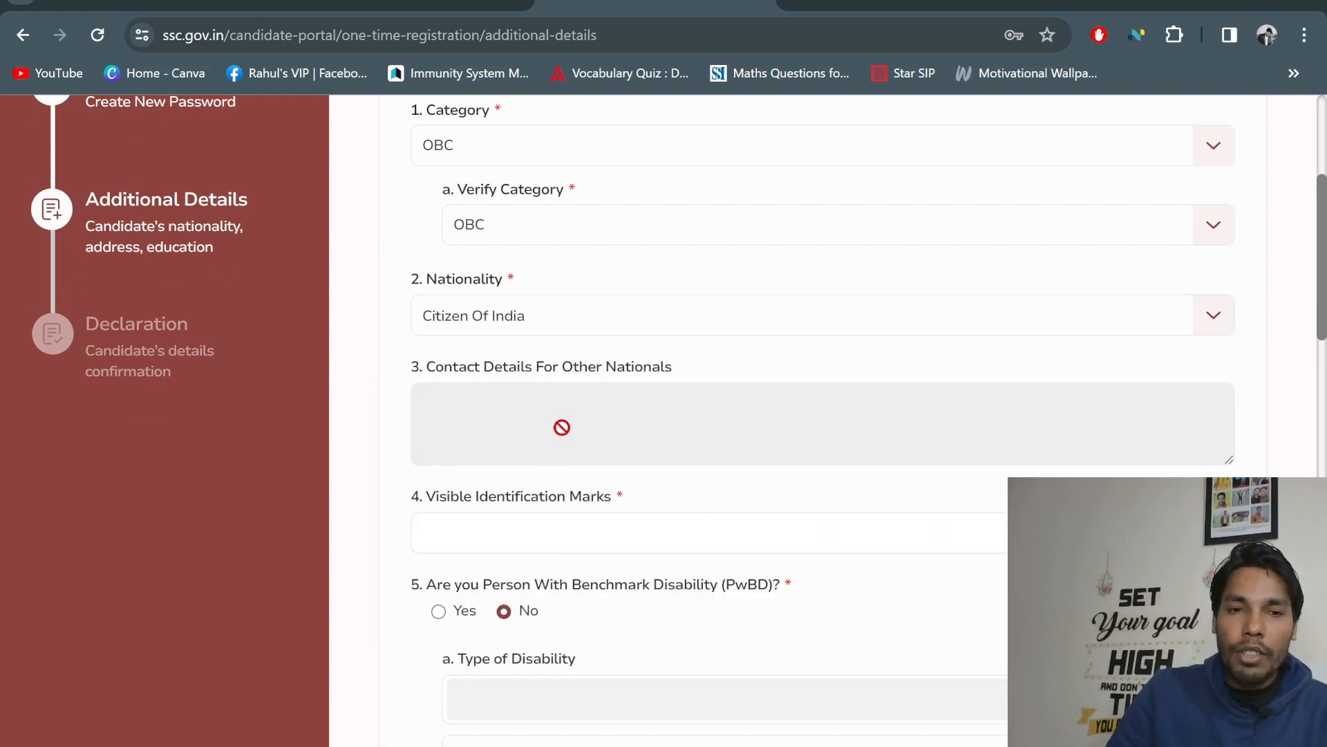
{"action": "scroll", "coordinate": [505, 484], "scroll_direction": "down", "scroll_amount": 1}
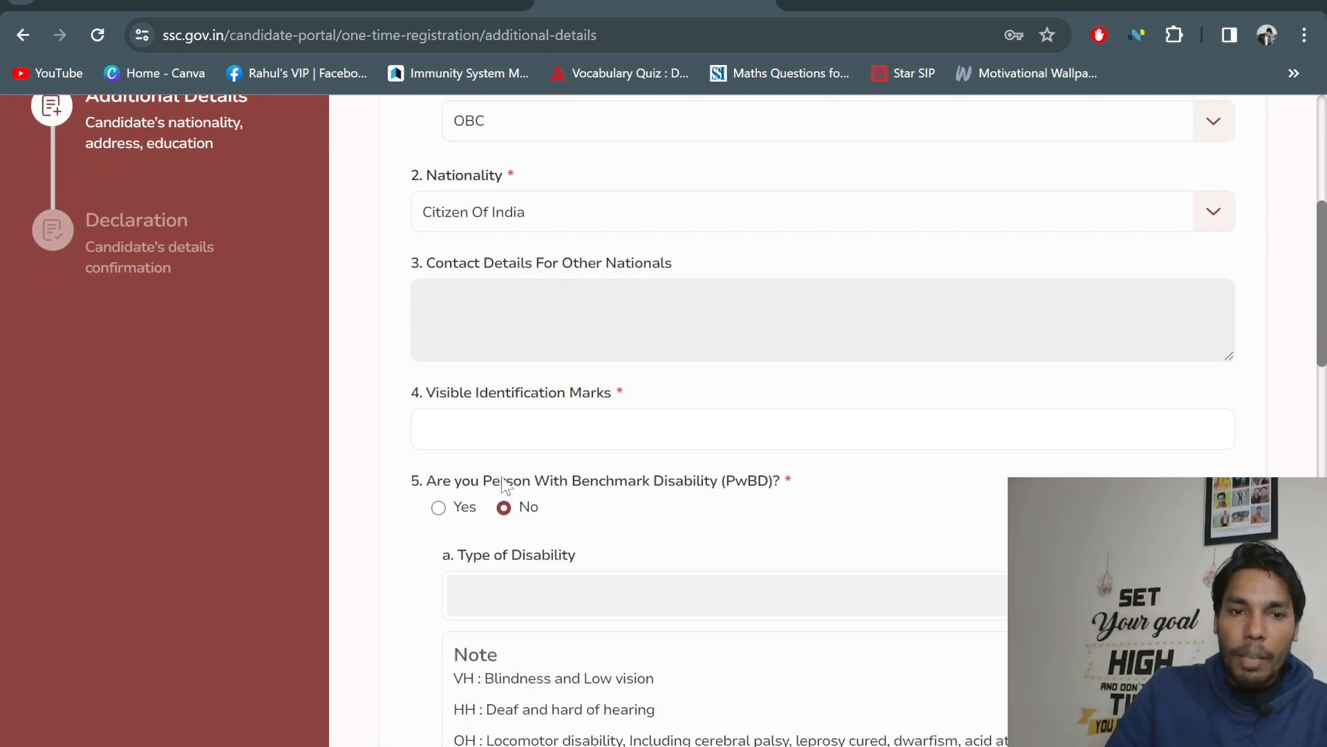
Enter 'MOLE MARK ON FOREHEAD' as the visible identification mark
{"action": "left_click", "coordinate": [519, 425]}
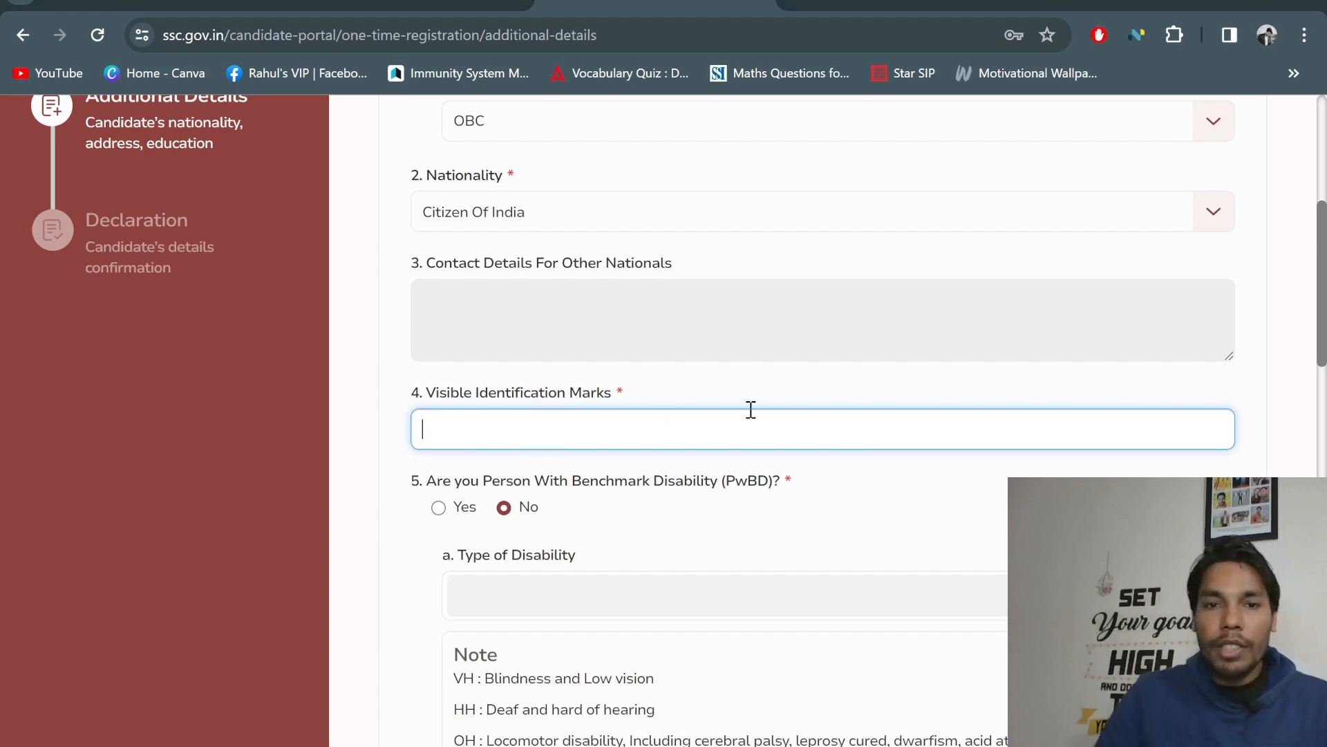
{"action": "type", "text": "MOLE"}
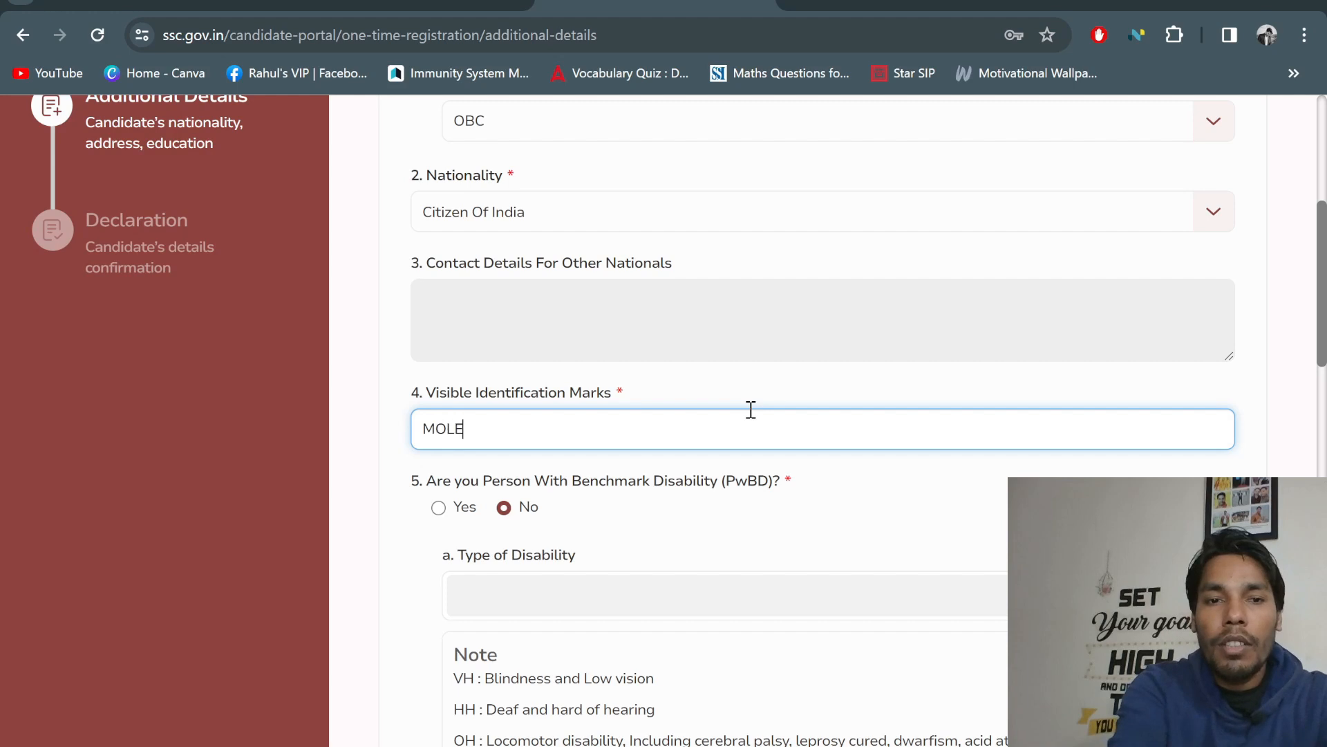
{"action": "type", "text": " MARK ON M"}
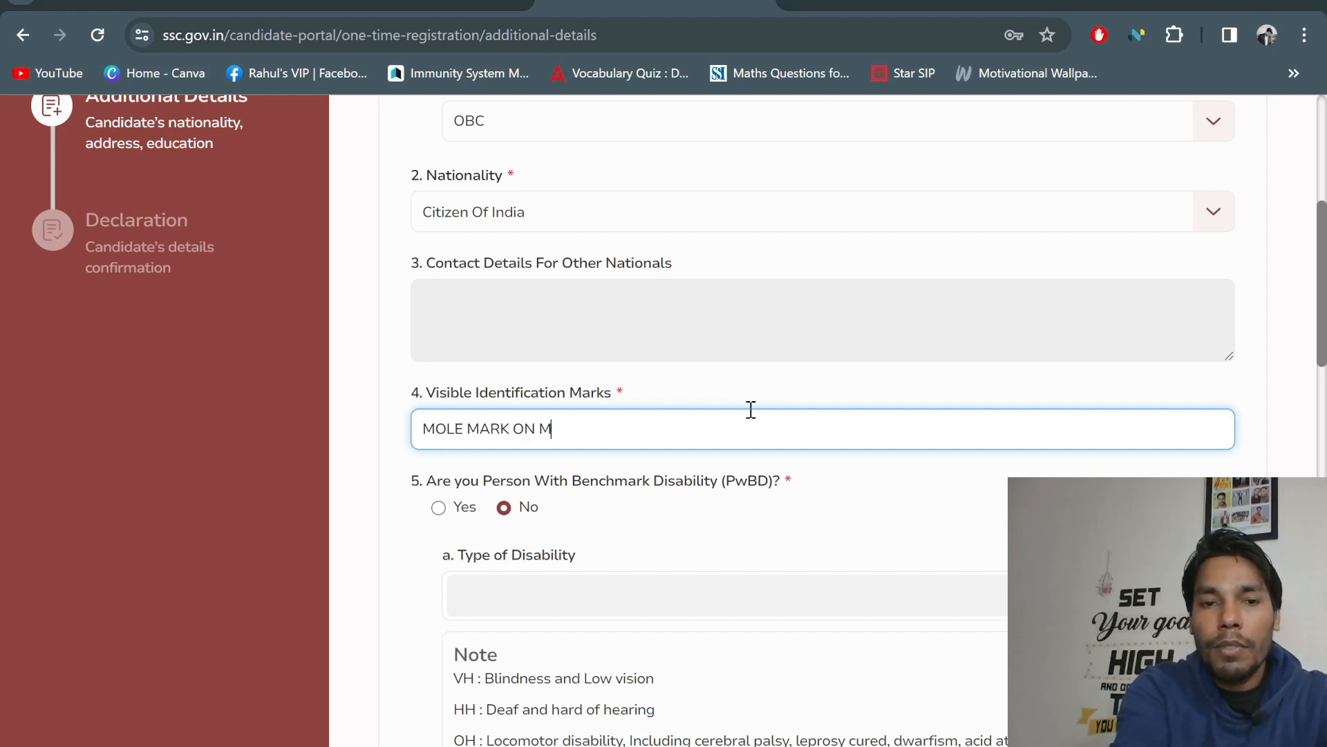
{"action": "key", "text": "BackSpace"}
{"action": "type", "text": "FORE"}
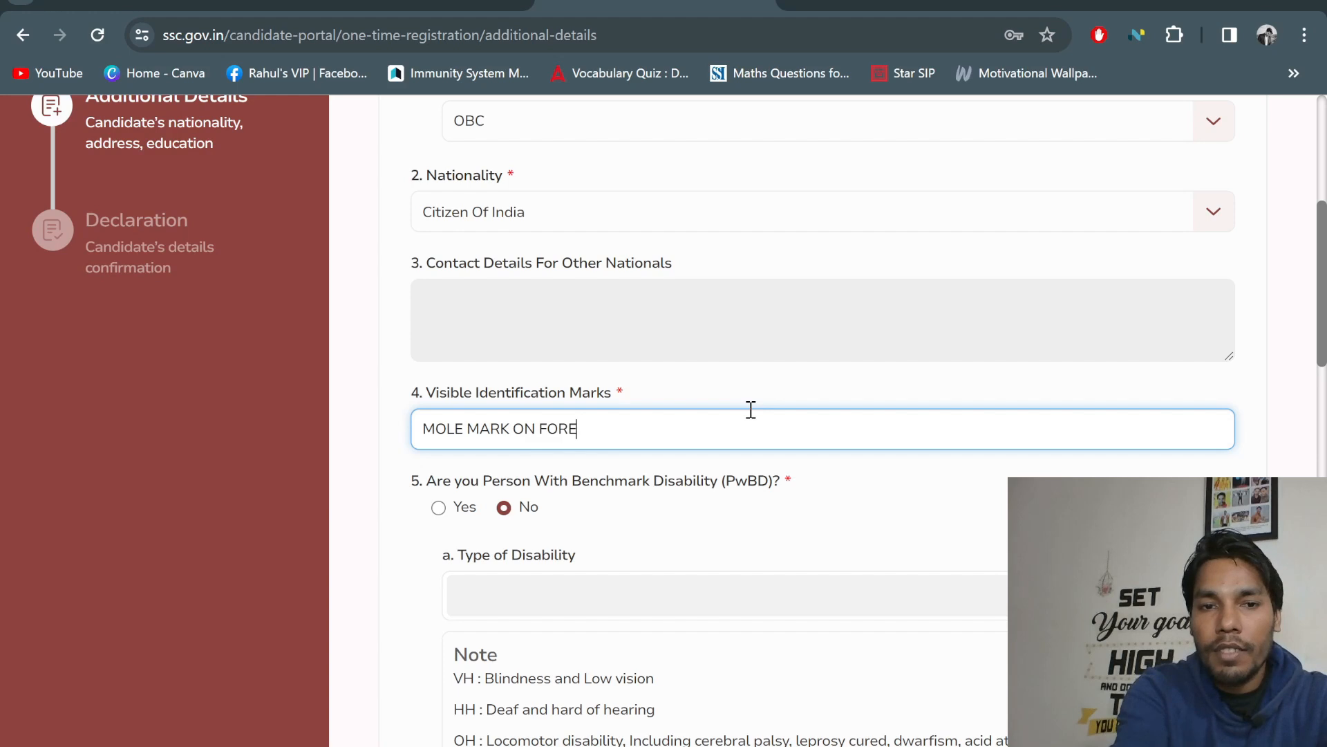
{"action": "key", "text": "BackSpace"}
{"action": "type", "text": "EHEAD"}
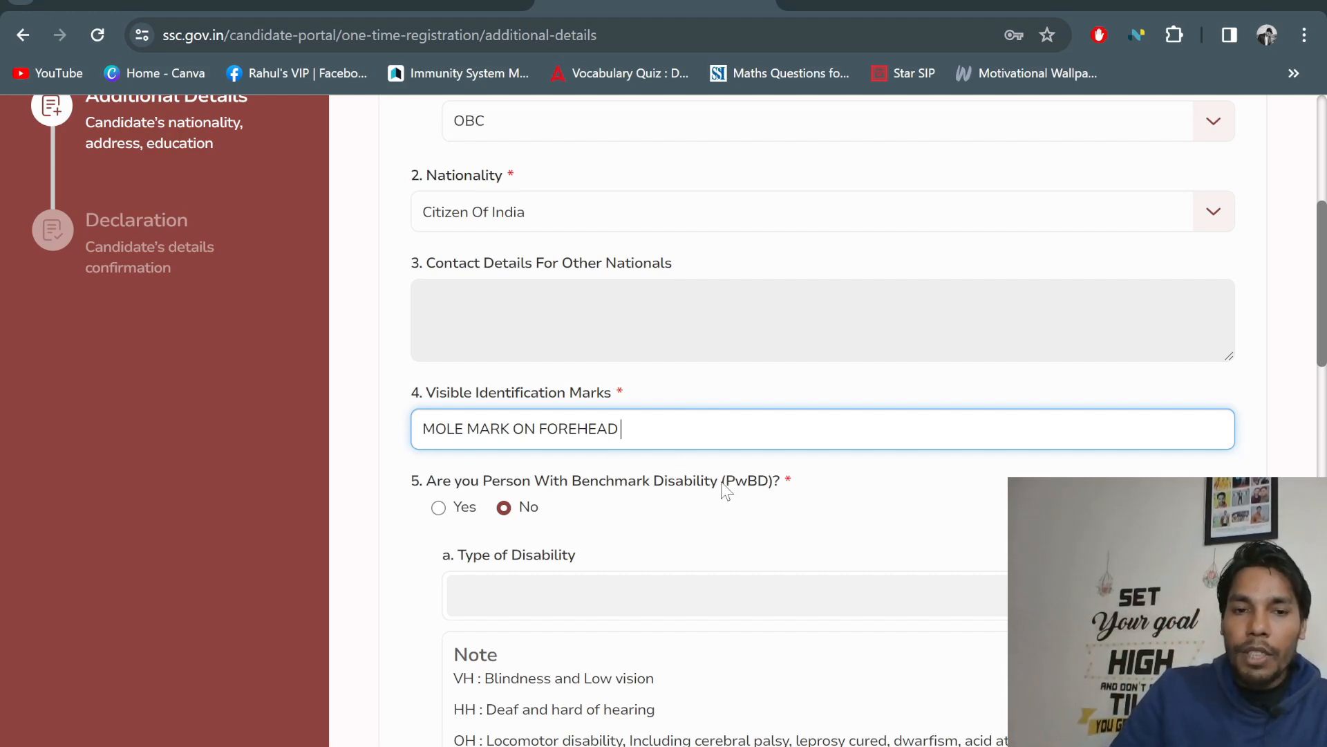
{"action": "scroll", "coordinate": [722, 490], "scroll_direction": "down", "scroll_amount": 2}
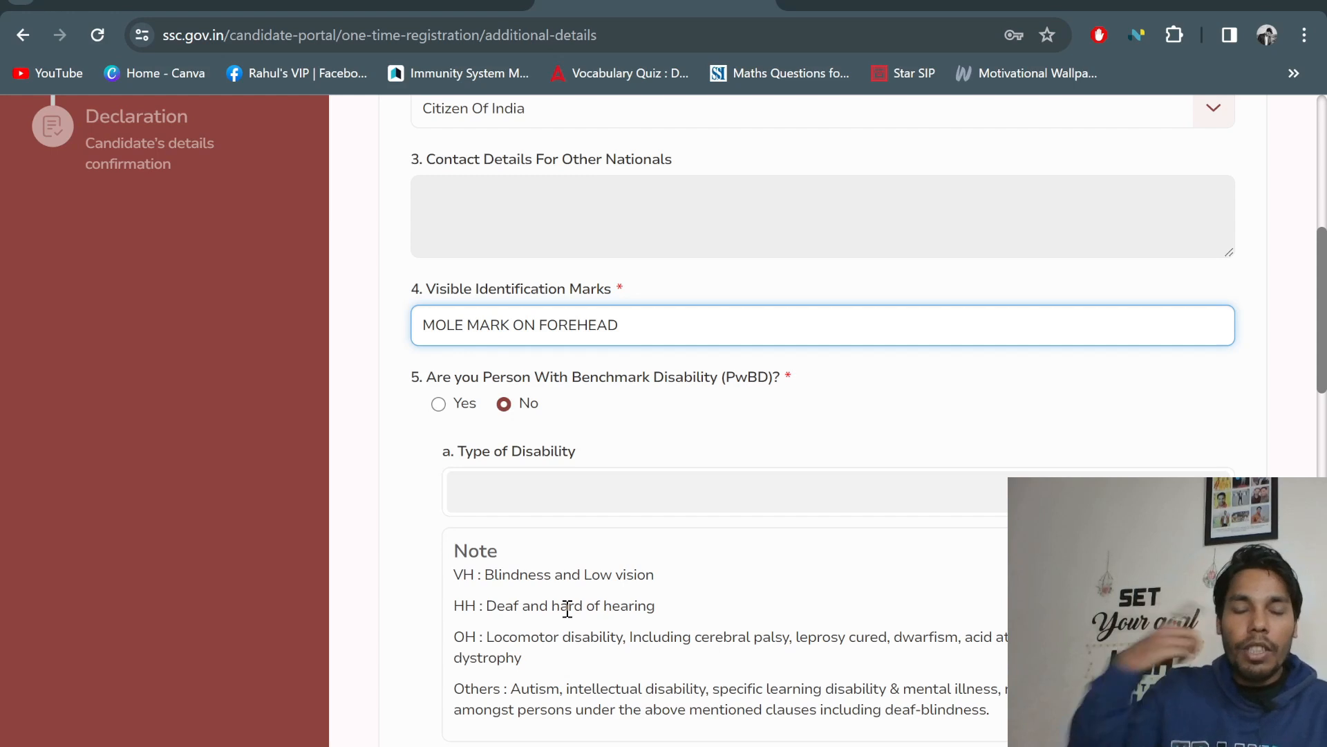
{"action": "scroll", "coordinate": [588, 601], "scroll_direction": "down", "scroll_amount": 3}
{"action": "scroll", "coordinate": [594, 587], "scroll_direction": "up", "scroll_amount": 4}
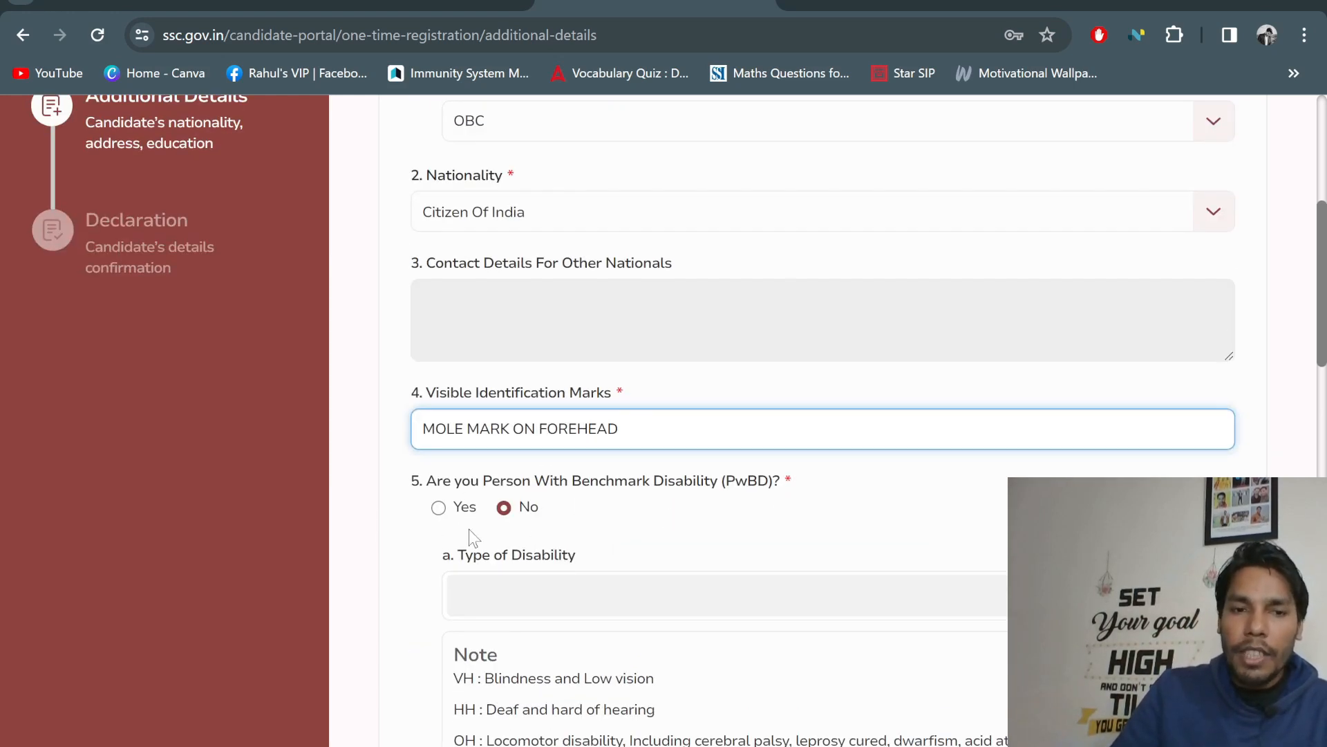
{"action": "scroll", "coordinate": [513, 520], "scroll_direction": "down", "scroll_amount": 4}
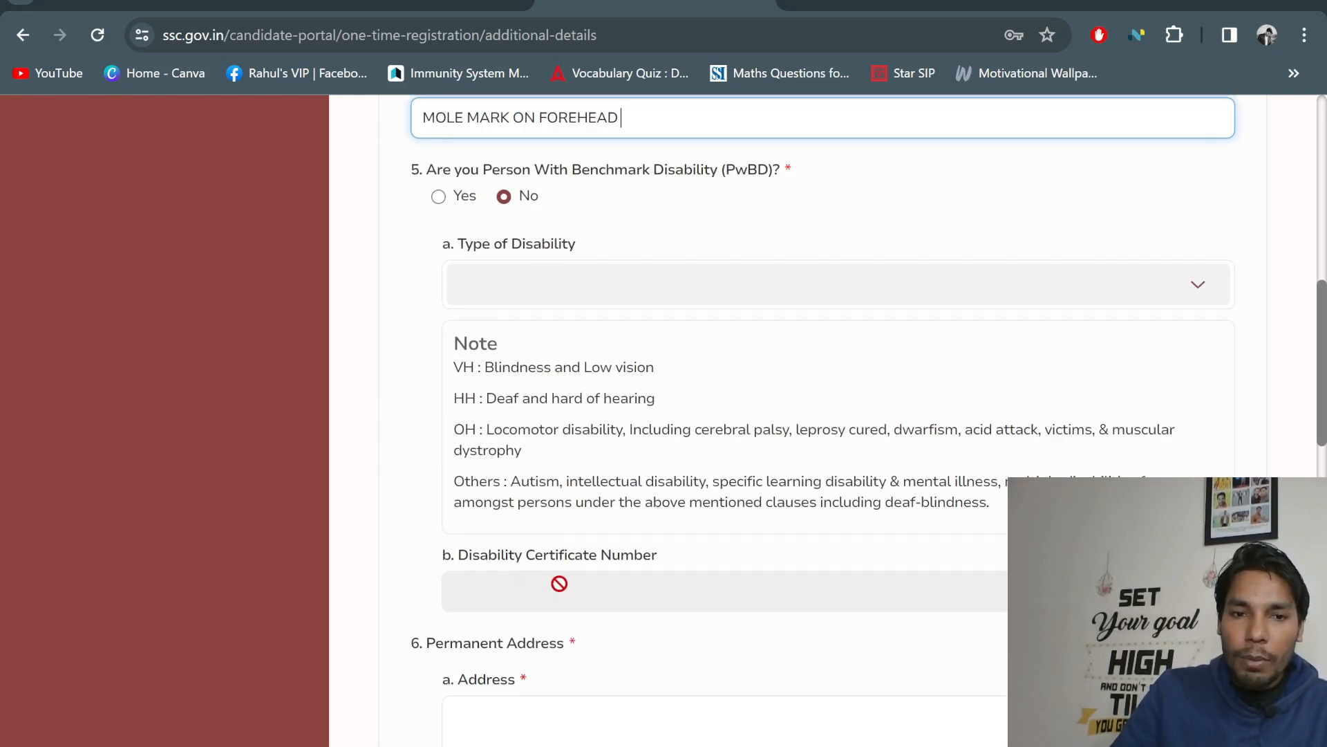
{"action": "left_click", "coordinate": [440, 198]}
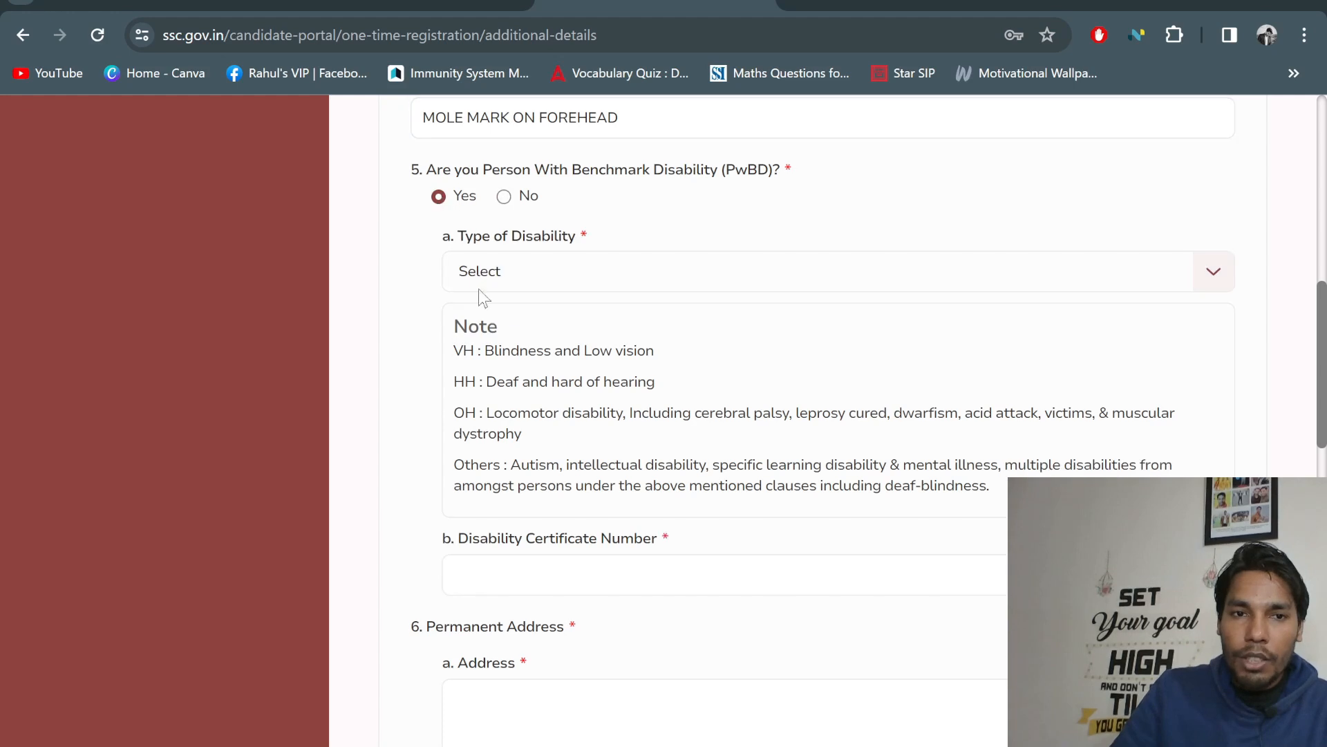
{"action": "left_click", "coordinate": [513, 280]}
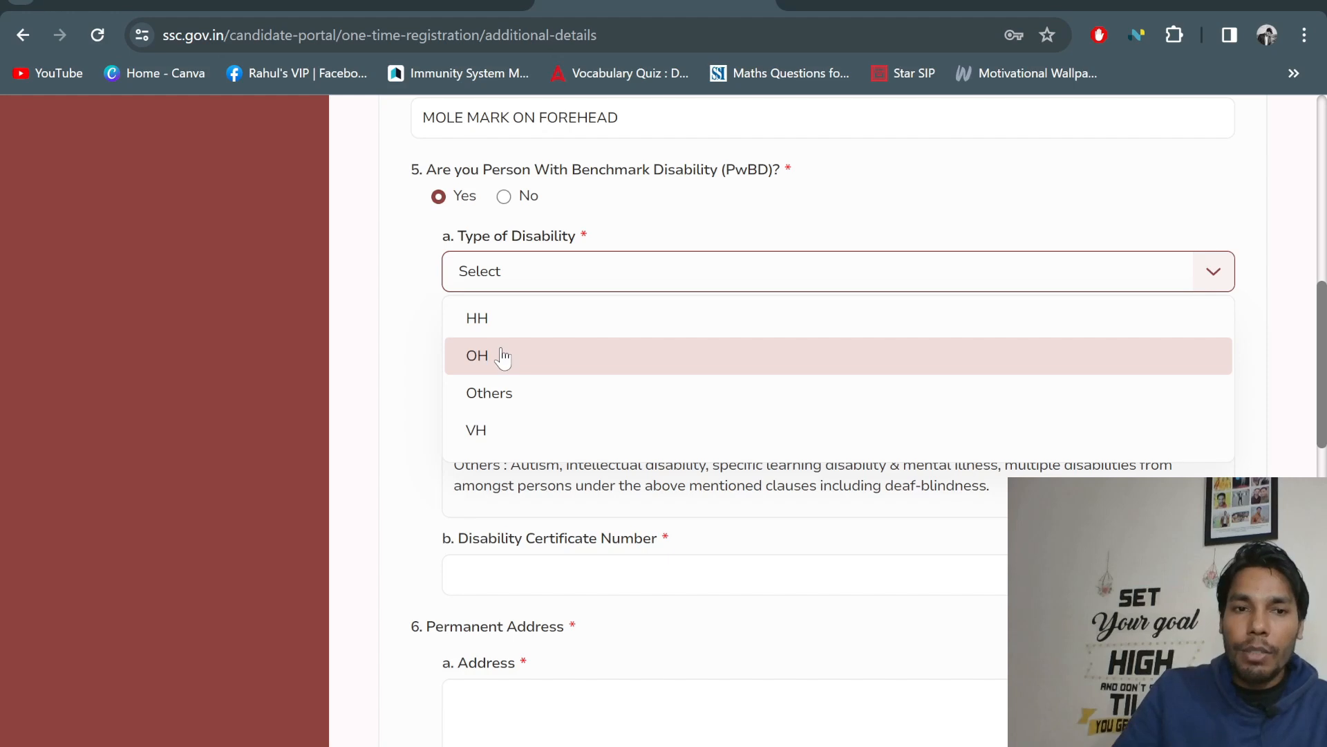
{"action": "left_click", "coordinate": [511, 509]}
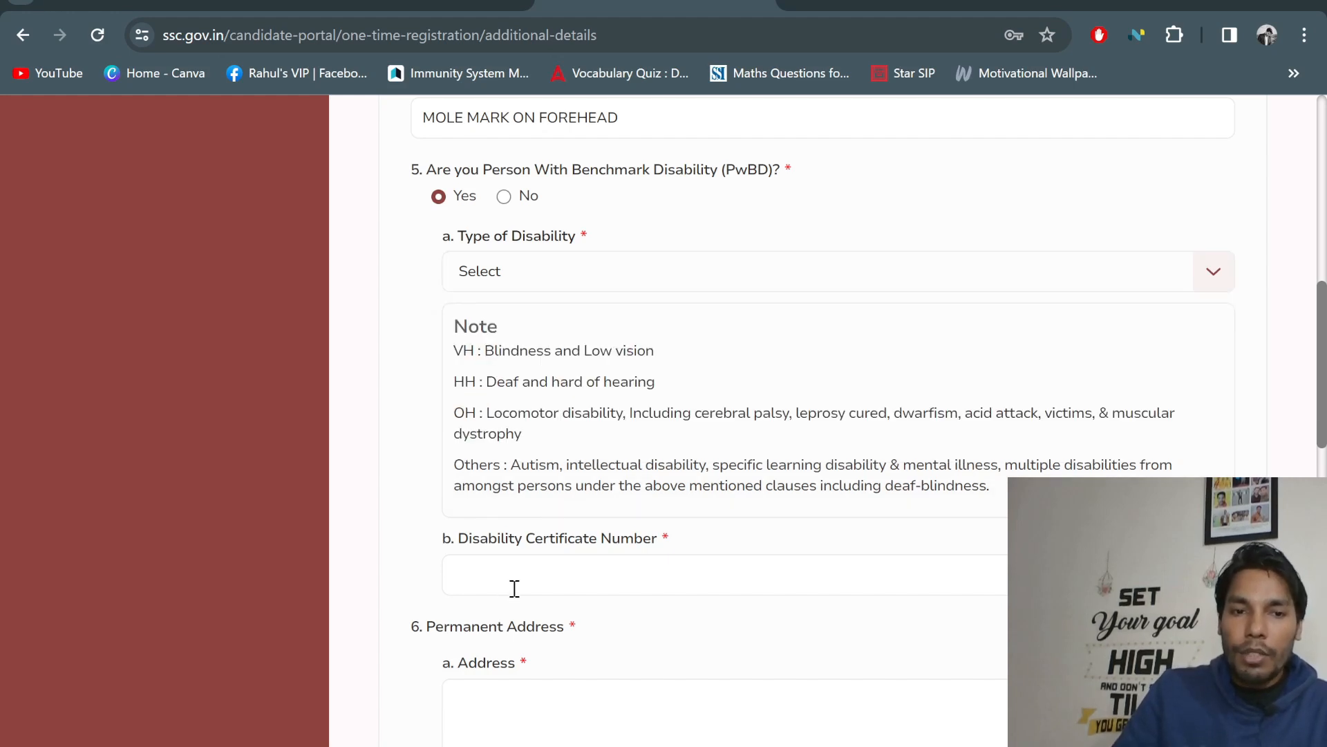
{"action": "left_click", "coordinate": [505, 197]}
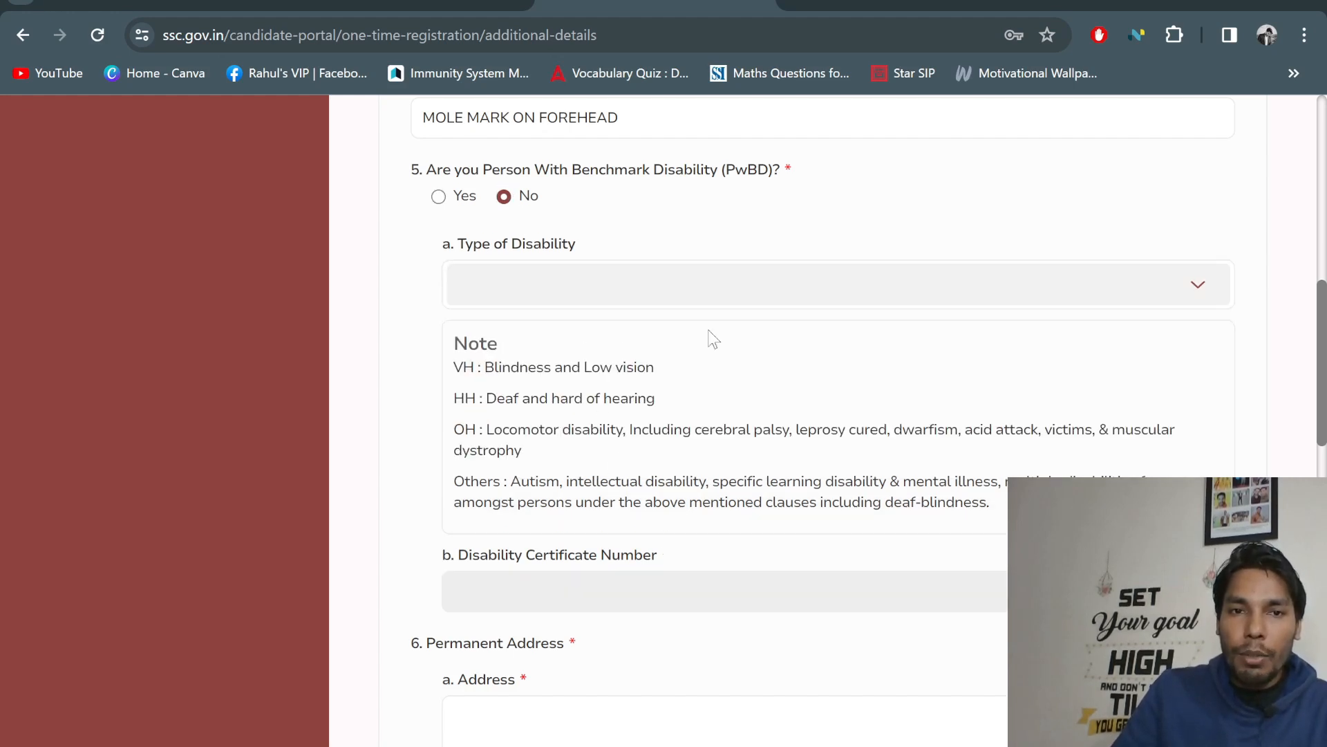
{"action": "scroll", "coordinate": [472, 442], "scroll_direction": "down", "scroll_amount": 5}
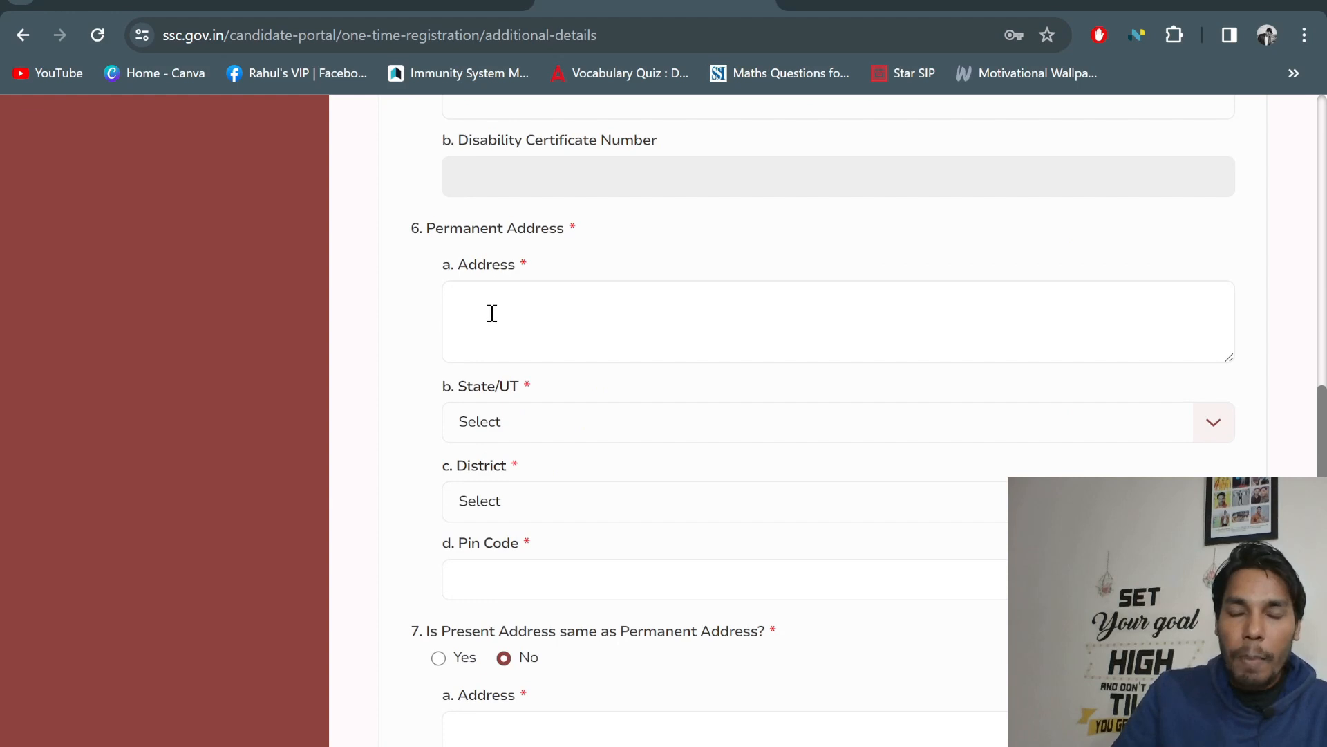
Begin the permanent address entry, checking the available State/UT options
{"action": "left_click", "coordinate": [539, 317]}
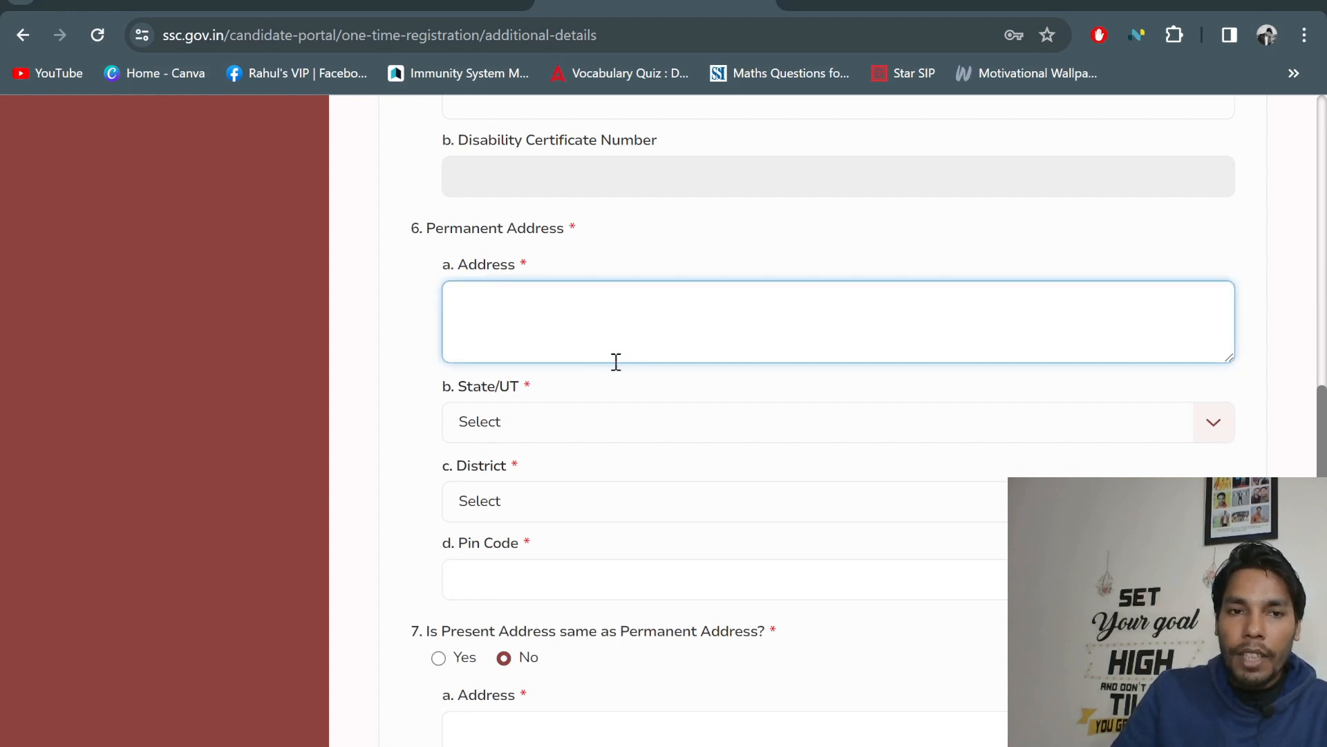
{"action": "left_click", "coordinate": [538, 422]}
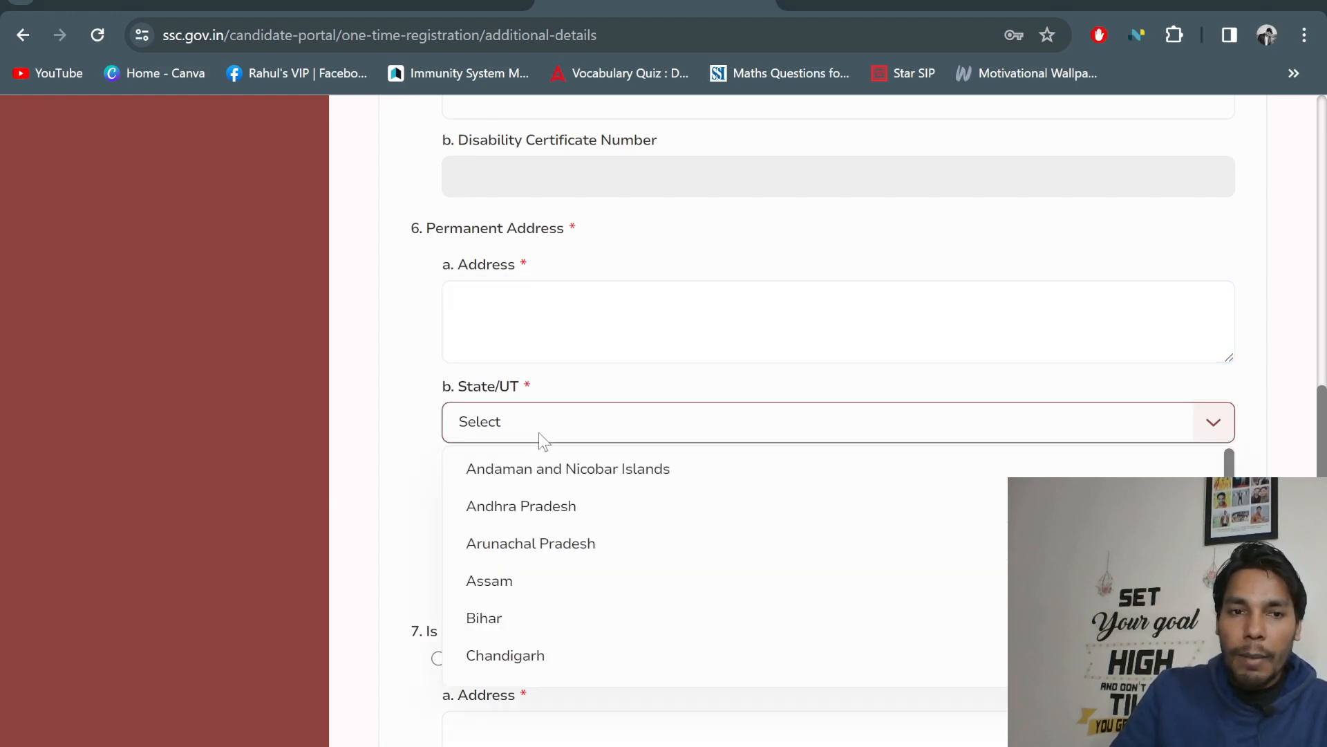
{"action": "left_click", "coordinate": [389, 413]}
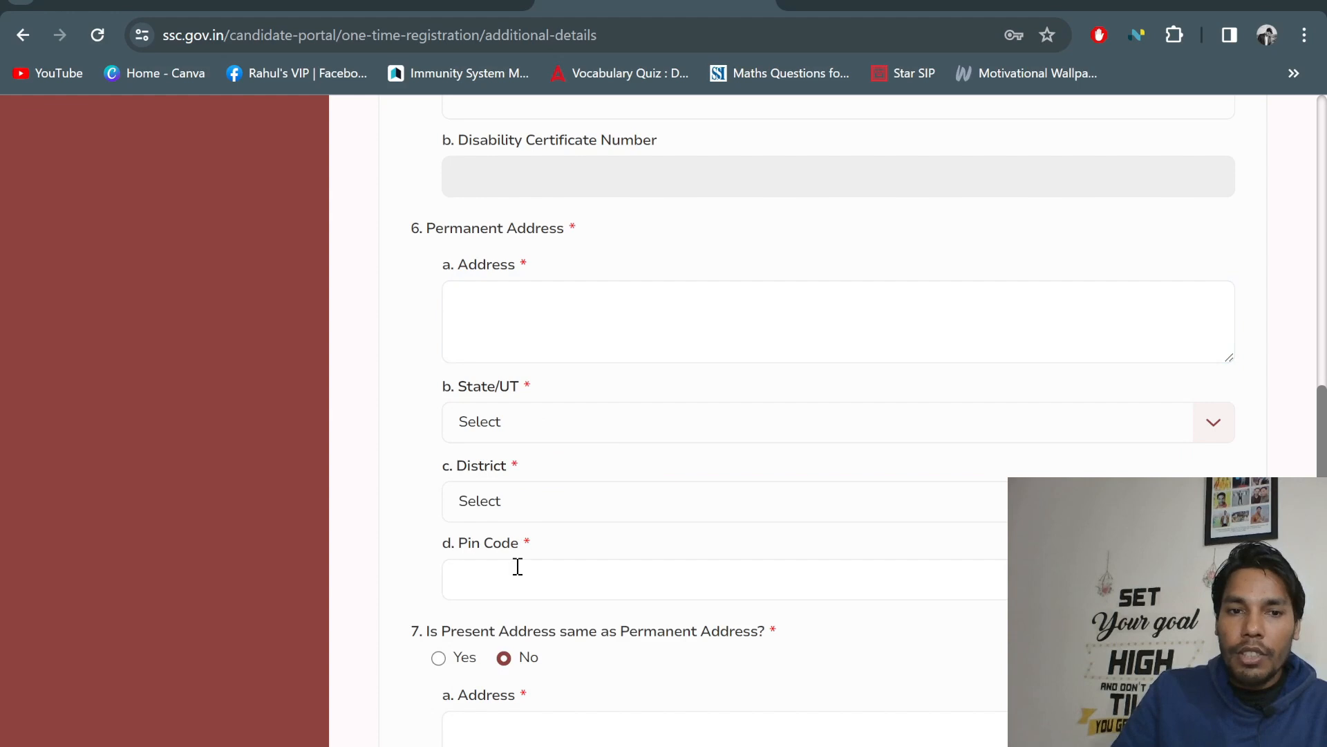
{"action": "scroll", "coordinate": [551, 585], "scroll_direction": "down", "scroll_amount": 1}
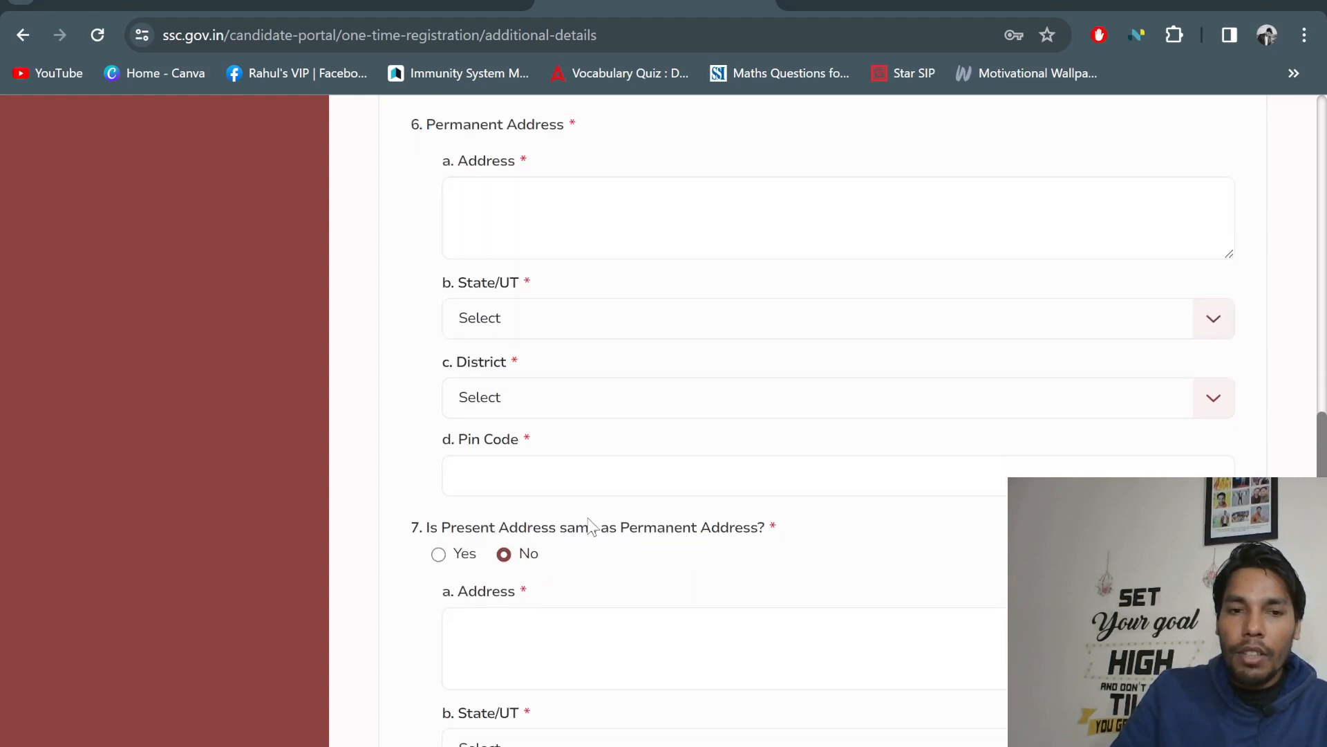
{"action": "scroll", "coordinate": [591, 527], "scroll_direction": "down", "scroll_amount": 2}
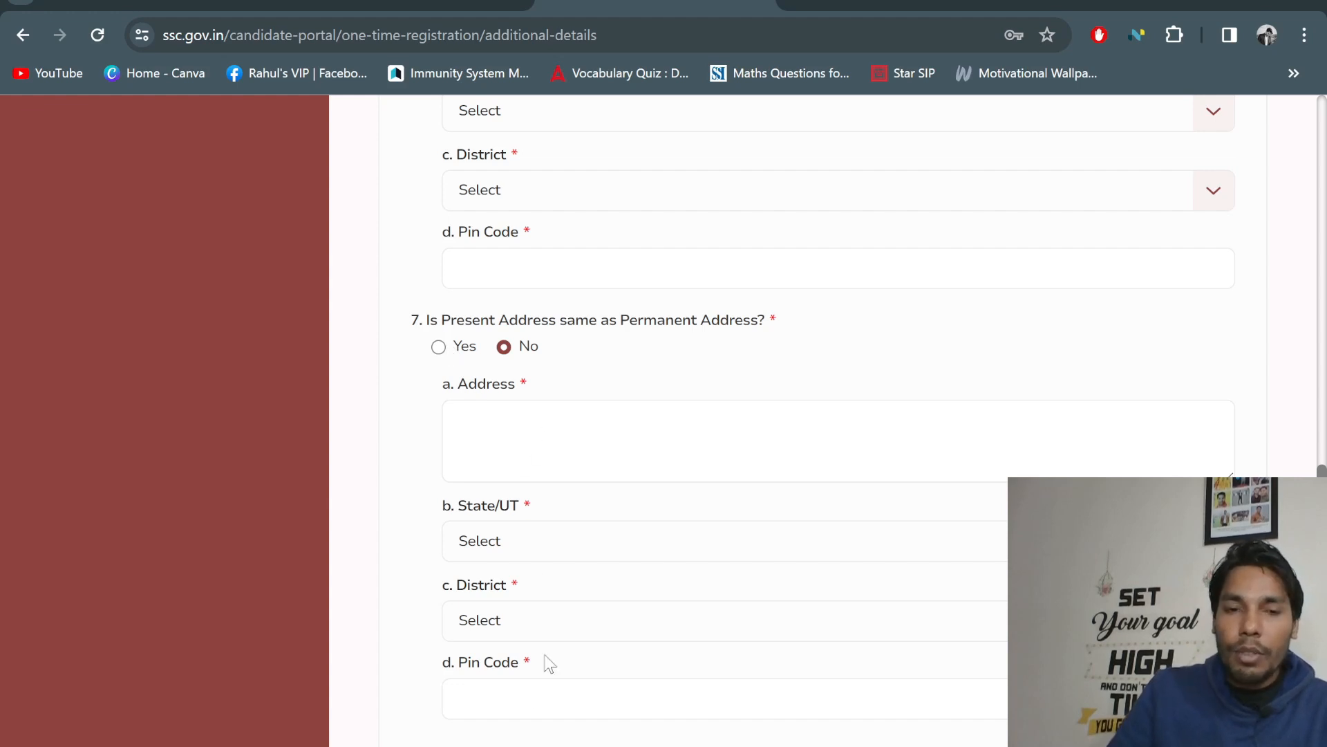
Review the completed address section with State/UT, district and pin code filled in
{"action": "scroll", "coordinate": [557, 532], "scroll_direction": "down", "scroll_amount": 2}
{"action": "scroll", "coordinate": [557, 532], "scroll_direction": "up", "scroll_amount": 3}
{"action": "scroll", "coordinate": [654, 480], "scroll_direction": "up", "scroll_amount": 5}
{"action": "scroll", "coordinate": [625, 498], "scroll_direction": "down", "scroll_amount": 4}
{"action": "scroll", "coordinate": [625, 447], "scroll_direction": "up", "scroll_amount": 3}
{"action": "scroll", "coordinate": [625, 448], "scroll_direction": "down", "scroll_amount": 3}
{"action": "scroll", "coordinate": [809, 449], "scroll_direction": "up", "scroll_amount": 4}
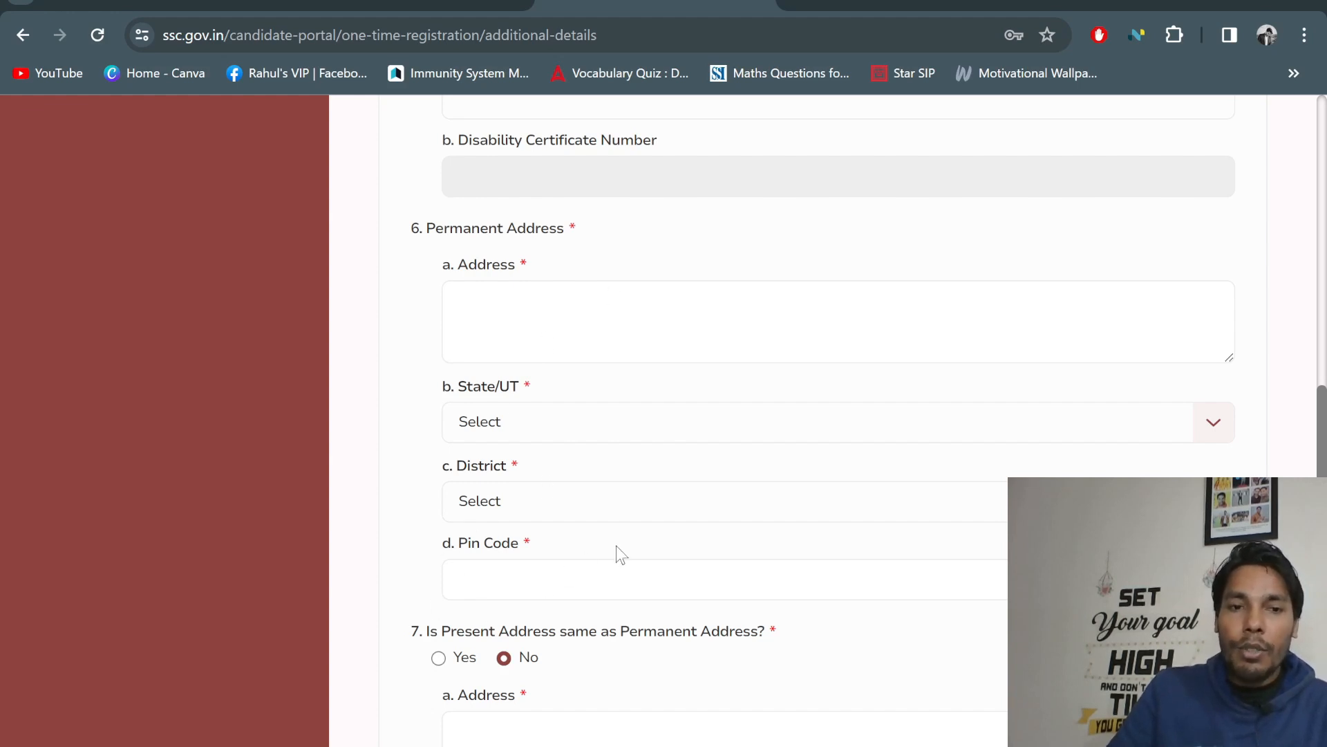
{"action": "scroll", "coordinate": [554, 415], "scroll_direction": "down", "scroll_amount": 1}
{"action": "scroll", "coordinate": [493, 298], "scroll_direction": "up", "scroll_amount": 1}
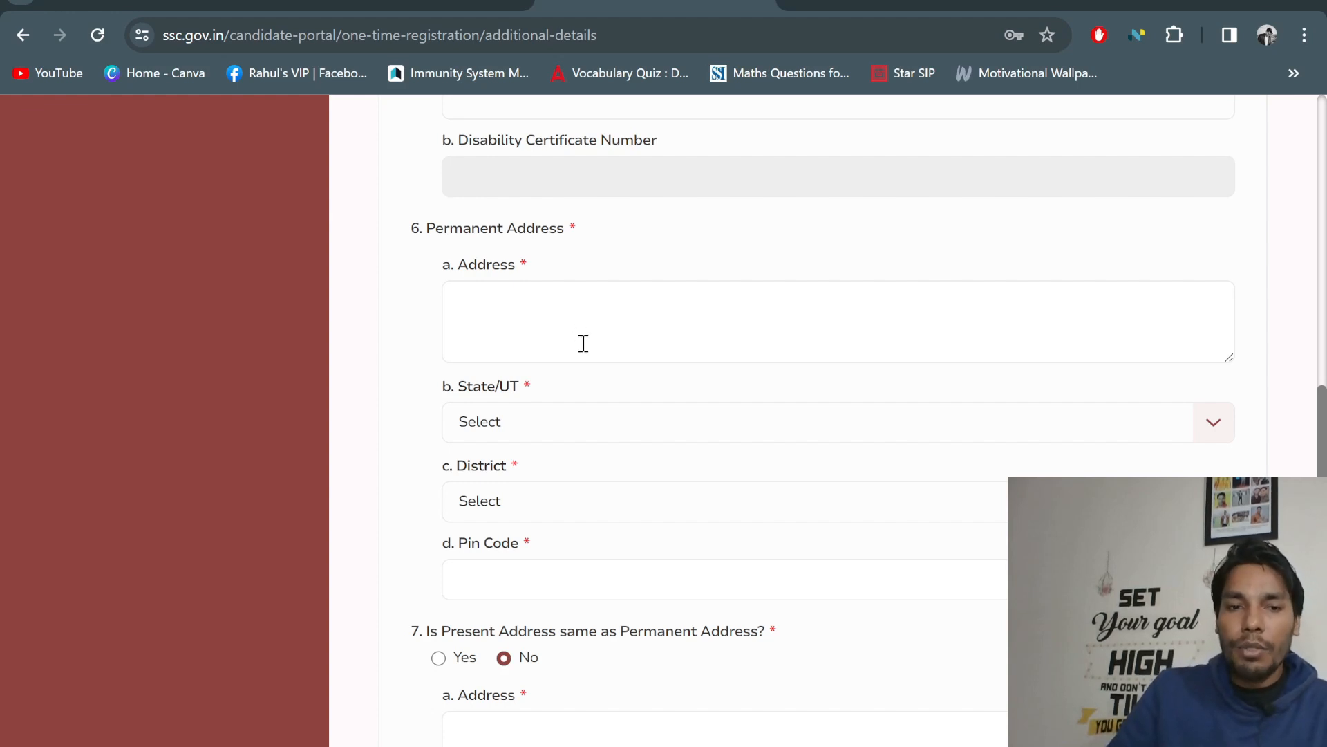
{"action": "scroll", "coordinate": [584, 343], "scroll_direction": "down", "scroll_amount": 3}
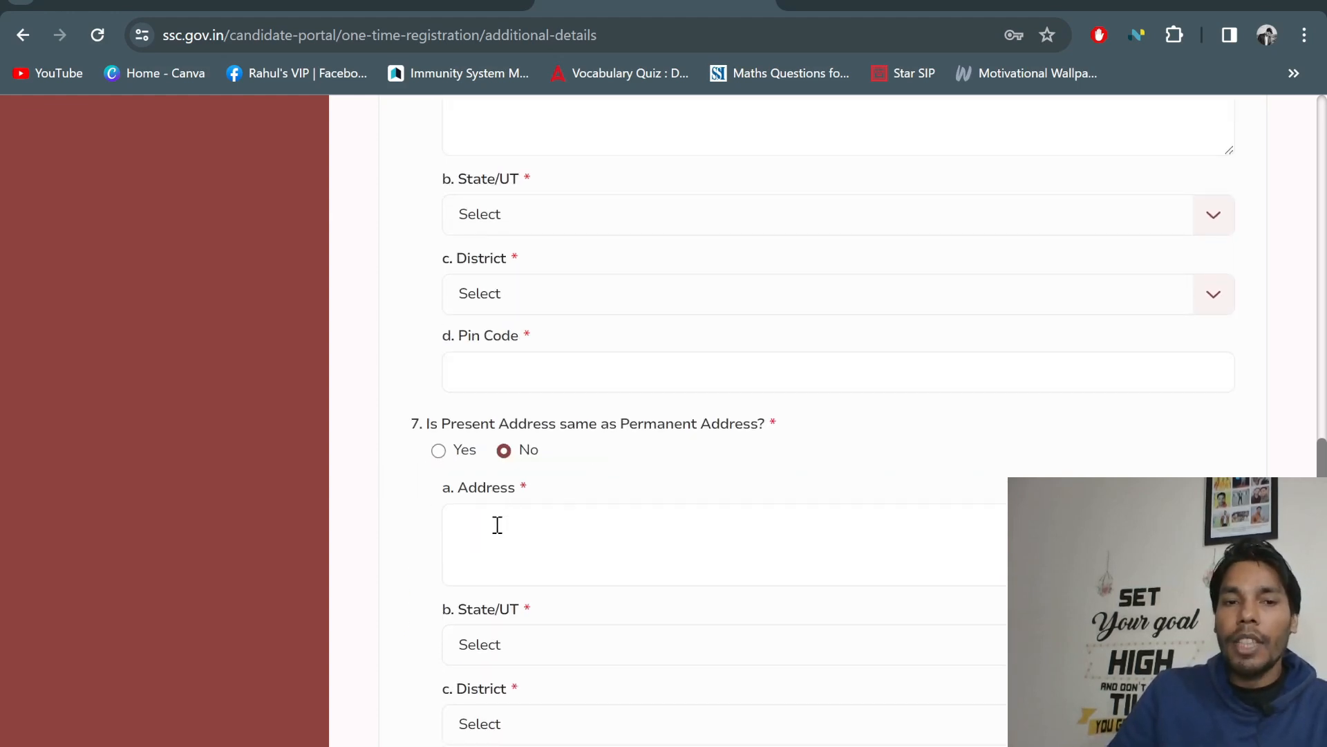
{"action": "scroll", "coordinate": [841, 524], "scroll_direction": "up", "scroll_amount": 3}
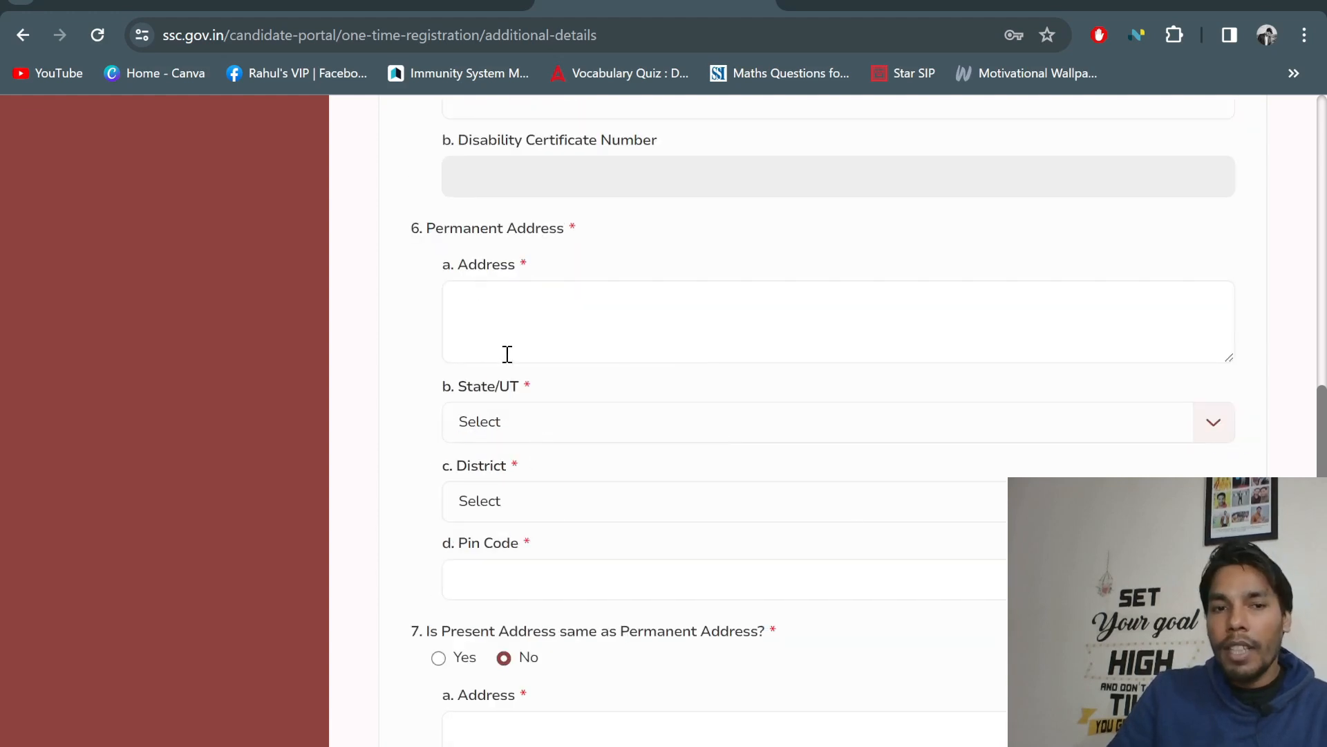
{"action": "scroll", "coordinate": [765, 401], "scroll_direction": "down", "scroll_amount": 8}
{"action": "scroll", "coordinate": [527, 252], "scroll_direction": "up", "scroll_amount": 7}
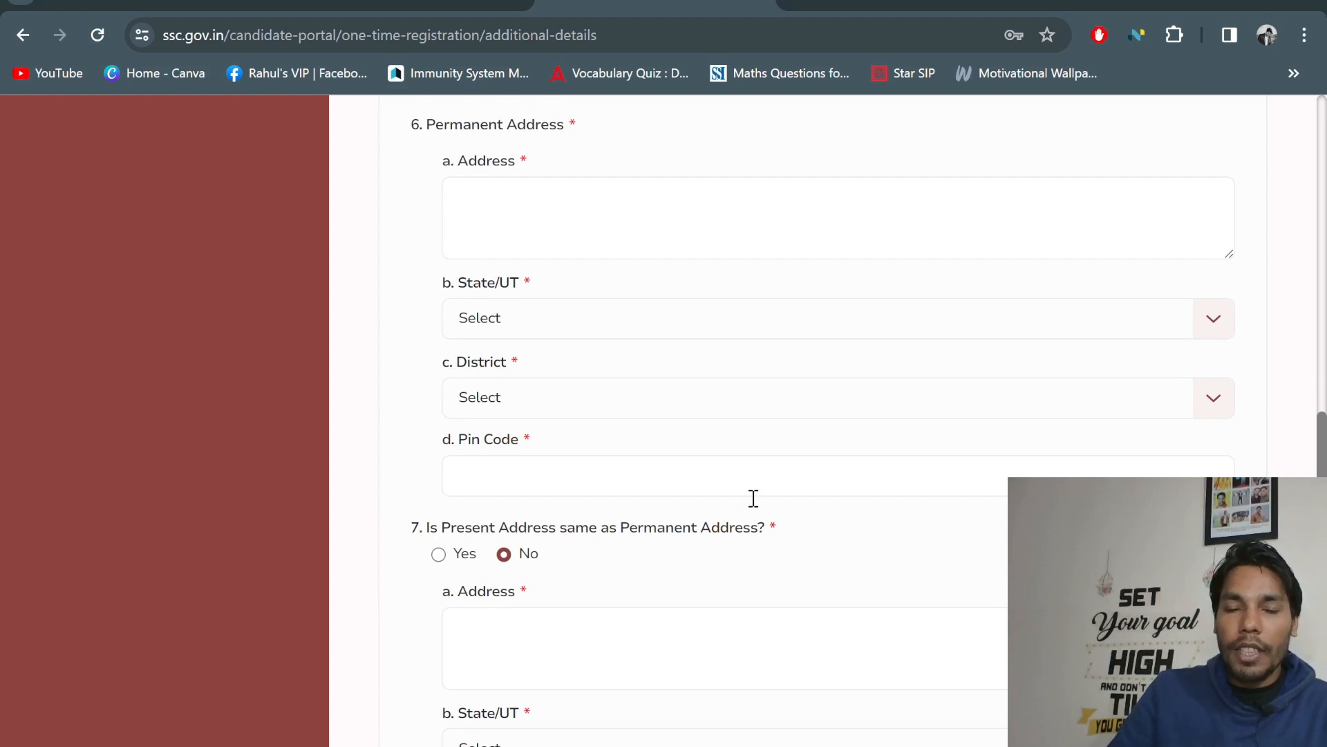
{"action": "scroll", "coordinate": [760, 518], "scroll_direction": "down", "scroll_amount": 3}
{"action": "scroll", "coordinate": [744, 474], "scroll_direction": "up", "scroll_amount": 4}
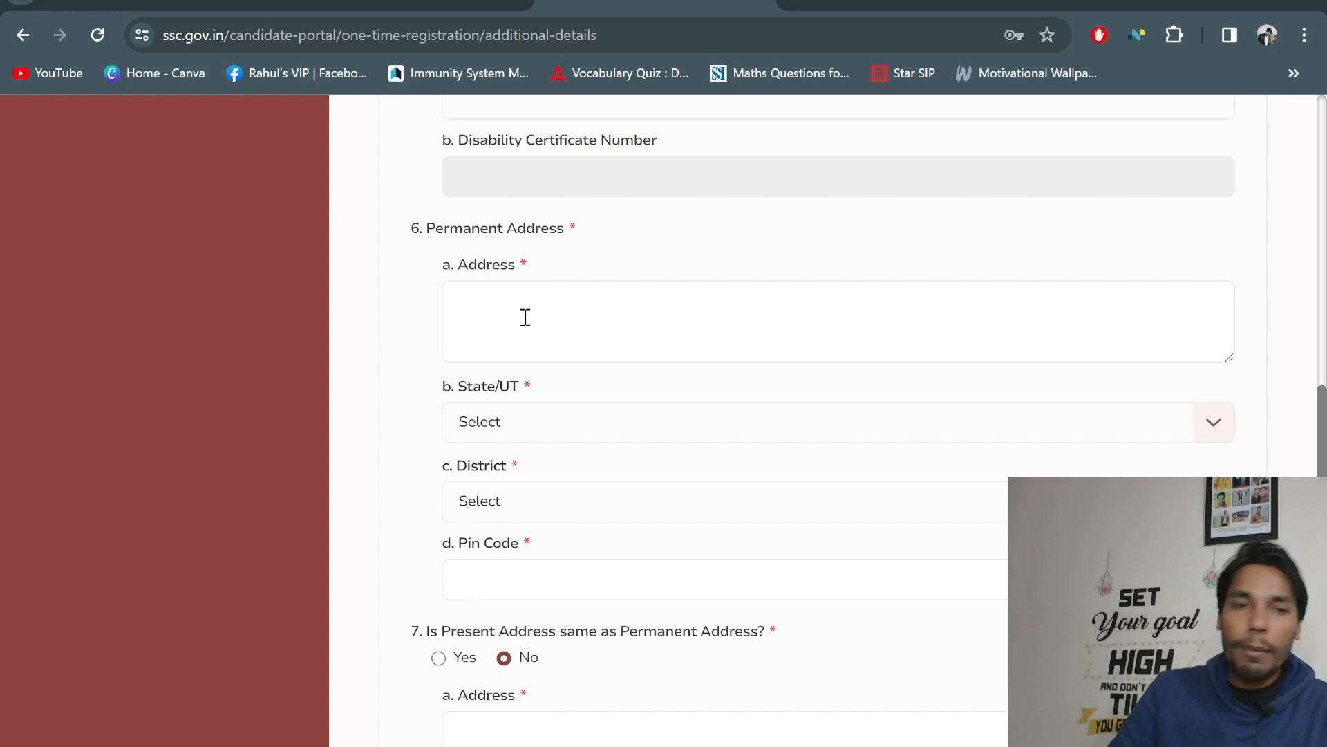
{"action": "scroll", "coordinate": [931, 587], "scroll_direction": "down", "scroll_amount": 6}
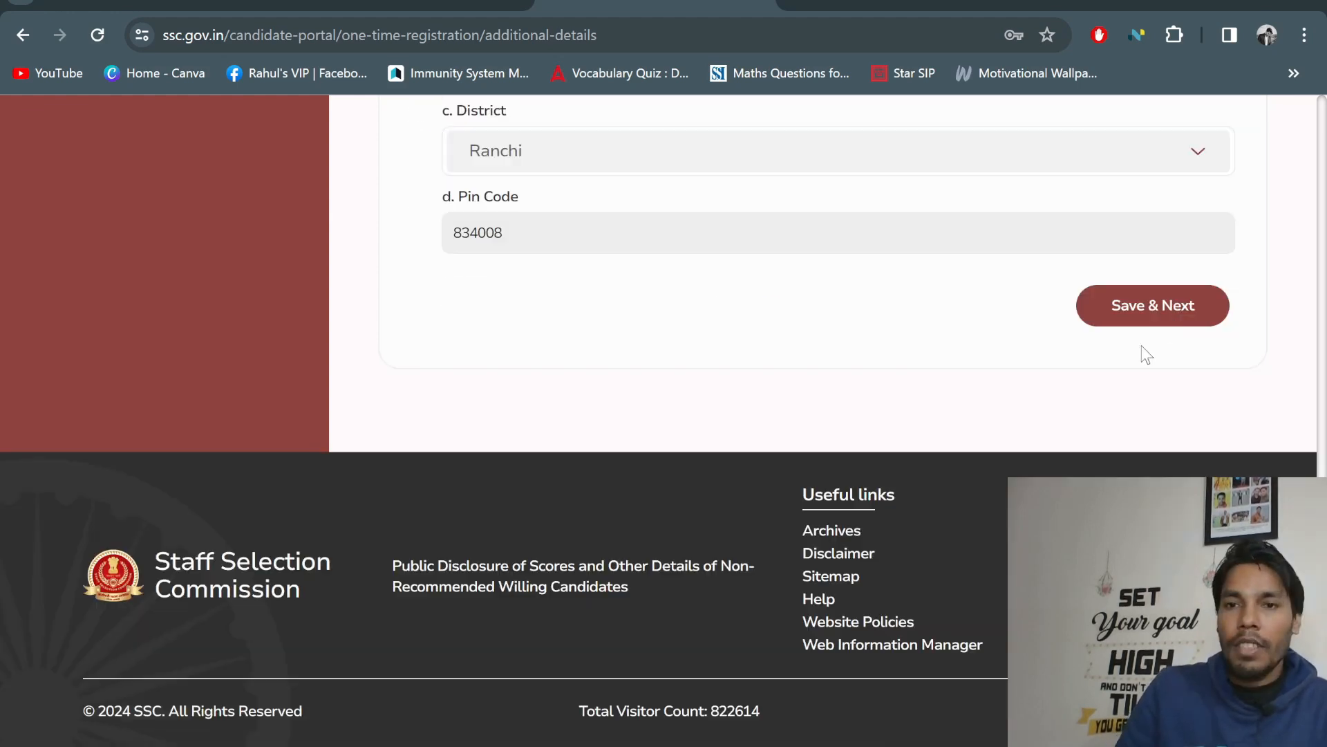
Save the additional details and dismiss the success message
{"action": "left_click", "coordinate": [1168, 307]}
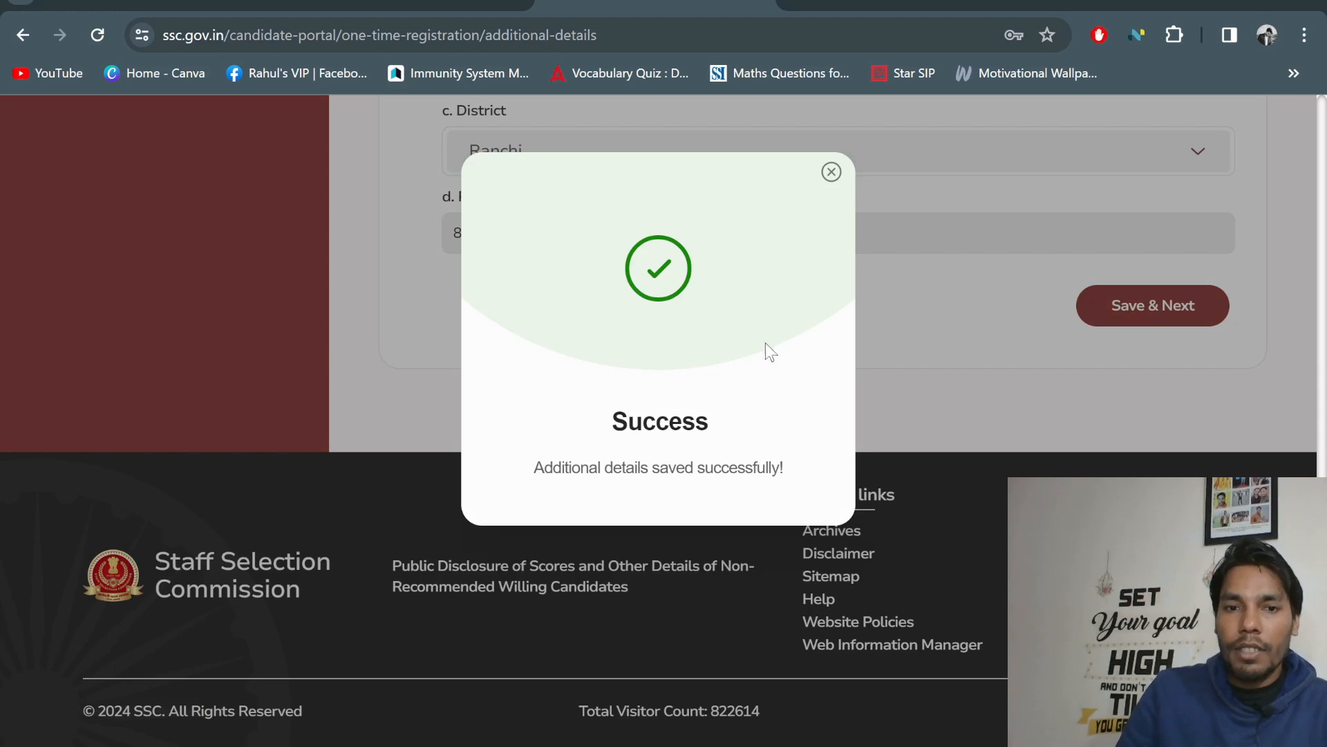
{"action": "left_click", "coordinate": [830, 172]}
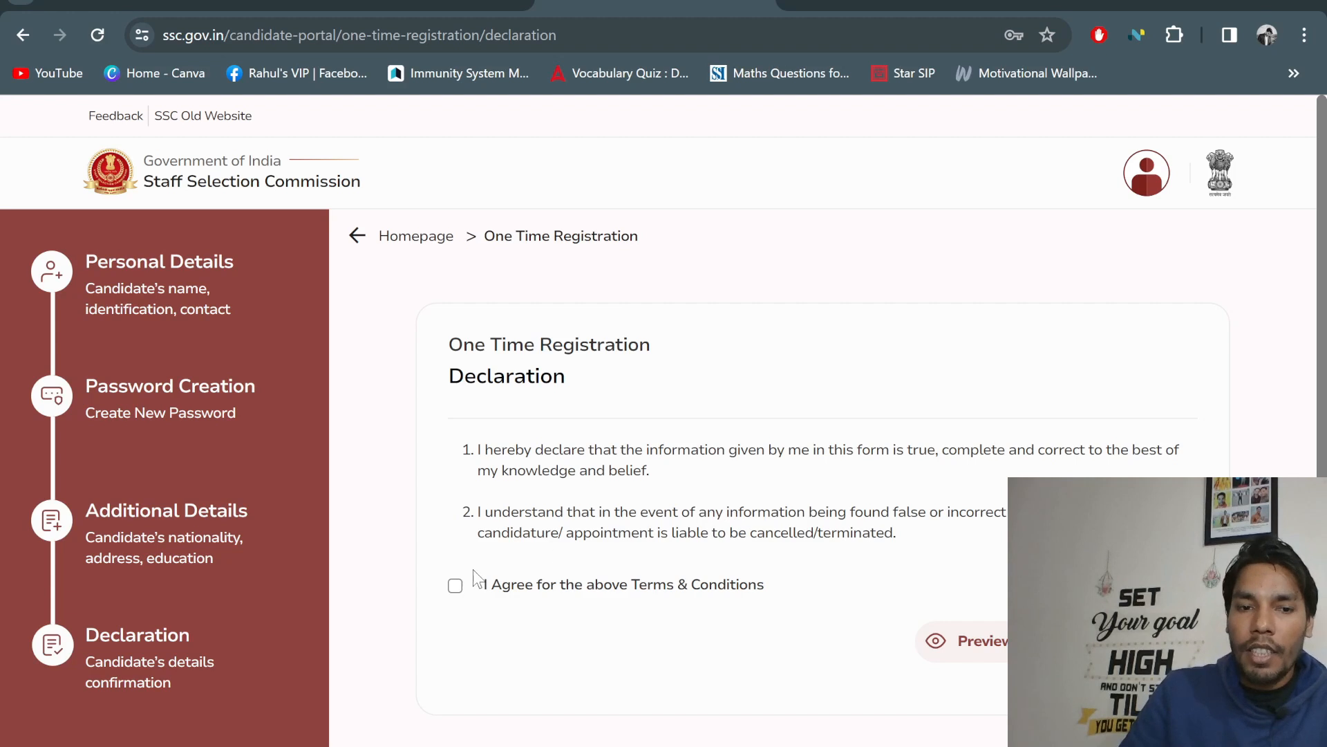
Agree to the Terms & Conditions, submit the declaration, and dismiss the success message
{"action": "left_click", "coordinate": [455, 586]}
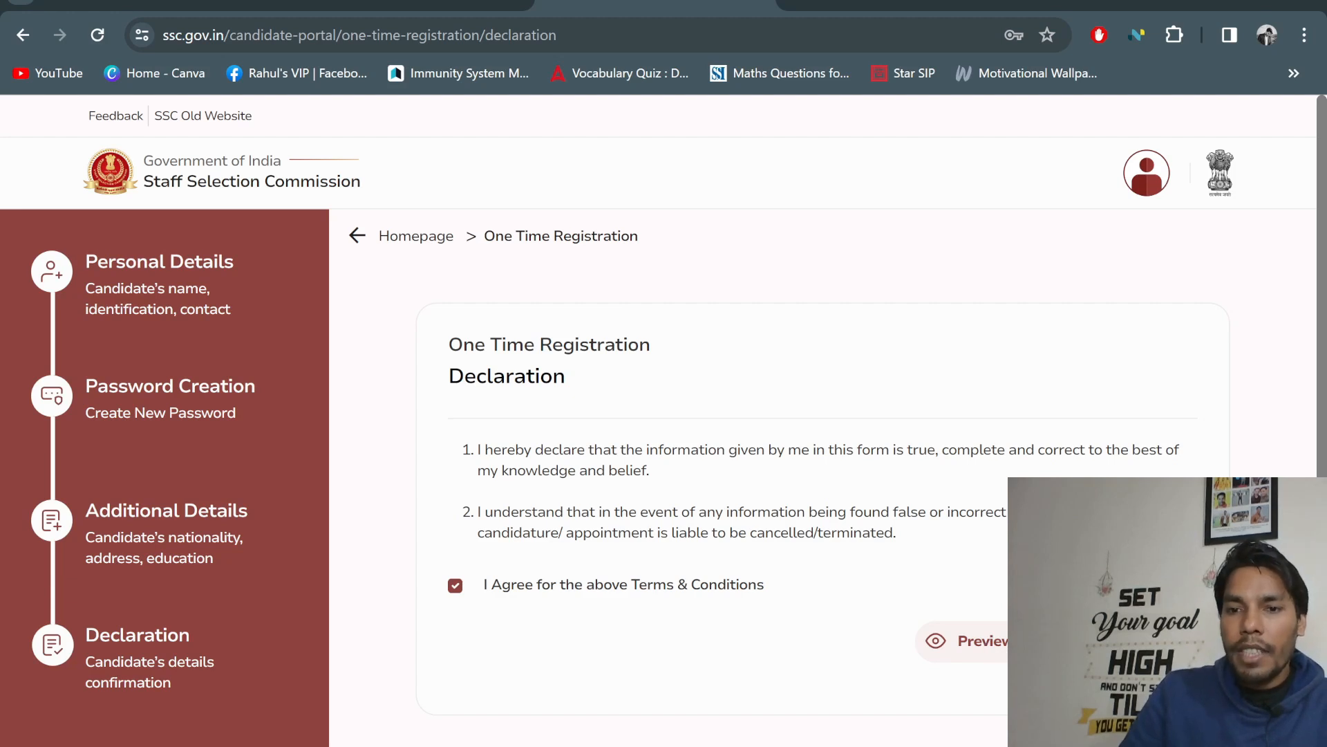
{"action": "left_click", "coordinate": [1131, 641]}
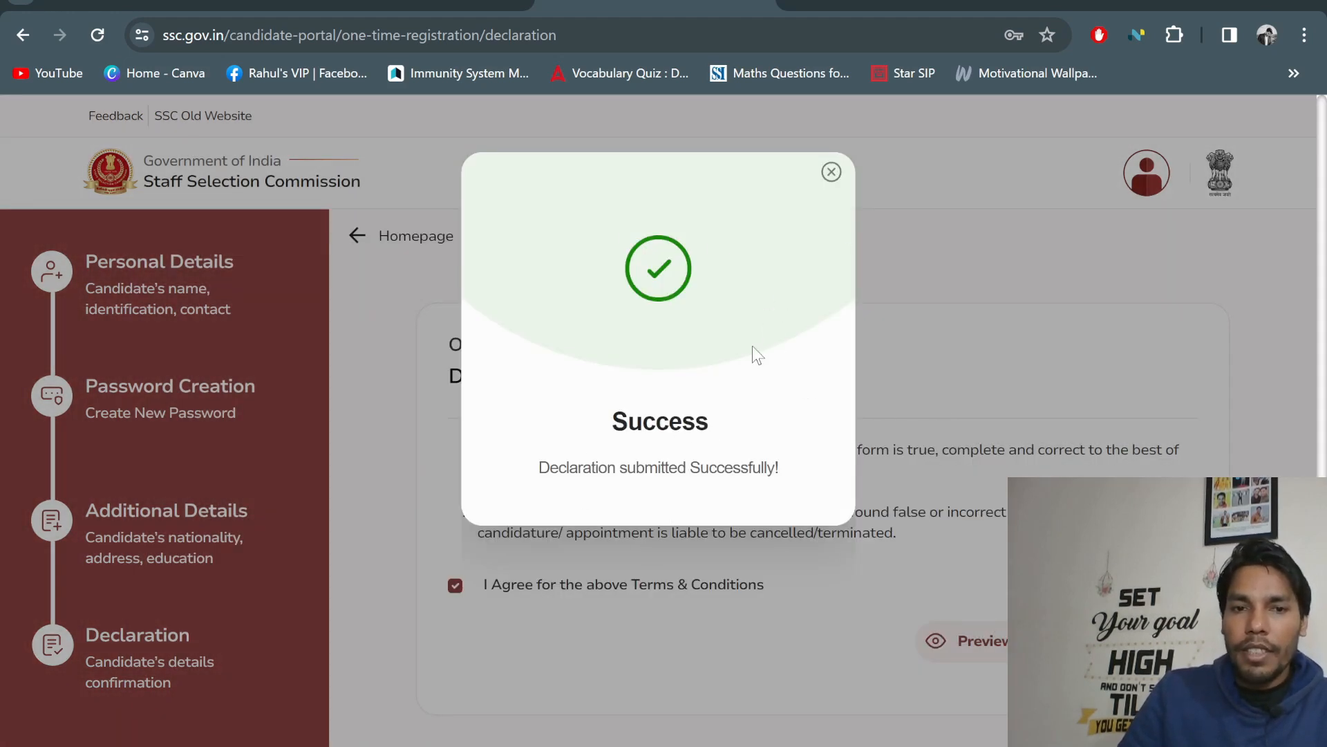
{"action": "left_click", "coordinate": [832, 172]}
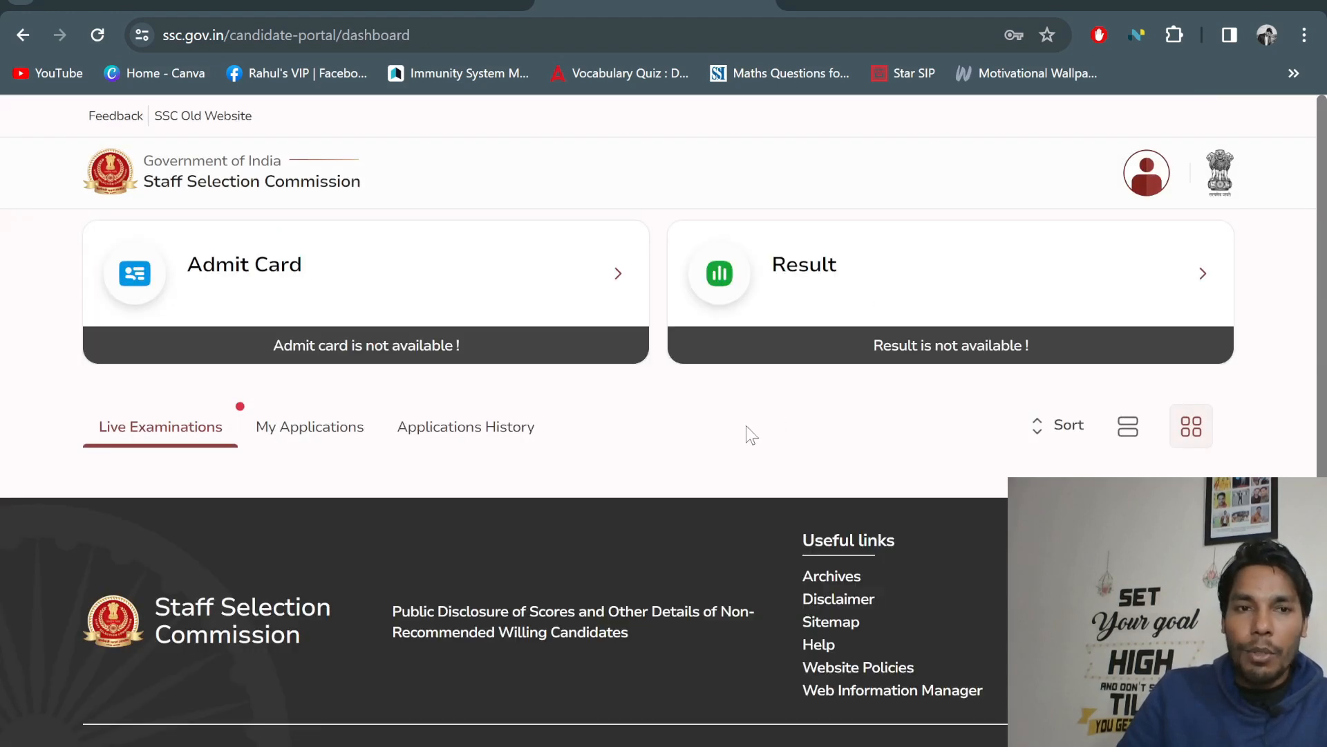
View the candidate's profile card from the avatar menu, then return to the ssc.gov.in homepage
{"action": "left_click", "coordinate": [1146, 177]}
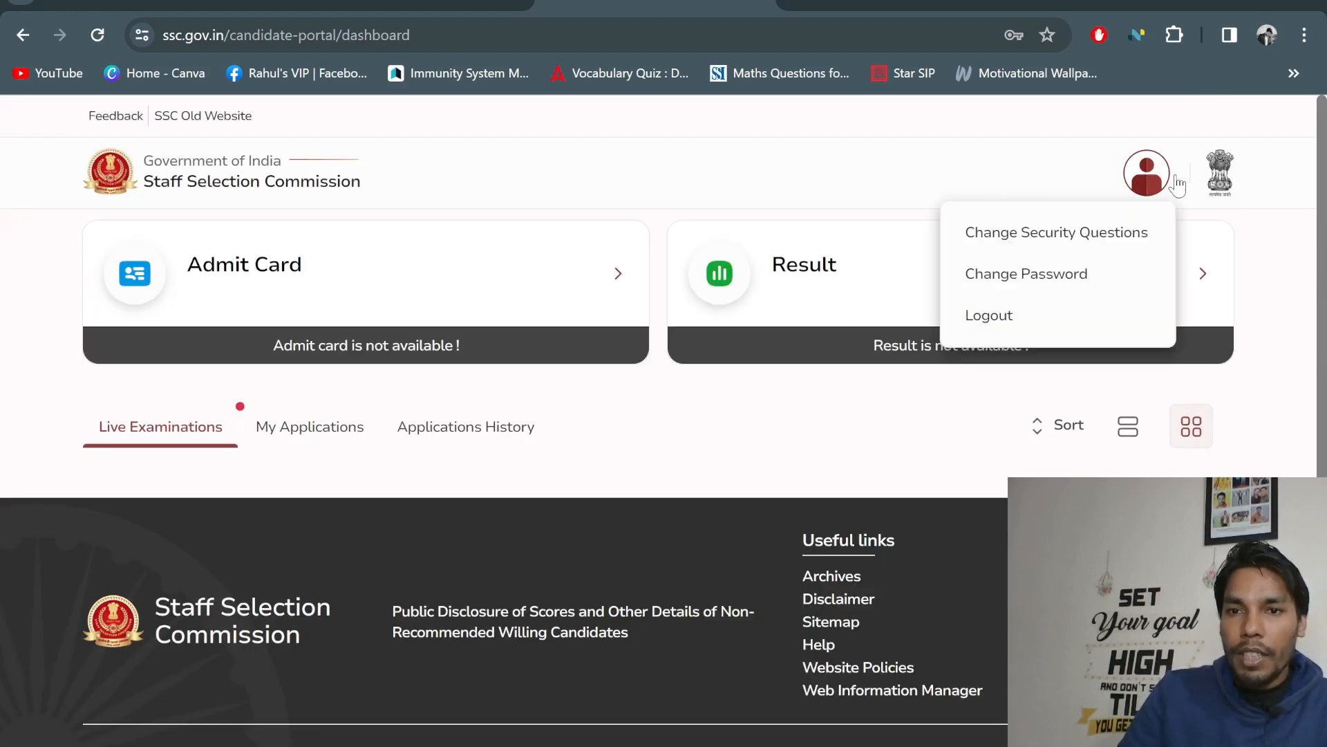
{"action": "left_click", "coordinate": [1070, 233]}
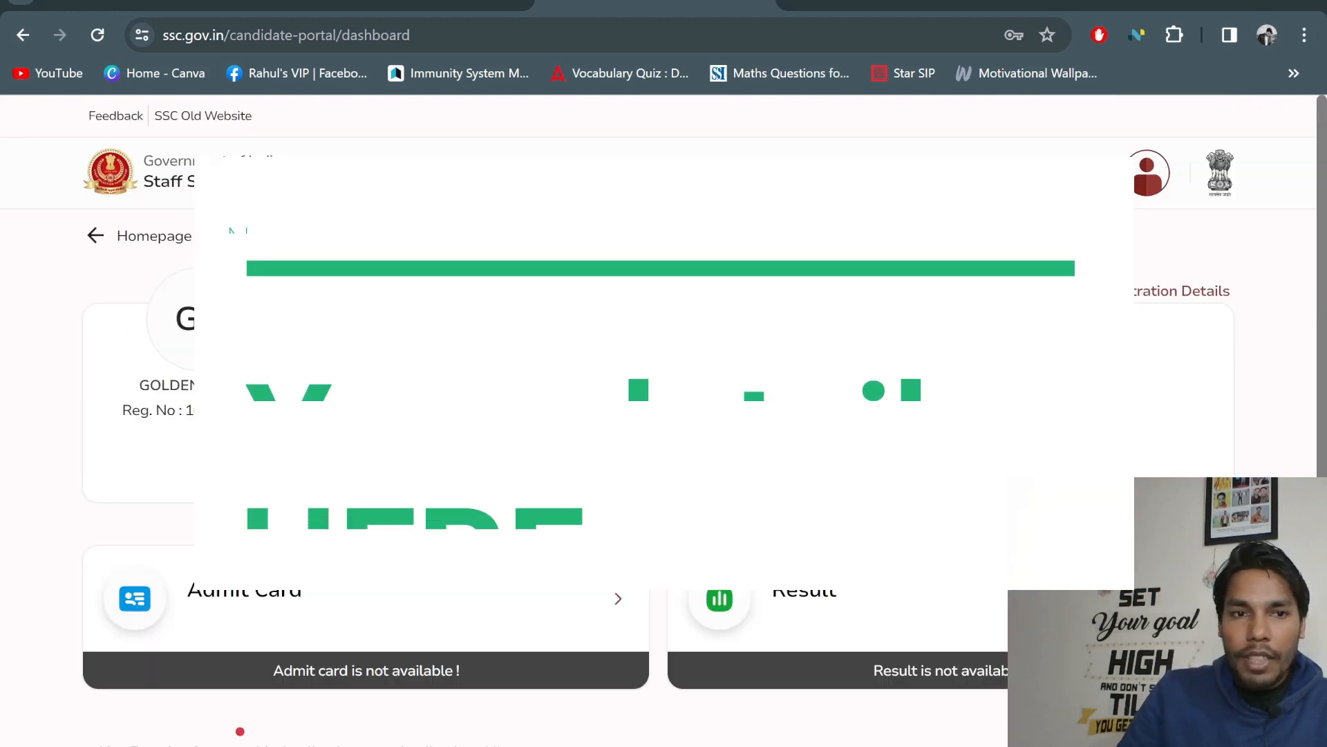
{"action": "left_click", "coordinate": [1148, 176]}
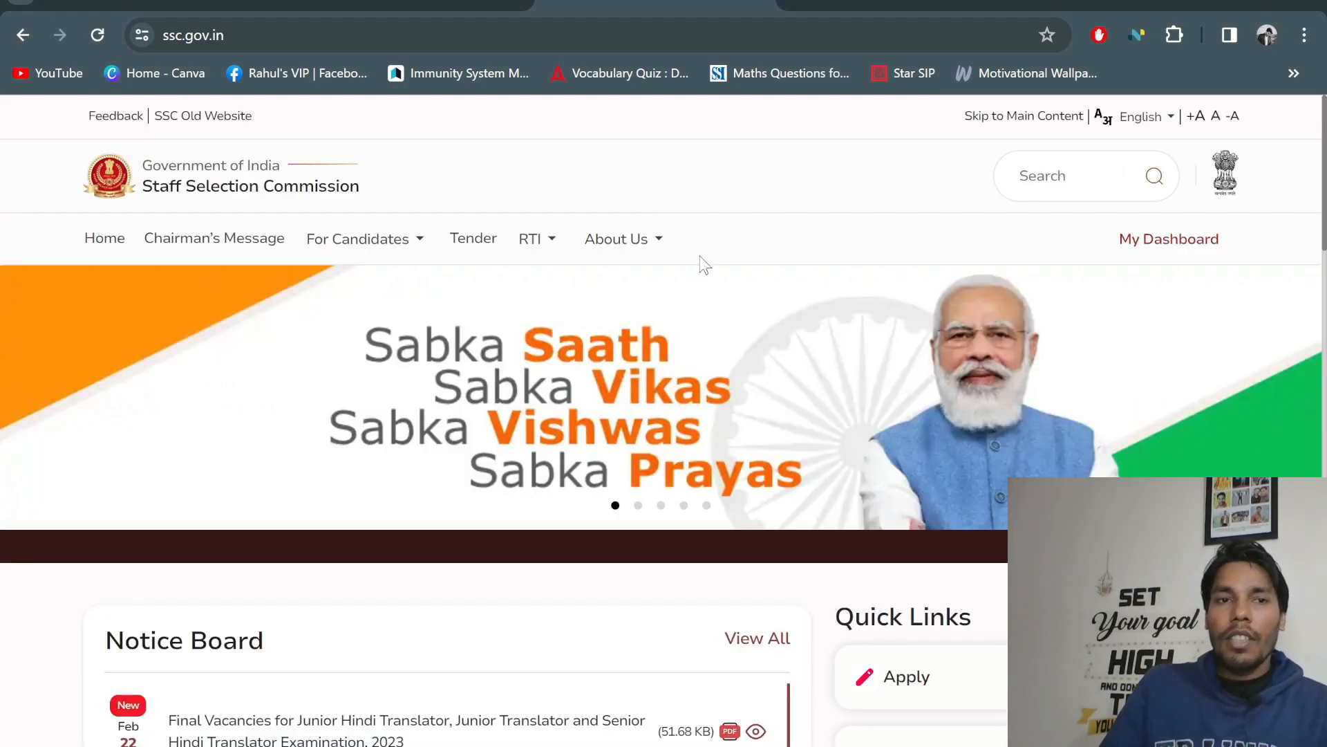
{"action": "scroll", "coordinate": [702, 264], "scroll_direction": "down", "scroll_amount": 3}
{"action": "scroll", "coordinate": [701, 268], "scroll_direction": "down", "scroll_amount": 7}
{"action": "scroll", "coordinate": [643, 284], "scroll_direction": "up", "scroll_amount": 10}
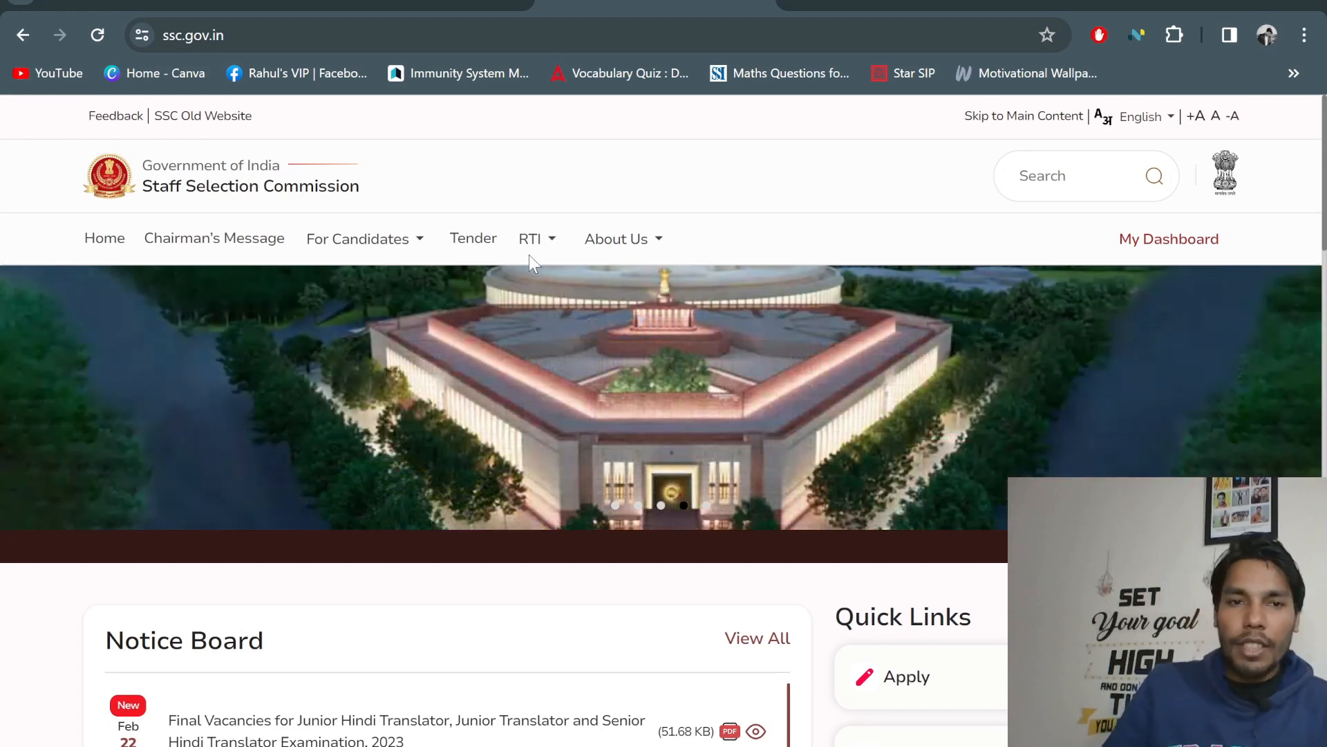
{"action": "scroll", "coordinate": [677, 310], "scroll_direction": "down", "scroll_amount": 2}
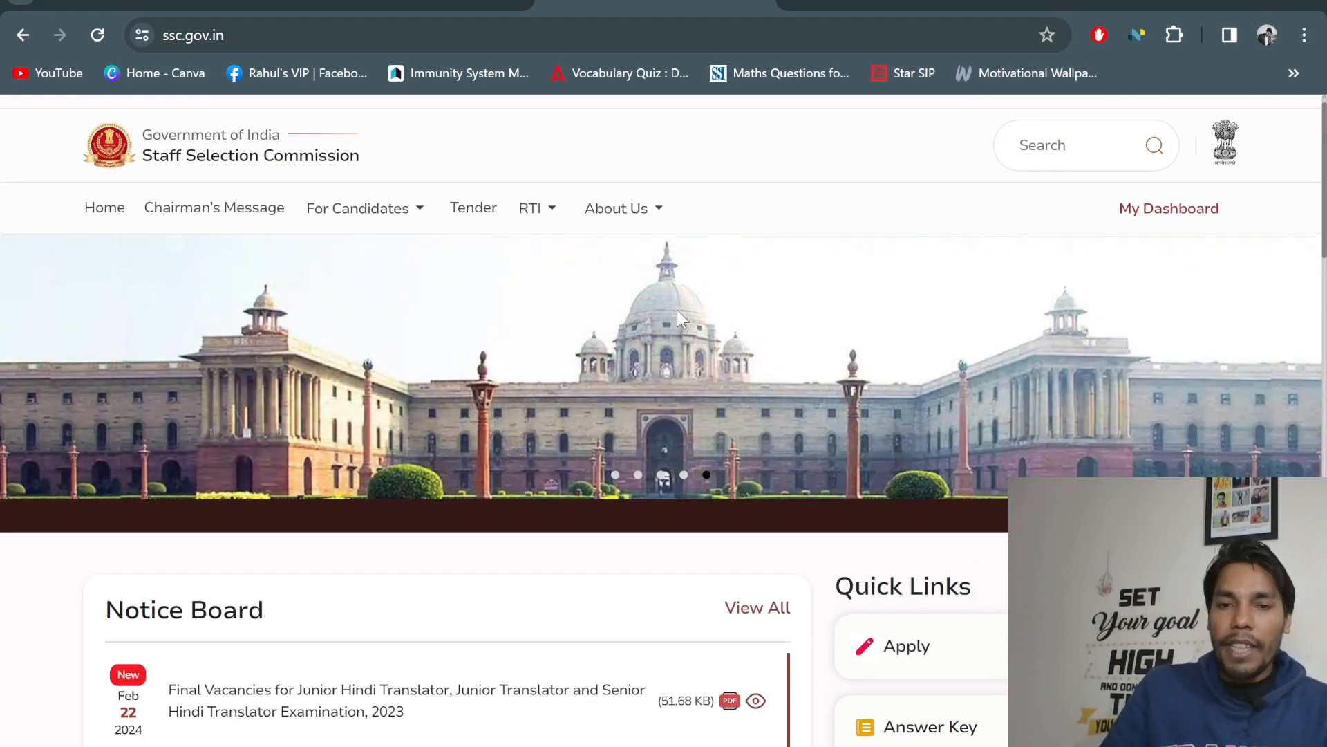
{"action": "scroll", "coordinate": [1168, 385], "scroll_direction": "up", "scroll_amount": 2}
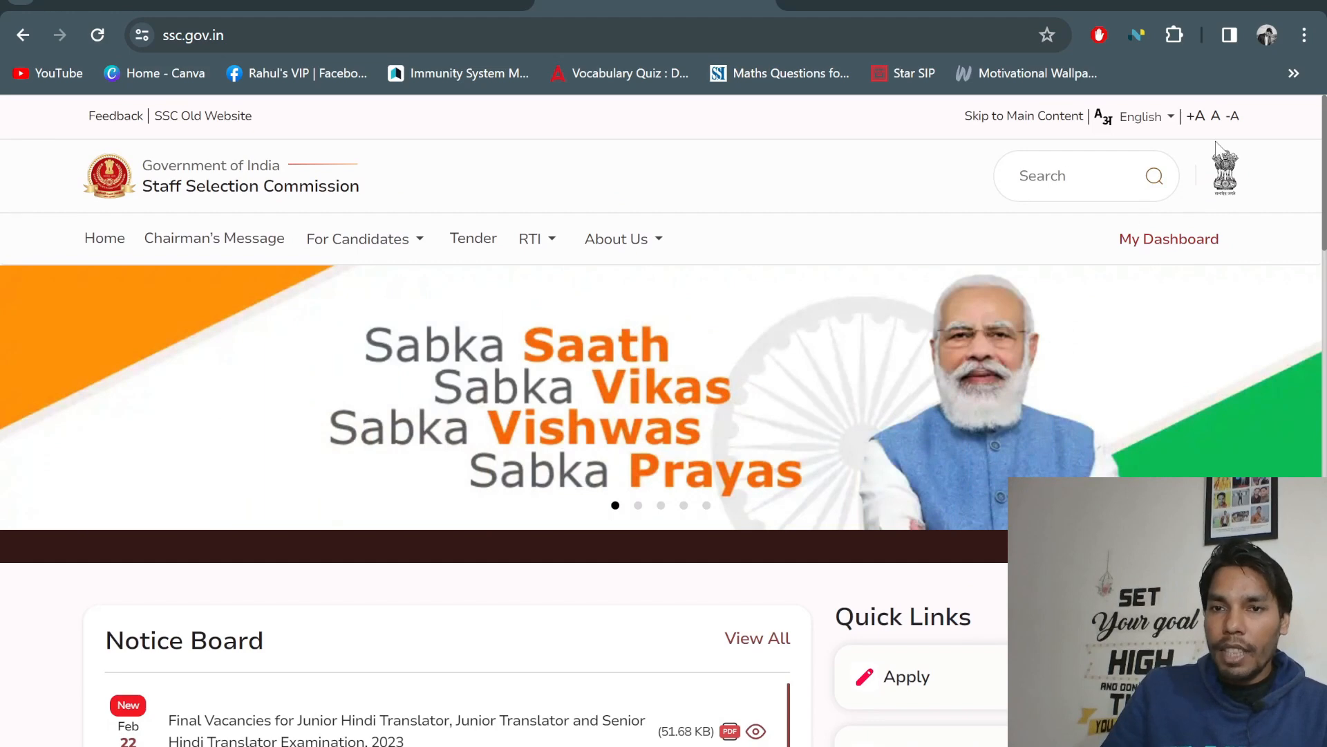
{"action": "scroll", "coordinate": [1173, 299], "scroll_direction": "down", "scroll_amount": 3}
{"action": "scroll", "coordinate": [1143, 341], "scroll_direction": "down", "scroll_amount": 4}
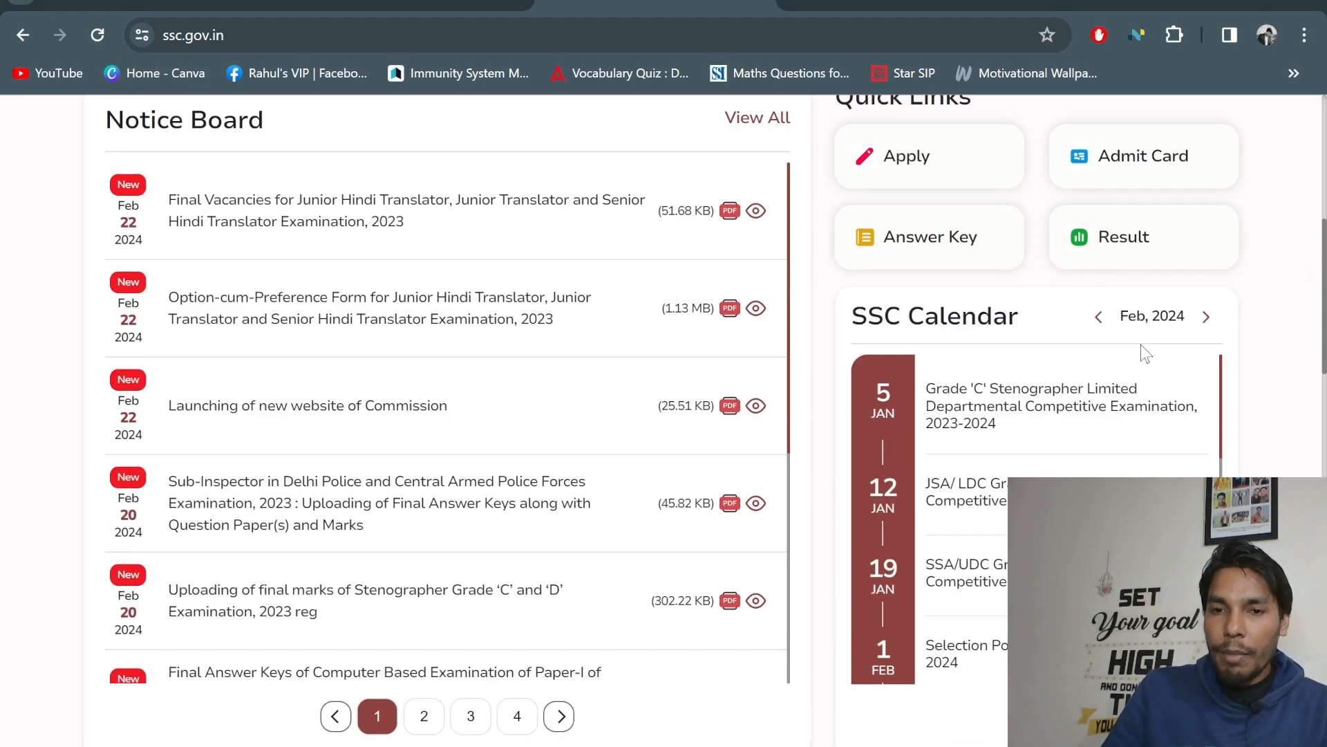
{"action": "scroll", "coordinate": [1141, 345], "scroll_direction": "up", "scroll_amount": 5}
{"action": "scroll", "coordinate": [995, 468], "scroll_direction": "up", "scroll_amount": 2}
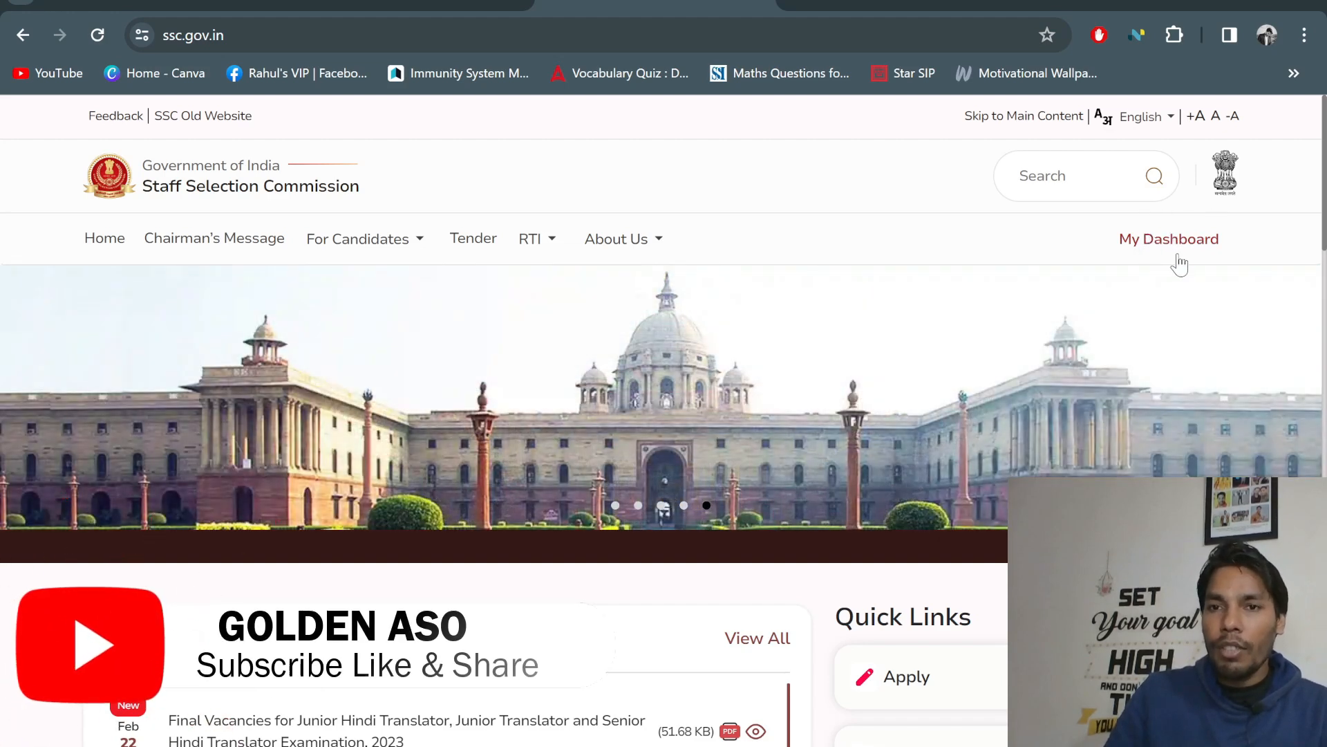
{"action": "scroll", "coordinate": [1205, 275], "scroll_direction": "down", "scroll_amount": 5}
{"action": "scroll", "coordinate": [1072, 249], "scroll_direction": "up", "scroll_amount": 5}
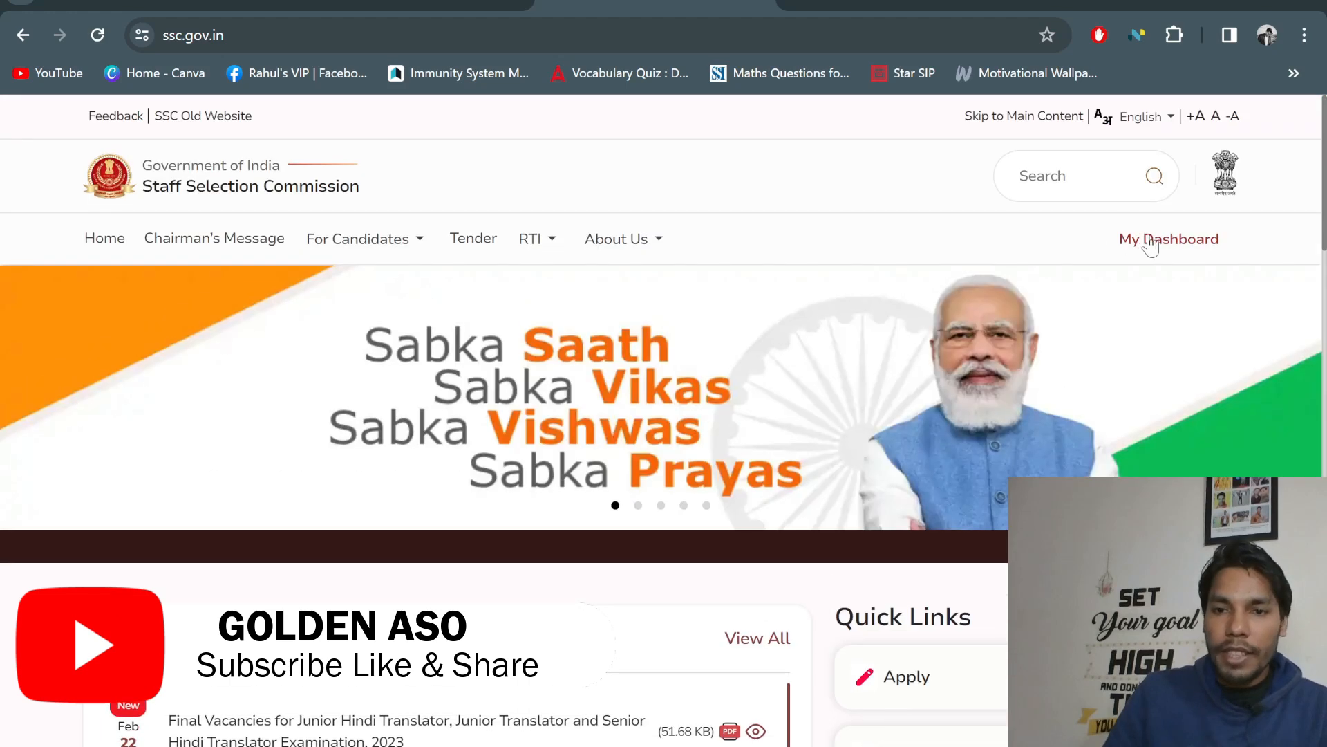
{"action": "scroll", "coordinate": [1040, 325], "scroll_direction": "down", "scroll_amount": 10}
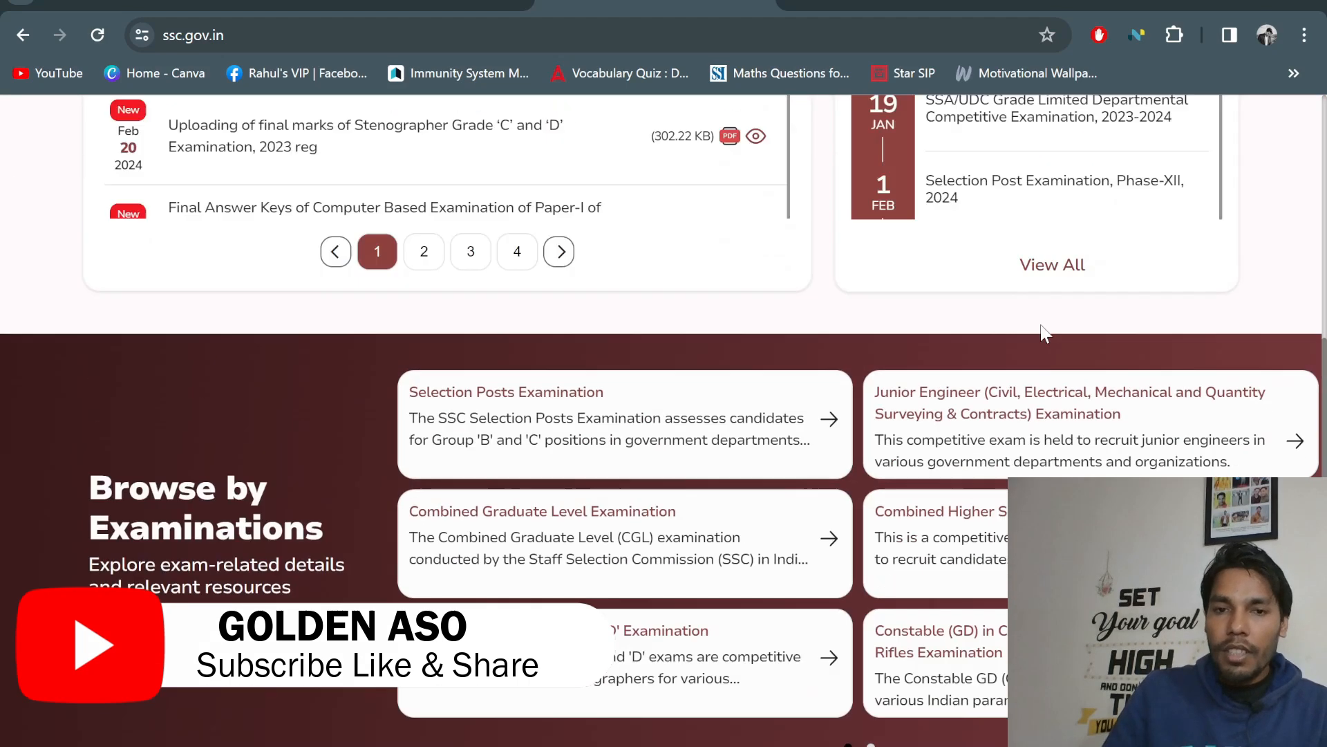
{"action": "scroll", "coordinate": [625, 367], "scroll_direction": "up", "scroll_amount": 8}
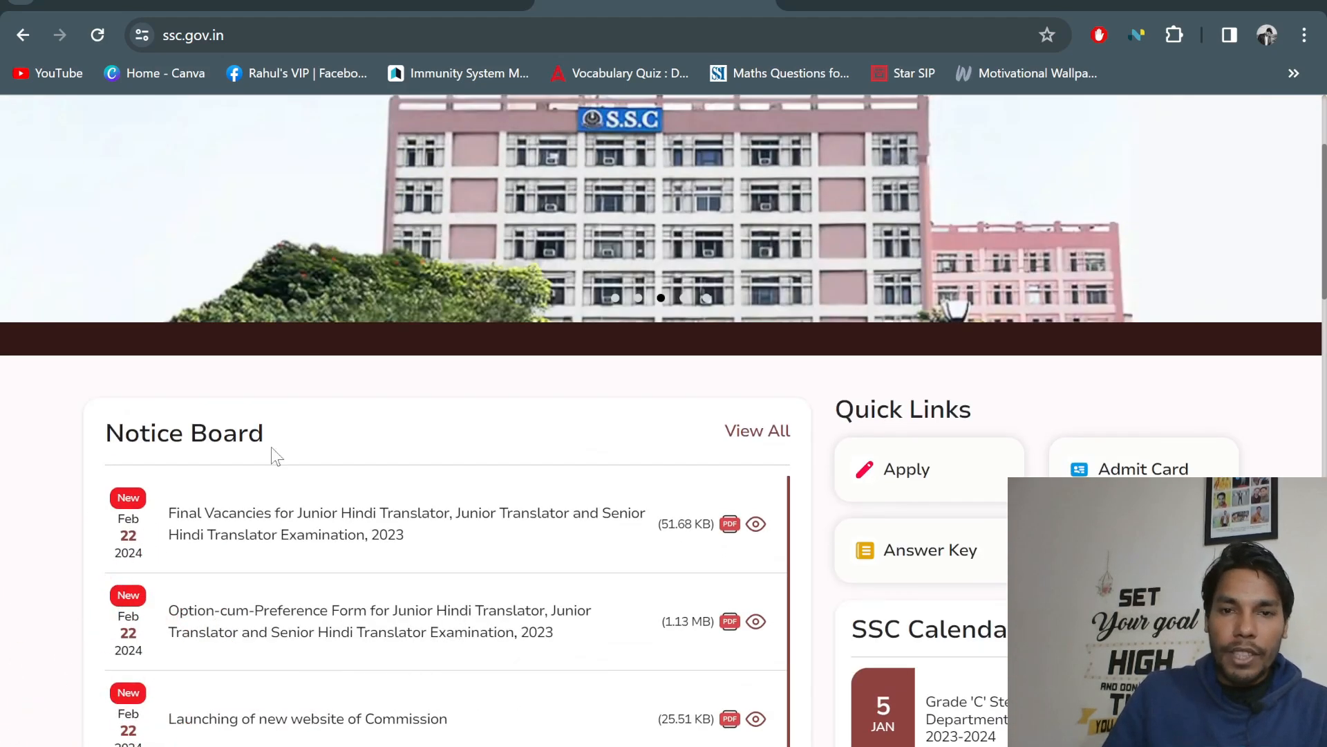
{"action": "scroll", "coordinate": [330, 447], "scroll_direction": "down", "scroll_amount": 3}
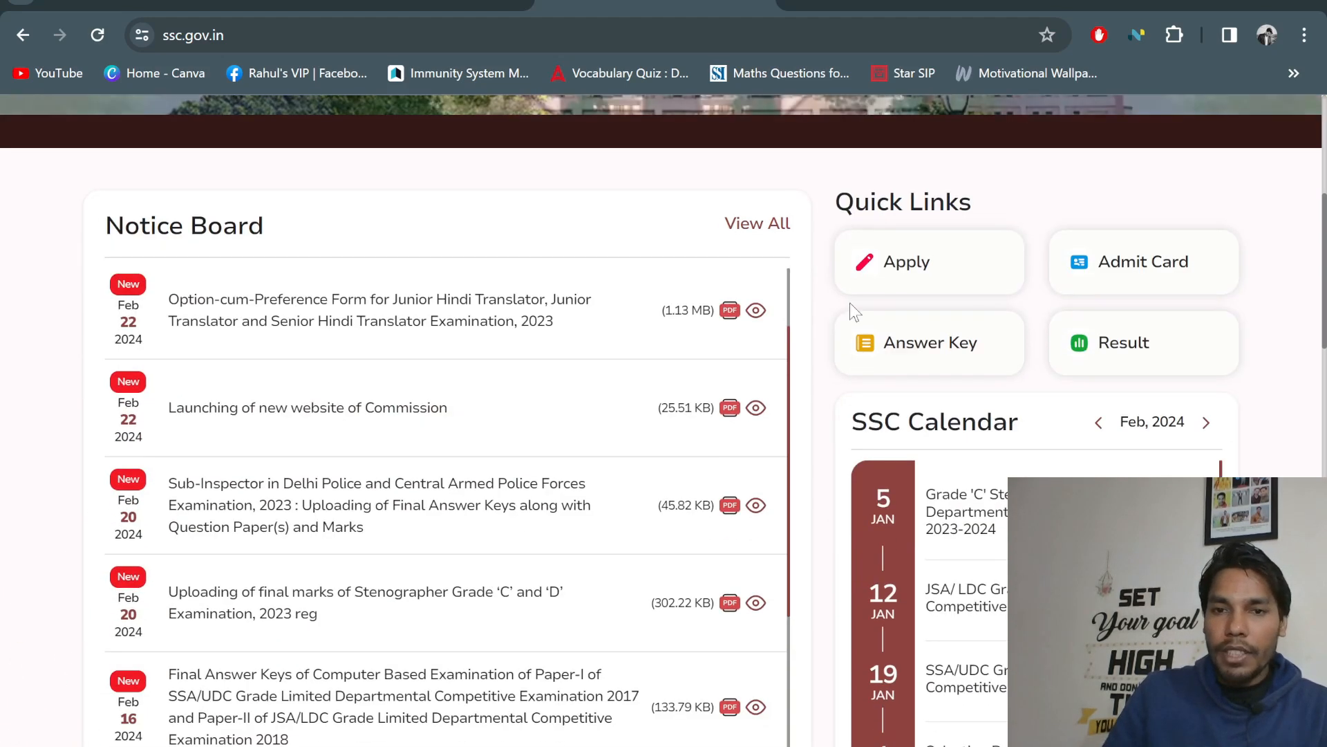
{"action": "left_click", "coordinate": [1189, 261]}
{"action": "left_click", "coordinate": [1089, 227]}
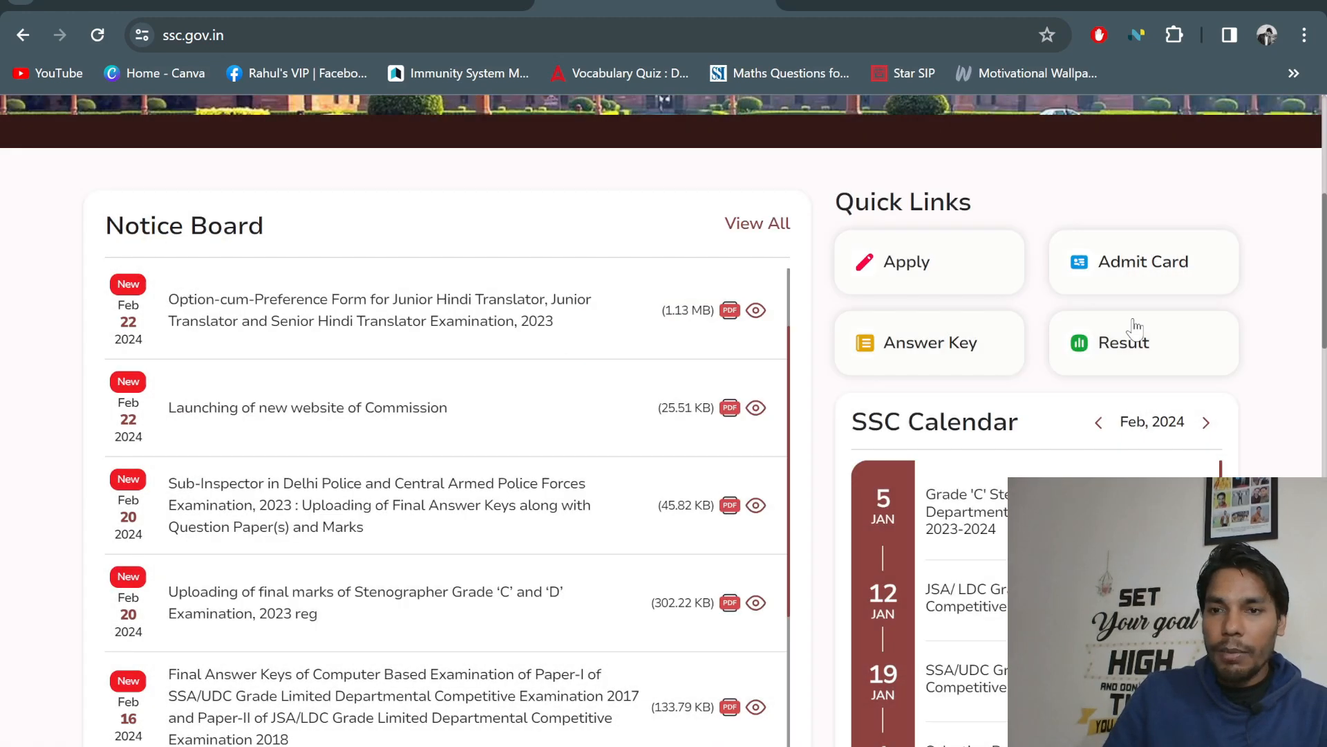
{"action": "scroll", "coordinate": [950, 487], "scroll_direction": "down", "scroll_amount": 3}
{"action": "scroll", "coordinate": [950, 416], "scroll_direction": "up", "scroll_amount": 6}
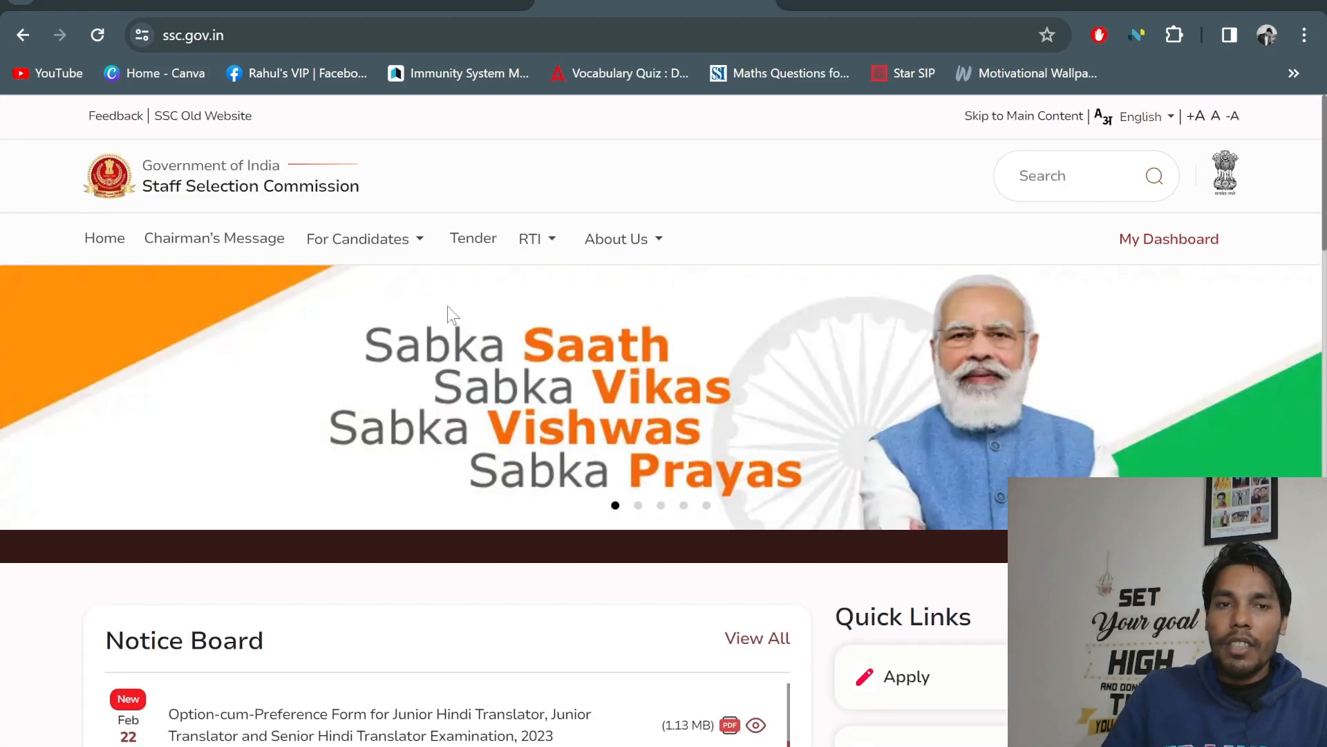